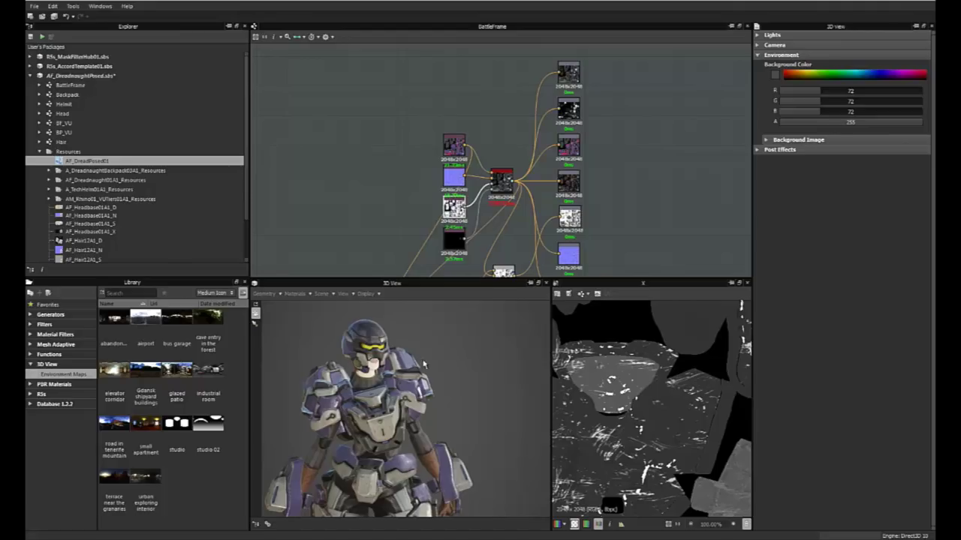
Step: Examine the posed armored character in the 3D view alongside its BattleFrame graph
left_click_drag(418, 371, 419, 406)
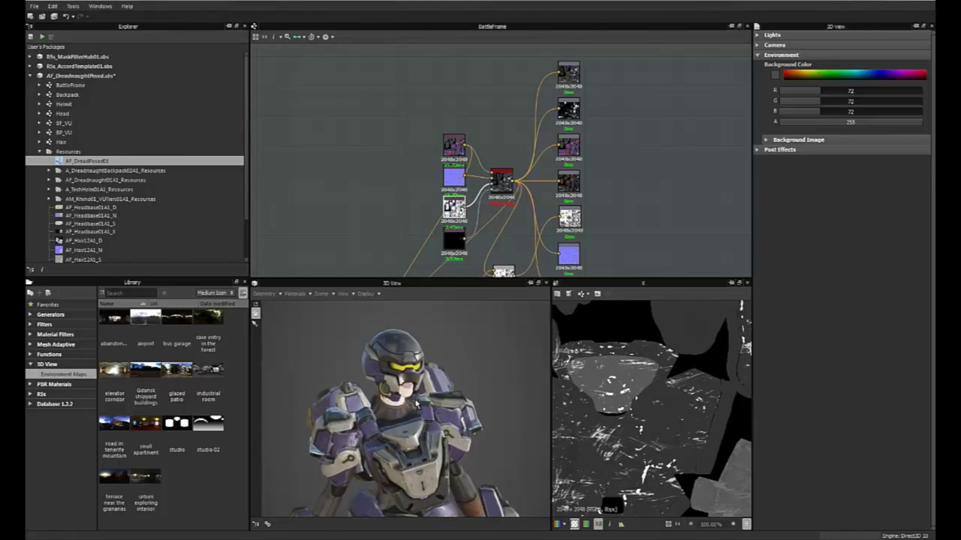
left_click_drag(445, 278, 446, 315)
middle_click_drag(452, 294, 446, 287)
scroll(446, 287, "up", 4)
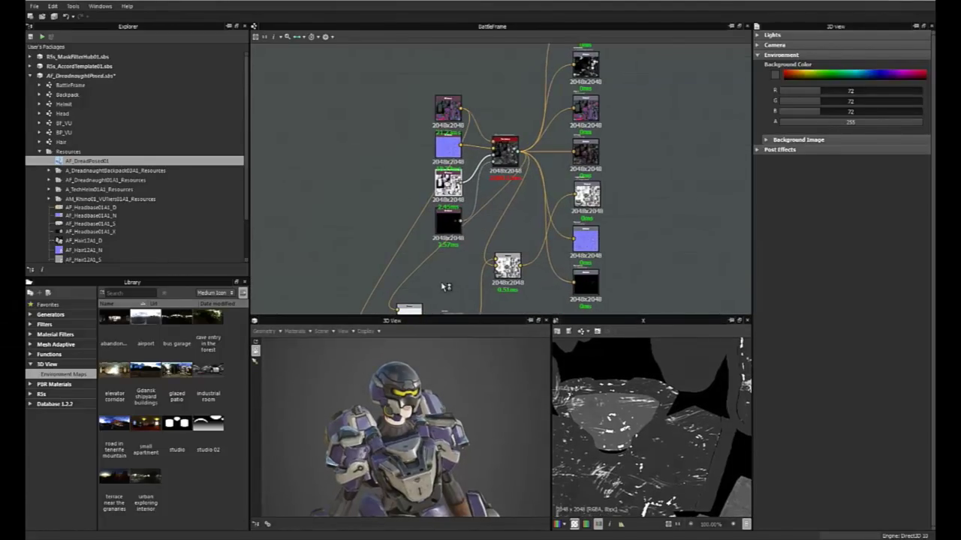
middle_click_drag(521, 189, 517, 222)
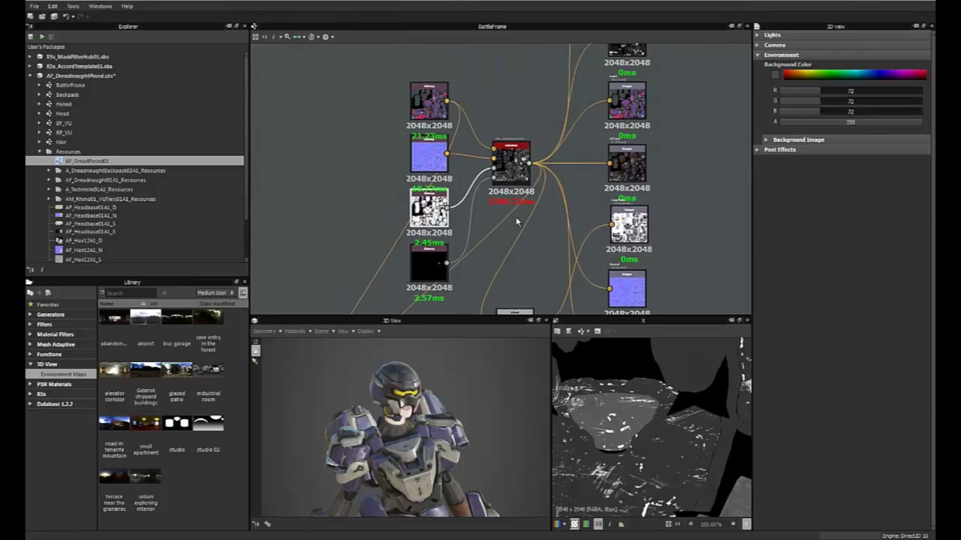
left_click_drag(467, 316, 466, 144)
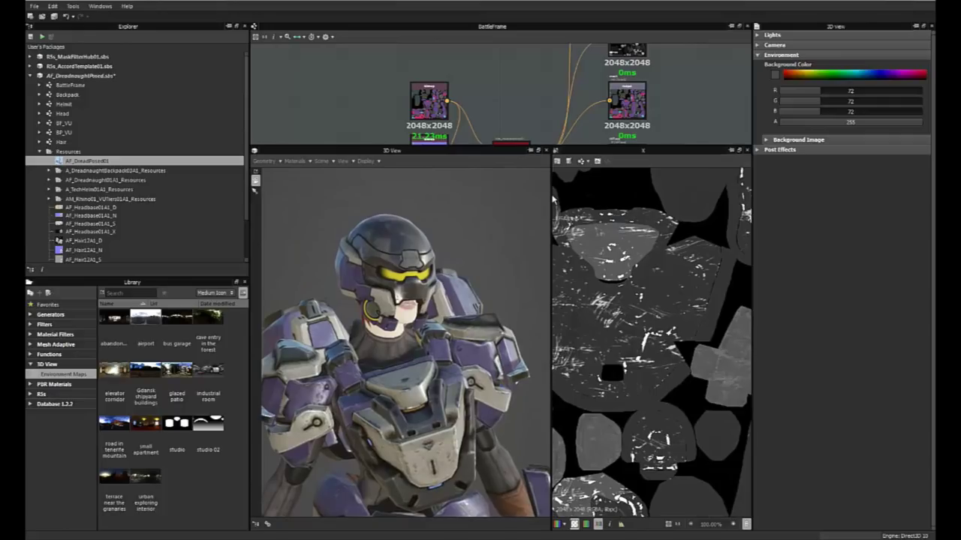
scroll(397, 350, "down", 3)
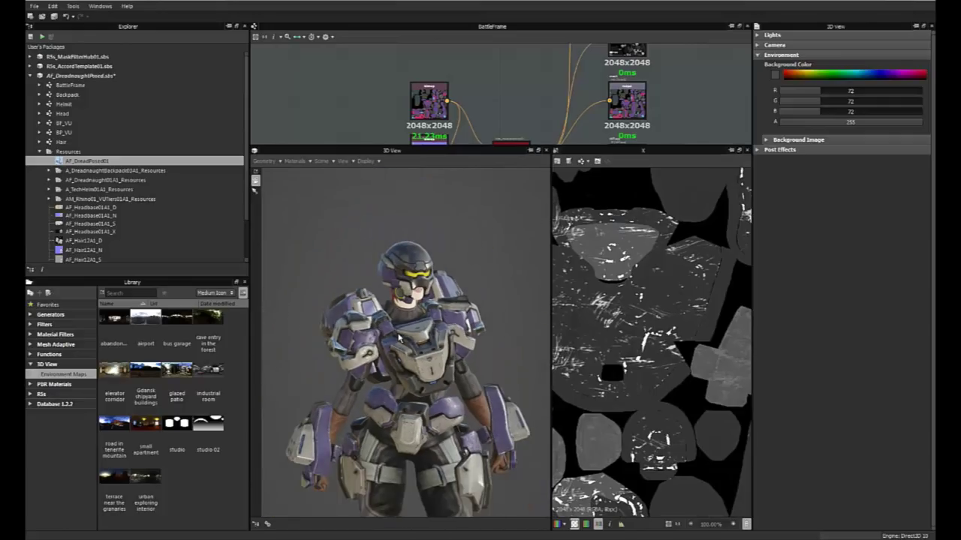
mouse_move(397, 349)
middle_mouse_down()
mouse_move(390, 280)
mouse_move(397, 348)
middle_mouse_up()
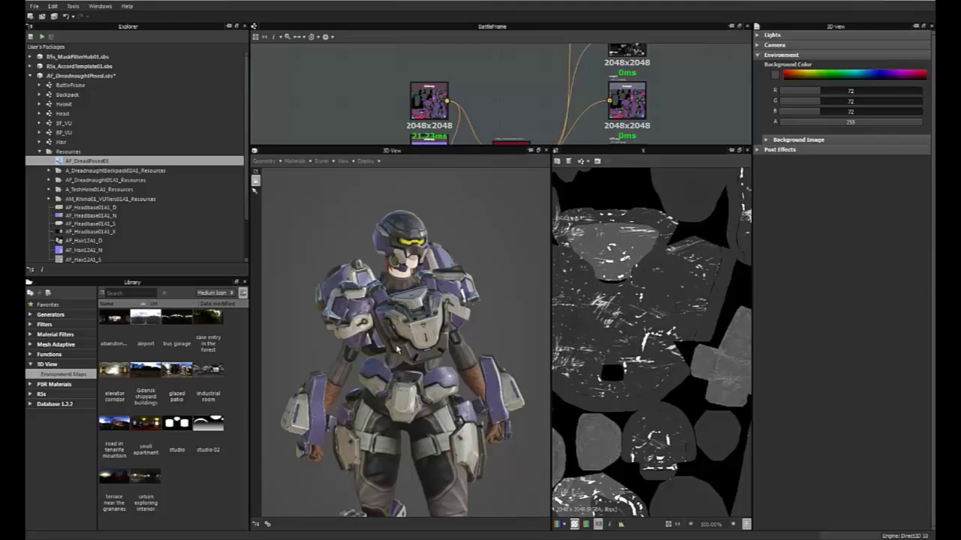
left_click_drag(361, 320, 428, 326)
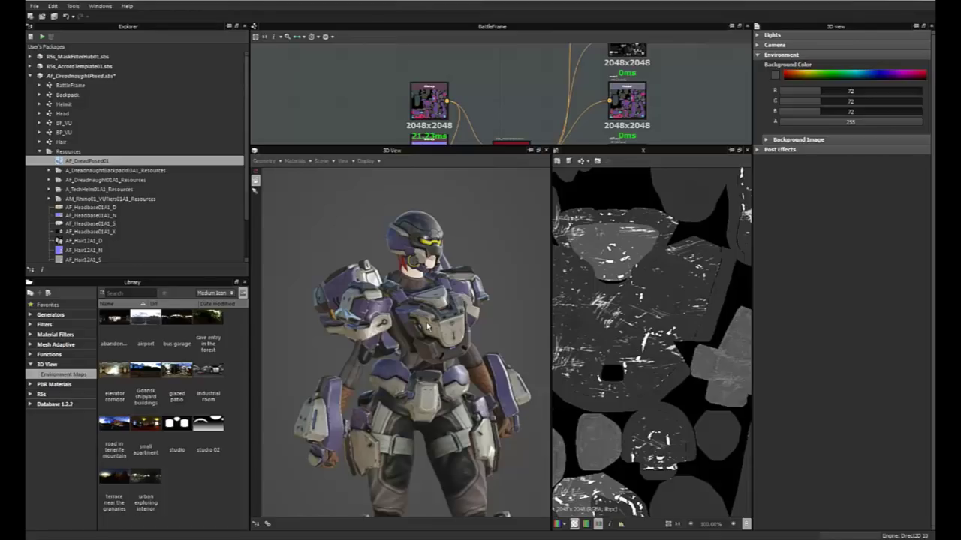
left_click_drag(424, 328, 424, 330)
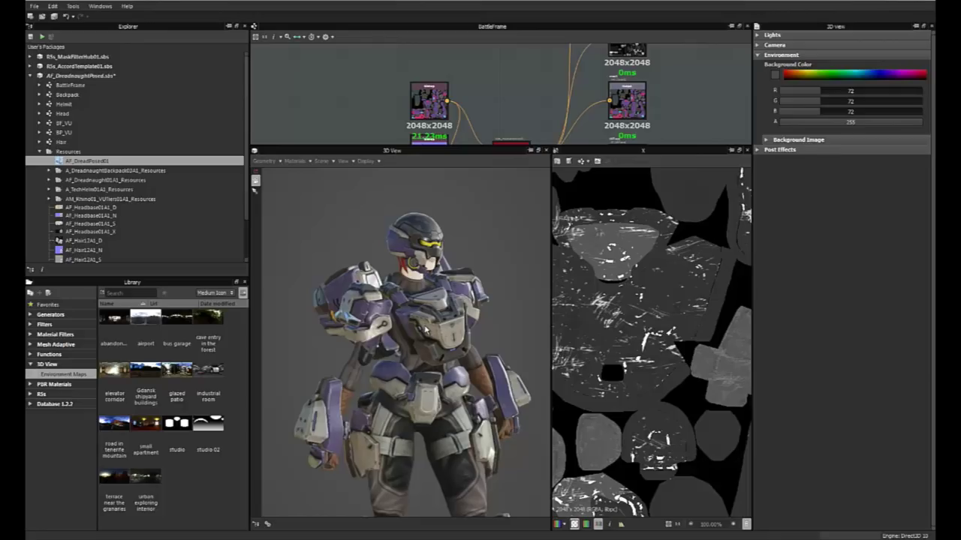
middle_click_drag(420, 305, 423, 337)
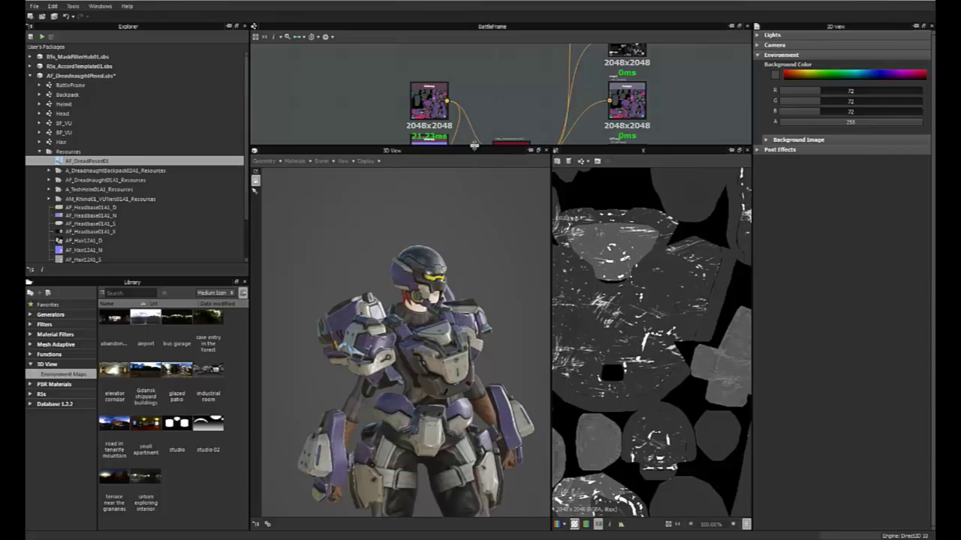
Step: Show the parameters of the R5s_MasterAccordTemplate01 instance node in the BattleFrame graph
left_click_drag(471, 147, 467, 307)
middle_click_drag(498, 193, 491, 212)
scroll(492, 212, "up", 5)
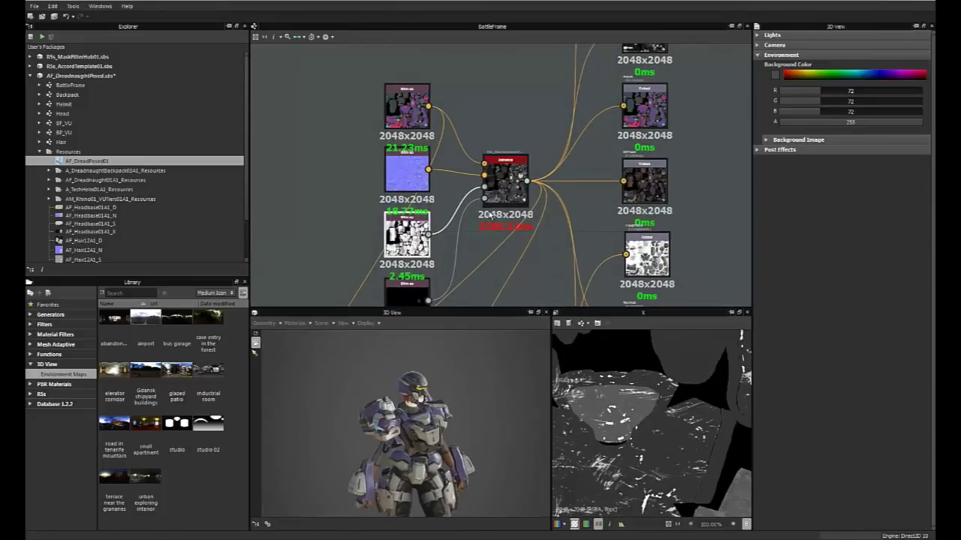
scroll(515, 173, "down", 3)
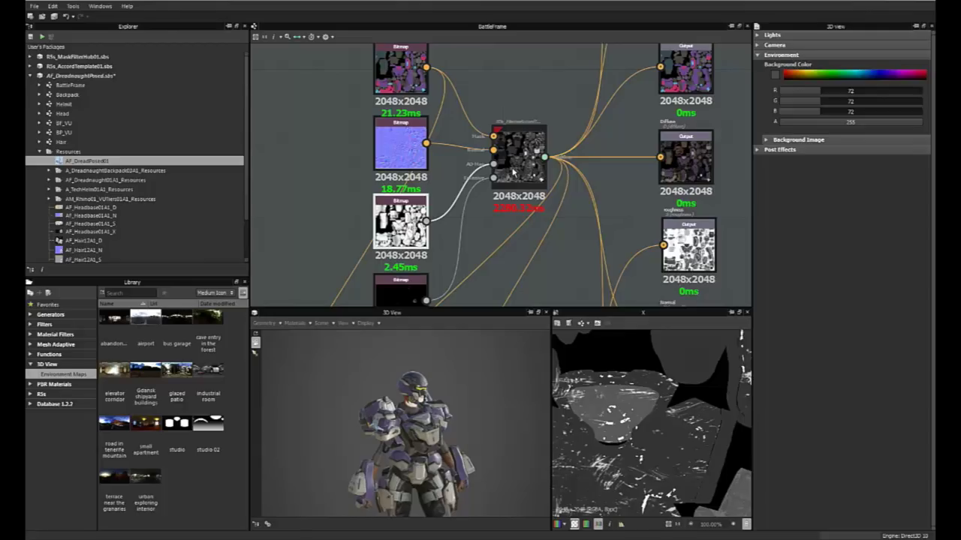
left_click(514, 172)
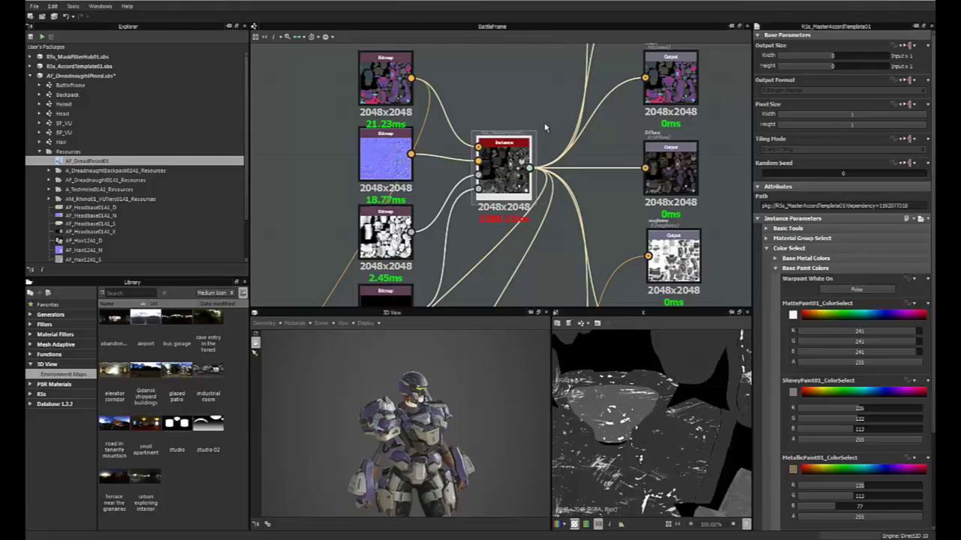
middle_click_drag(546, 128, 535, 135)
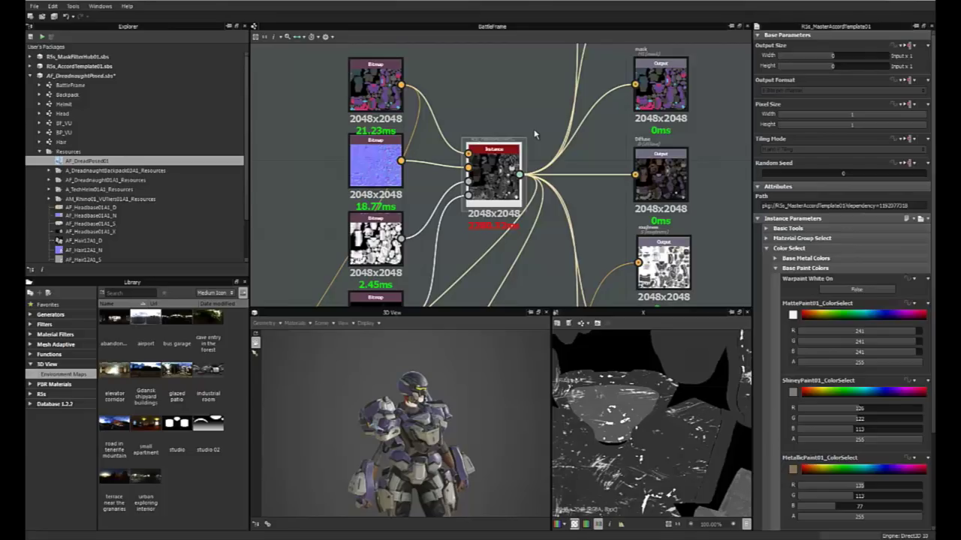
scroll(535, 134, "up", 3)
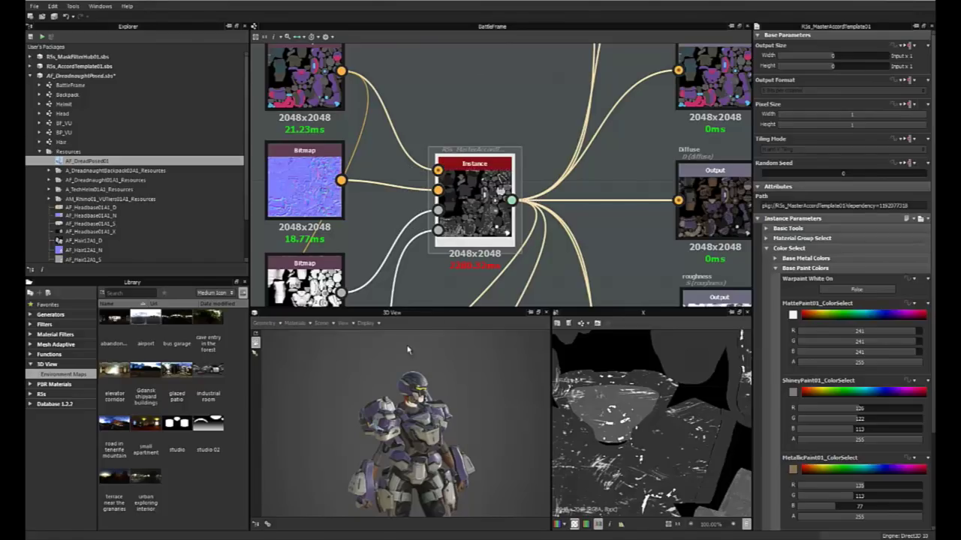
Step: Enlarge the 3D view and inspect the character's whole armor from helmet to legs
scroll(412, 396, "up", 2)
scroll(411, 396, "up", 2)
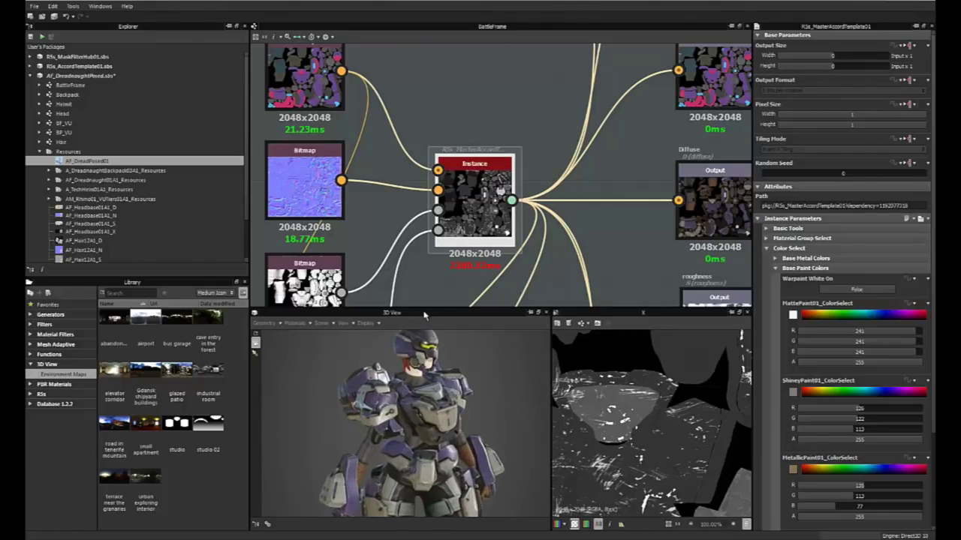
left_click_drag(424, 309, 439, 211)
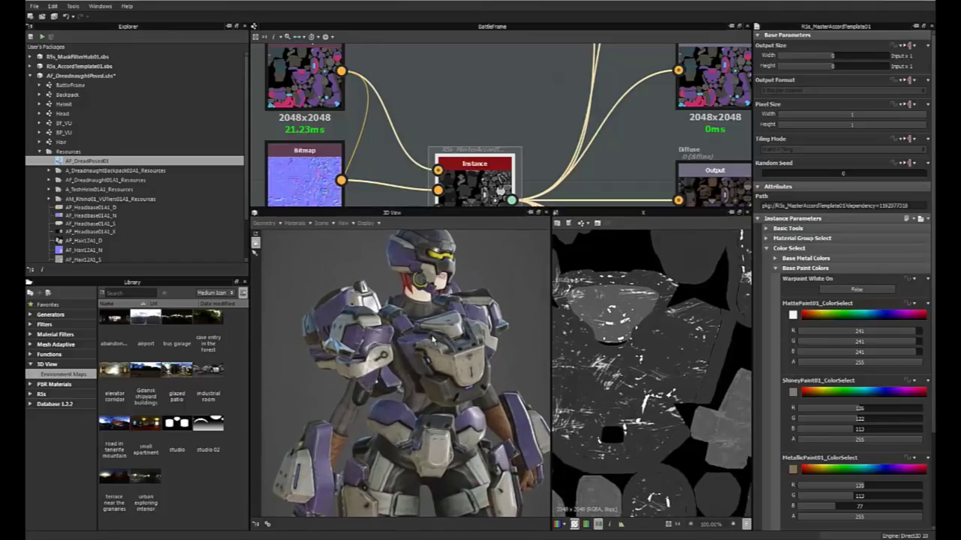
scroll(432, 341, "down", 4)
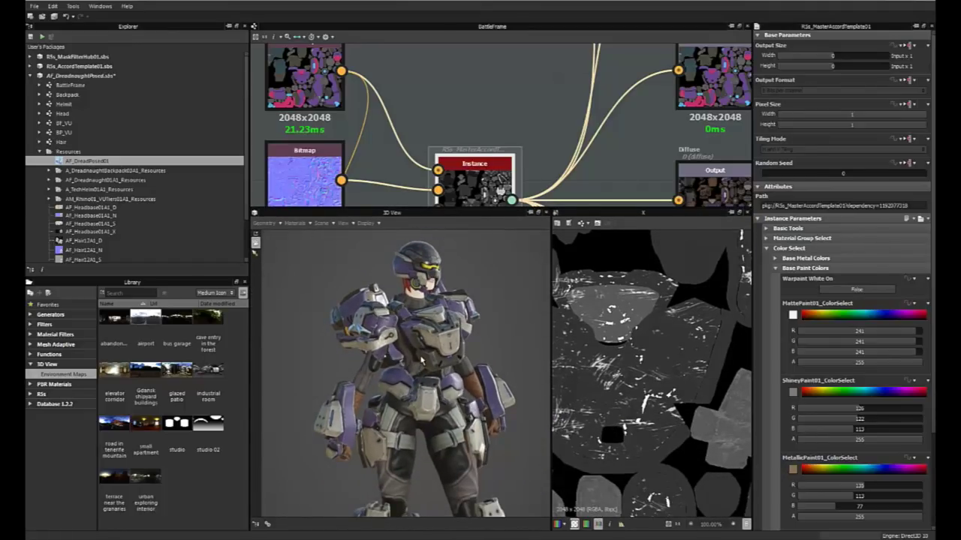
middle_click_drag(412, 370, 399, 400)
left_click_drag(391, 444, 213, 247)
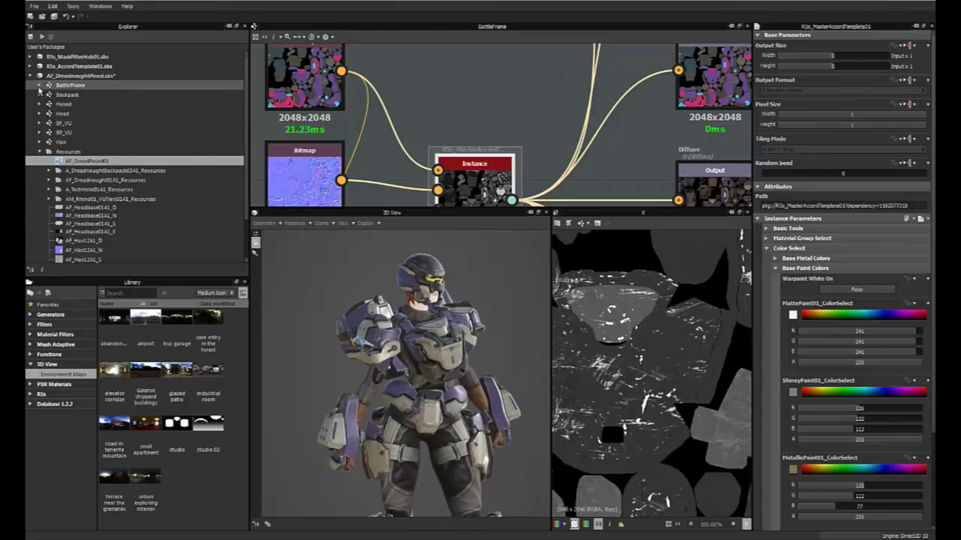
Step: Collapse the Resources folder and review the properties of the BattleFrame graph and its template instance node
left_click(48, 152)
left_click(66, 123)
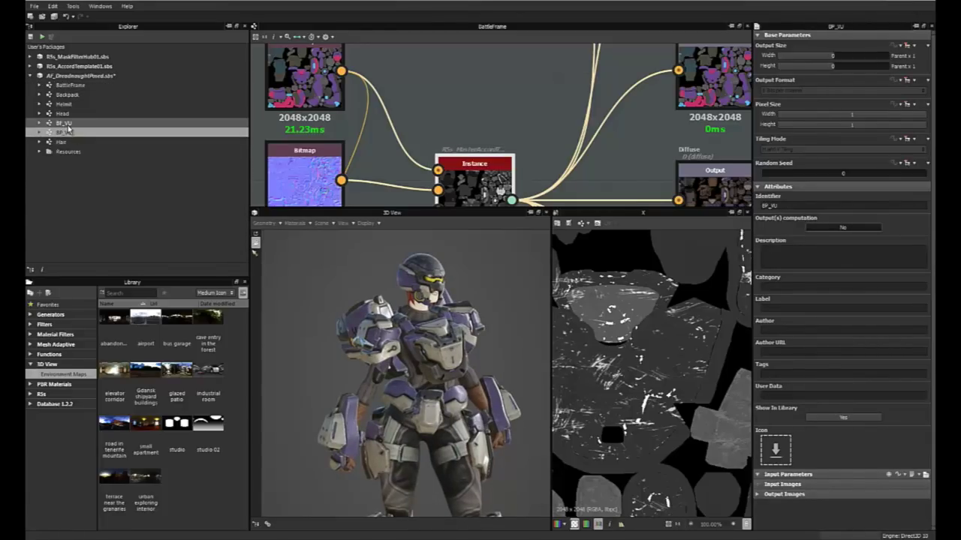
left_click(171, 86)
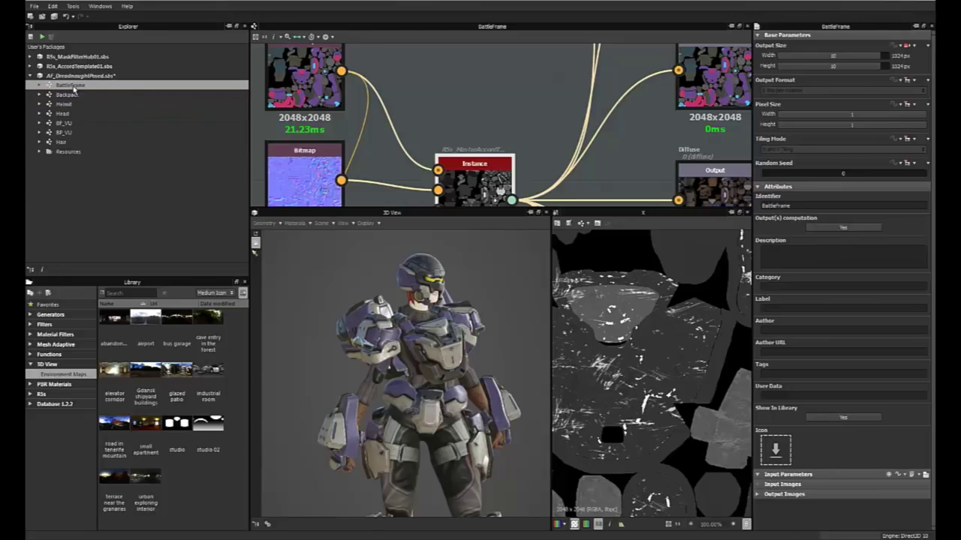
scroll(466, 139, "down", 3)
left_click(467, 137)
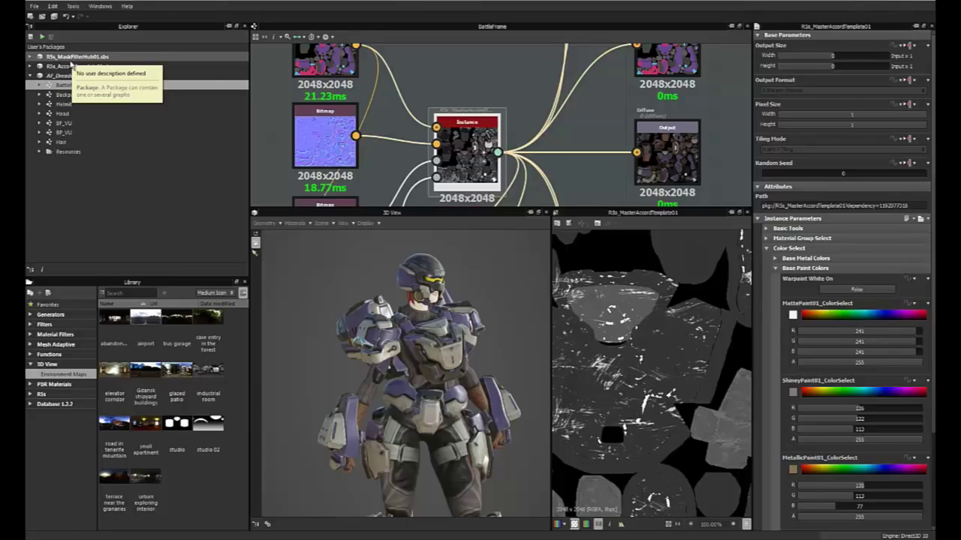
Step: Collapse the AF_DreadnaughtPosed package, expand R5s_AccordTemplate01 and open its AccordBaseGraph
left_click(30, 78)
left_click(71, 66)
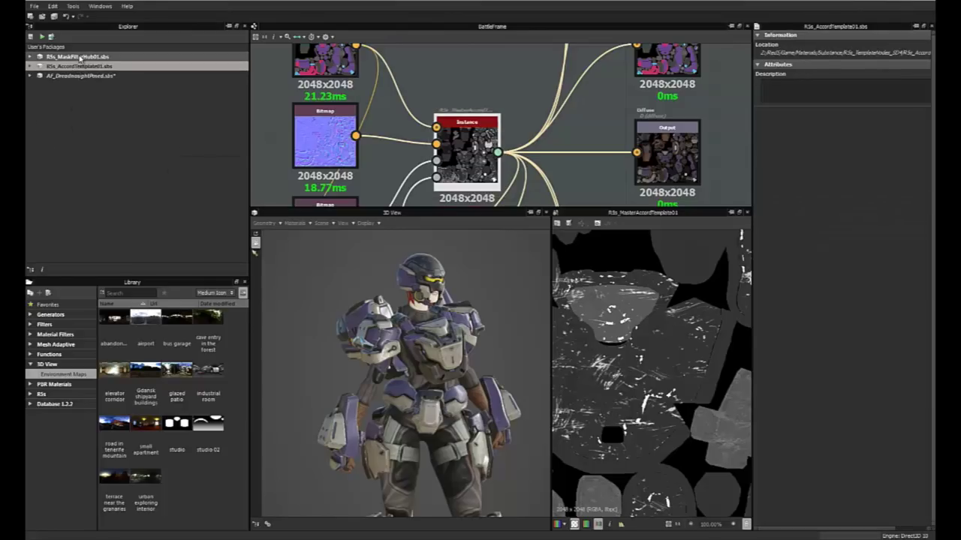
left_click(30, 66)
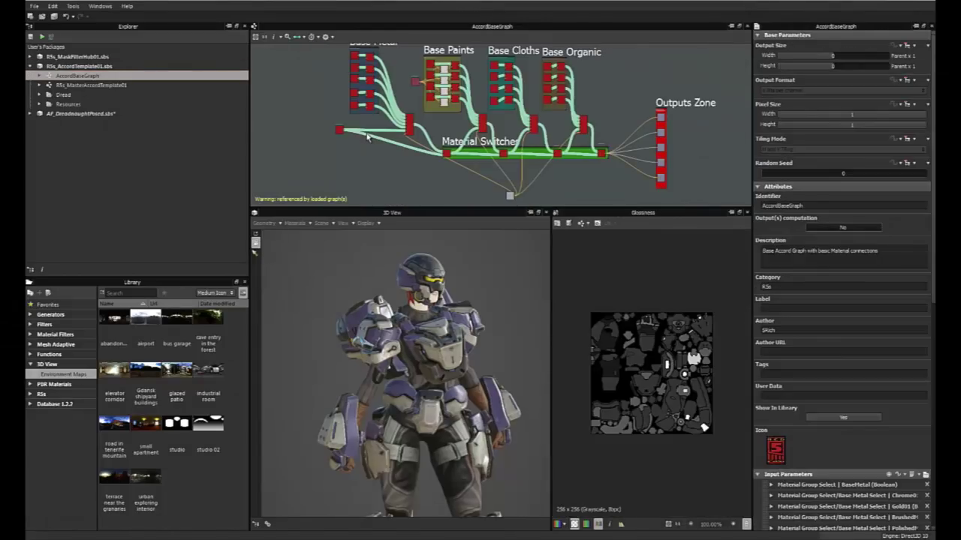
Step: Enlarge the graph view and examine the Base Metal and Base Paints material groups in AccordBaseGraph
scroll(435, 116, "up", 4)
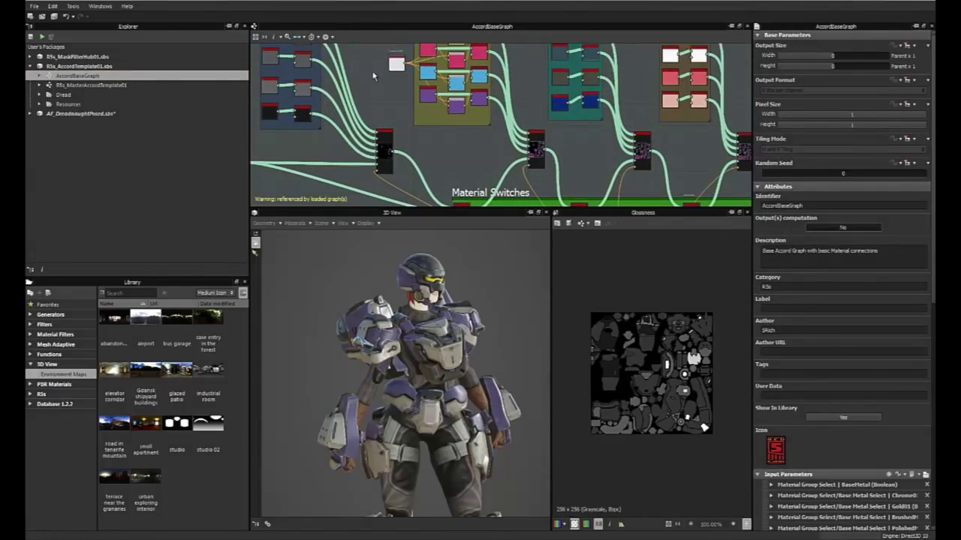
middle_click_drag(373, 73, 443, 133)
scroll(443, 133, "down", 1)
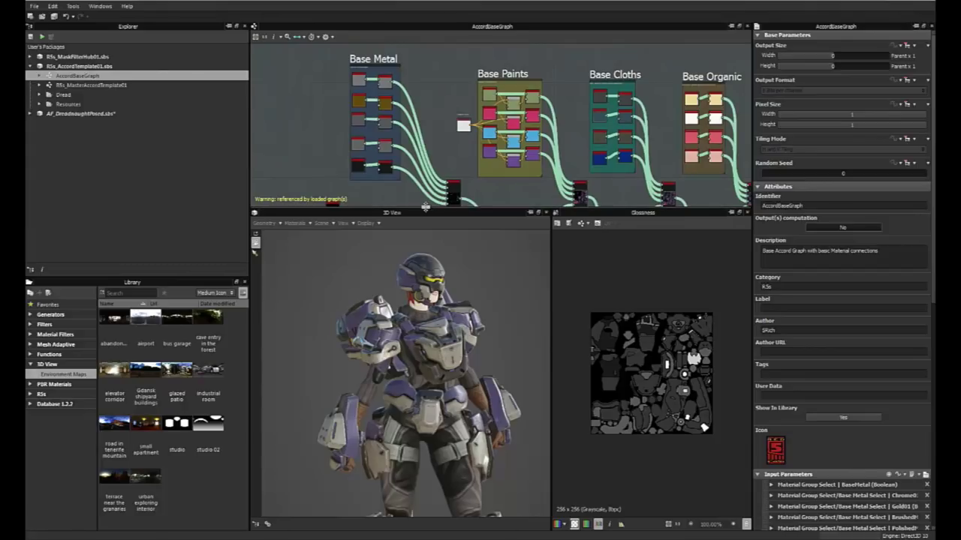
left_click_drag(425, 207, 428, 385)
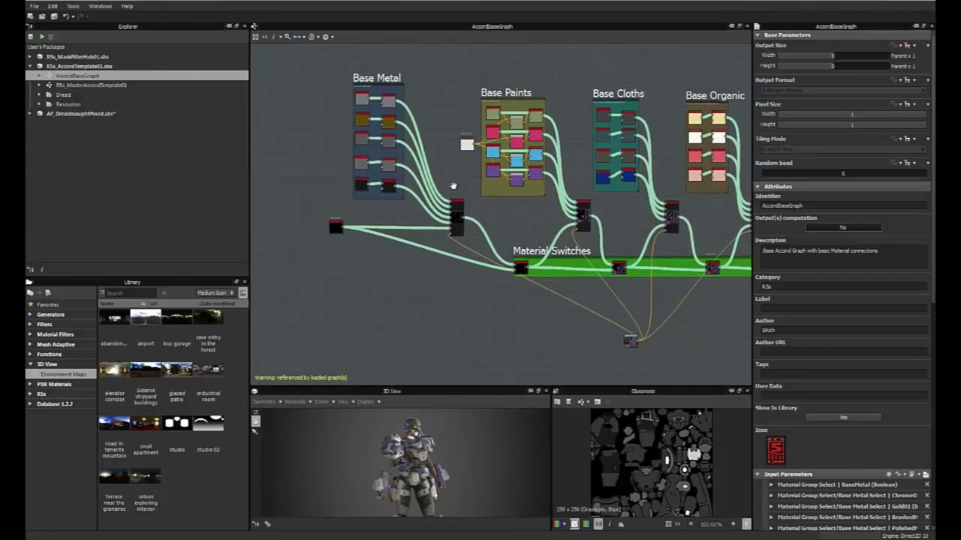
scroll(452, 186, "up", 3)
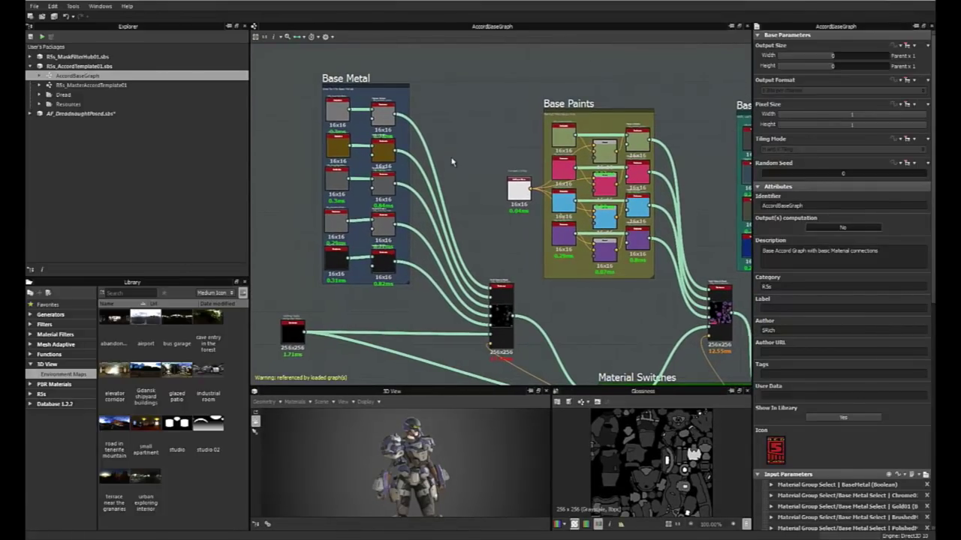
scroll(456, 160, "up", 3)
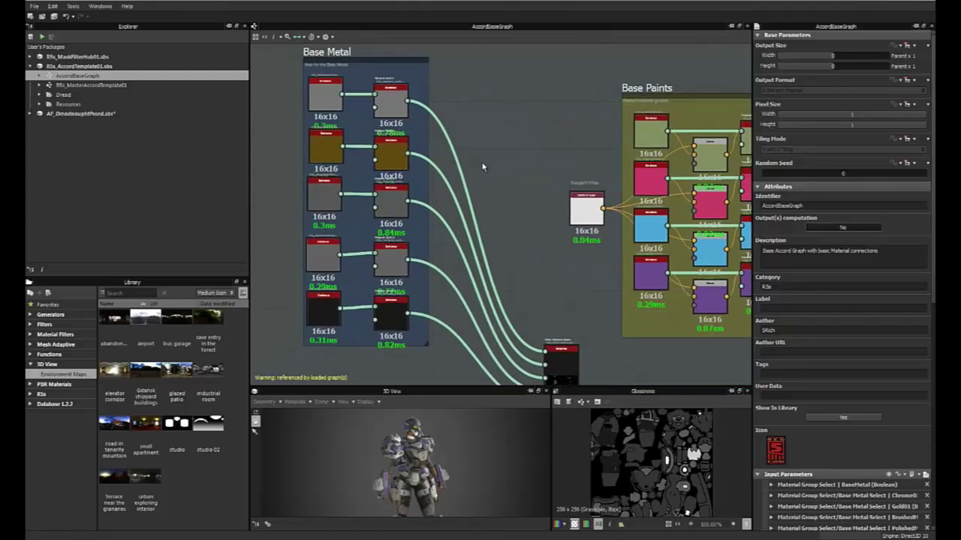
scroll(485, 162, "down", 3)
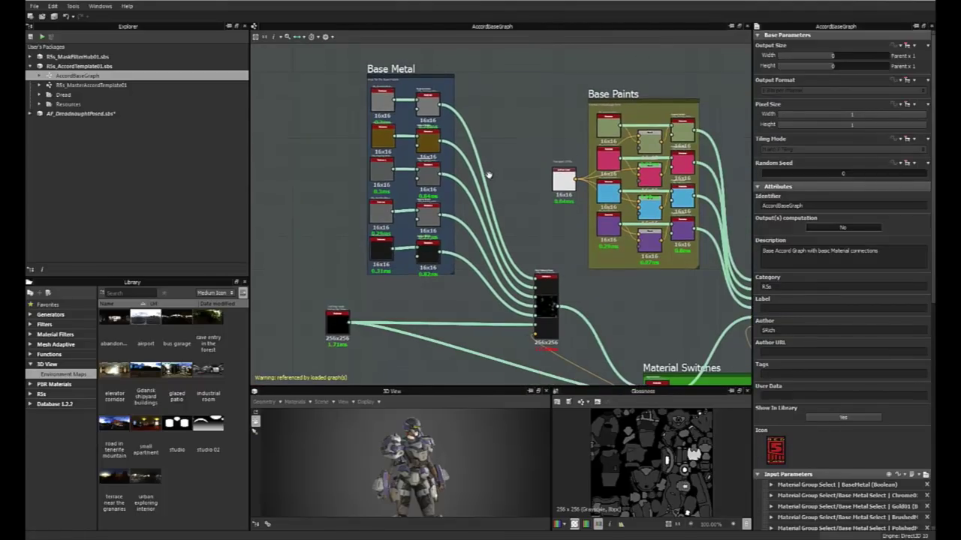
Step: Follow the material switches to the Outputs Zone and preview the roughness output in the 2D view
middle_click_drag(496, 191, 467, 202)
middle_click_drag(531, 251, 338, 206)
middle_click_drag(530, 200, 403, 193)
middle_click_drag(623, 222, 405, 161)
scroll(409, 162, "down", 2)
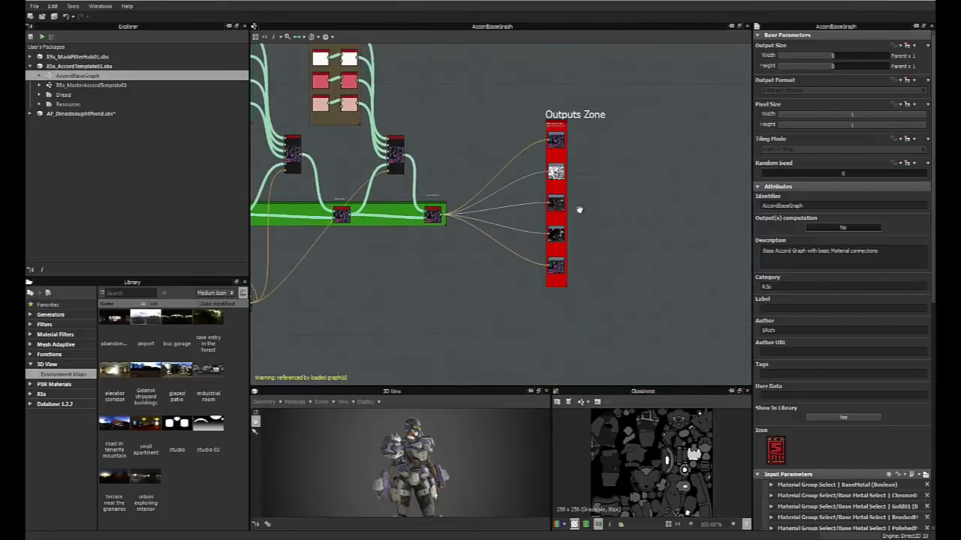
scroll(579, 211, "up", 1)
middle_click_drag(579, 210, 523, 208)
scroll(523, 209, "up", 2)
double_click(477, 137)
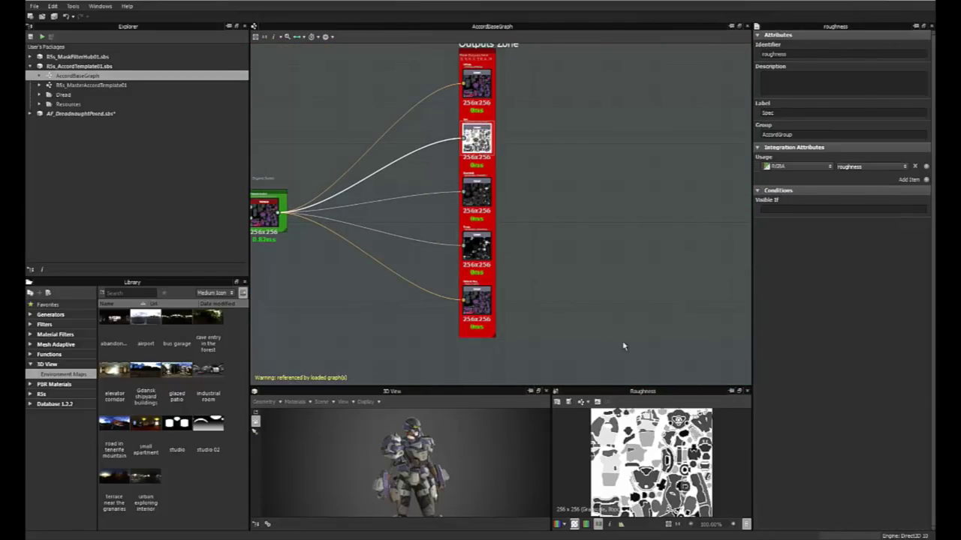
Step: Enlarge the 2D view to inspect the roughness map more closely
left_click_drag(609, 388, 609, 176)
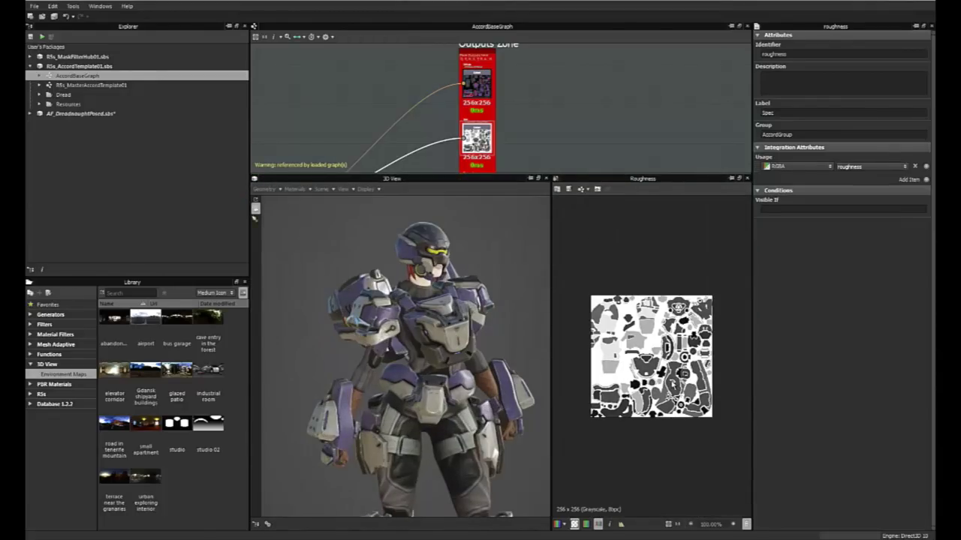
left_click_drag(551, 317, 389, 248)
scroll(528, 155, "down", 3)
Step: Preview the third output of the Outputs Zone and the refraction output in the 2D view
double_click(495, 137)
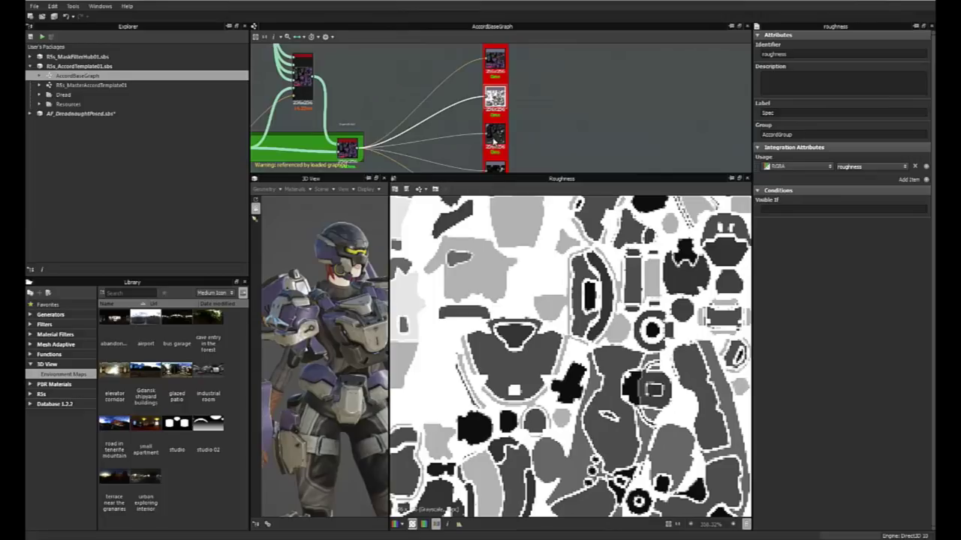
middle_click_drag(539, 140, 525, 105)
double_click(498, 125)
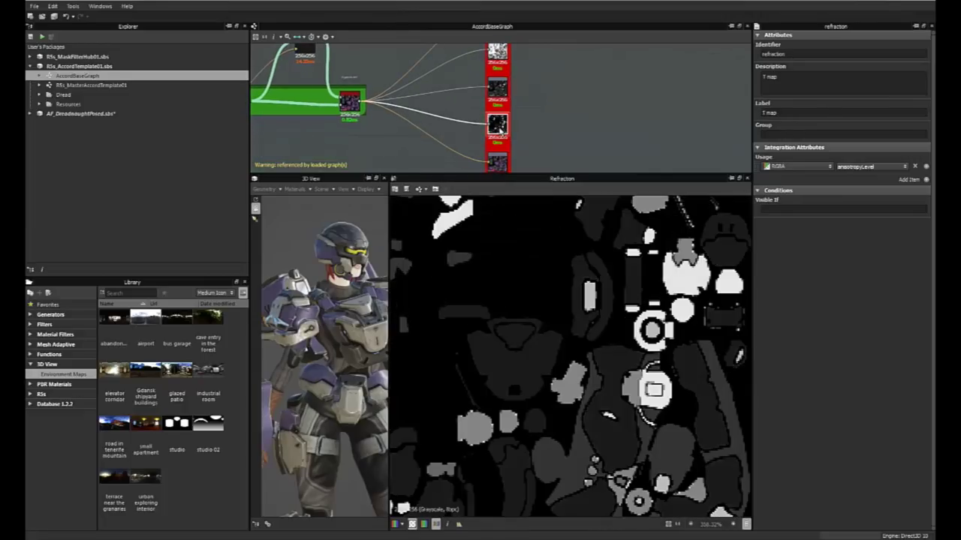
middle_click_drag(534, 141, 534, 101)
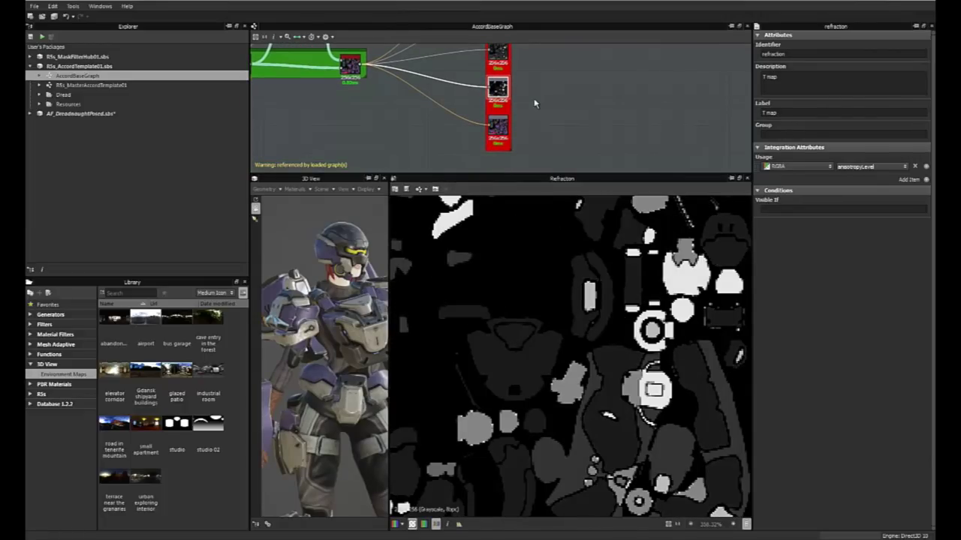
Step: Preview the Material Map output of the Outputs Zone and inspect the whole mask in the 2D view
double_click(502, 132)
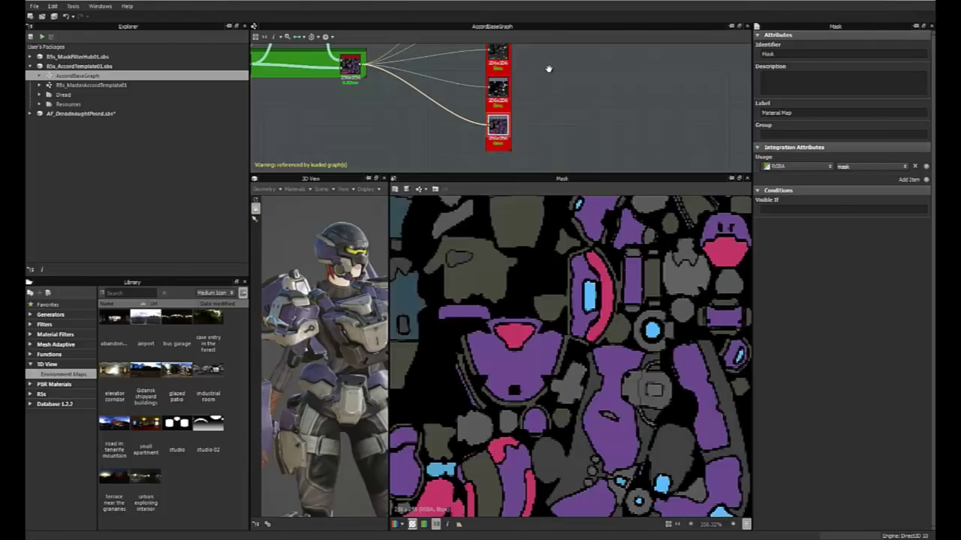
middle_click_drag(548, 68, 557, 106)
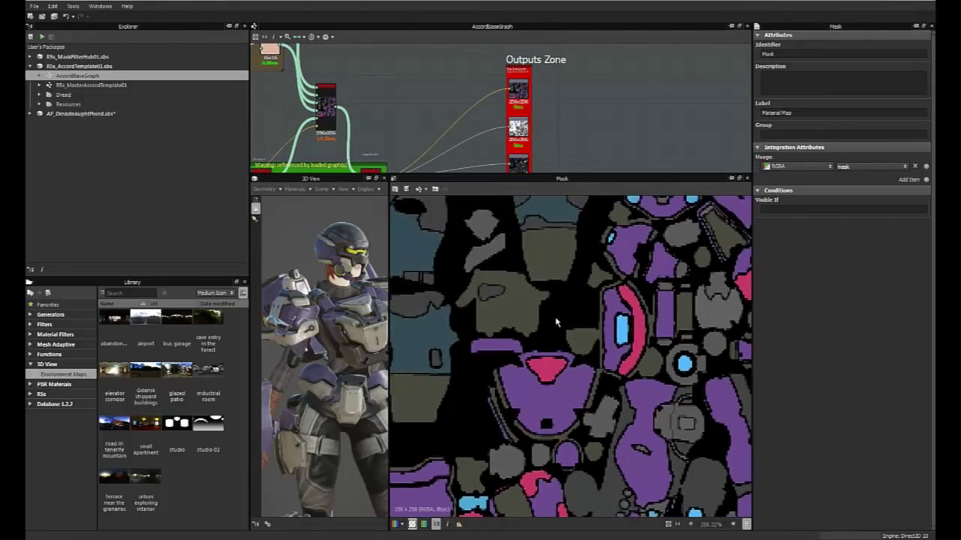
scroll(558, 322, "down", 2)
scroll(559, 321, "up", 2)
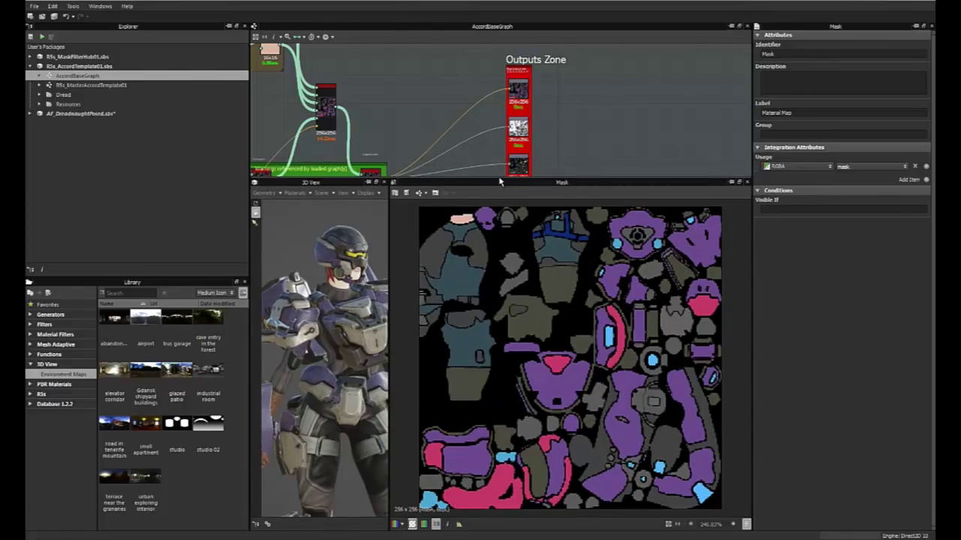
Step: Enlarge the graph view and trace the network back from the Outputs Zone to the base material groups
left_click_drag(498, 175, 465, 350)
middle_click_drag(349, 236, 566, 263)
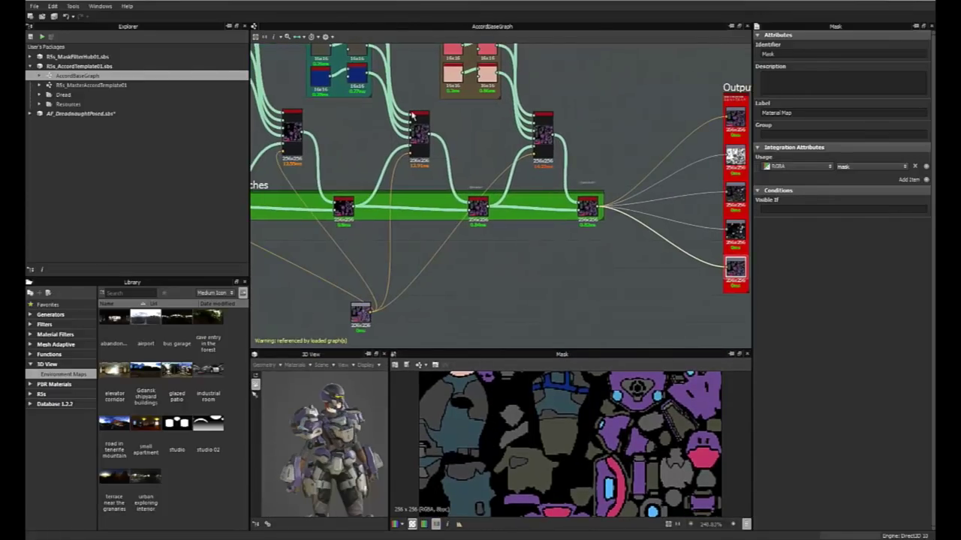
mouse_move(313, 66)
middle_mouse_down()
mouse_move(476, 175)
mouse_move(572, 180)
middle_mouse_up()
scroll(572, 180, "up", 2)
middle_click_drag(330, 179, 548, 199)
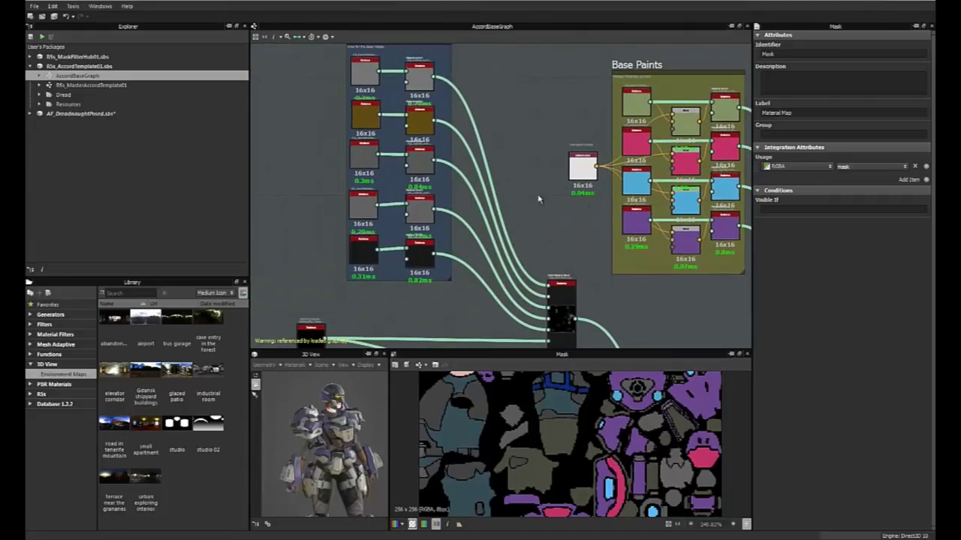
middle_click_drag(421, 172, 500, 167)
middle_click_drag(540, 243, 405, 195)
middle_click_drag(567, 221, 440, 210)
middle_click_drag(502, 220, 585, 193)
middle_click_drag(460, 175, 495, 178)
Step: Select the Multi-Blend node fed by the Base Metal group and examine its parameters and incoming materials
scroll(485, 200, "up", 5)
left_click(491, 166)
scroll(495, 180, "down", 4)
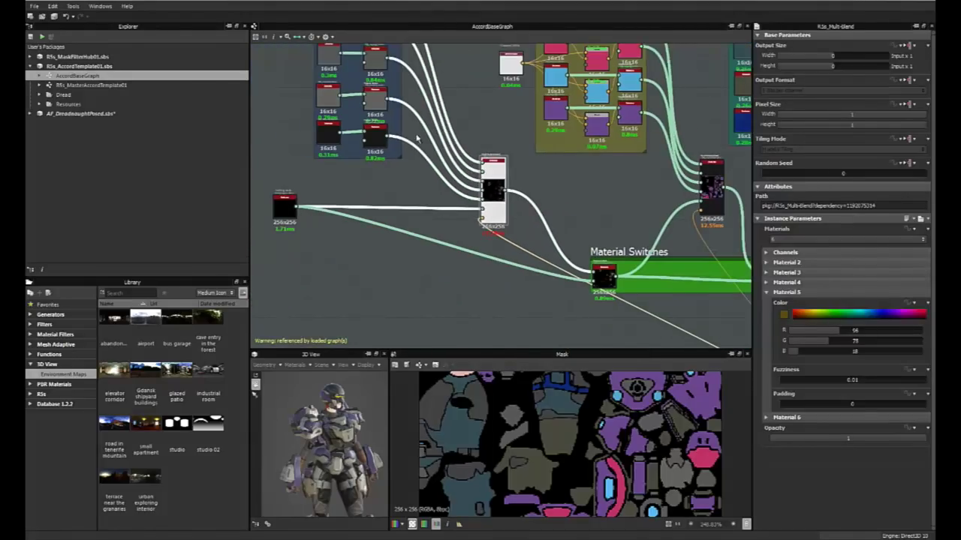
middle_click_drag(398, 151, 453, 231)
middle_click_drag(410, 44, 415, 72)
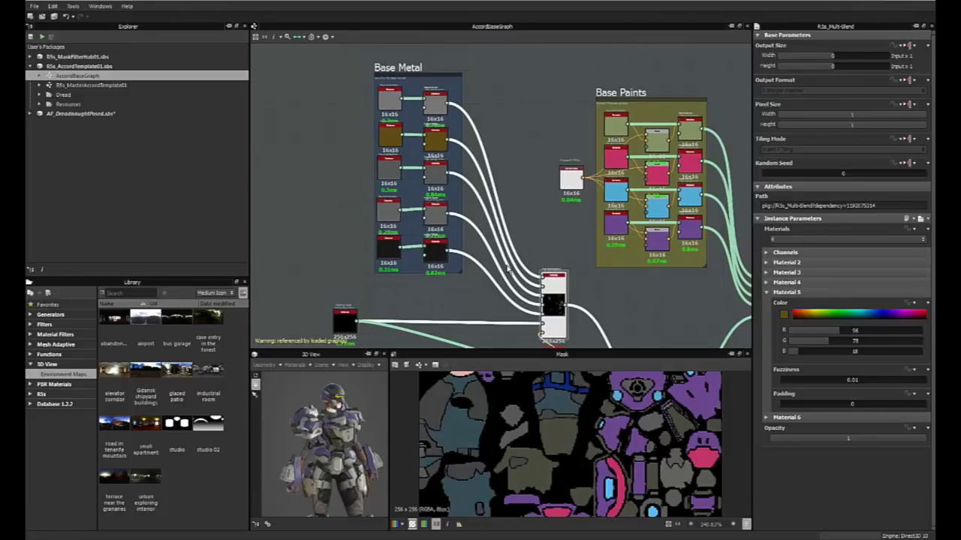
middle_click_drag(507, 266, 455, 209)
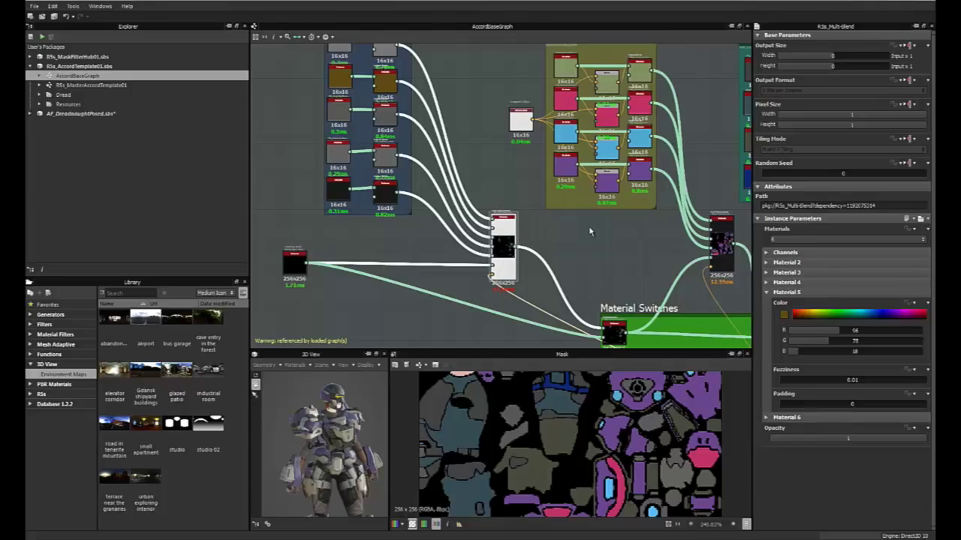
Step: Follow the material switches to the Outputs Zone and preview the Diffuse output in an enlarged 2D view
middle_click_drag(608, 228, 513, 248)
scroll(513, 246, "down", 6)
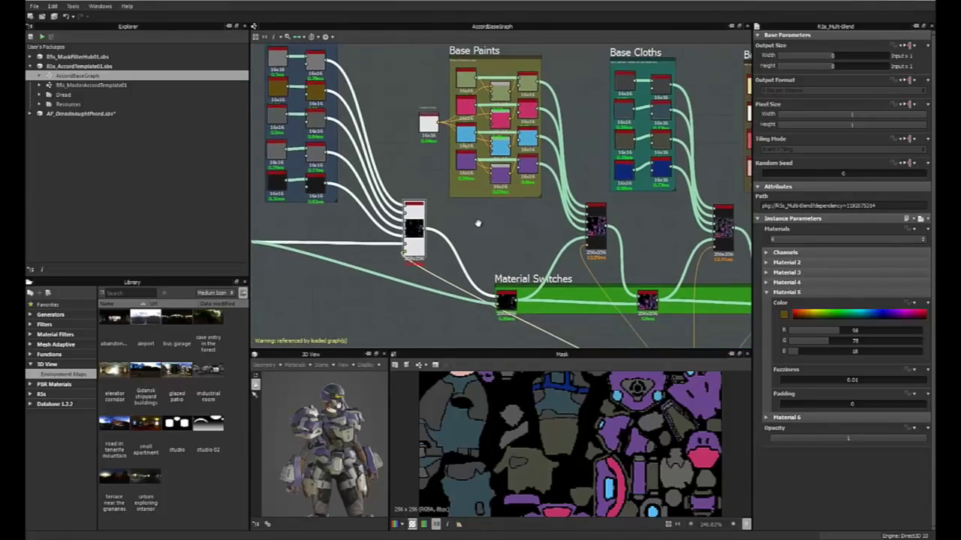
middle_click_drag(570, 277, 505, 231)
middle_click_drag(573, 269, 457, 254)
scroll(517, 225, "up", 2)
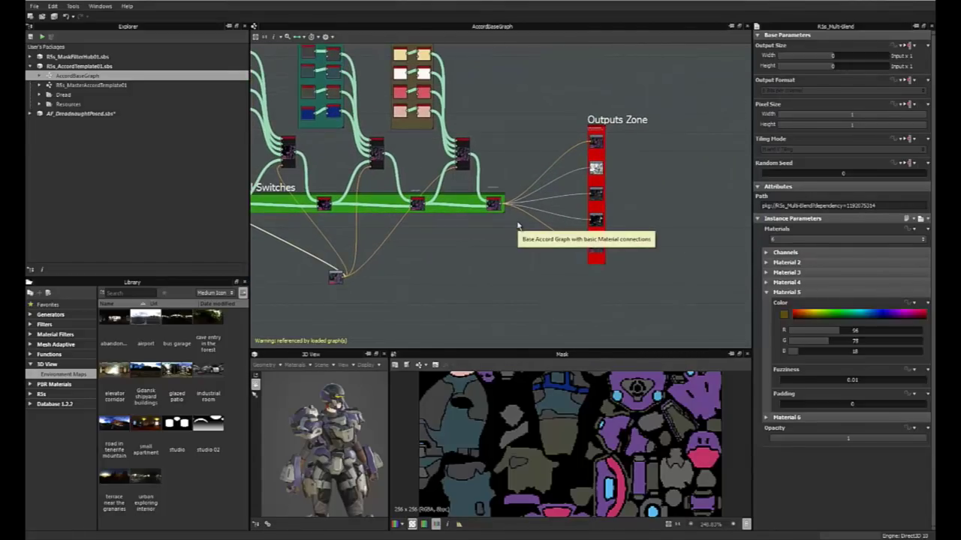
scroll(499, 236, "up", 4)
scroll(612, 142, "up", 1)
middle_click_drag(612, 142, 539, 214)
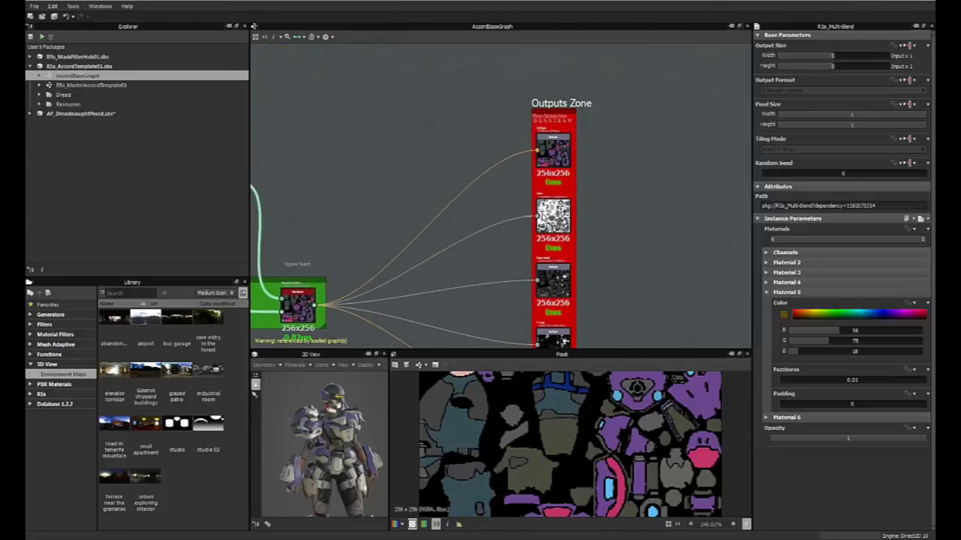
double_click(556, 150)
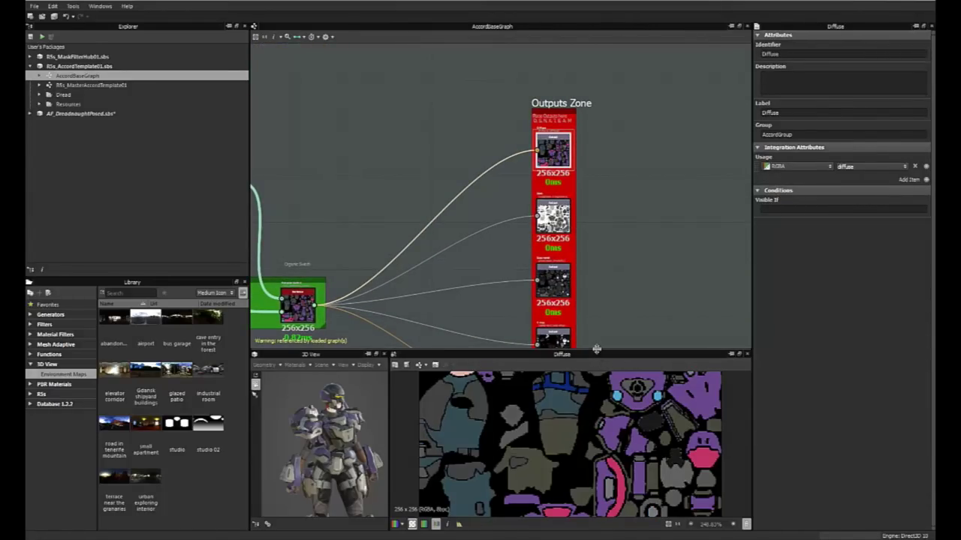
left_click_drag(596, 349, 596, 199)
scroll(582, 398, "up", 3)
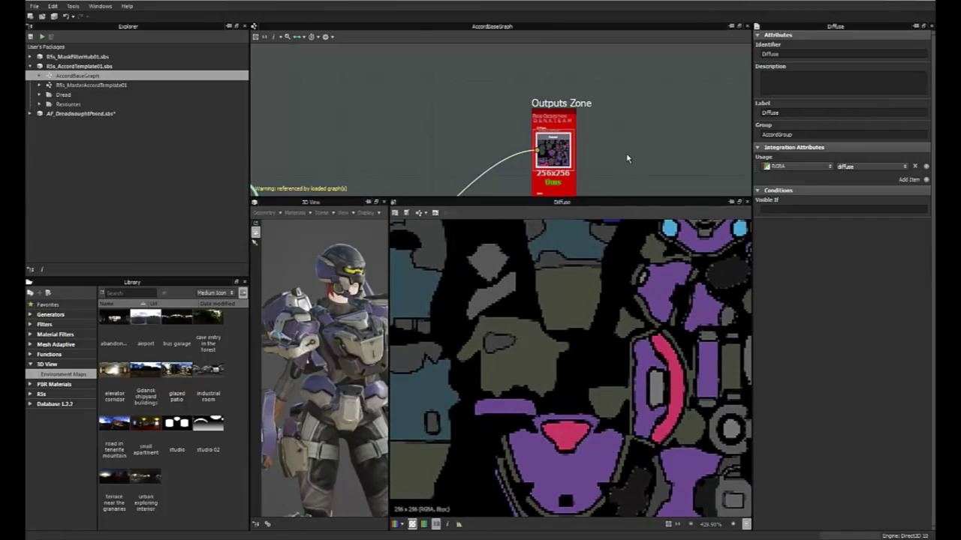
Step: Give the graph view more height and trace the output connections back to the Organic Switch
left_click_drag(601, 199, 598, 300)
middle_click_drag(596, 120, 581, 24)
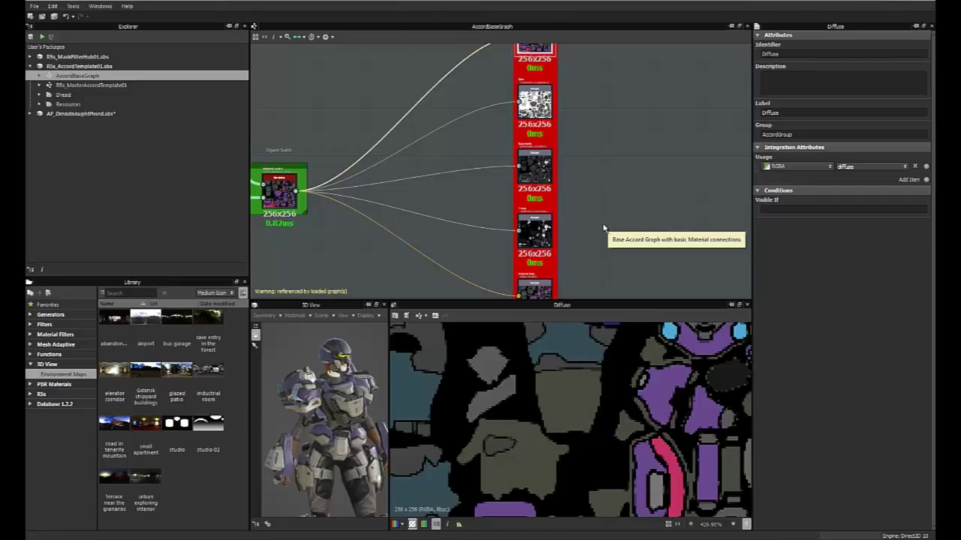
middle_click_drag(605, 207, 720, 184)
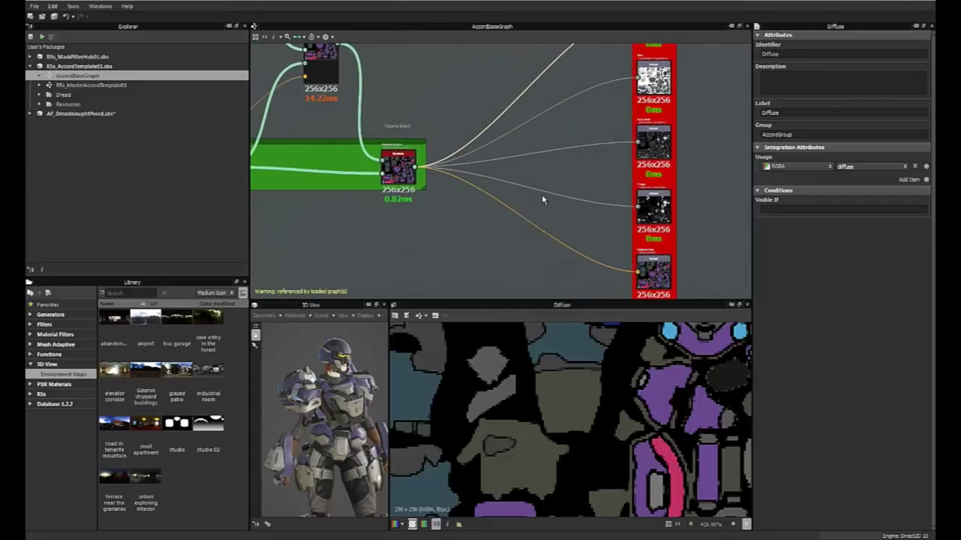
middle_click_drag(363, 231, 475, 200)
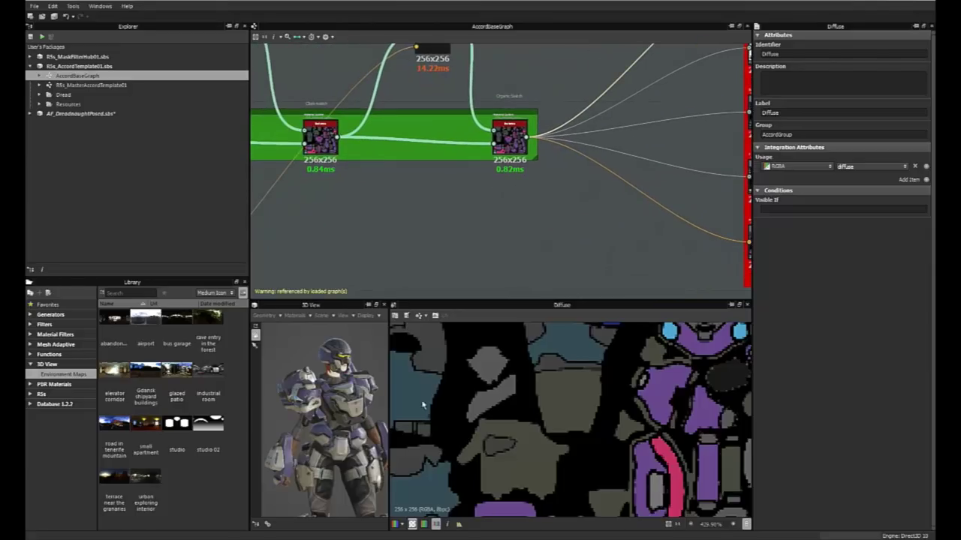
Step: Enlarge the 3D view and inspect the character's chest armor and helmet up close
left_click_drag(388, 406, 389, 405)
left_click_drag(500, 394, 499, 394)
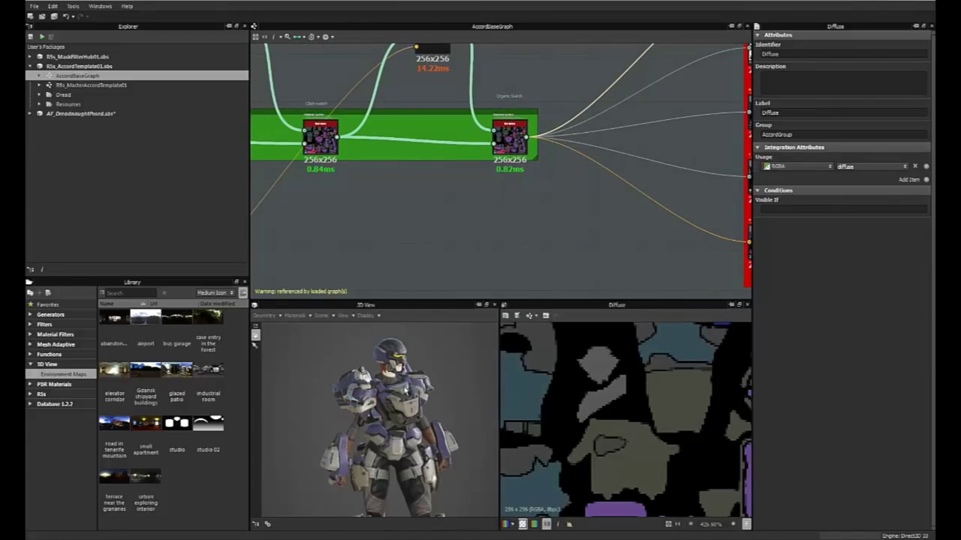
scroll(405, 383, "up", 3)
middle_click_drag(407, 369, 411, 418)
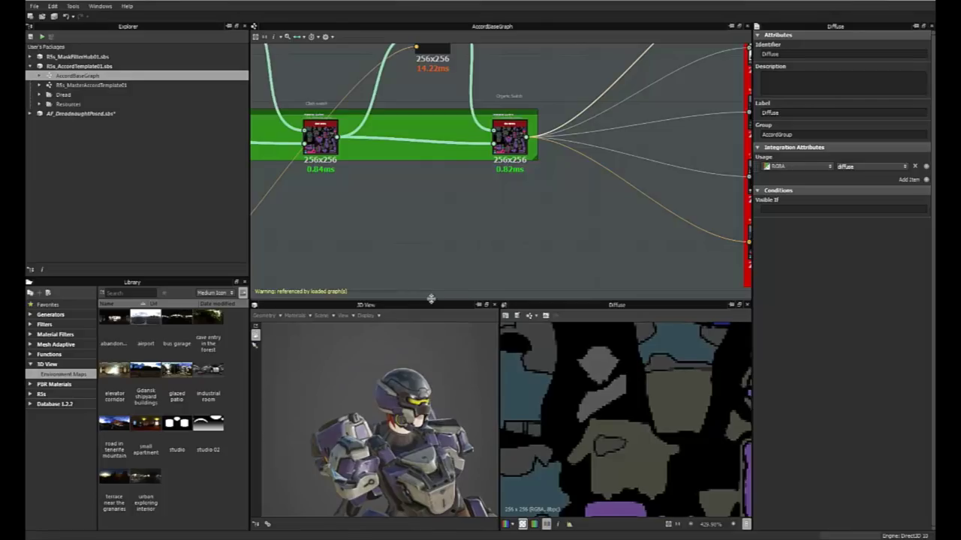
left_click_drag(434, 300, 434, 223)
scroll(376, 375, "up", 3)
left_click_drag(377, 375, 388, 370)
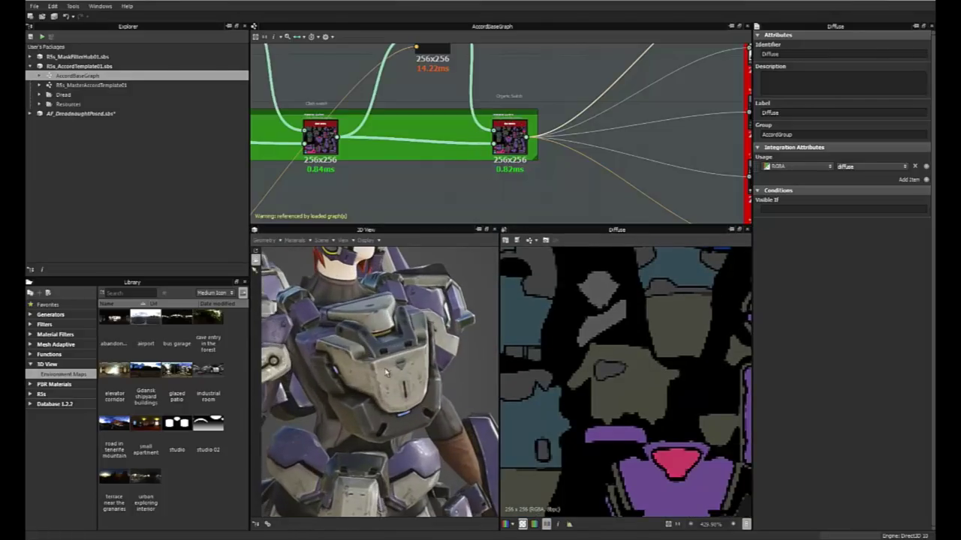
middle_click_drag(389, 373, 405, 413)
left_click_drag(405, 413, 394, 389)
scroll(508, 173, "down", 5)
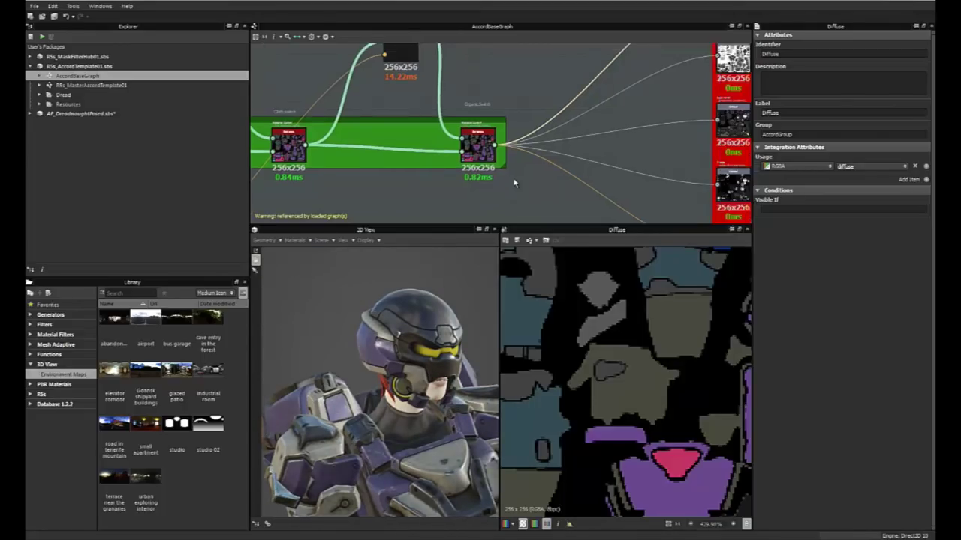
Step: Enlarge the graph view and frame all of AccordBaseGraph, from Base Metal to the Outputs Zone
scroll(509, 164, "up", 2)
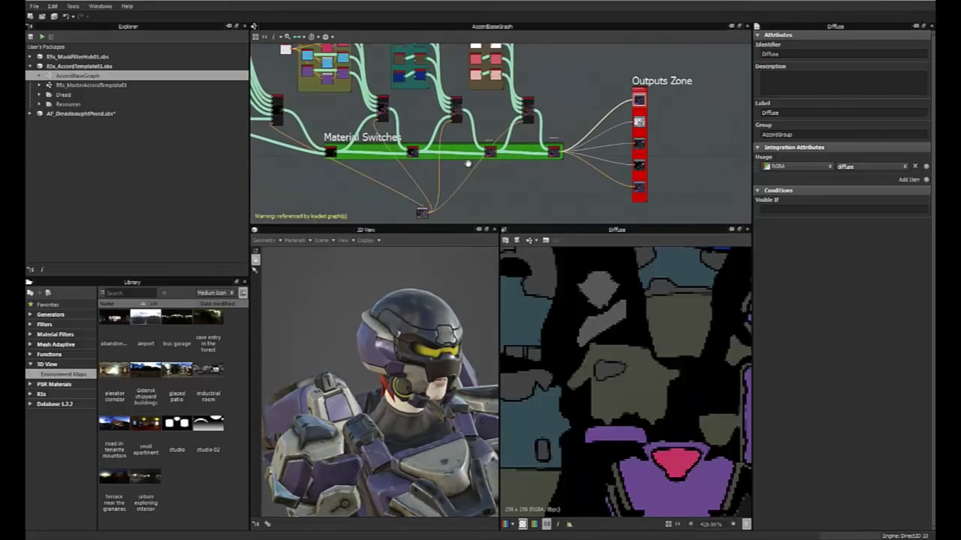
middle_click_drag(469, 163, 526, 175)
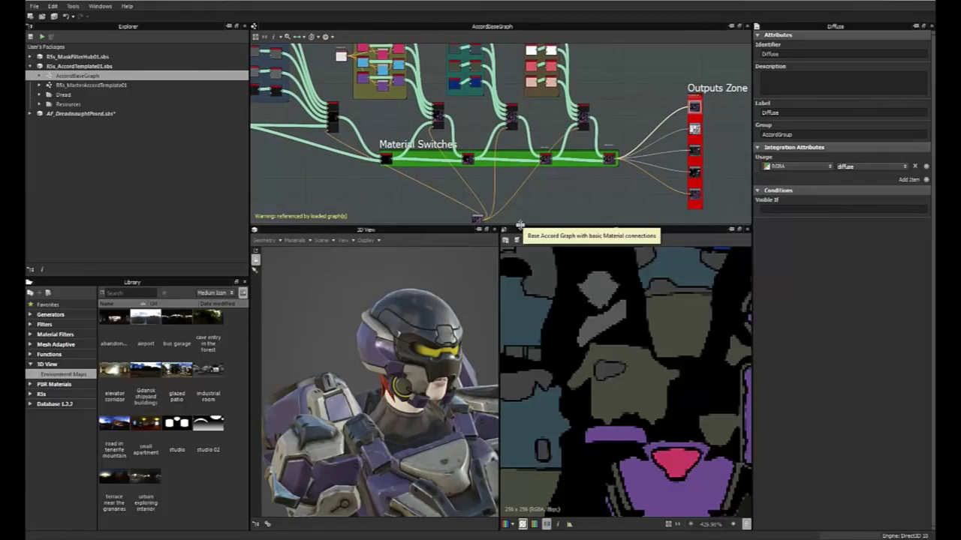
left_click_drag(518, 226, 519, 310)
middle_click_drag(566, 221, 596, 257)
scroll(596, 258, "up", 1)
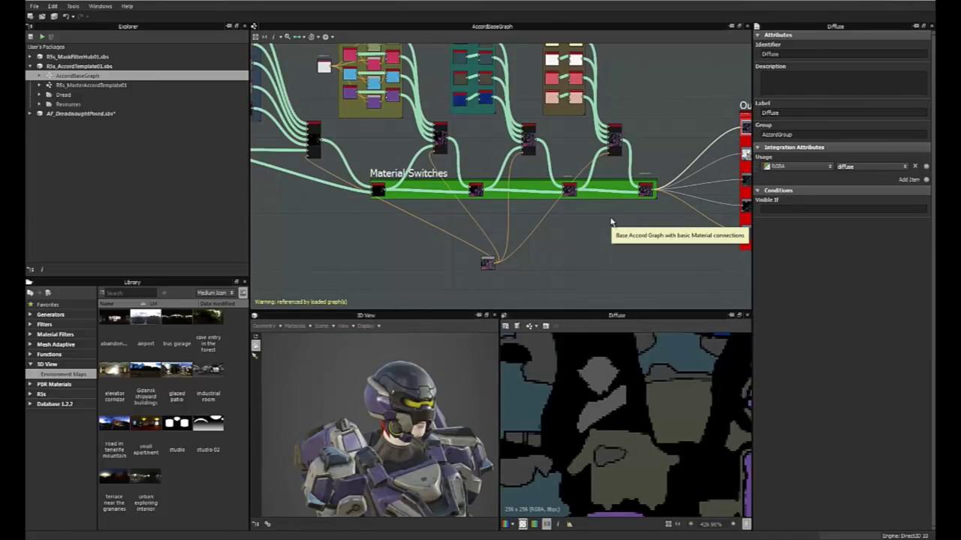
scroll(598, 248, "down", 2)
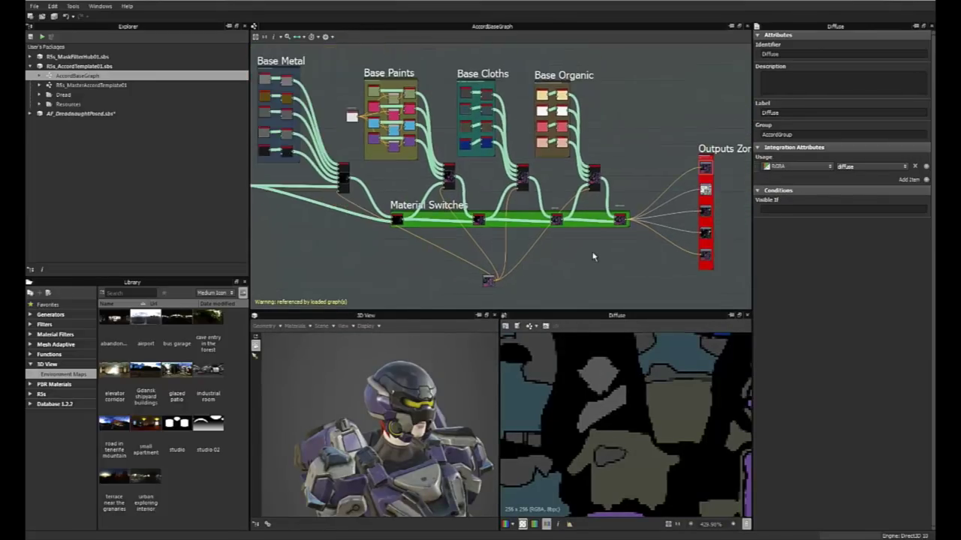
middle_click_drag(420, 258, 436, 254)
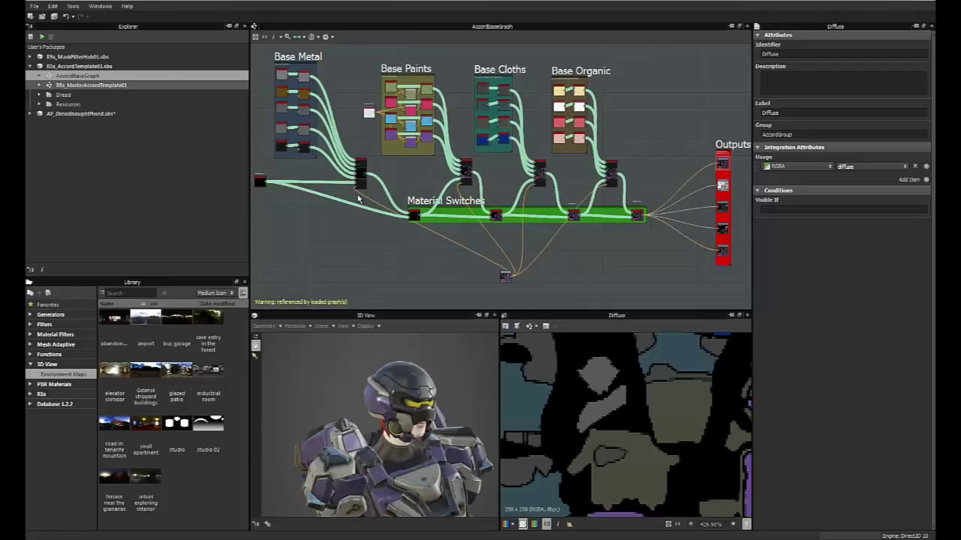
Step: Open the R5s_MasterAccordTemplate01 graph, and expand the R5s_MaskFilterHub01 package in place of the R5s_AccordTemplate01 package
double_click(90, 85)
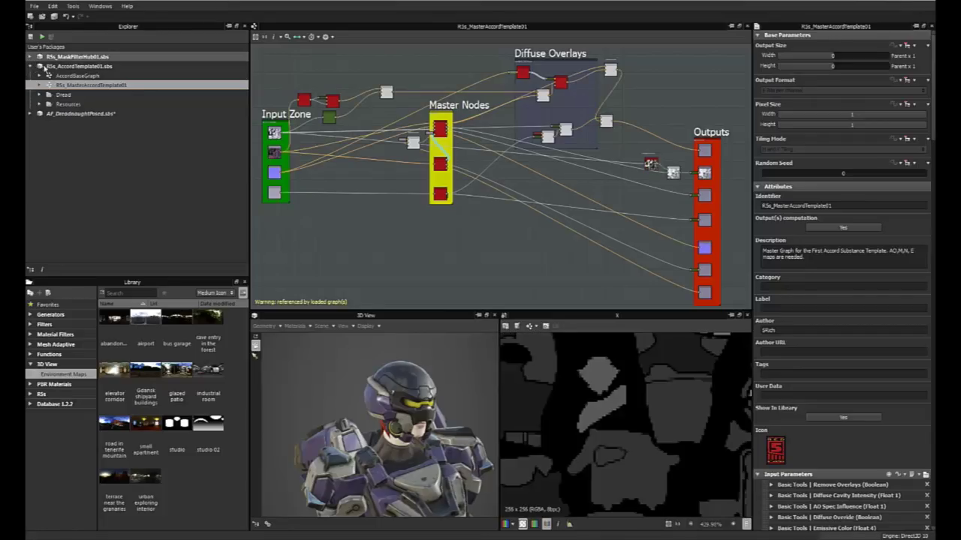
left_click(30, 66)
left_click(30, 57)
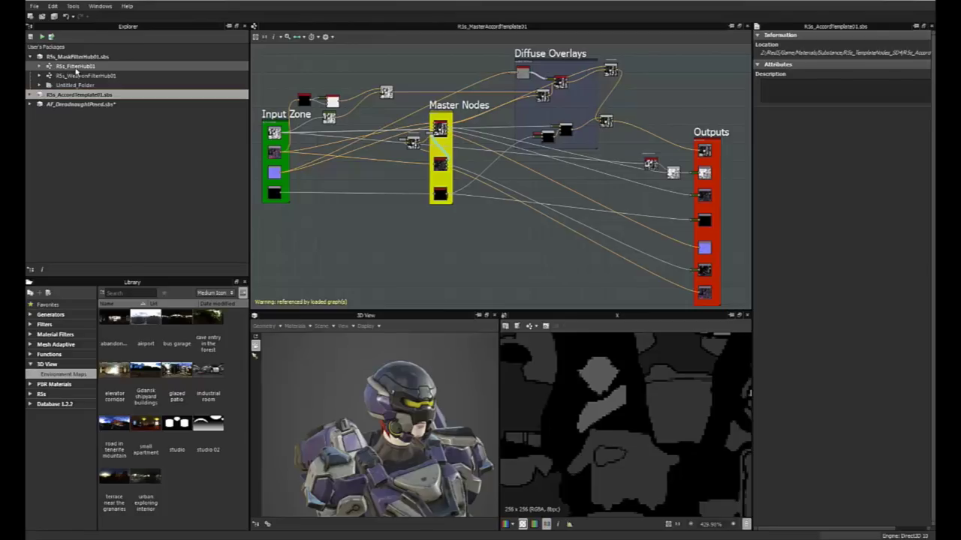
Step: Open the R5s_FilterHub01 graph and preview the Spec Edge node's wear mask in the 2D view
double_click(76, 66)
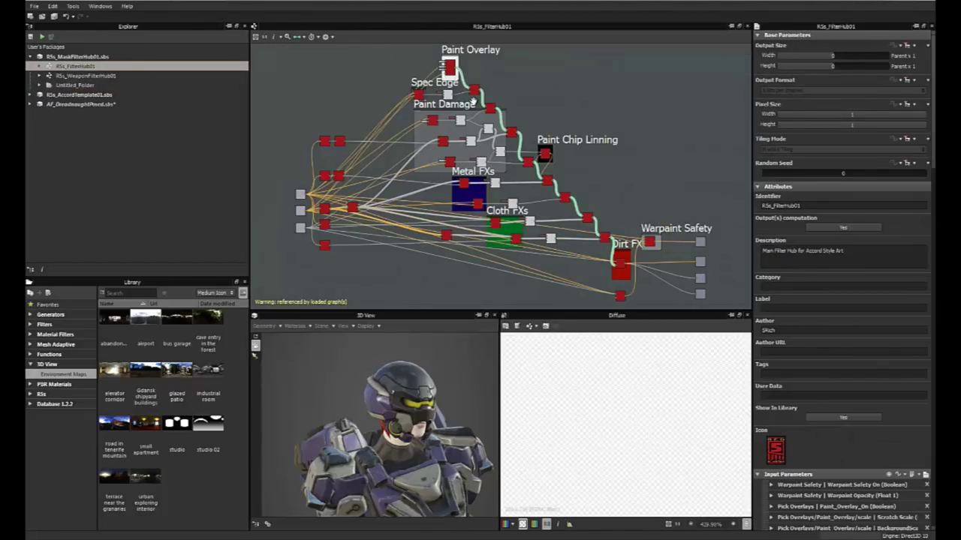
scroll(533, 113, "up", 2)
scroll(533, 113, "up", 5)
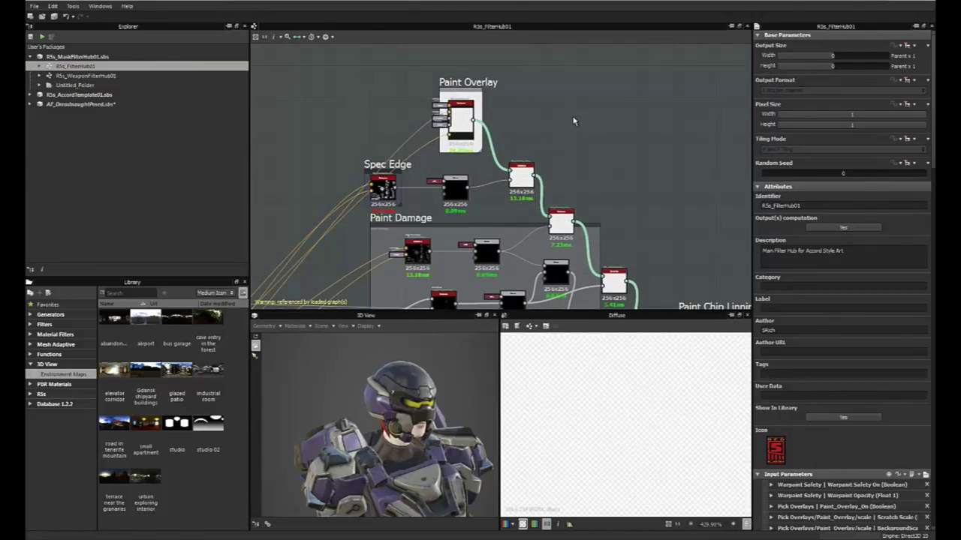
double_click(403, 224)
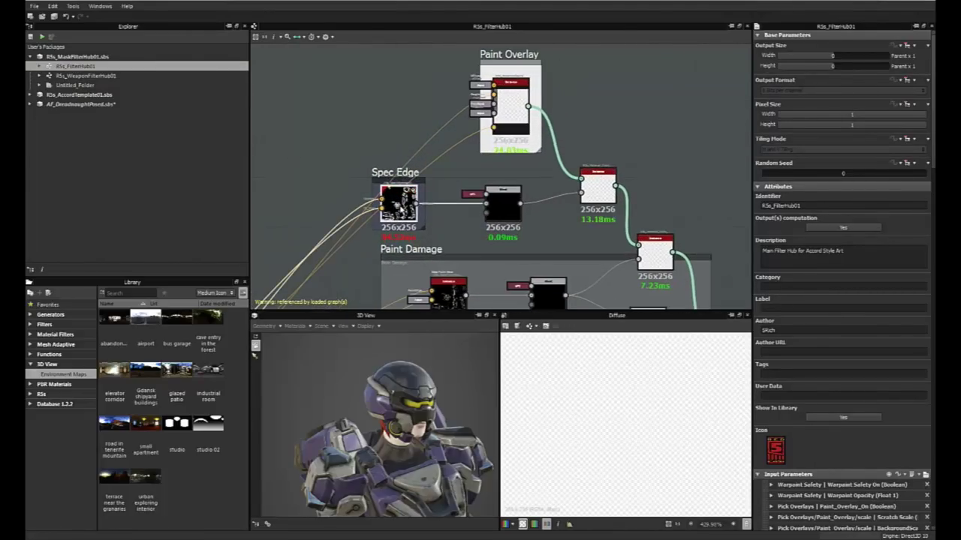
scroll(634, 444, "down", 5)
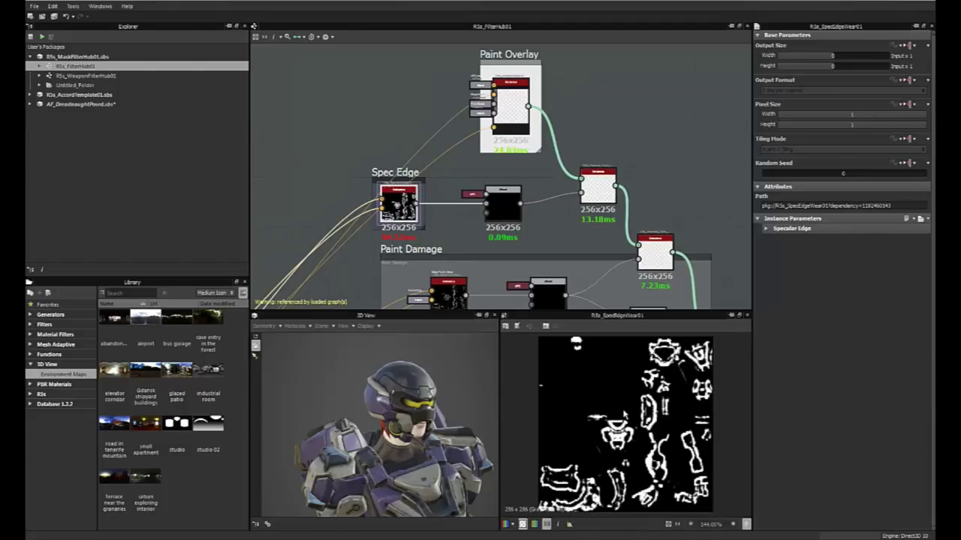
Step: Try Relative to Parent for the output size of the R5s_FilterHub01 graph and undo the last change
left_click(659, 172)
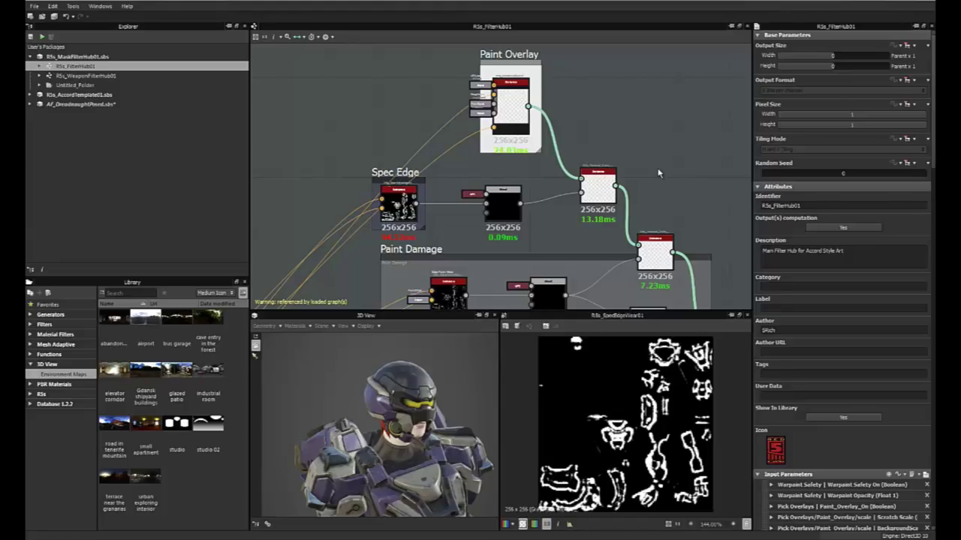
left_click(909, 45)
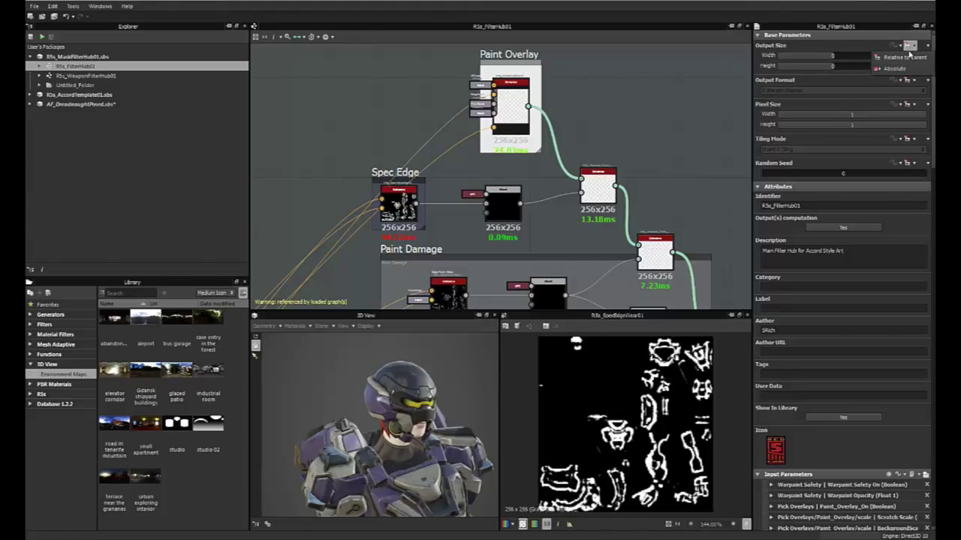
left_click(904, 57)
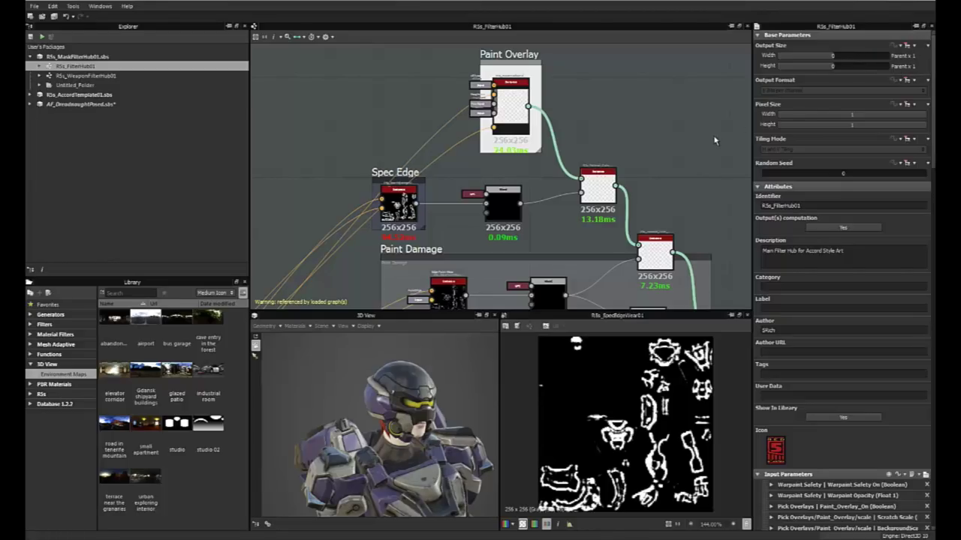
key("ctrl+z")
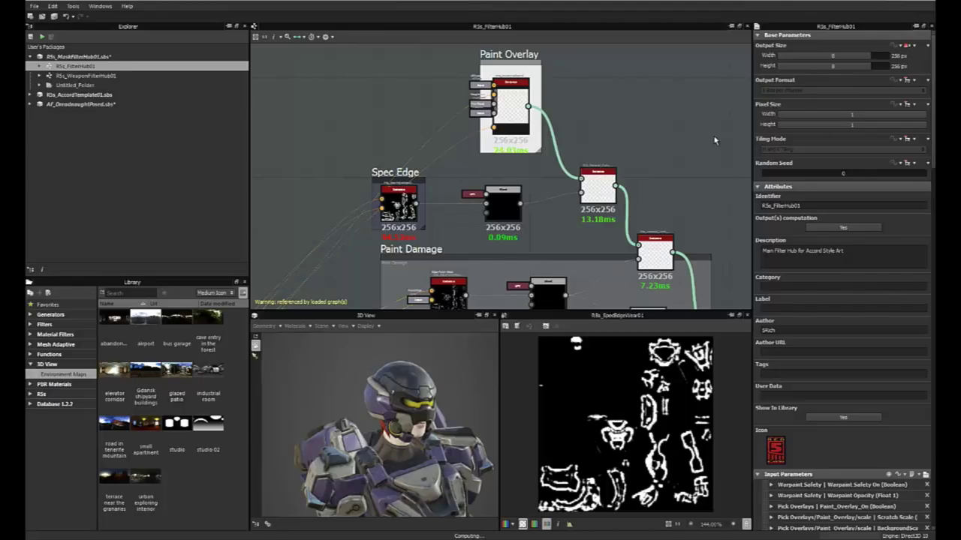
Step: Set the output width and height of the R5s_FilterHub01 graph to 2048 px each
left_click(883, 55)
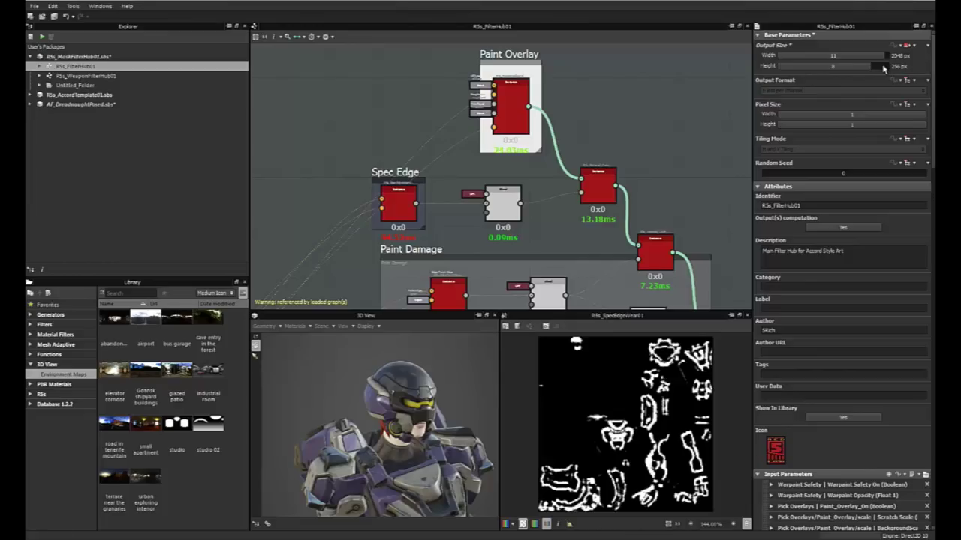
left_click(882, 66)
Step: Look over the Spec Edge, Paint Damage and Paint Overlay groups, and select the Paint Overlay frame
scroll(653, 188, "down", 3)
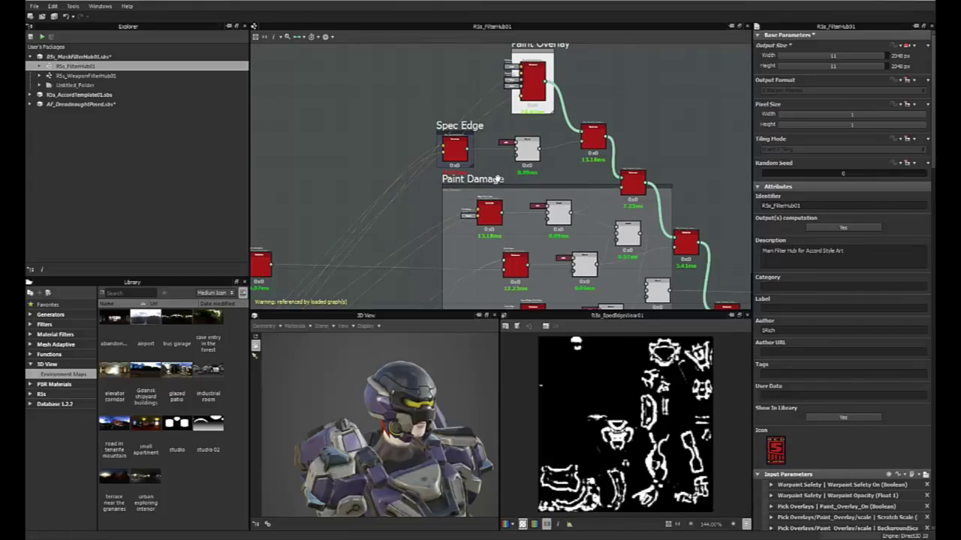
scroll(498, 178, "up", 2)
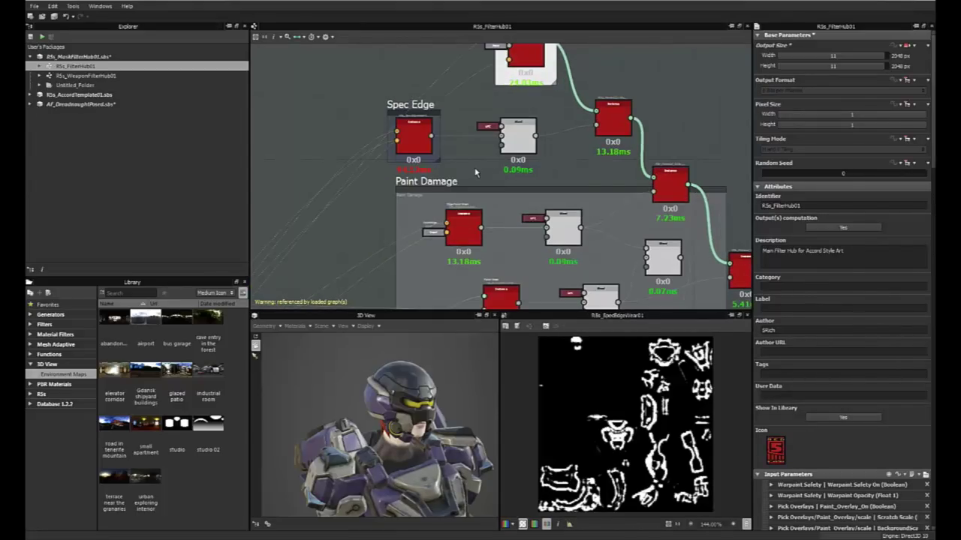
middle_click_drag(474, 172, 534, 220)
scroll(458, 153, "down", 3)
scroll(534, 220, "up", 3)
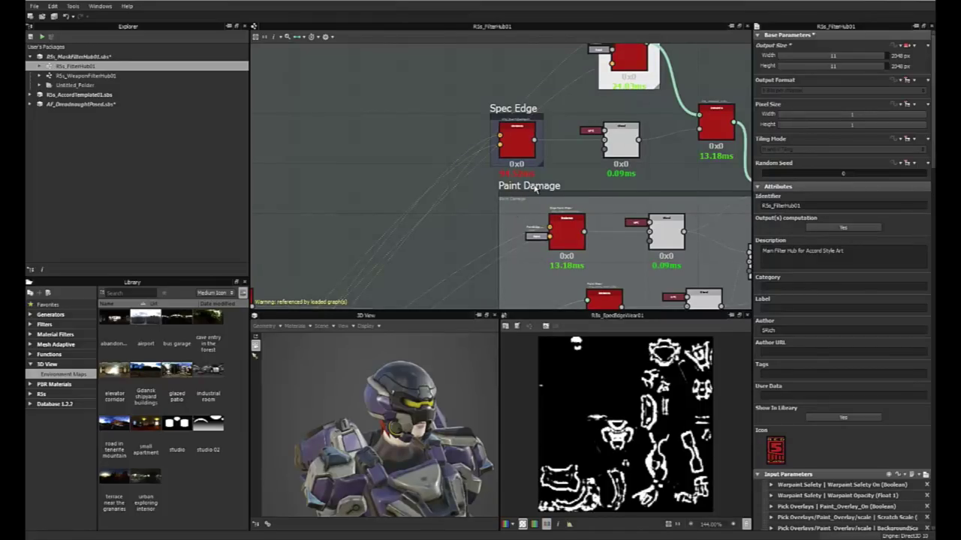
middle_click_drag(588, 72, 534, 188)
scroll(534, 188, "up", 1)
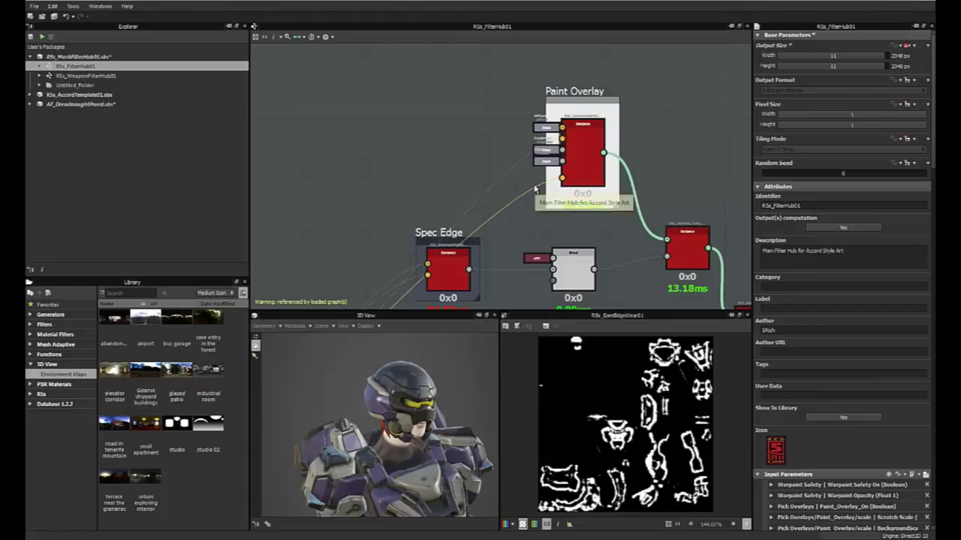
scroll(662, 121, "up", 2)
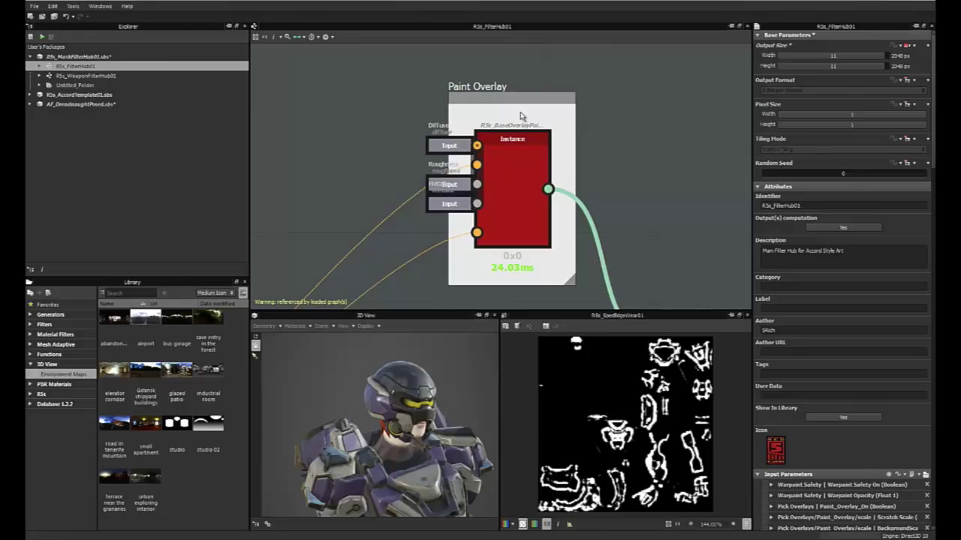
scroll(629, 160, "down", 2)
scroll(629, 160, "up", 2)
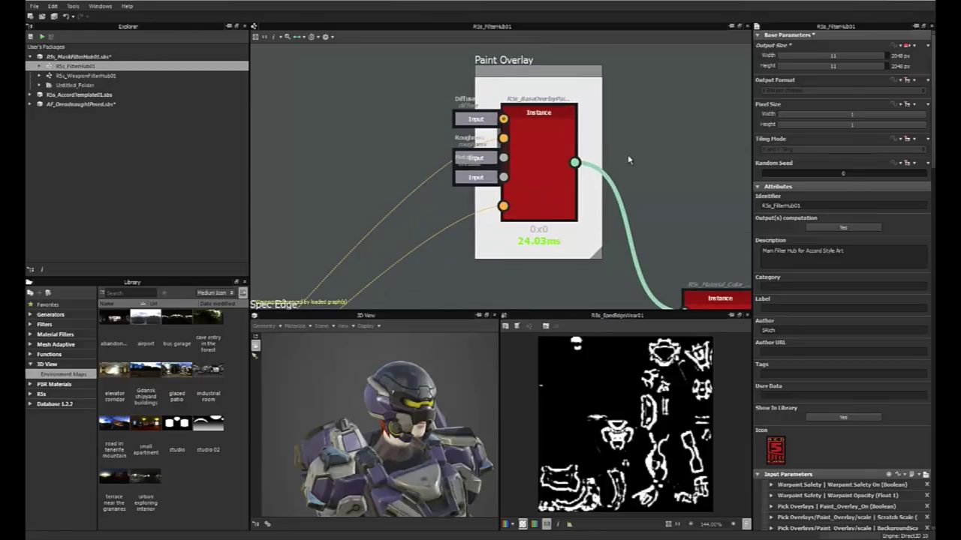
left_click(512, 65)
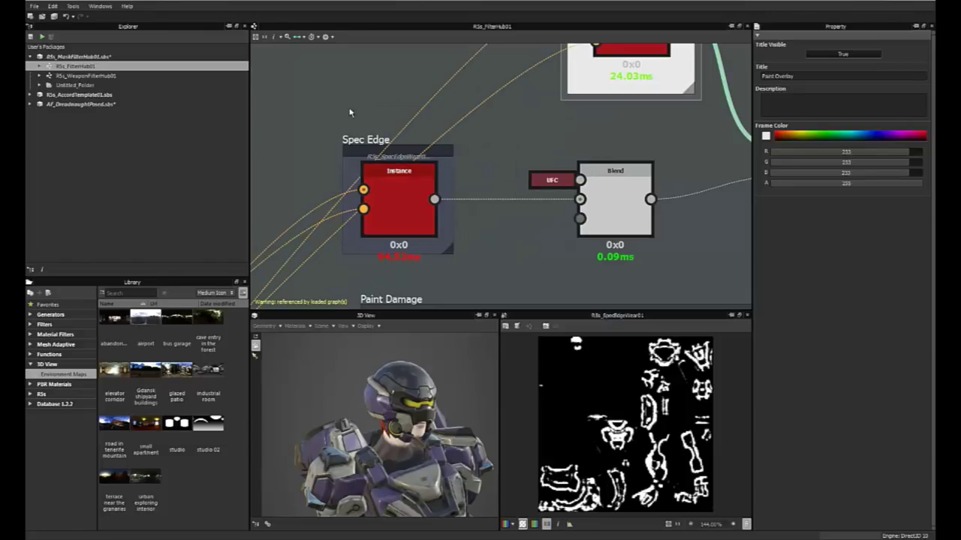
Step: Select the Spec Edge node and examine its wear mask up close and as a whole in the 2D view
middle_click_drag(349, 112, 386, 100)
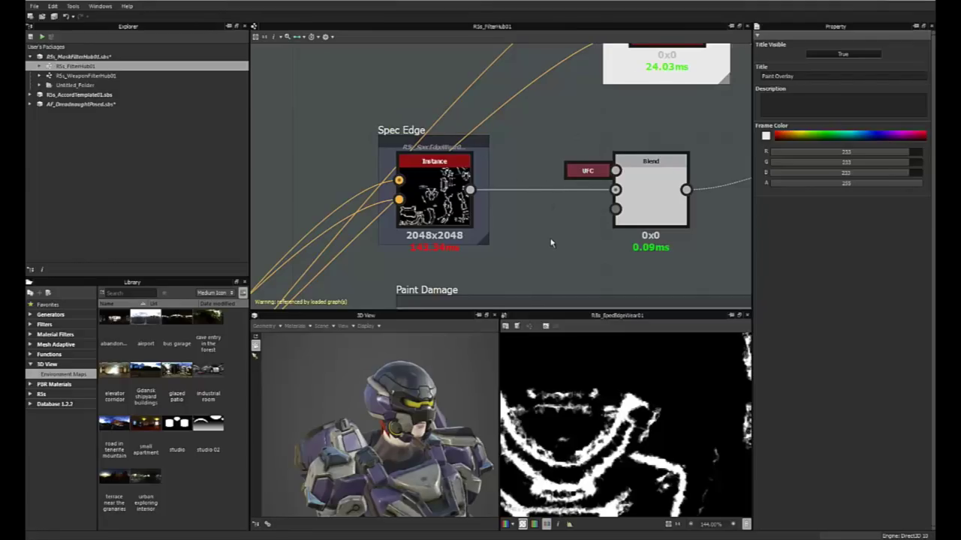
scroll(538, 243, "down", 1)
scroll(523, 246, "up", 1)
left_click(431, 191)
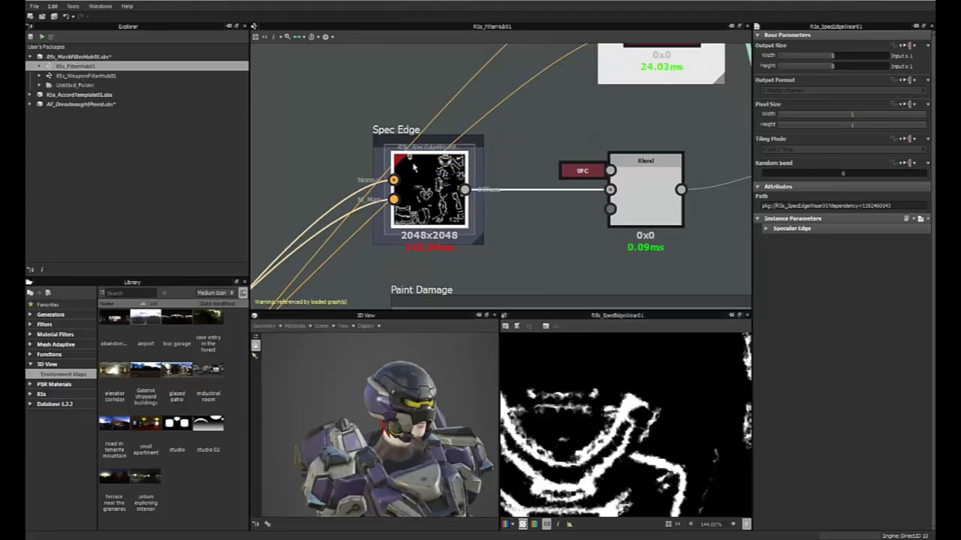
scroll(591, 406, "down", 1)
scroll(591, 406, "down", 7)
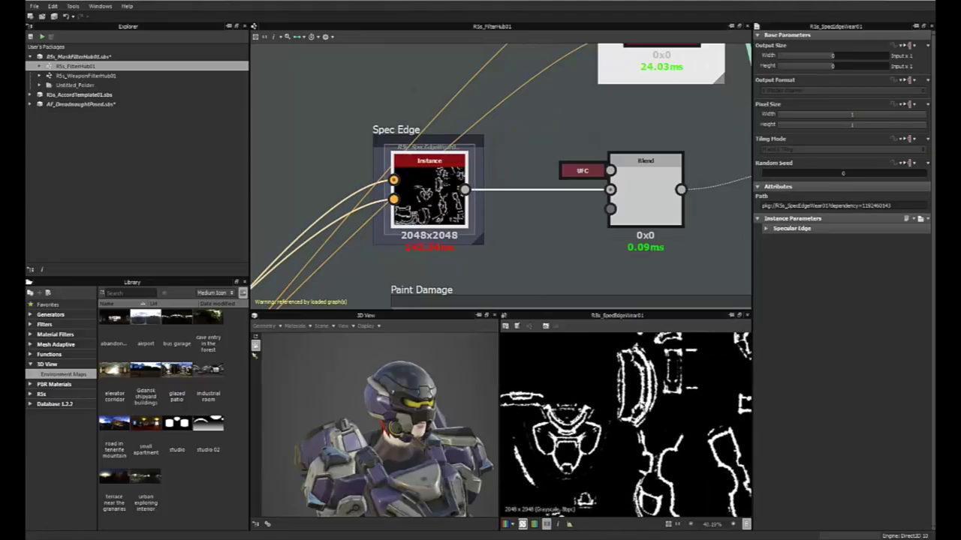
scroll(592, 406, "down", 2)
middle_click_drag(706, 242, 535, 204)
scroll(516, 211, "down", 3)
scroll(534, 207, "up", 2)
left_click(502, 208)
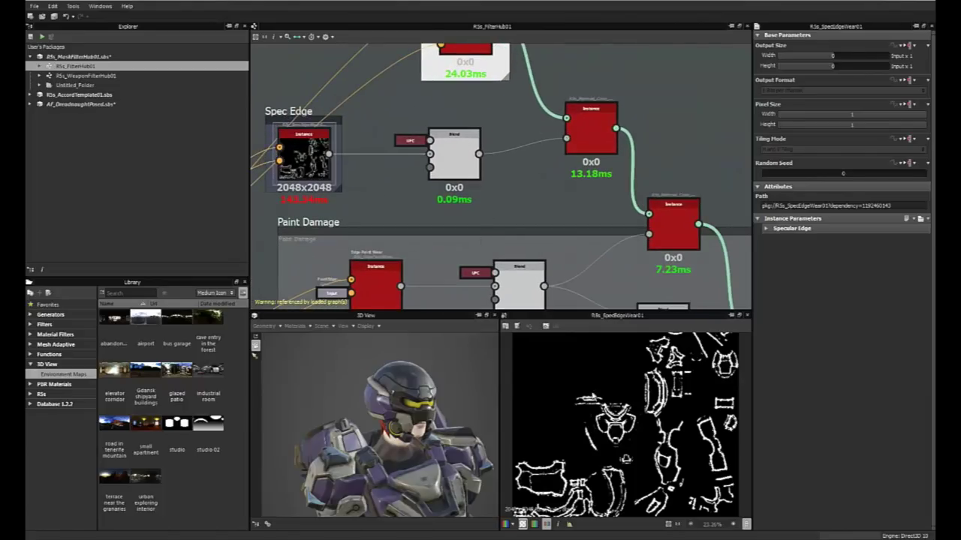
scroll(627, 402, "down", 4)
scroll(627, 402, "up", 4)
middle_click_drag(666, 409, 653, 419)
scroll(613, 420, "up", 2)
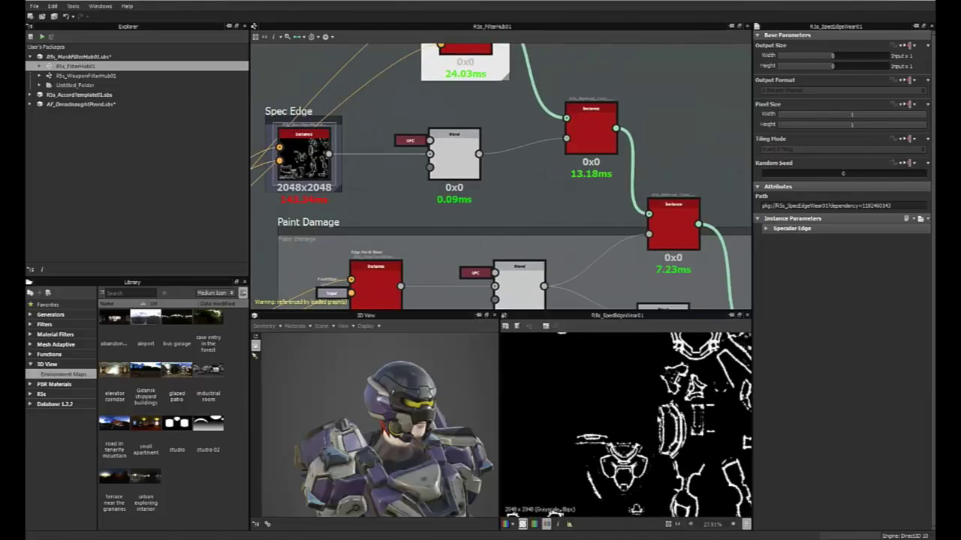
scroll(394, 405, "up", 1)
Step: Examine the worn edges and painted surfaces of the character's chest and waist armor up close in the 3D view
middle_click_drag(393, 436, 418, 415)
scroll(395, 406, "up", 3)
scroll(421, 408, "down", 1)
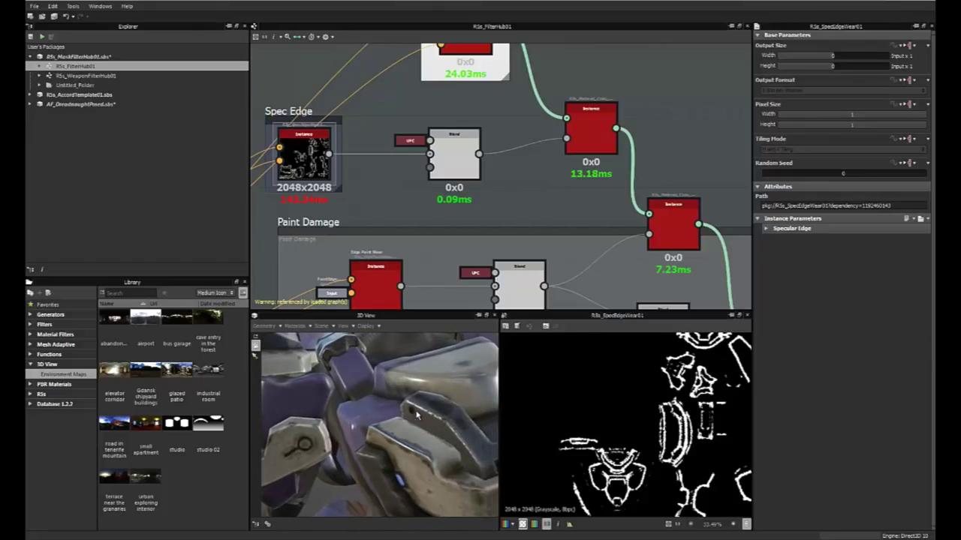
right_click_drag(431, 430, 469, 436, "ctrl+shift")
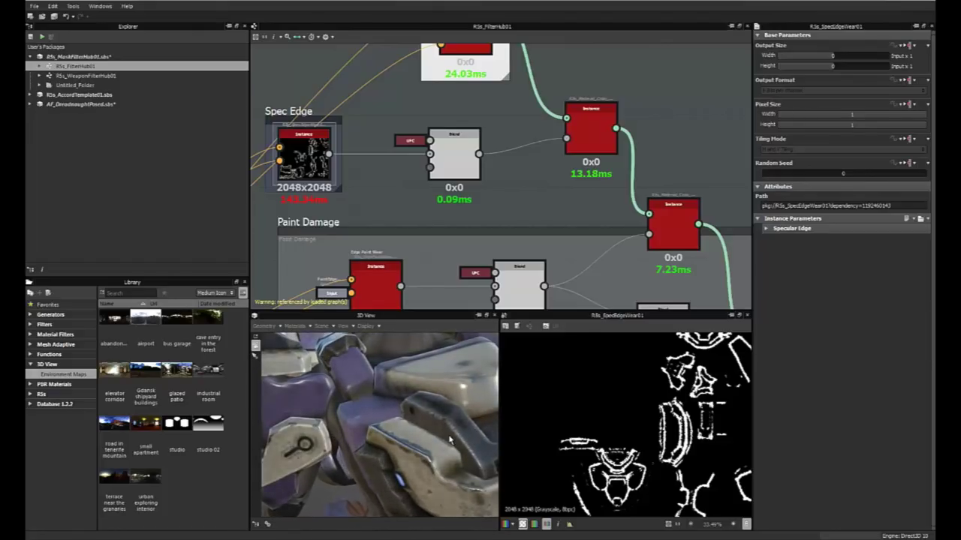
middle_click_drag(449, 437, 407, 430)
scroll(448, 417, "down", 4)
scroll(407, 429, "up", 1)
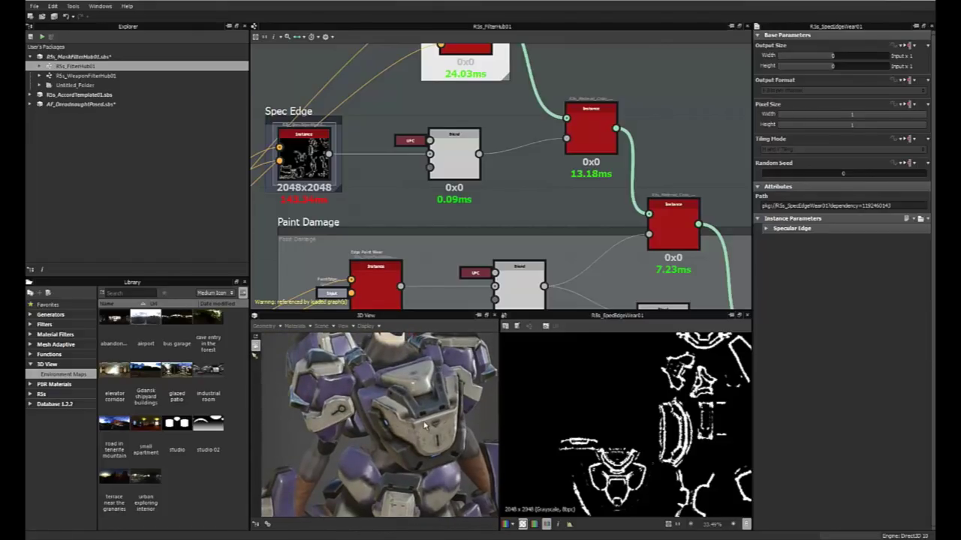
left_click_drag(393, 413, 423, 398)
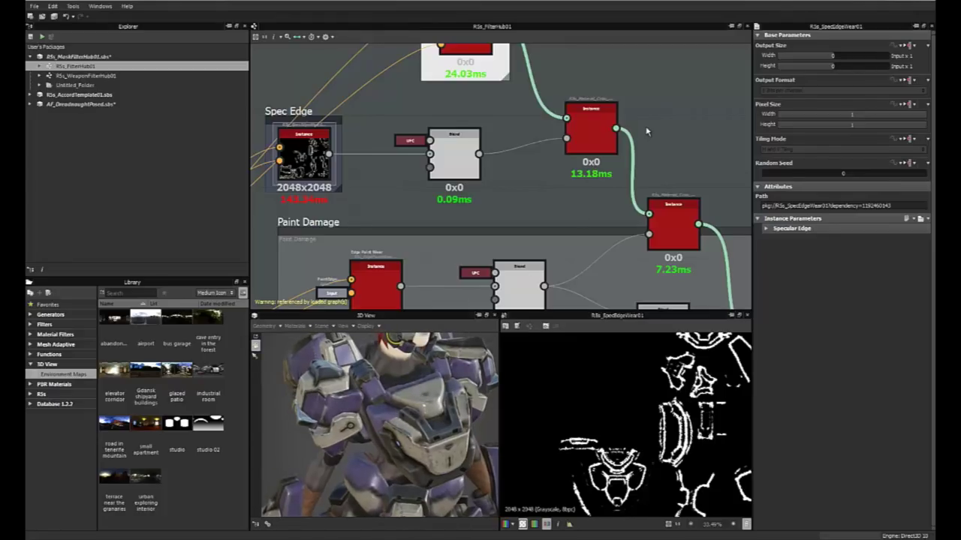
scroll(436, 413, "up", 5)
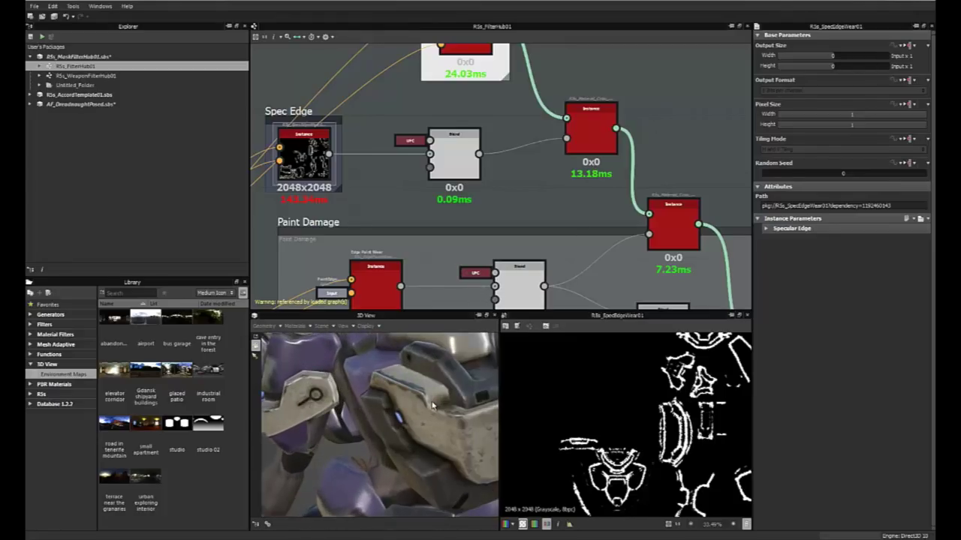
scroll(439, 396, "up", 2)
left_click_drag(435, 394, 431, 396)
right_click_drag(430, 396, 437, 396, "ctrl+shift")
left_click_drag(437, 396, 448, 384)
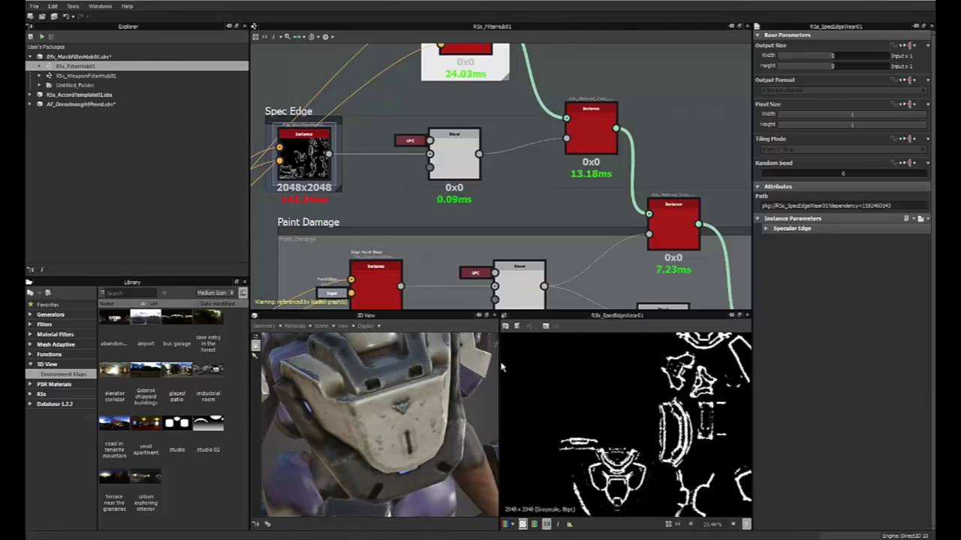
left_click_drag(379, 421, 396, 398)
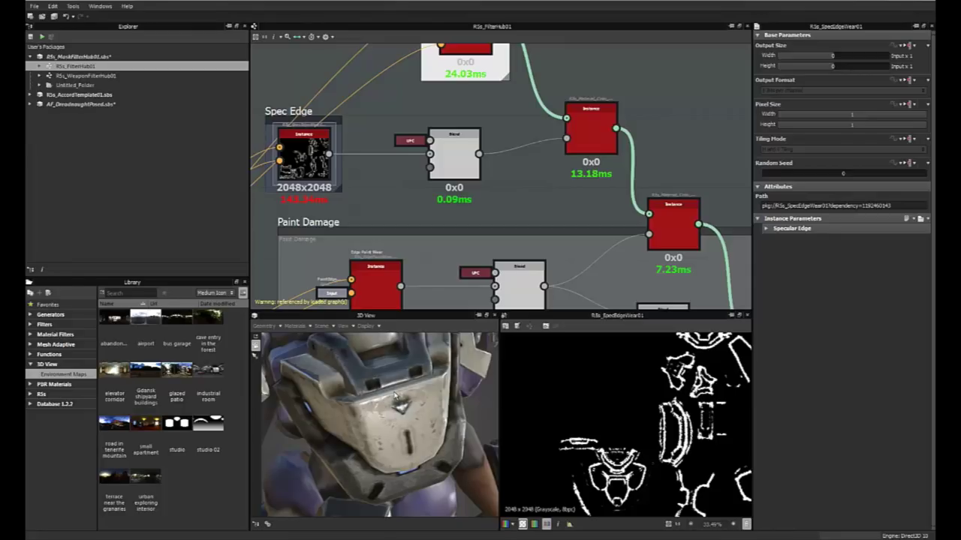
Step: Preview the output of the Paint Overlay group's R5s_BaseOverlayPaint02 node in the 2D view and show its parameters
scroll(556, 153, "down", 4)
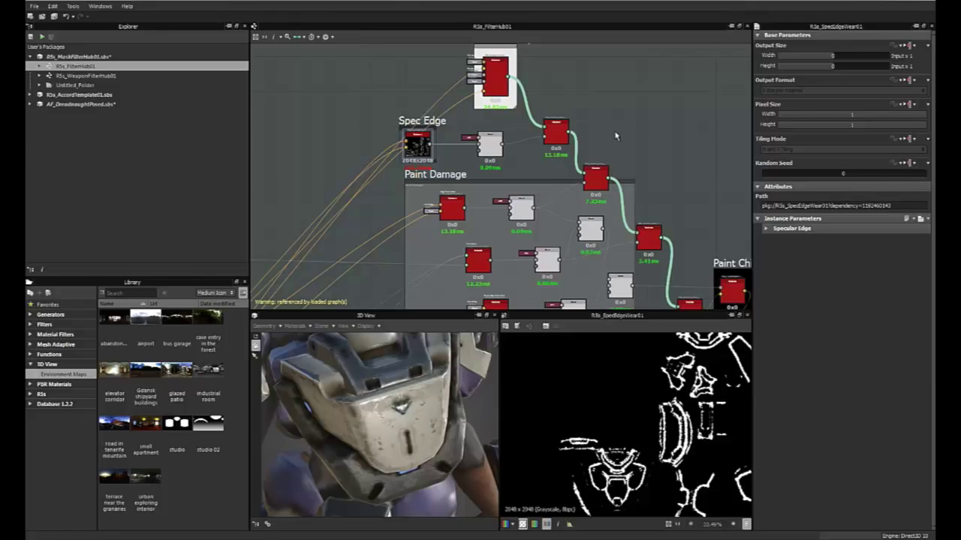
scroll(614, 135, "up", 2)
left_click_drag(398, 426, 467, 372)
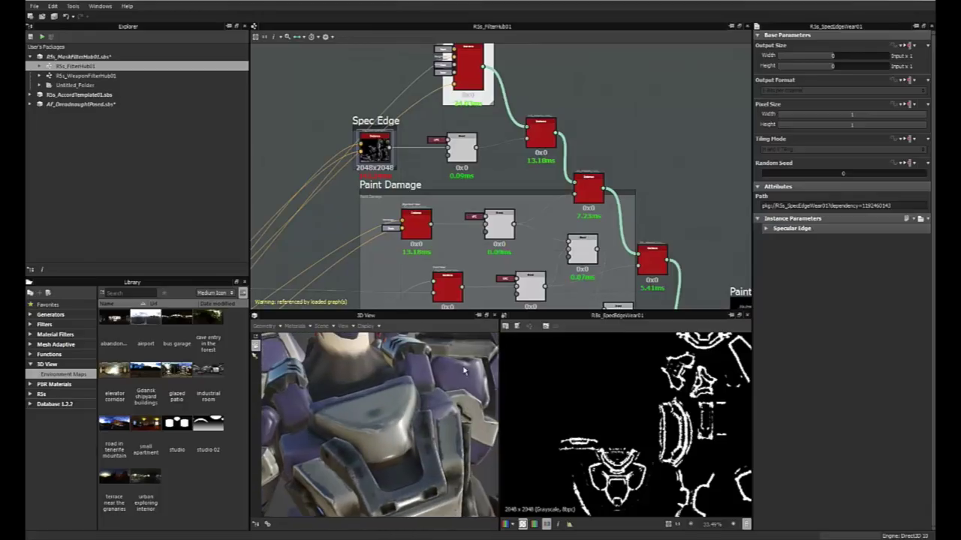
scroll(528, 191, "up", 4)
mouse_move(439, 160)
middle_mouse_down()
mouse_move(528, 191)
mouse_move(501, 146)
mouse_move(488, 177)
middle_mouse_up()
scroll(505, 139, "down", 2)
scroll(505, 139, "down", 2)
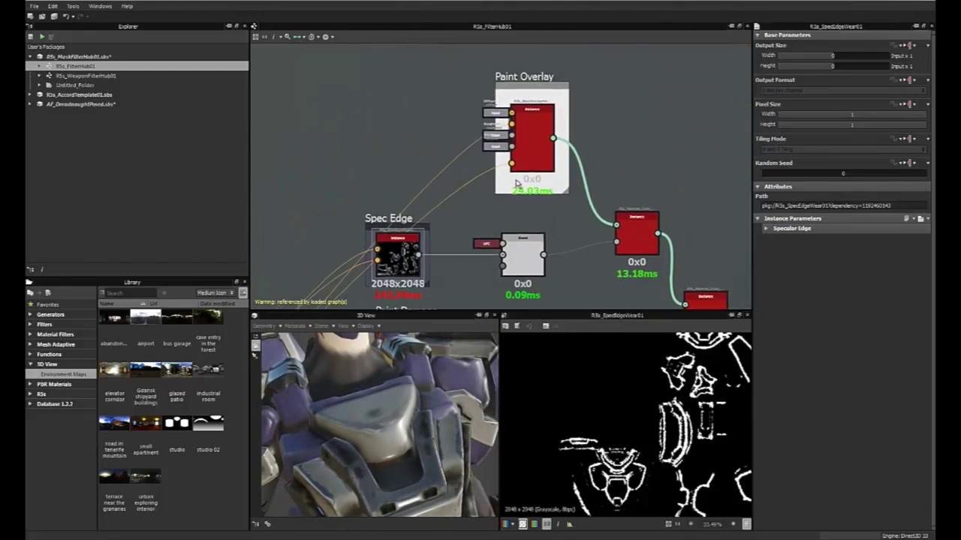
scroll(488, 177, "up", 3)
double_click(533, 135)
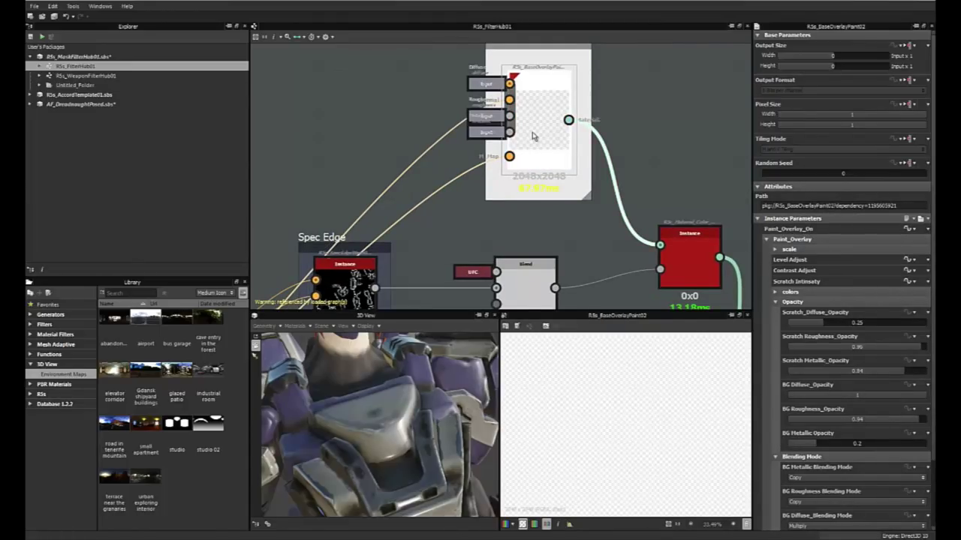
middle_click_drag(533, 136, 516, 149)
scroll(516, 149, "up", 1)
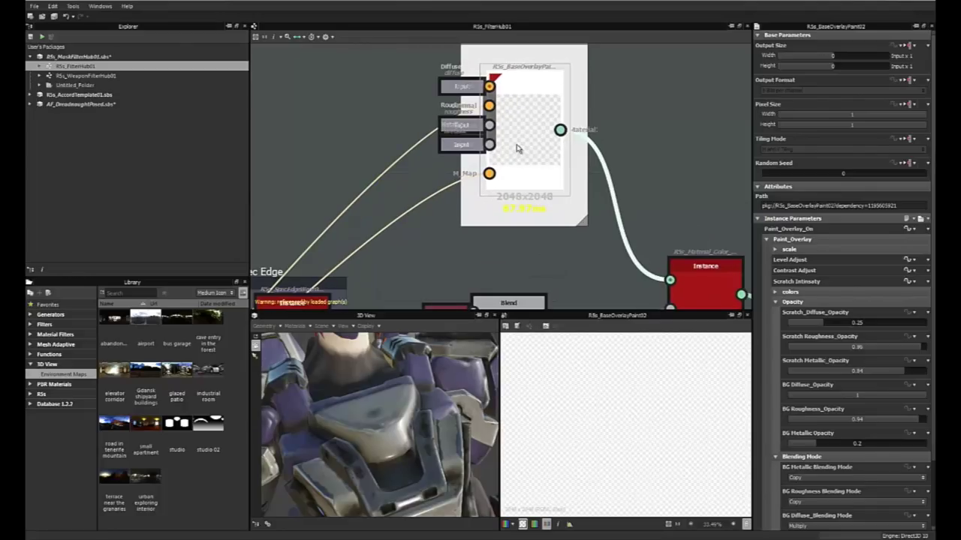
middle_click_drag(517, 149, 524, 188)
right_click(538, 164)
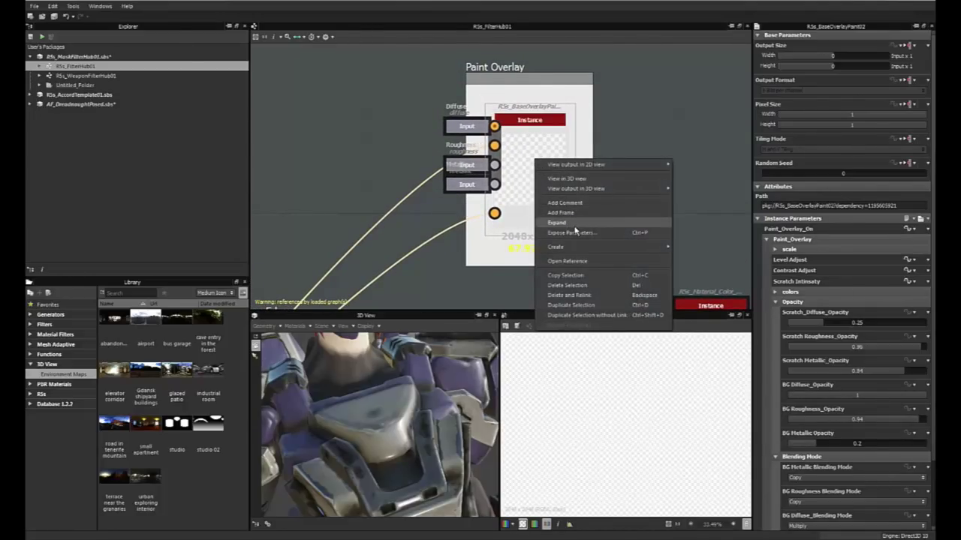
left_click(572, 232)
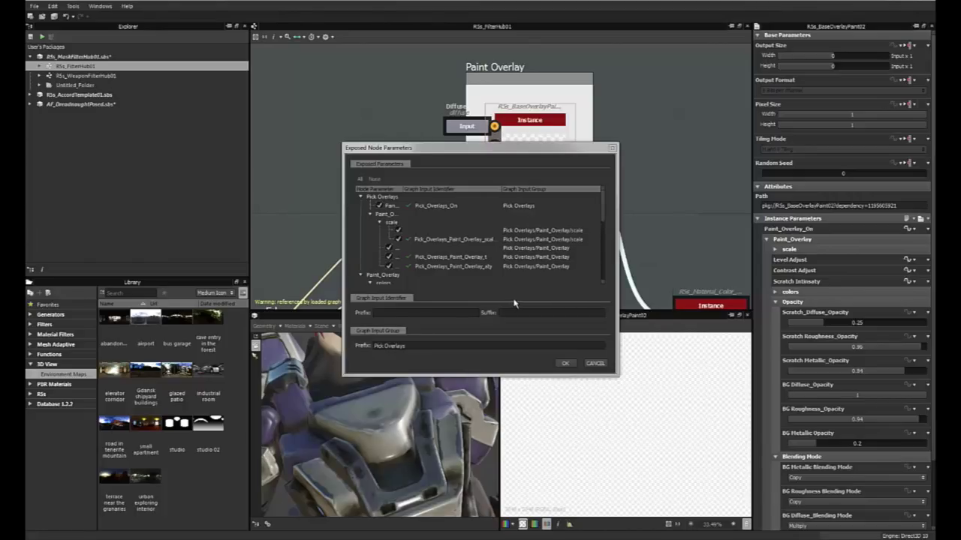
left_click(597, 364)
Step: Open the R5s_BaseOverlayPaint02 graph referenced by the Paint Overlay node
right_click(542, 182)
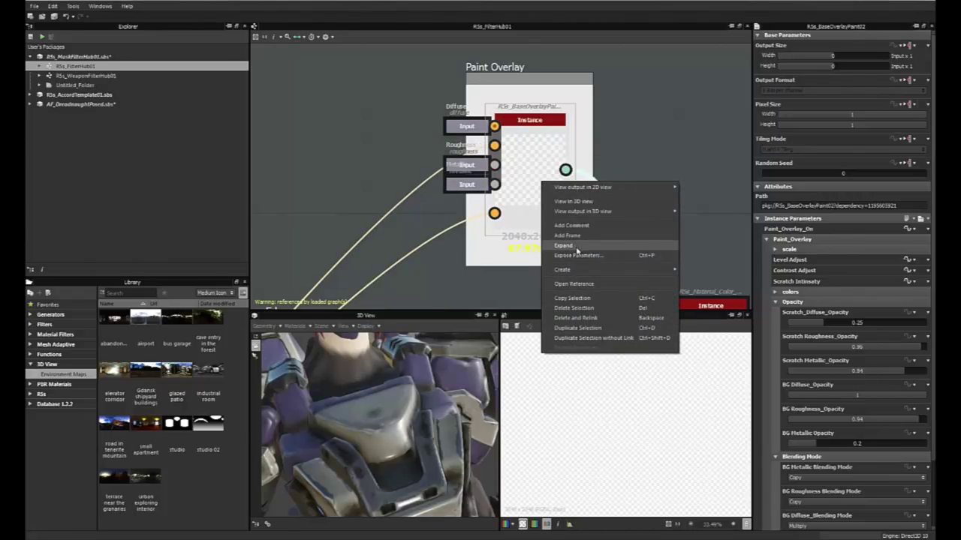
left_click(576, 284)
left_click(462, 277)
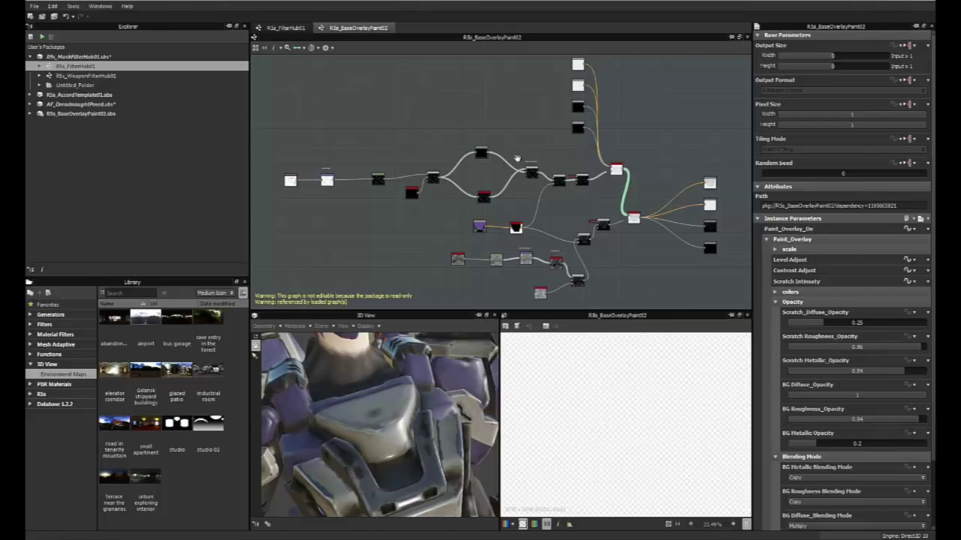
Step: Locate the Blend node labelled scratch Intensaty, and examine its scratch pattern enlarged in the 2D view
scroll(518, 159, "up", 5)
scroll(519, 160, "up", 3)
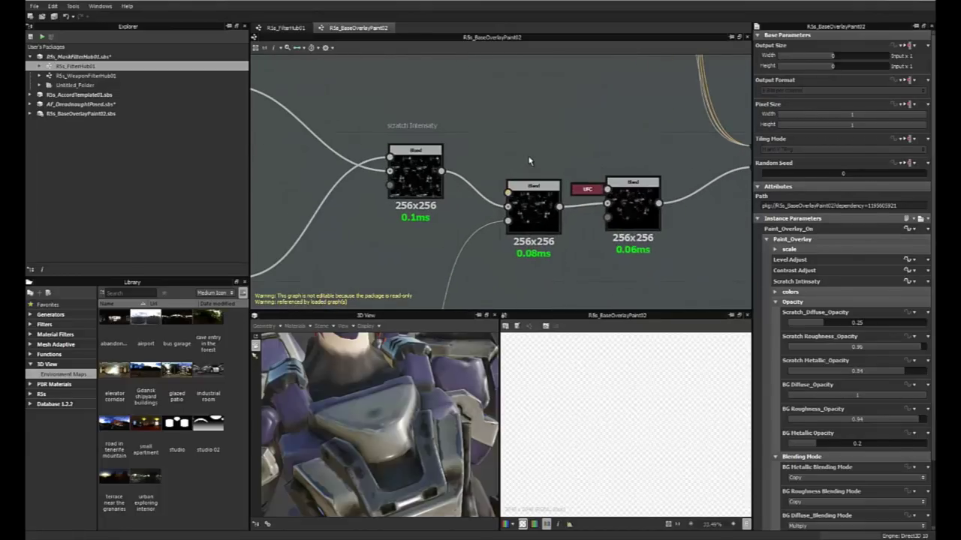
middle_click_drag(592, 158, 419, 188)
middle_click_drag(550, 239, 515, 230)
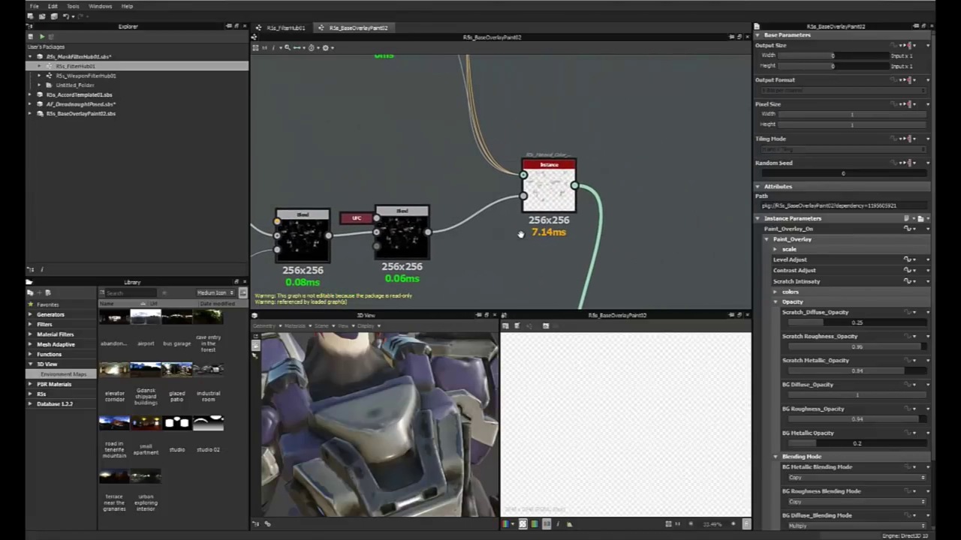
middle_click_drag(437, 231, 660, 186)
scroll(409, 182, "up", 2)
middle_click_drag(409, 181, 433, 241)
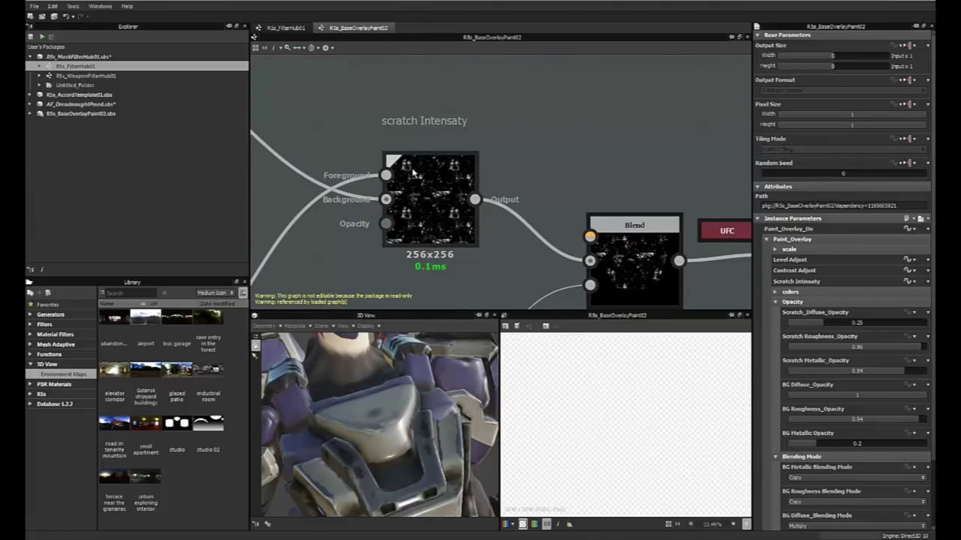
scroll(433, 243, "up", 3)
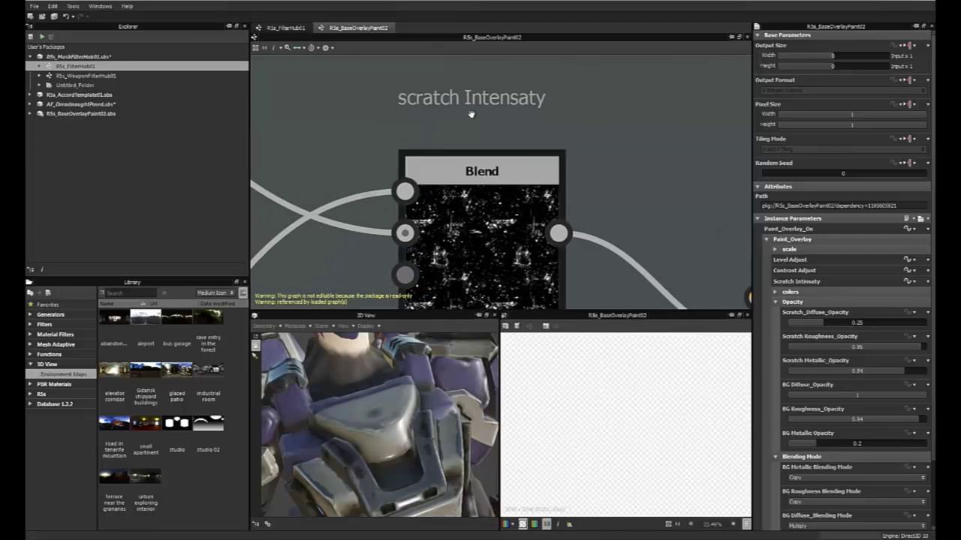
left_click(472, 102)
left_click(472, 235)
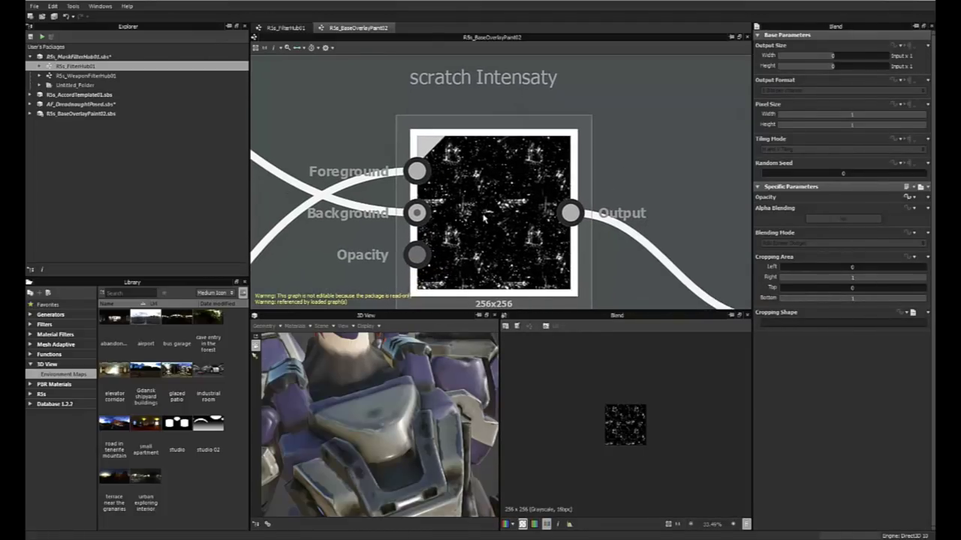
scroll(614, 444, "up", 5)
scroll(614, 444, "up", 3)
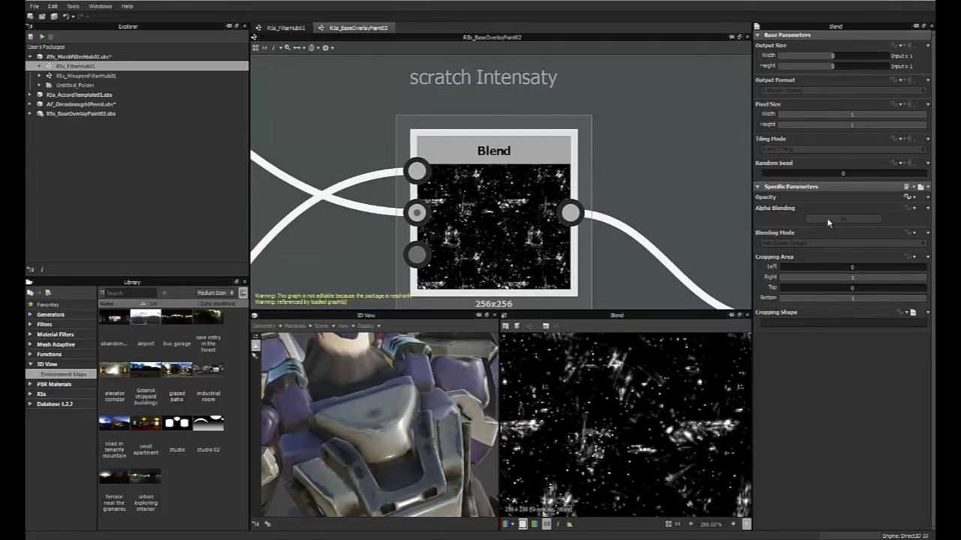
Step: Trace the scratch branch upstream from the scratch Intensaty Blend node, past the Dirt 2 and Levels nodes, to its source bitmap
scroll(500, 201, "down", 2)
scroll(500, 201, "down", 2)
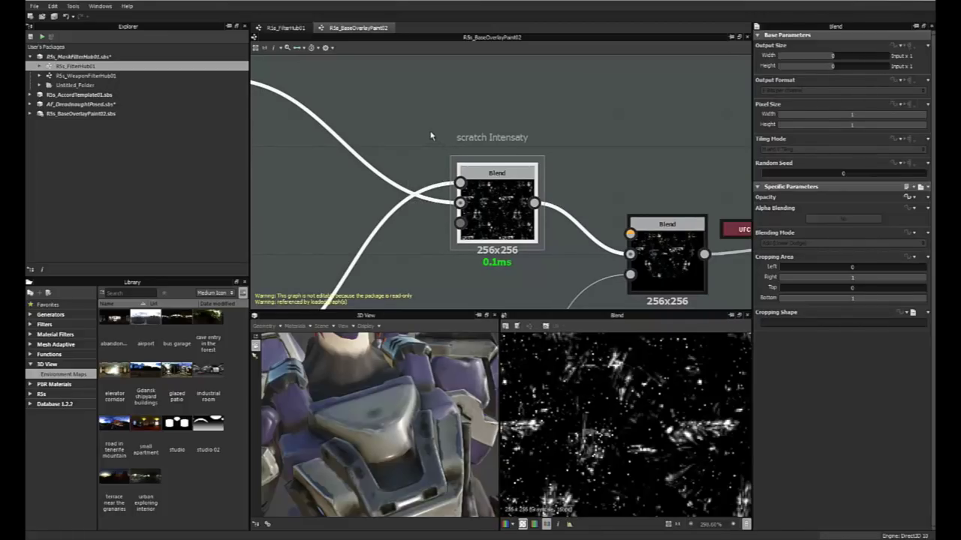
middle_click_drag(431, 135, 558, 163)
scroll(563, 163, "down", 2)
middle_click_drag(469, 166, 723, 143)
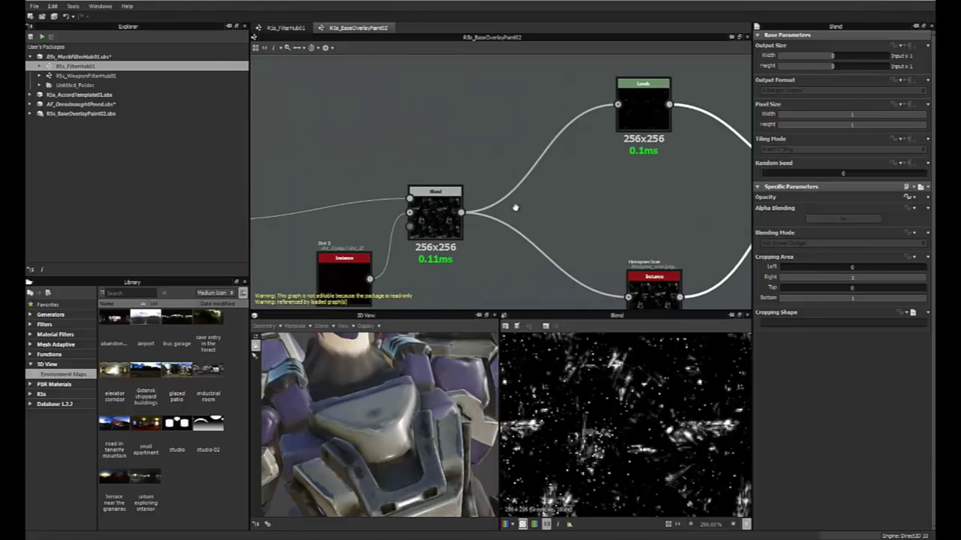
middle_click_drag(515, 208, 541, 143)
middle_click_drag(434, 213, 495, 203)
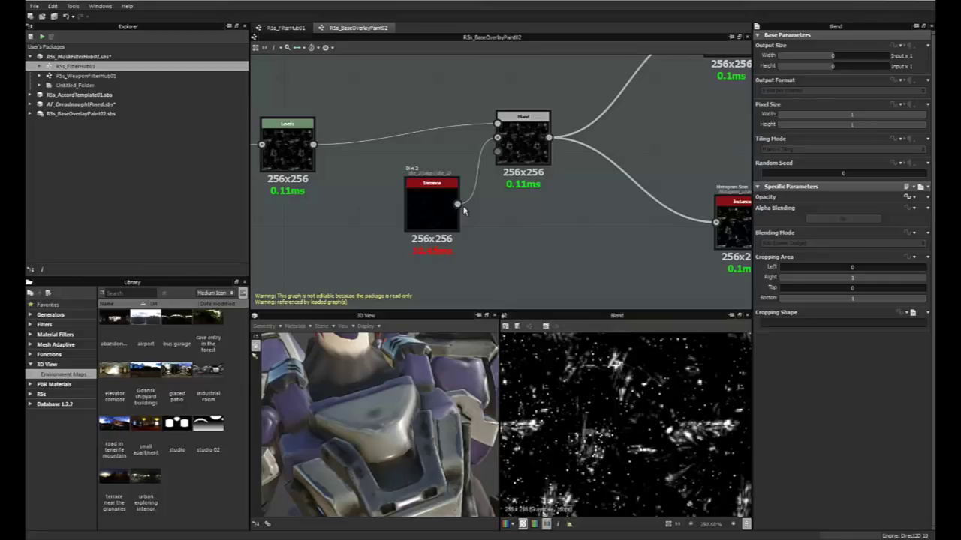
middle_click_drag(498, 223, 578, 221)
scroll(582, 225, "down", 3)
middle_click_drag(458, 219, 482, 214)
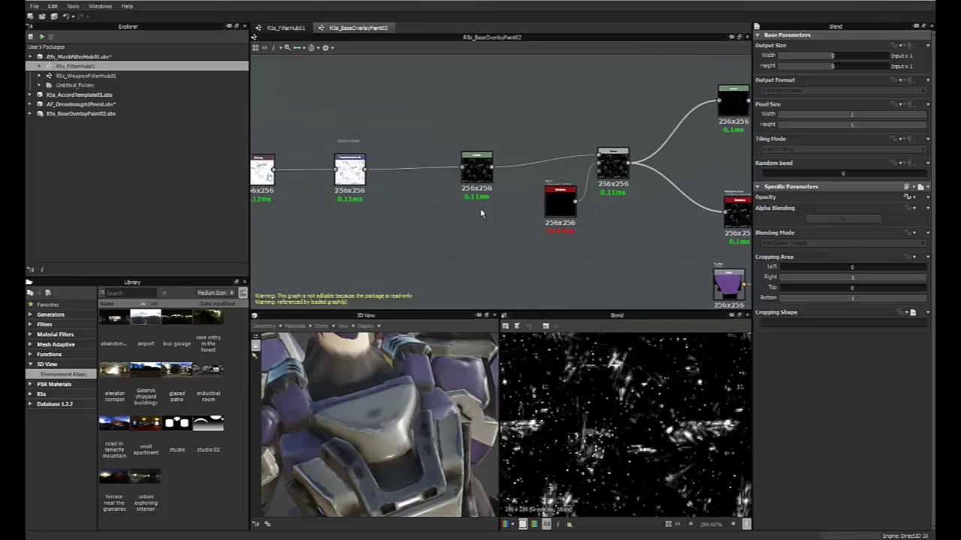
middle_click_drag(549, 221, 631, 233)
middle_click_drag(520, 211, 523, 216)
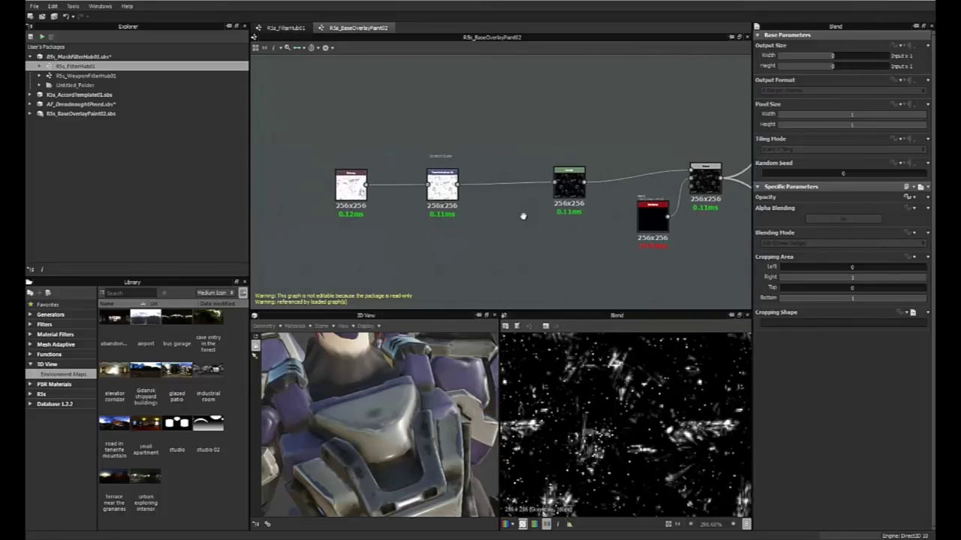
Step: Preview the output of the Transformation 2D node labelled Scratch Scale in the 2D view and show its parameters
scroll(525, 218, "up", 2)
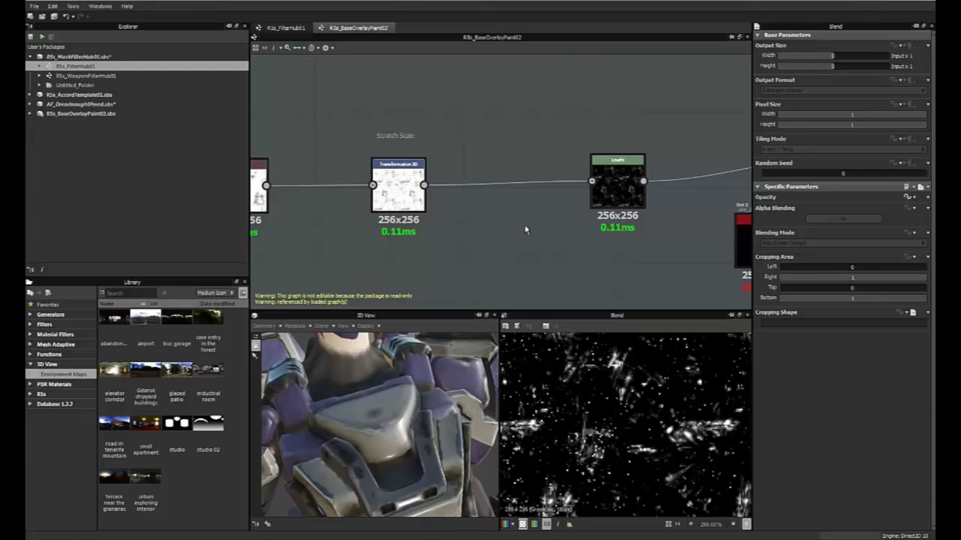
scroll(496, 230, "up", 5)
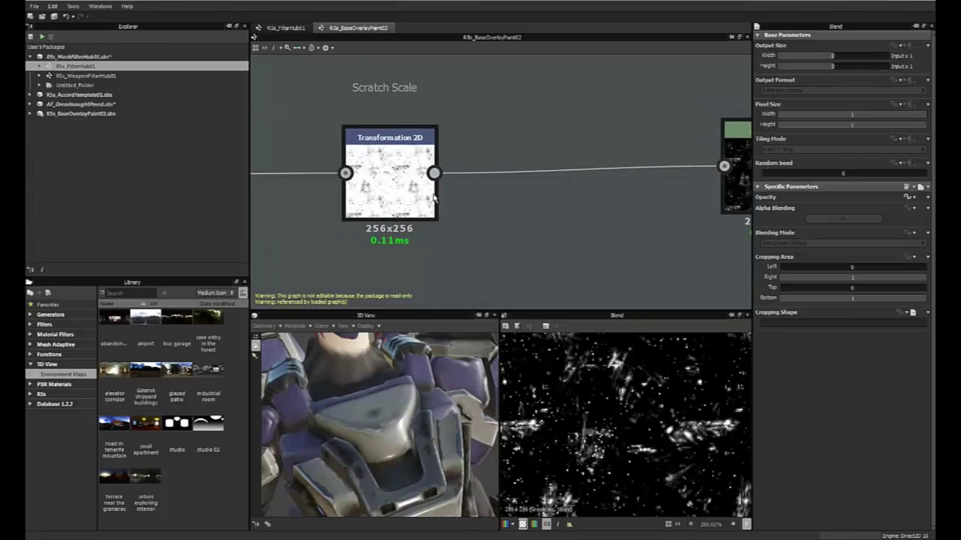
double_click(390, 182)
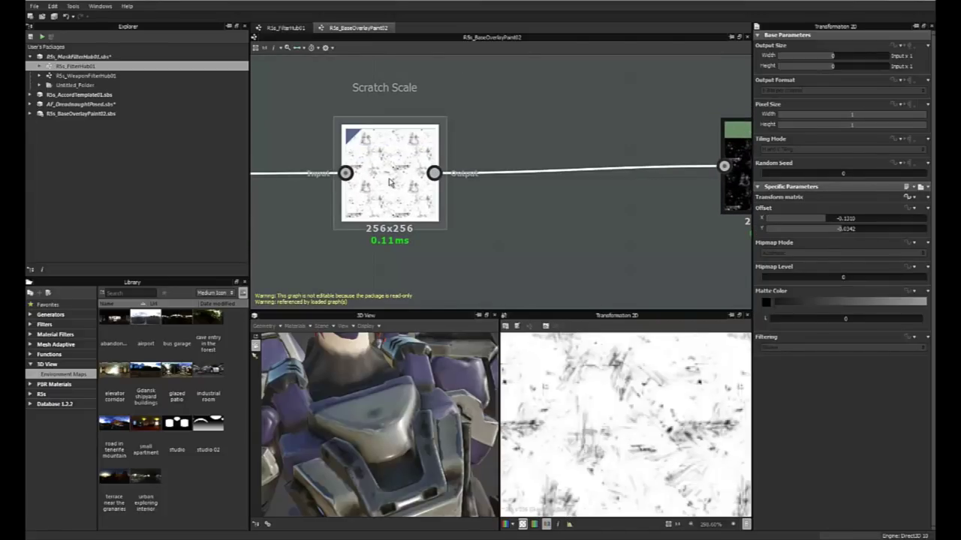
scroll(495, 223, "down", 3)
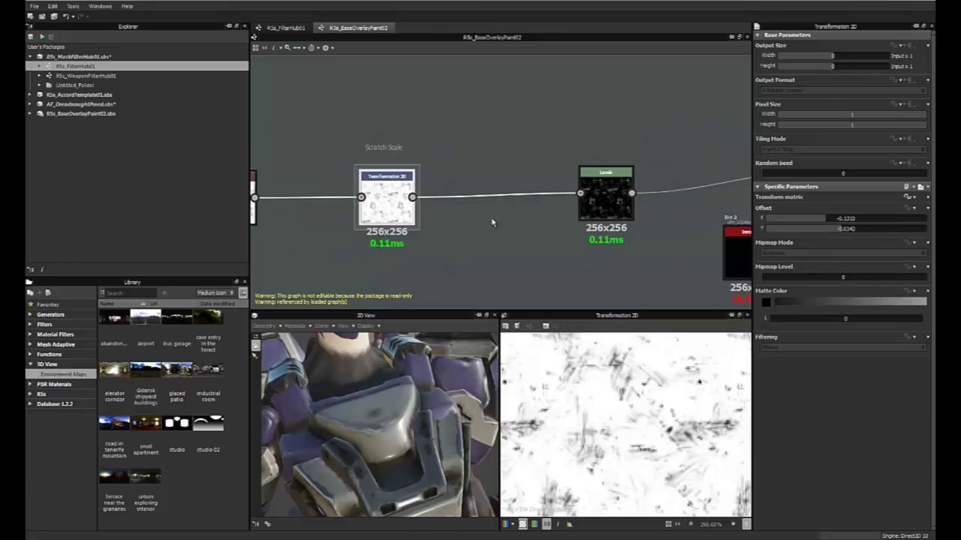
middle_click_drag(533, 247, 486, 232)
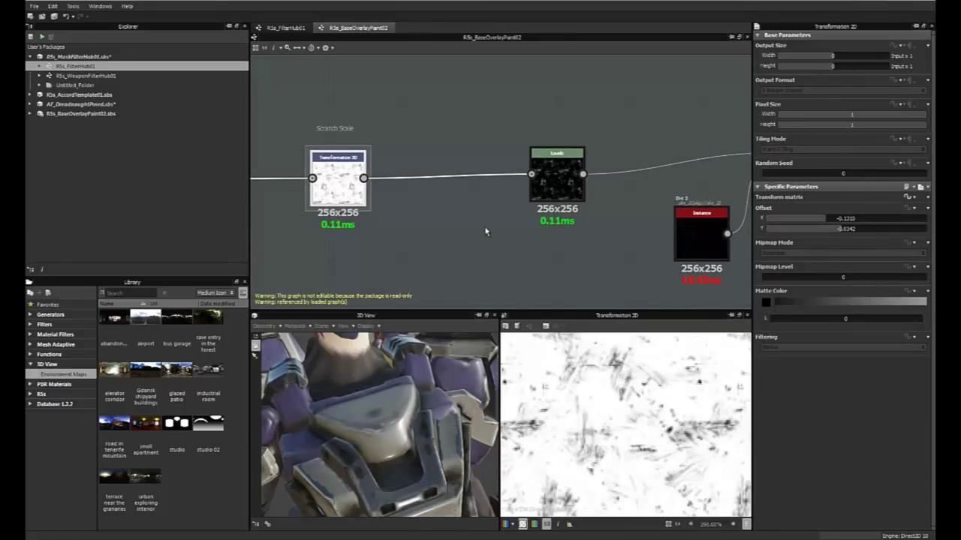
Step: Show the parameters of the Dirt 2 instance node that feeds the scratch branch
middle_click_drag(638, 267, 464, 244)
scroll(461, 241, "down", 3)
middle_click_drag(585, 233, 389, 227)
scroll(480, 222, "up", 2)
left_click(342, 220)
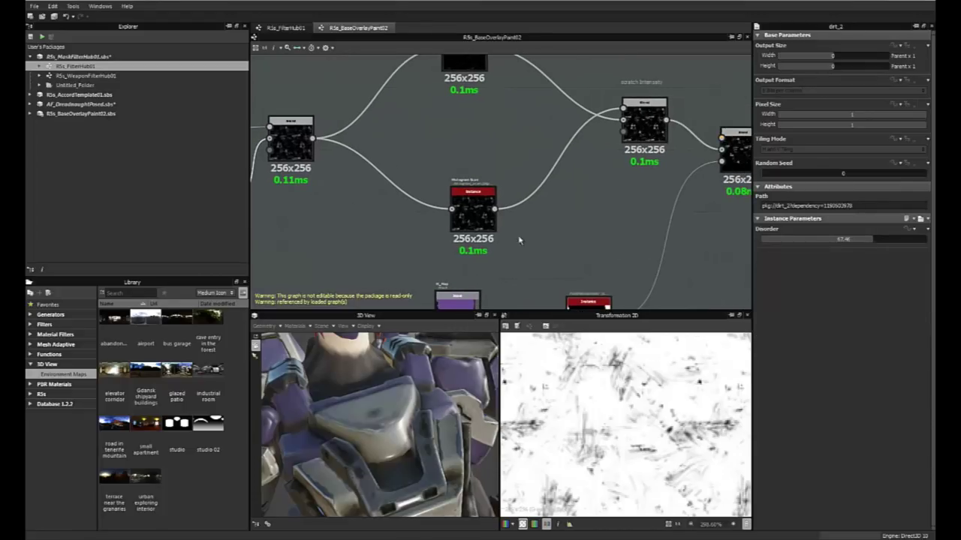
Step: Preview the scratch branch's R5s_Material_Color_Blend01 node in the 2D view, and read its description and parameters
middle_click_drag(581, 237, 378, 234)
scroll(377, 233, "down", 1)
scroll(443, 240, "down", 1)
middle_click_drag(500, 236, 398, 244)
scroll(525, 173, "up", 3)
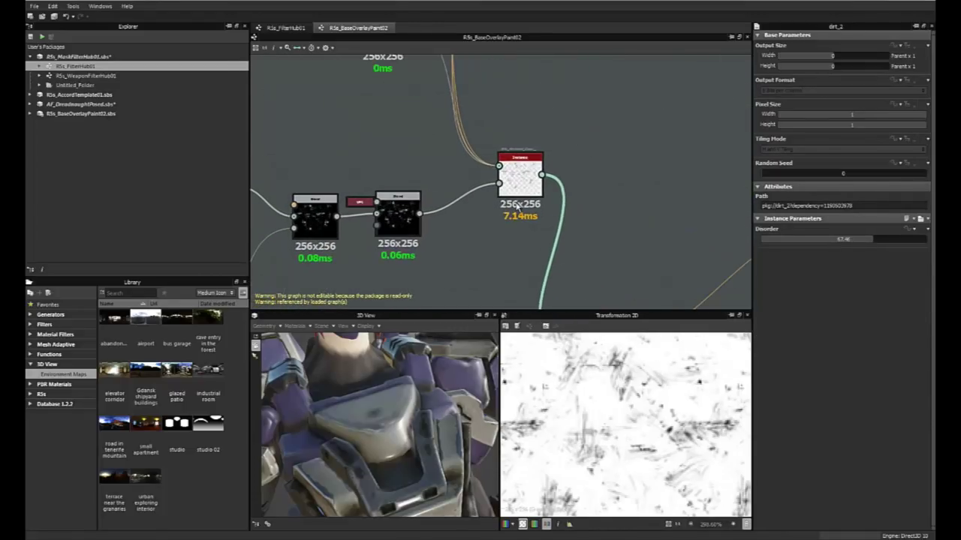
left_click(533, 162)
mouse_move(644, 171)
middle_mouse_down()
mouse_move(616, 215)
mouse_move(628, 213)
middle_mouse_up()
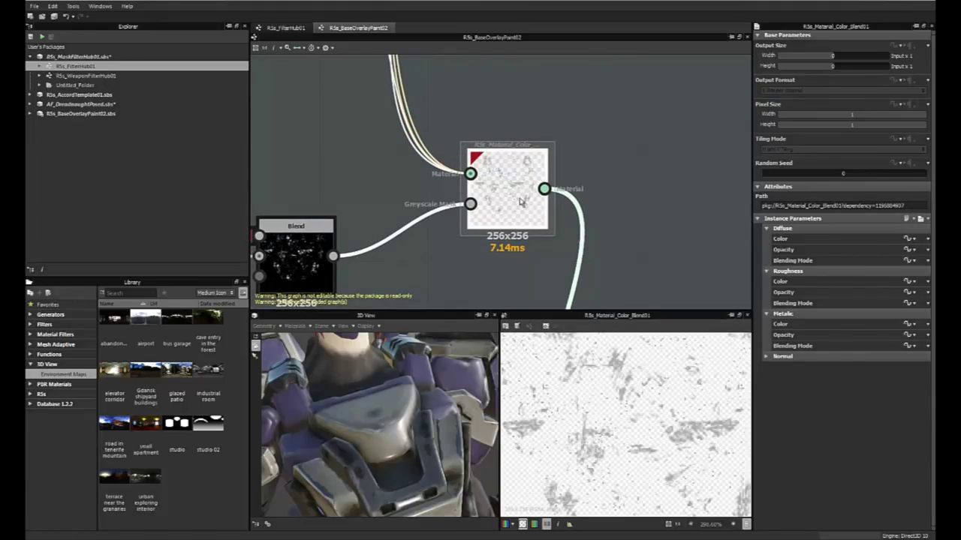
mouse_move(523, 199)
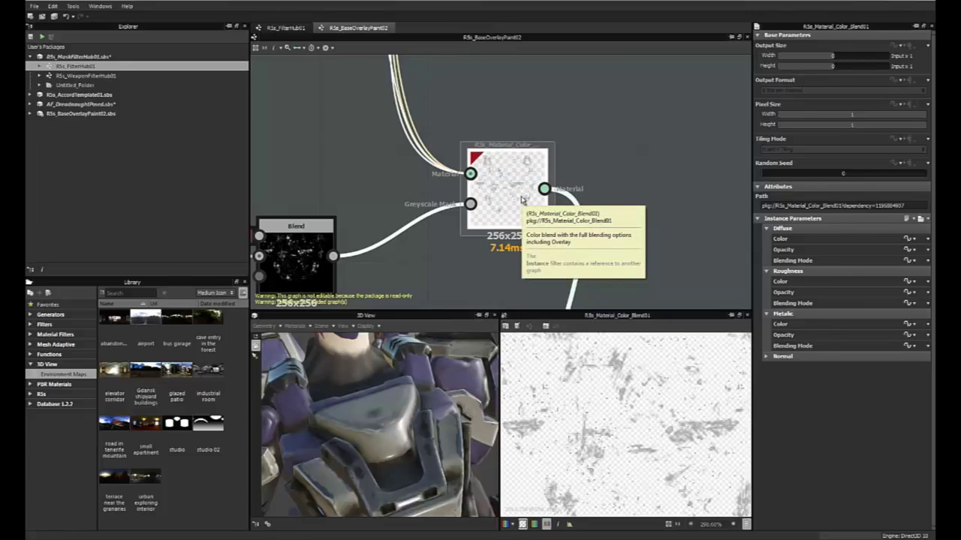
middle_click_drag(607, 130, 589, 104)
scroll(590, 104, "up", 1)
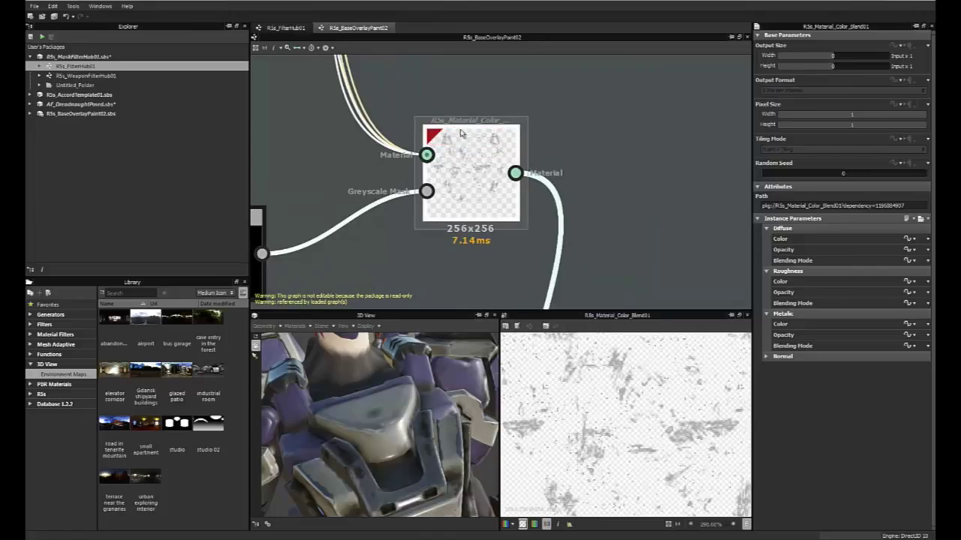
middle_click_drag(604, 152, 617, 141)
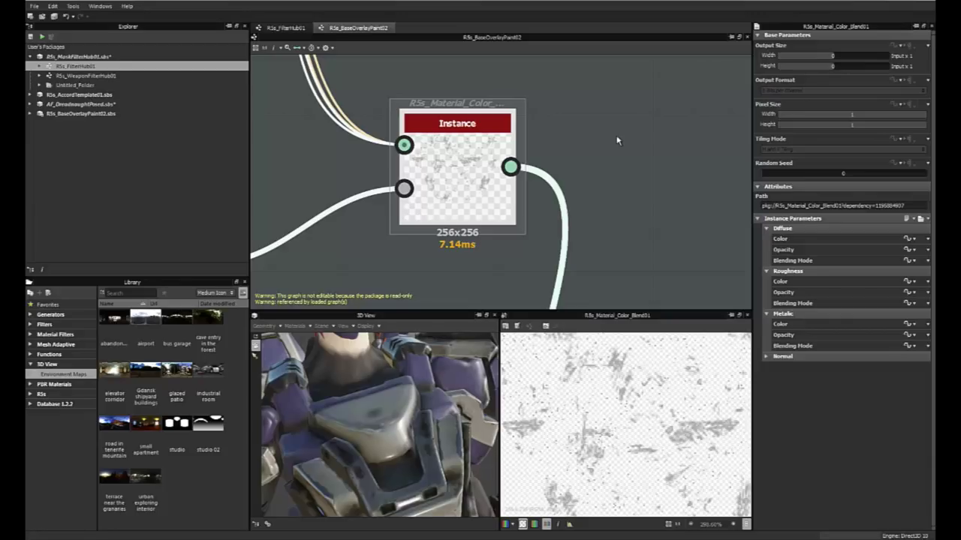
Step: Examine how the scratch mask's Blend node feeds the first material color blend, and how that connects to the second one
scroll(663, 142, "down", 4)
middle_click_drag(620, 225, 601, 172)
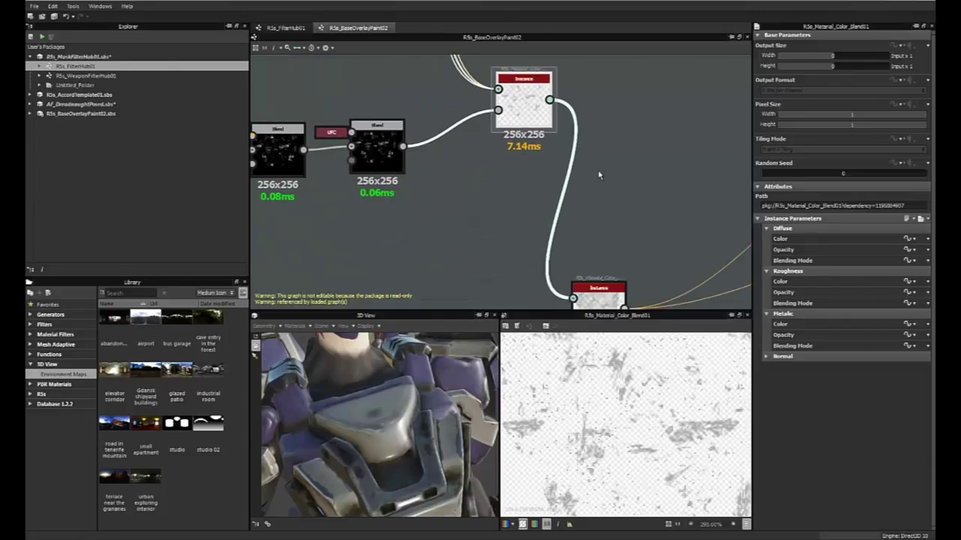
middle_click_drag(591, 288, 580, 141)
middle_click_drag(487, 251, 539, 176)
scroll(538, 176, "down", 4)
middle_click_drag(389, 223, 397, 283)
scroll(505, 155, "up", 6)
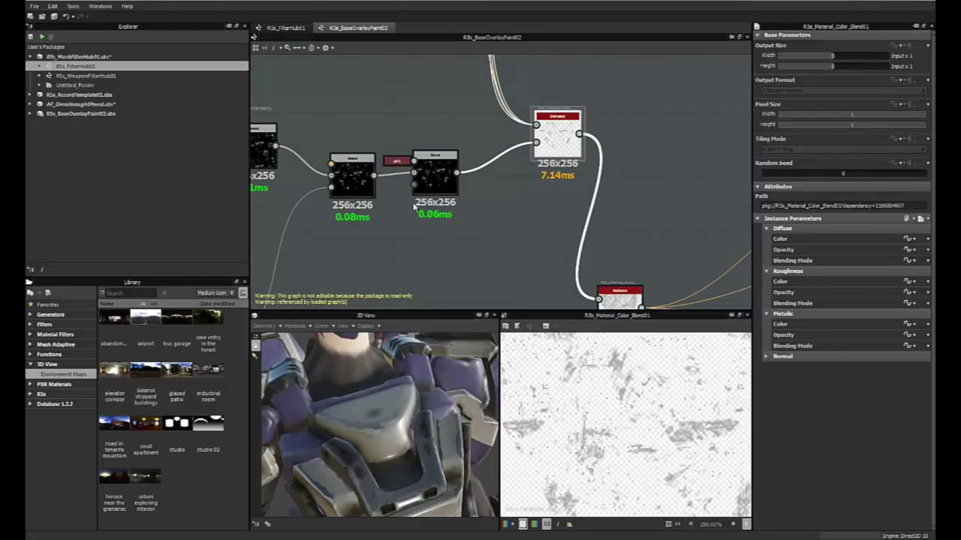
left_click(434, 174)
left_click(557, 134)
middle_click_drag(530, 204, 552, 173)
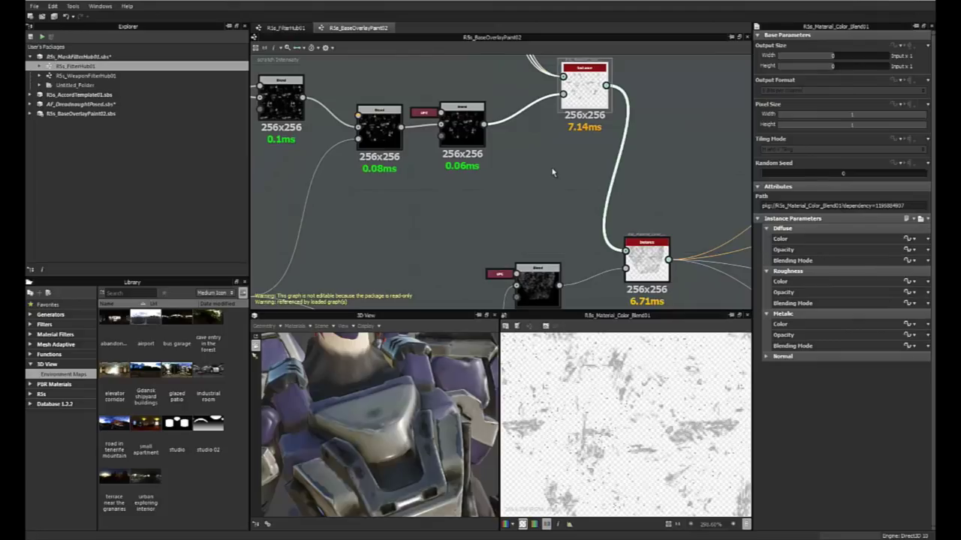
Step: Preview the background branch's Histogram Scan output in the 2D view, and follow its Blend nodes to the second material color blend
scroll(515, 193, "down", 3)
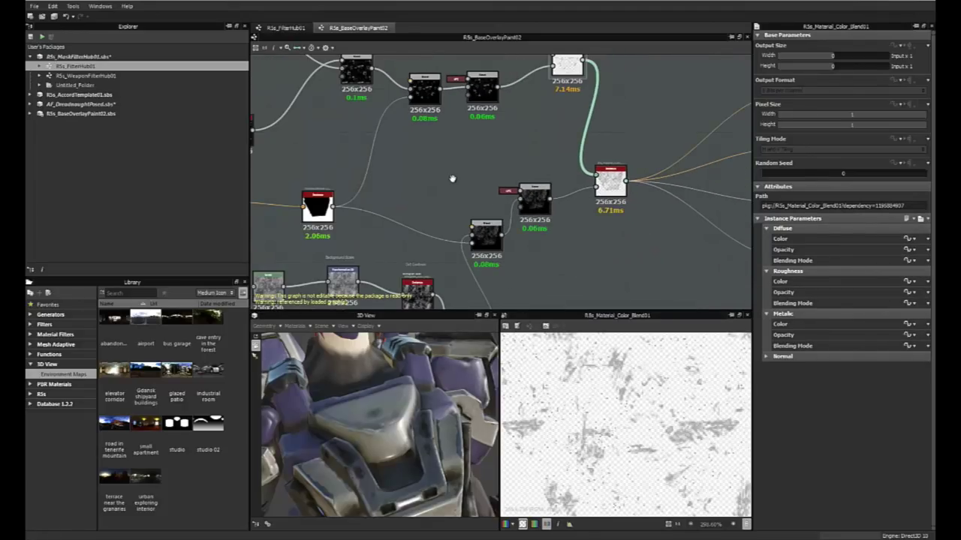
middle_click_drag(453, 180, 461, 174)
middle_click_drag(452, 225, 454, 211)
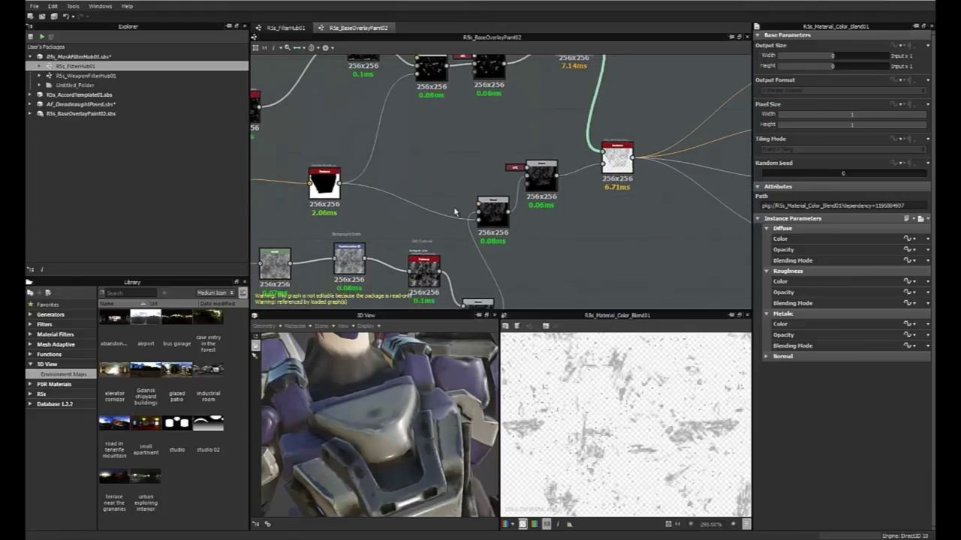
scroll(456, 211, "up", 4)
middle_click_drag(450, 283, 441, 131)
left_click(419, 256)
double_click(420, 256)
left_click(463, 242)
middle_click_drag(588, 135, 513, 240)
middle_click_drag(625, 136, 564, 173)
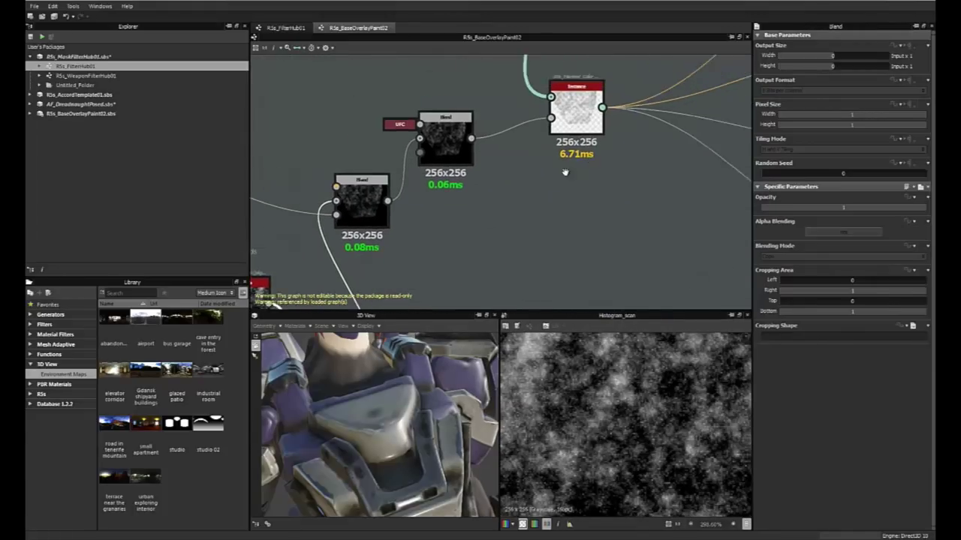
Step: Follow the second material color blend to the four output nodes and show the R5s_BaseOverlayPaint02 graph's own attributes and input parameters
middle_click_drag(743, 129, 397, 168)
scroll(520, 176, "down", 3)
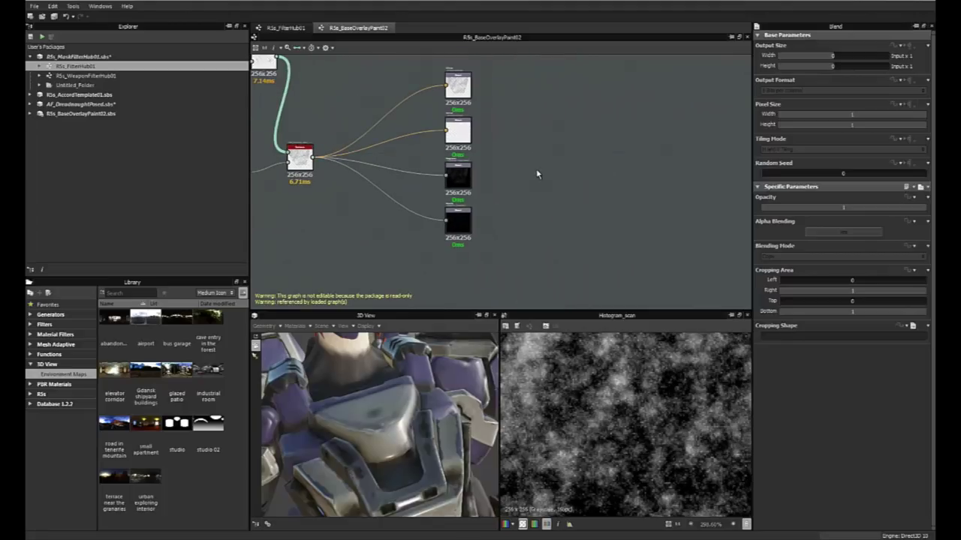
double_click(535, 169)
middle_click_drag(509, 159, 550, 172)
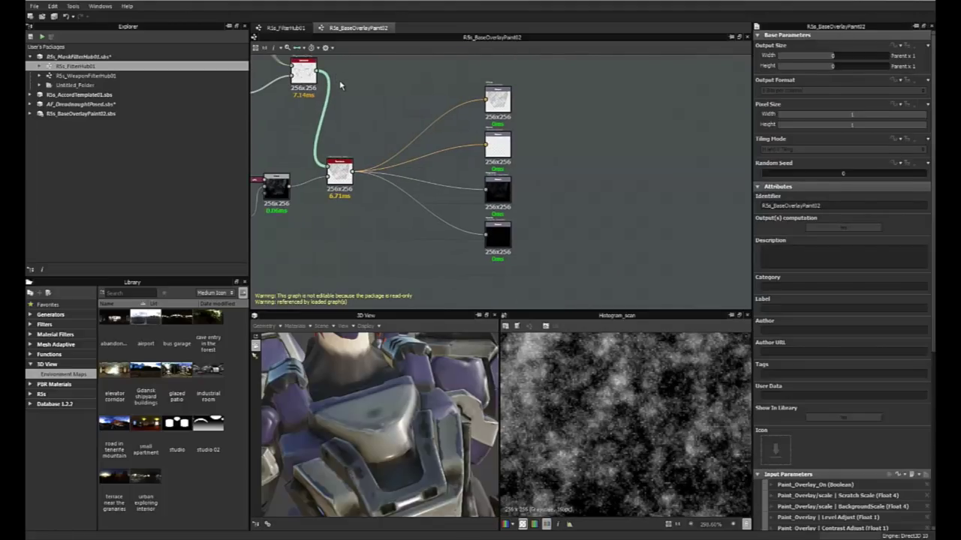
Step: Return to the R5s_FilterHub01 graph and preview its R5s_BaseOverlayPaint02 node in the 2D view
left_click(288, 29)
double_click(556, 156)
middle_click_drag(622, 183, 513, 149)
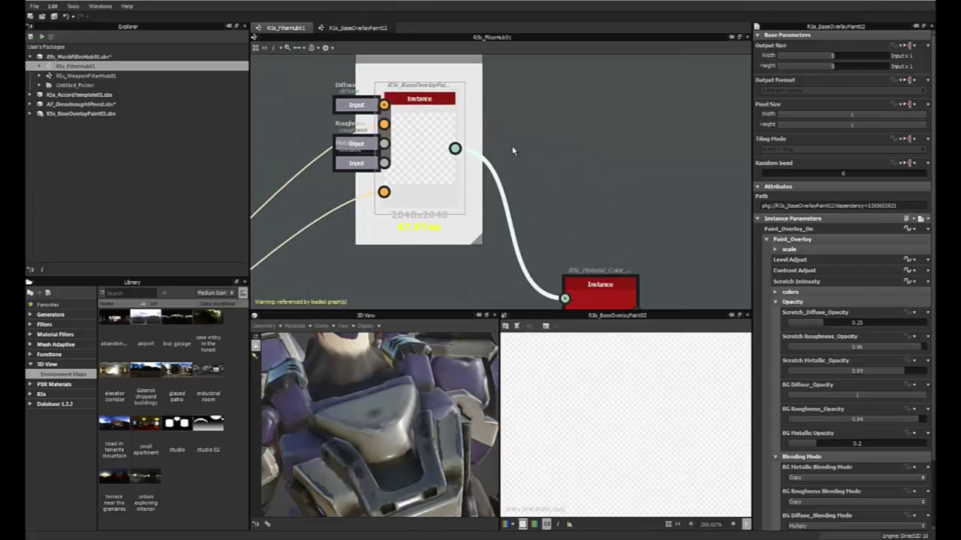
Step: Look over the filter hub's chain of Paint Damage, Paint Chip Linning, Metal FXs, Cloth FXs, Dirt FX and Warpaint Safety groups
scroll(513, 149, "down", 3)
mouse_move(567, 197)
middle_mouse_down()
mouse_move(508, 105)
mouse_move(572, 185)
mouse_move(496, 122)
middle_mouse_up()
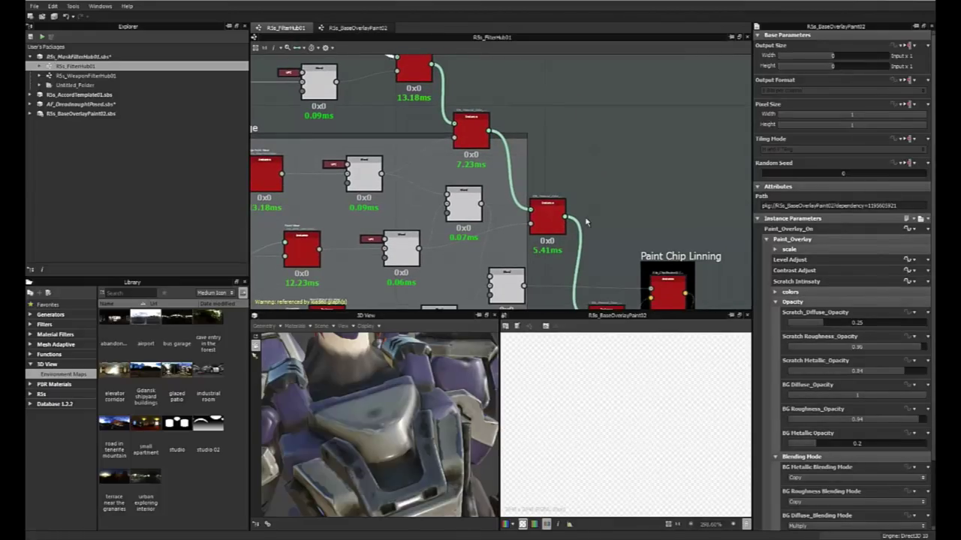
mouse_move(638, 296)
middle_mouse_down()
mouse_move(556, 203)
mouse_move(548, 165)
middle_mouse_up()
middle_click_drag(467, 205, 566, 245)
scroll(567, 249, "down", 3)
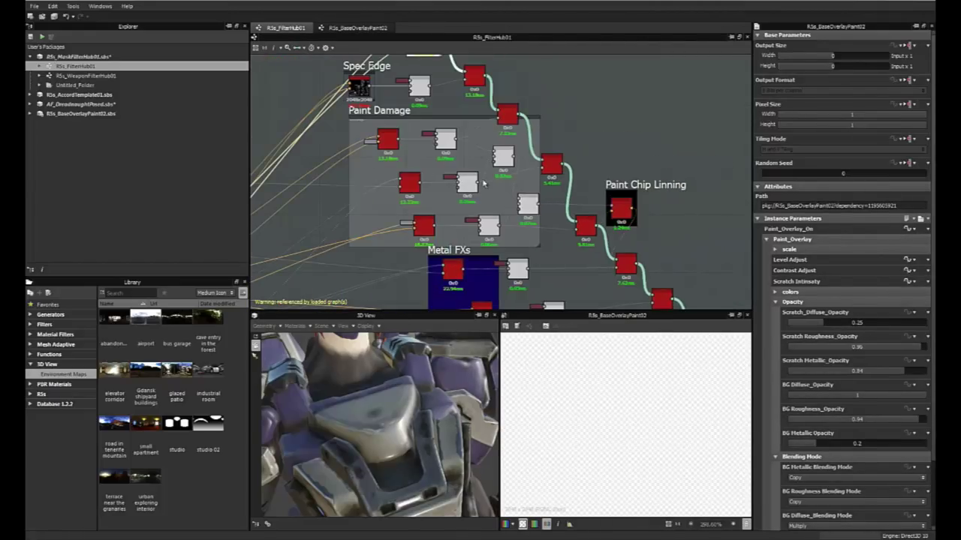
scroll(493, 203, "up", 1)
scroll(494, 204, "down", 4)
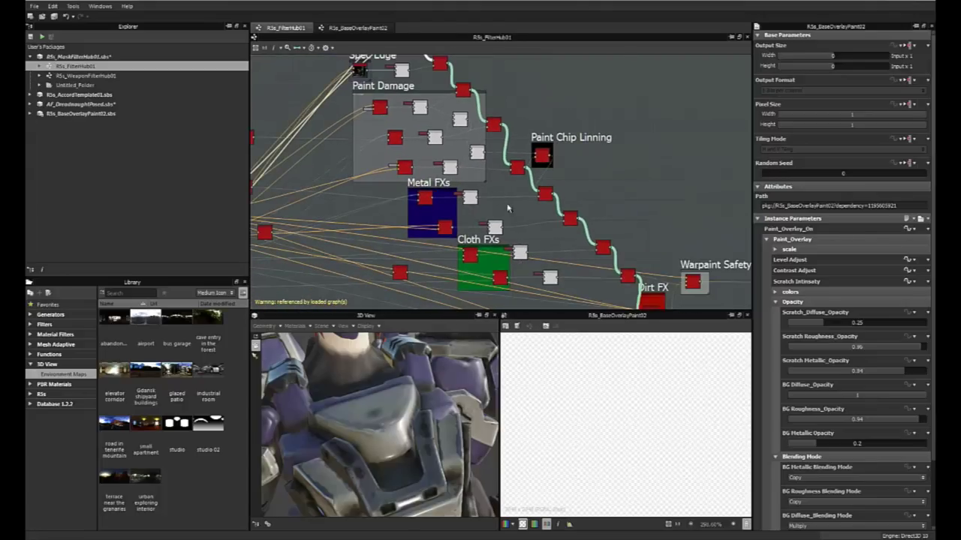
scroll(388, 180, "up", 1)
middle_click_drag(388, 181, 414, 189)
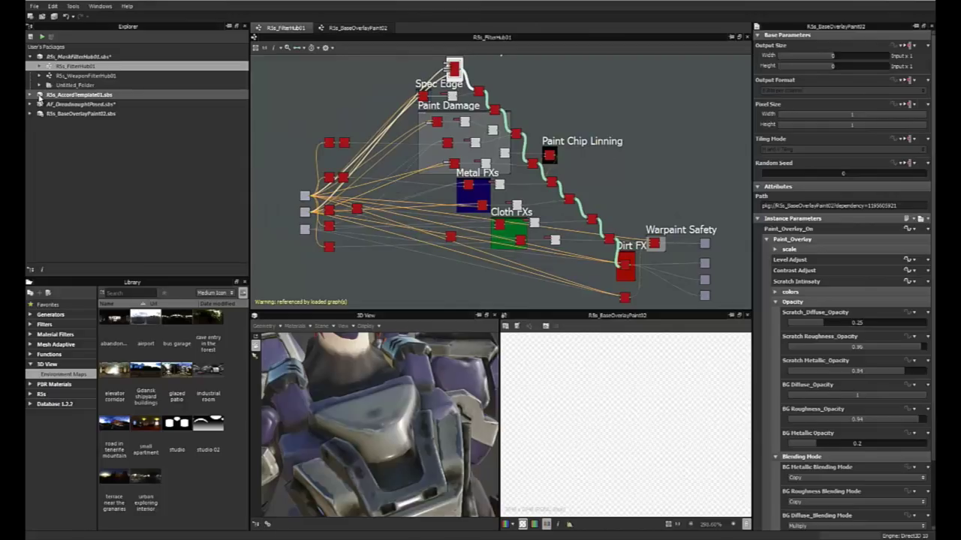
Step: Expand the R5s_AccordTemplate01.sbs package and open its AccordBaseGraph
left_click(31, 94)
double_click(102, 106)
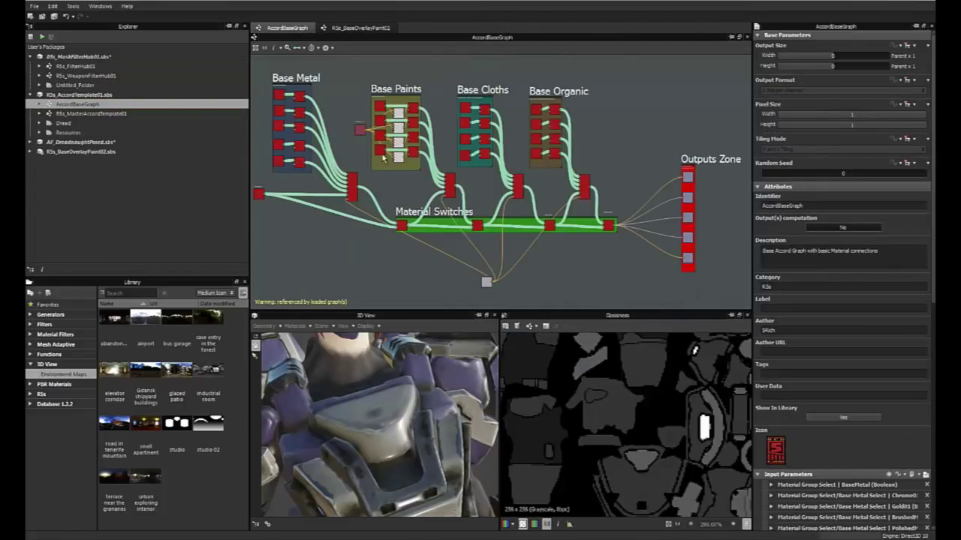
middle_click_drag(380, 186, 403, 188)
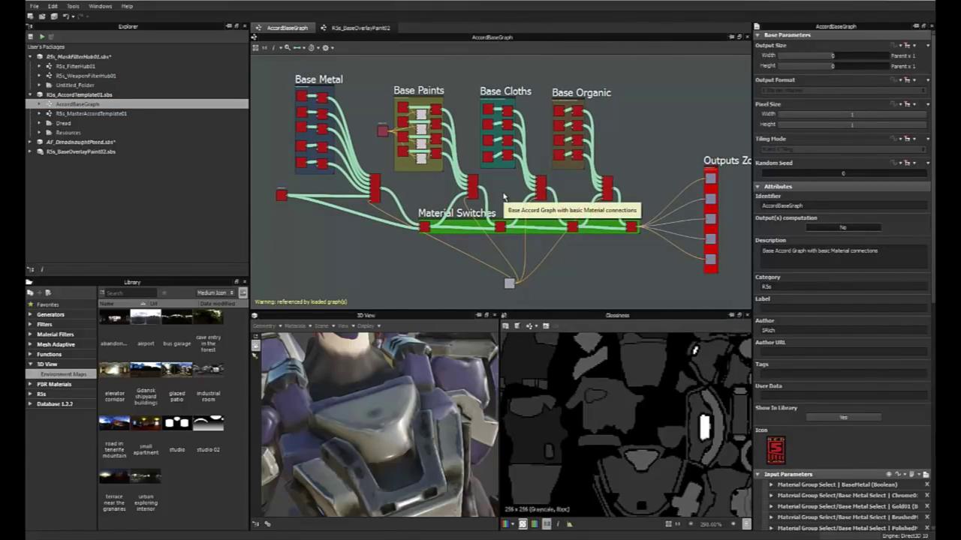
Step: Zoom in on the Base Metal group and select each of its five source metal instances in turn
scroll(505, 197, "up", 5)
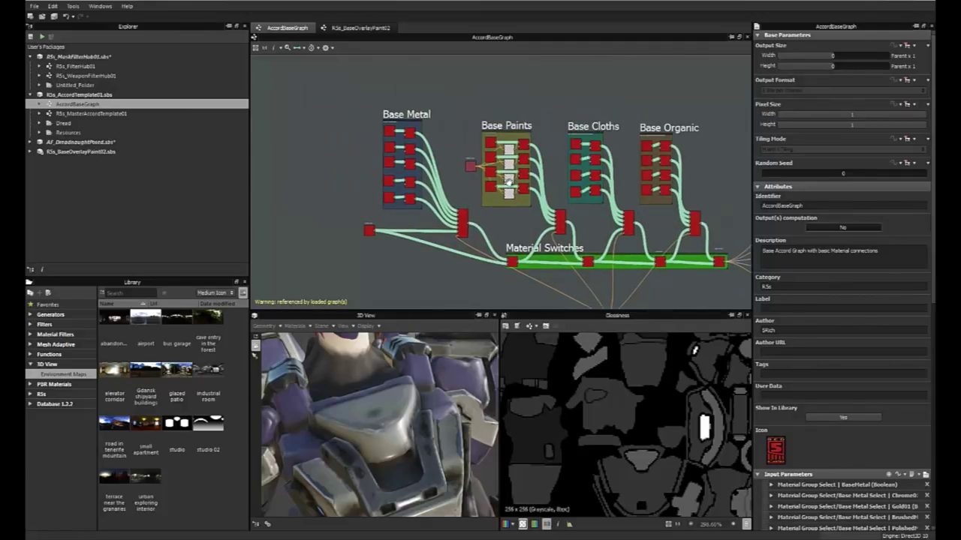
middle_click_drag(410, 157, 501, 181)
left_click(390, 95)
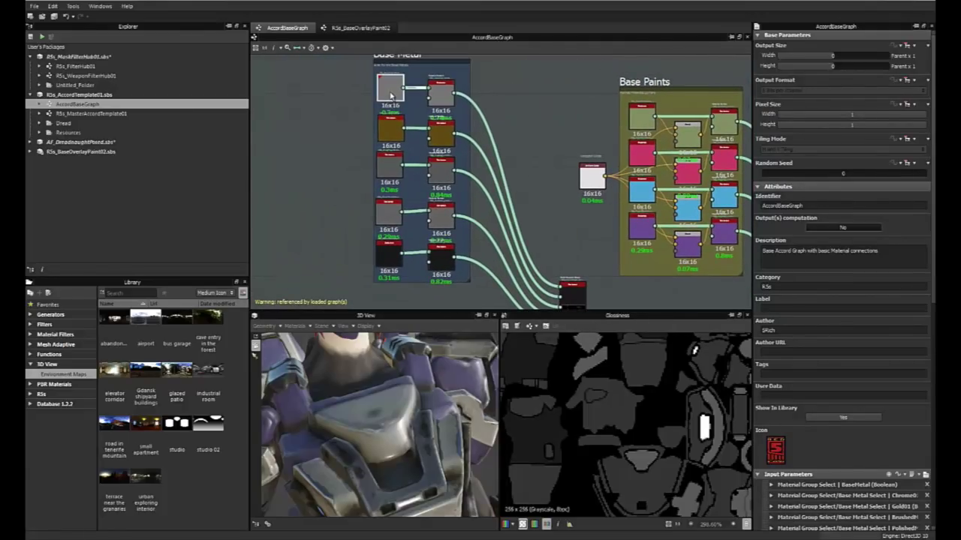
left_click(391, 132)
left_click(392, 169)
left_click(390, 214)
left_click(389, 254)
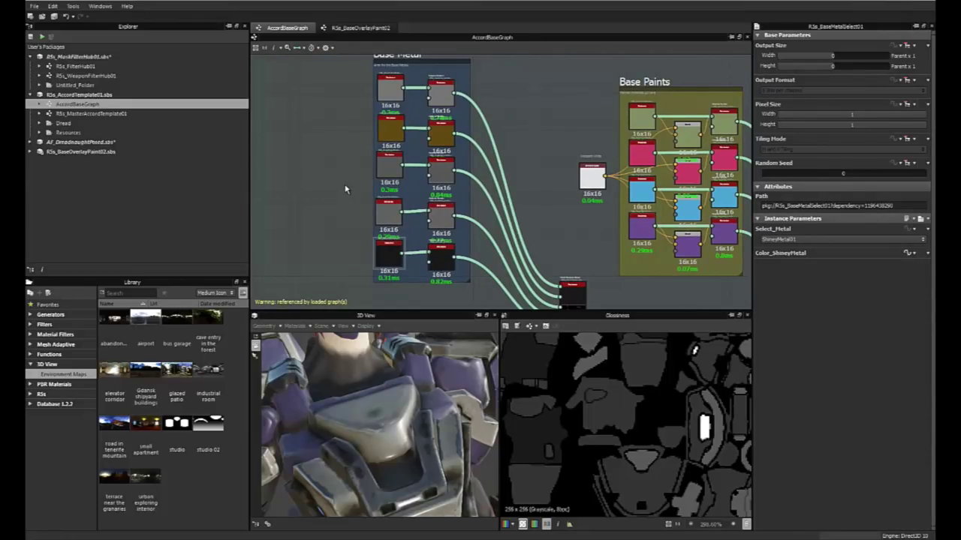
Step: Preview a Base Metal source material in the 2D view, select the group's bottom metal instance, and bring the Base Paints group into view
middle_click_drag(350, 184, 367, 224)
scroll(388, 184, "up", 1)
double_click(427, 227)
left_click(430, 255)
middle_click_drag(585, 184, 416, 171)
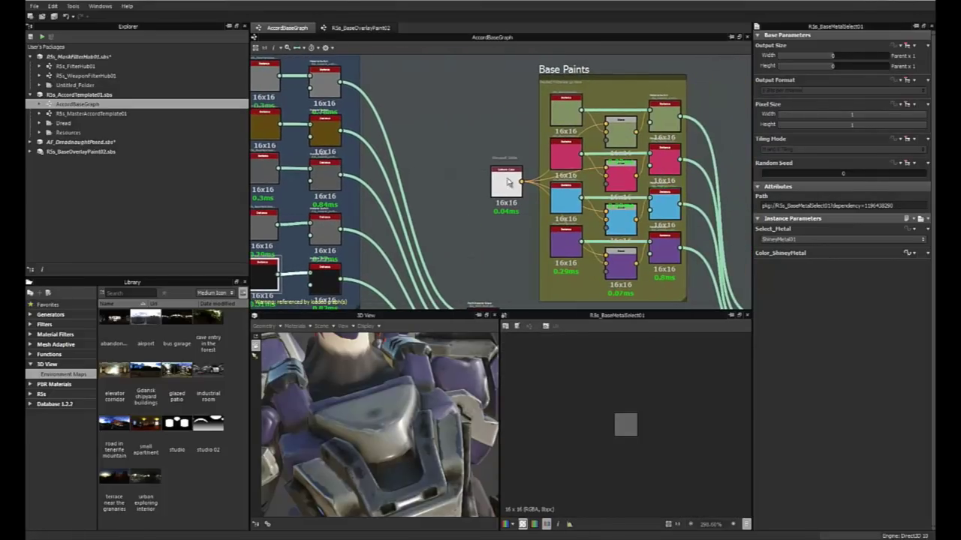
Step: Select the top instance in the Base Paints group and look over the neighbouring Base Cloths and Base Organic groups
left_click(559, 113)
middle_click_drag(517, 126, 424, 115)
middle_click_drag(619, 163, 495, 161)
scroll(495, 162, "down", 2)
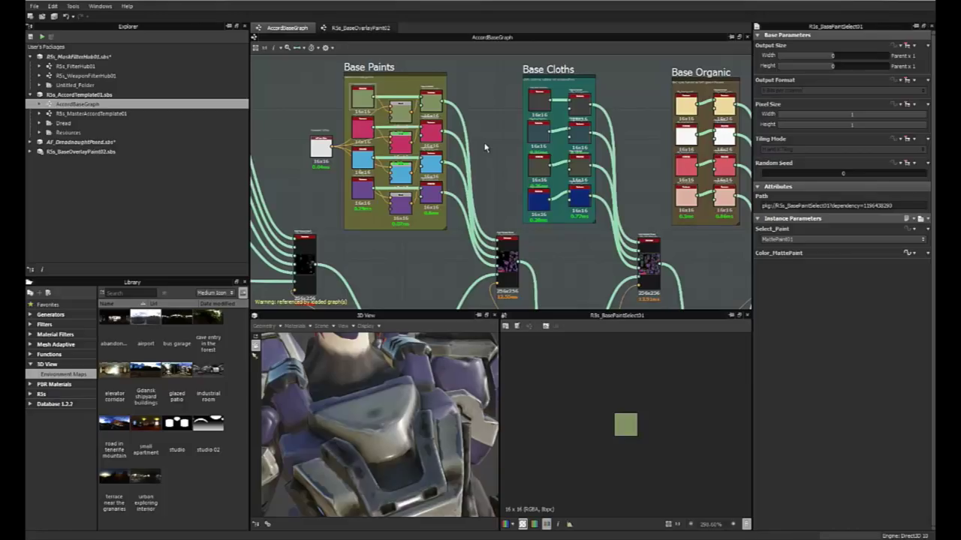
middle_click_drag(485, 148, 493, 140)
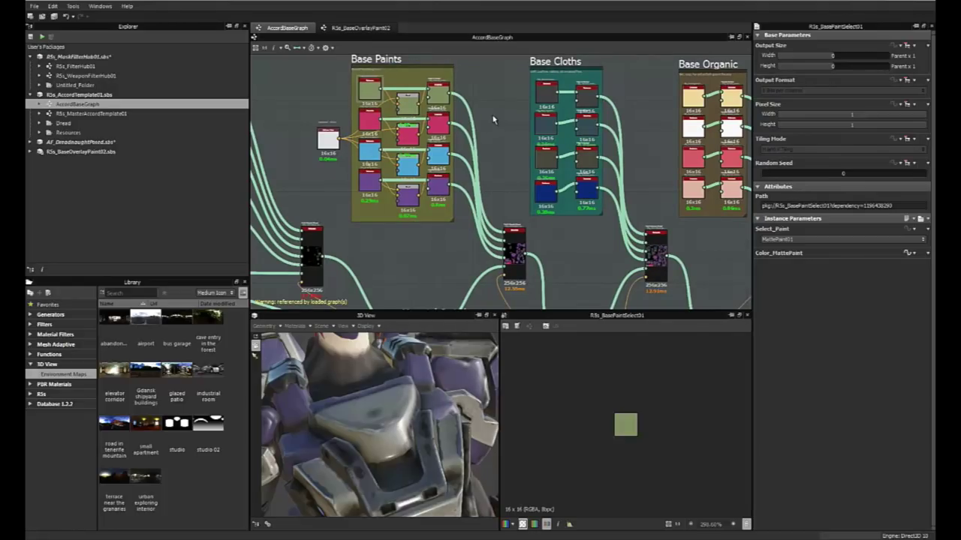
scroll(502, 137, "up", 3)
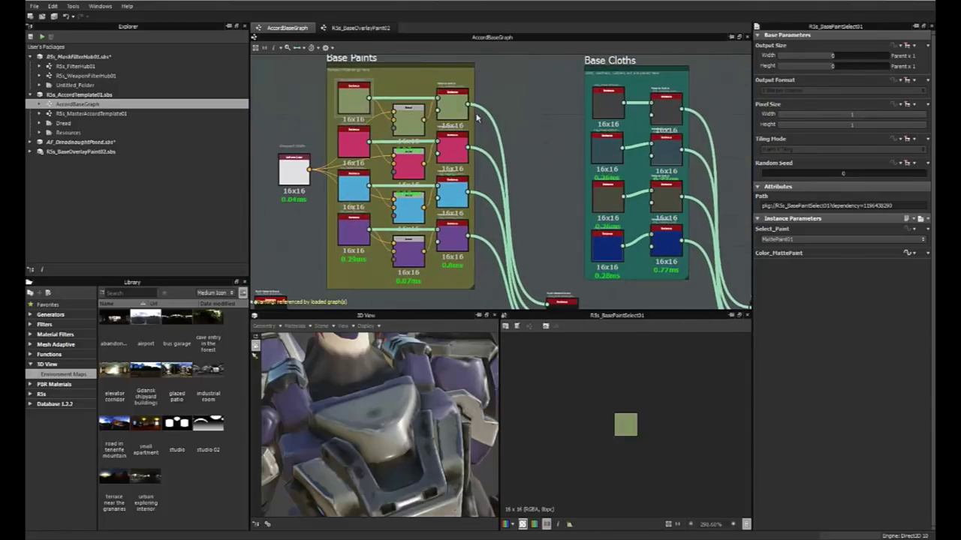
Step: Bring up the R5s_BaseOverlayPaint02 graph and follow its mask nodes through to the output nodes
left_click(374, 30)
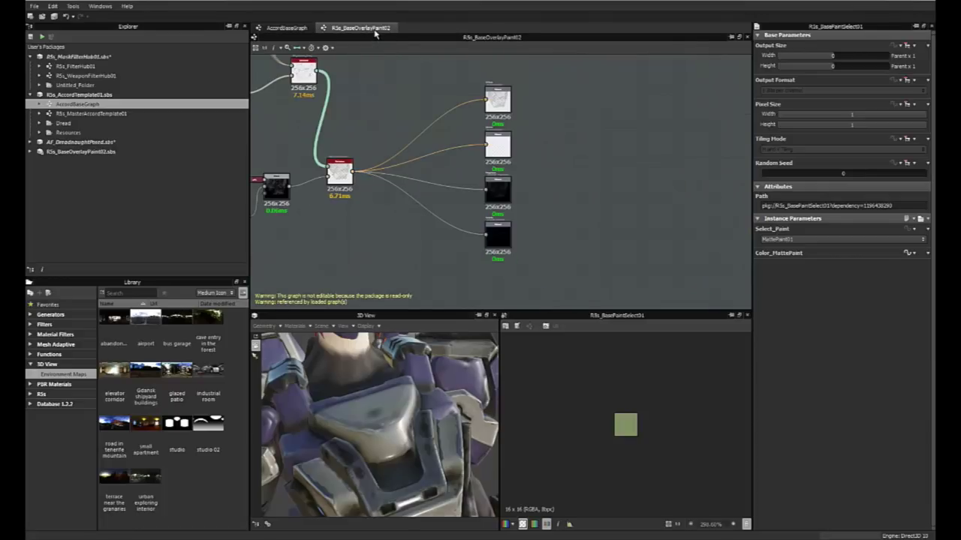
middle_click_drag(537, 185, 620, 209)
middle_click_drag(459, 150, 554, 172)
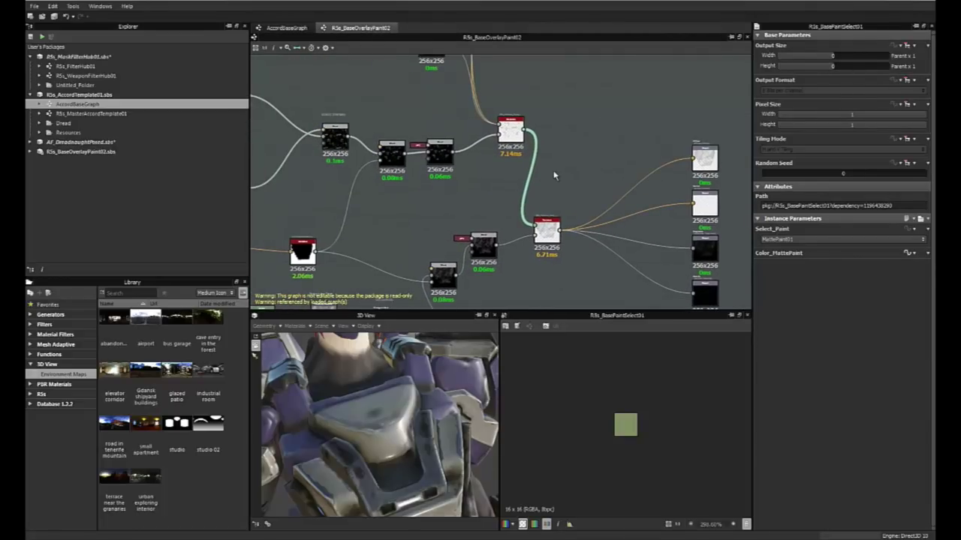
scroll(553, 174, "down", 1)
middle_click_drag(460, 208, 495, 204)
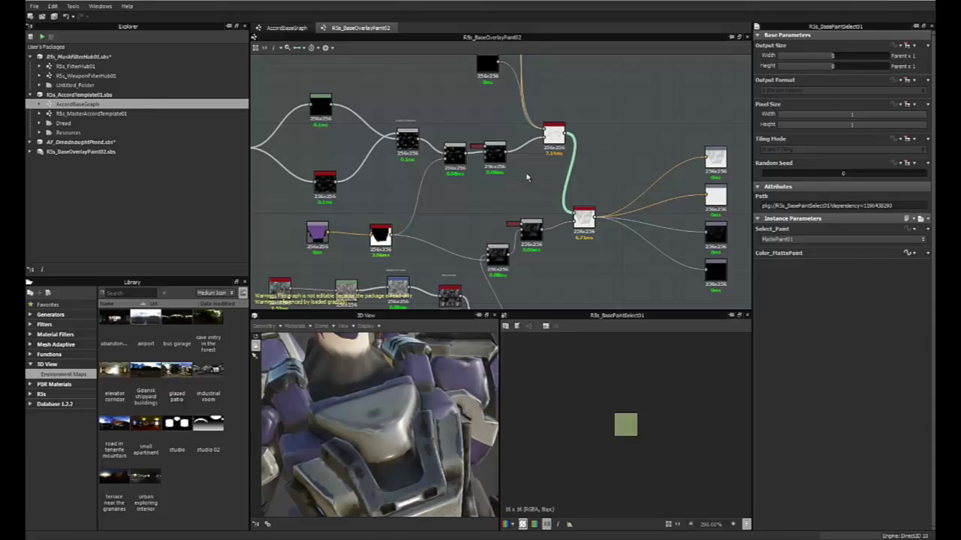
scroll(528, 177, "down", 3)
Step: Compare the Base Paints group in AccordBaseGraph with the R5s_BaseOverlayPaint02 node chain, finishing in AccordBaseGraph
left_click(291, 29)
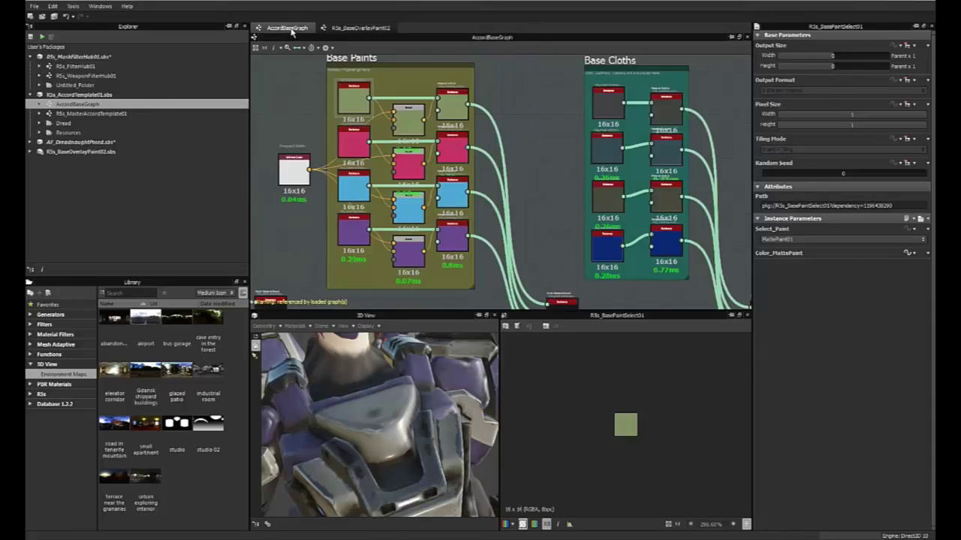
left_click(330, 30)
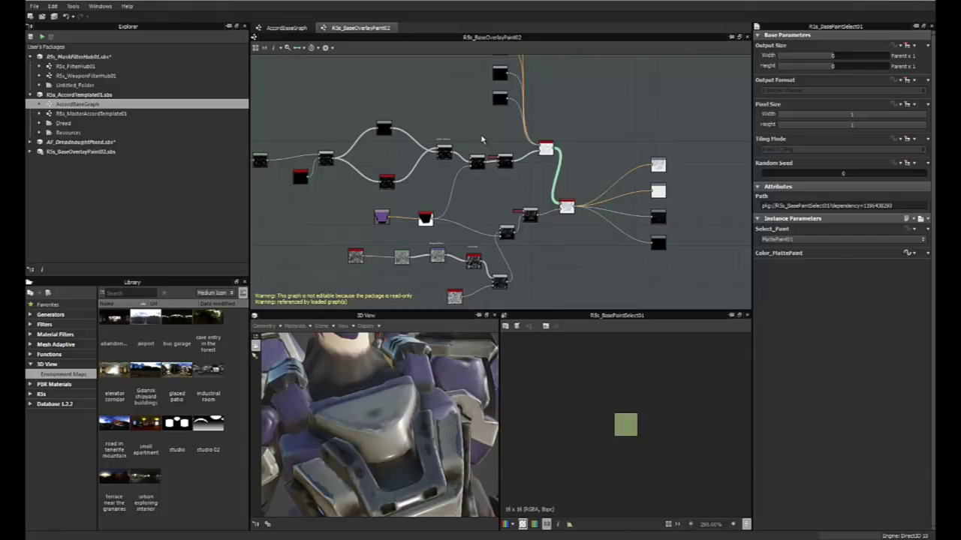
scroll(368, 109, "up", 1)
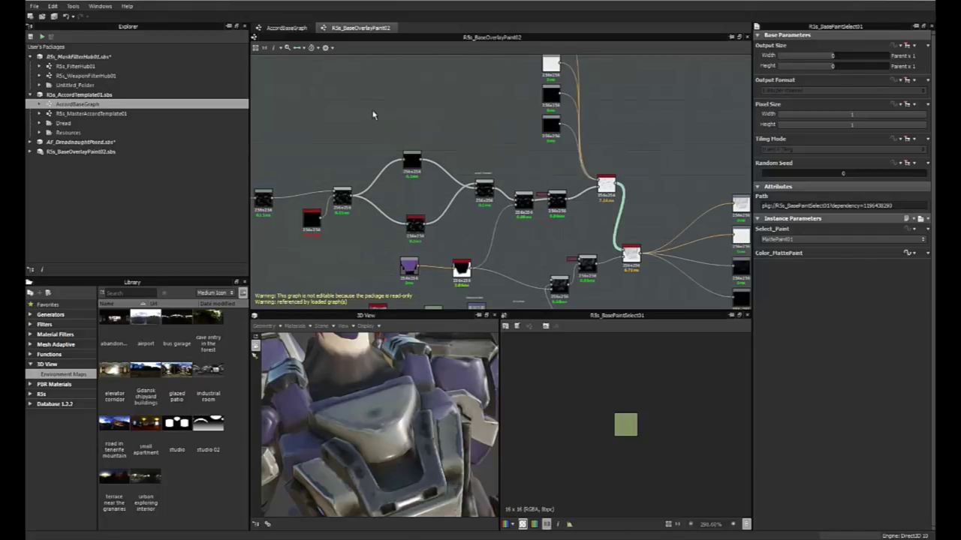
left_click(287, 28)
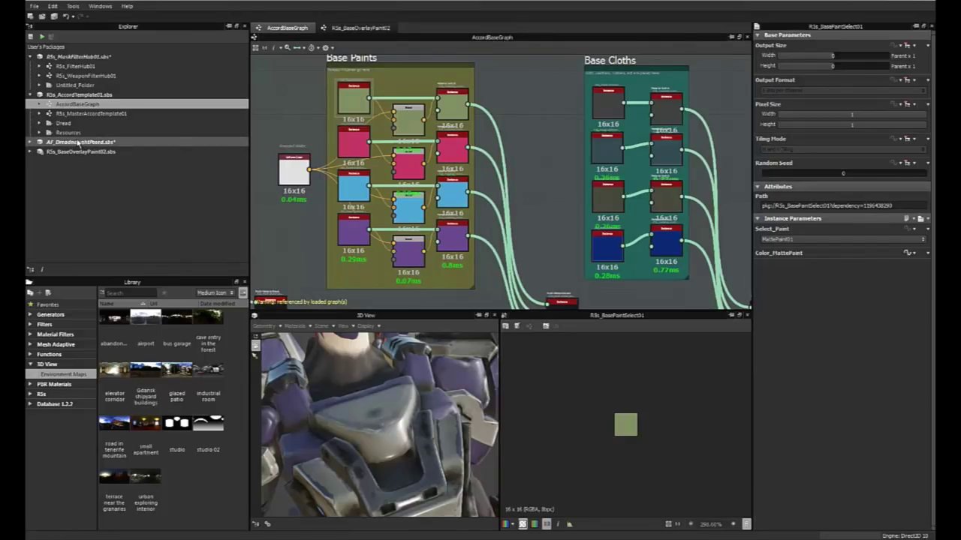
Step: Expand the Dreadnought package, open its BattleFrame graph, and inspect the Blend node and the connections between input bitmaps and outputs
left_click(35, 143)
double_click(70, 152)
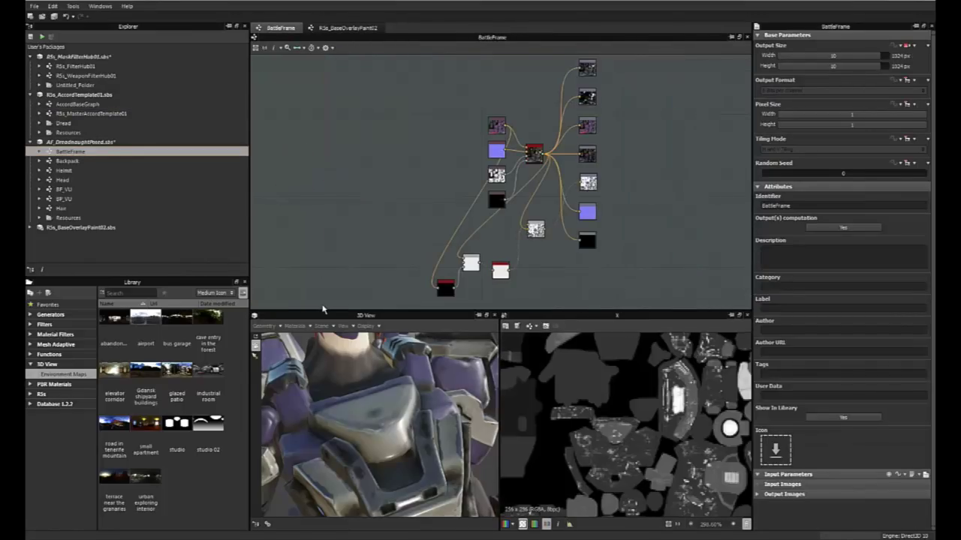
scroll(611, 148, "up", 2)
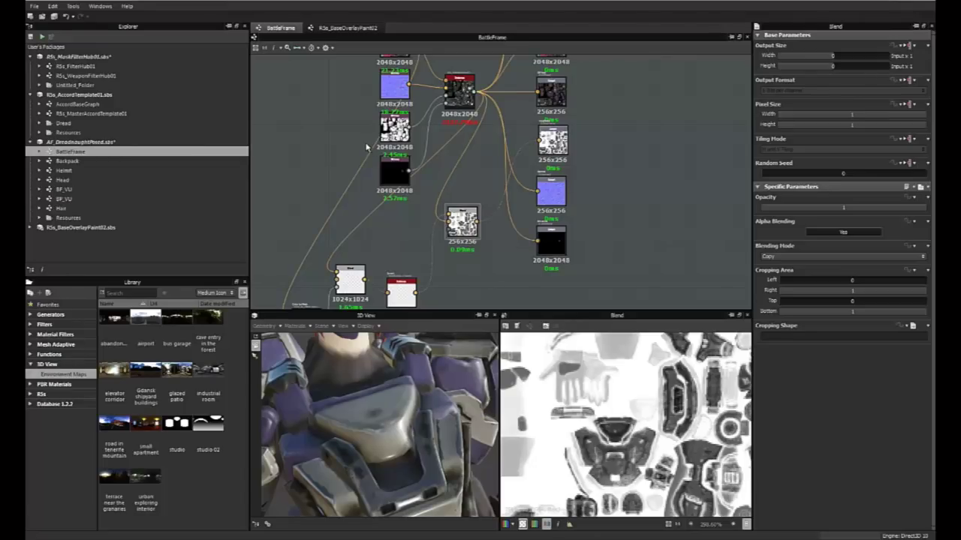
scroll(470, 232, "up", 2)
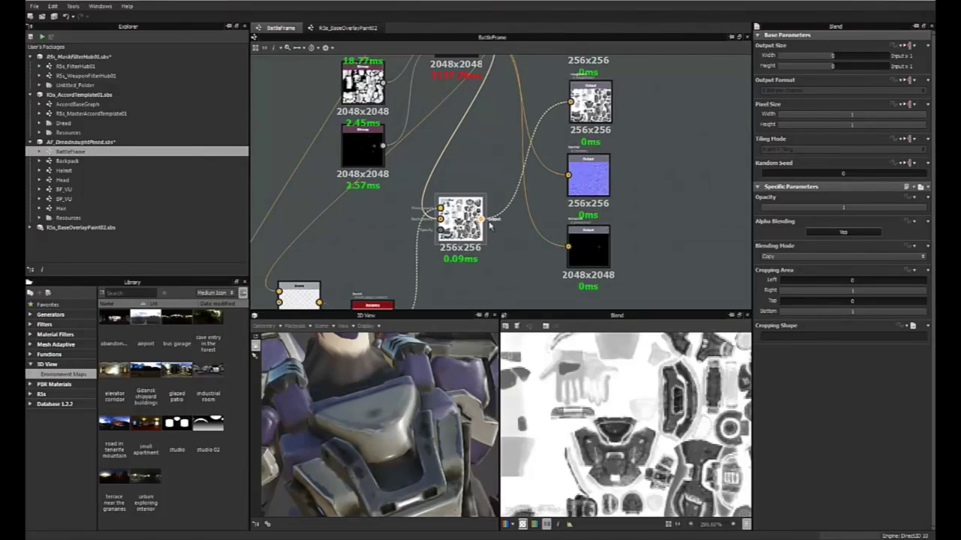
scroll(514, 227, "down", 3)
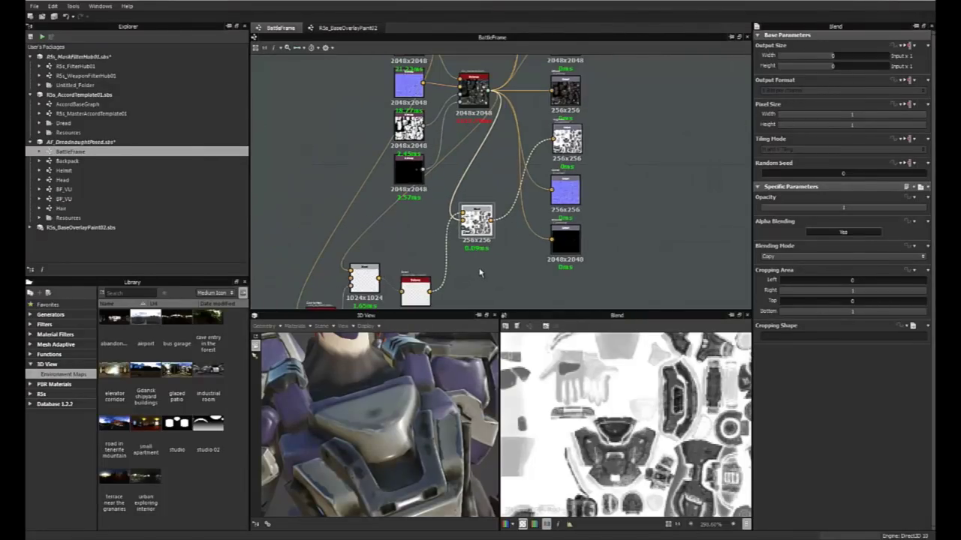
scroll(514, 231, "up", 2)
middle_click_drag(514, 241, 518, 233)
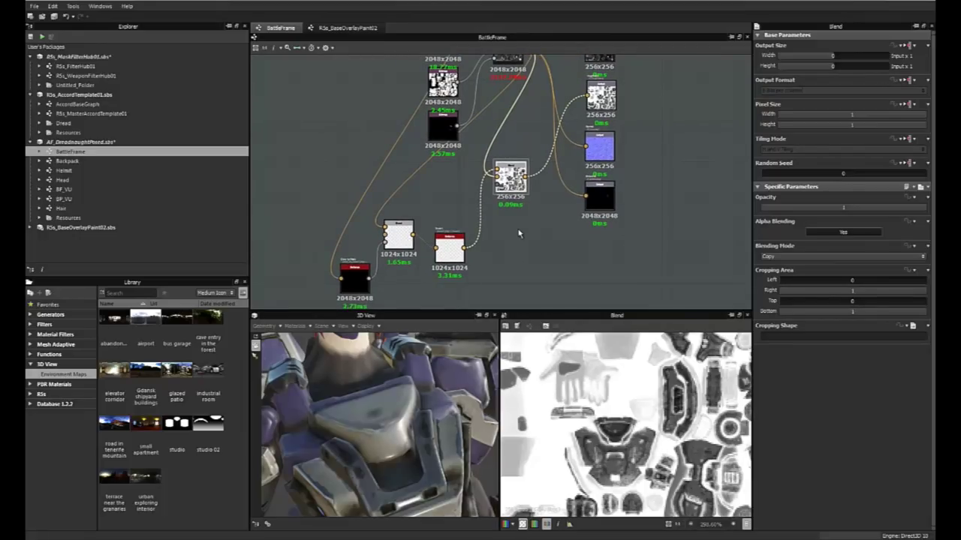
middle_click_drag(536, 105, 448, 231)
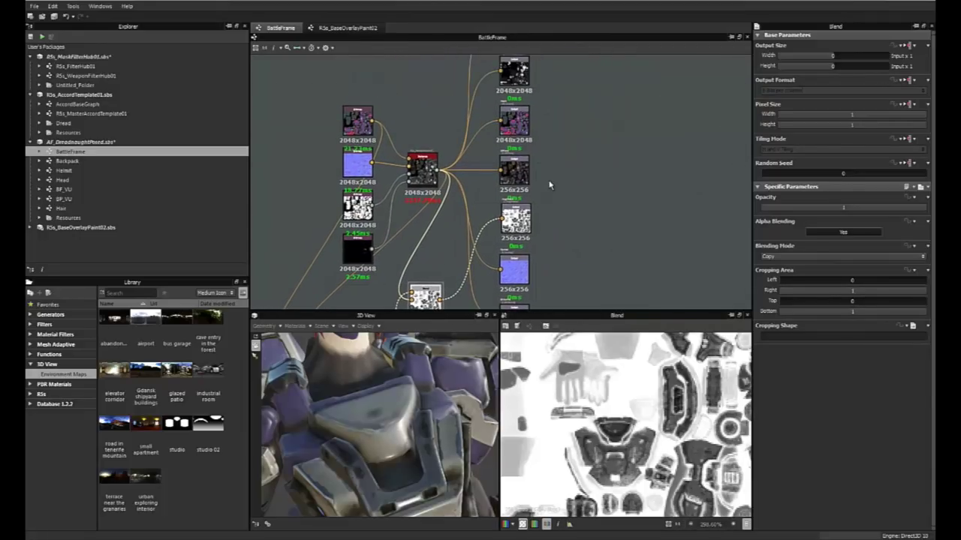
middle_click_drag(332, 189, 360, 175)
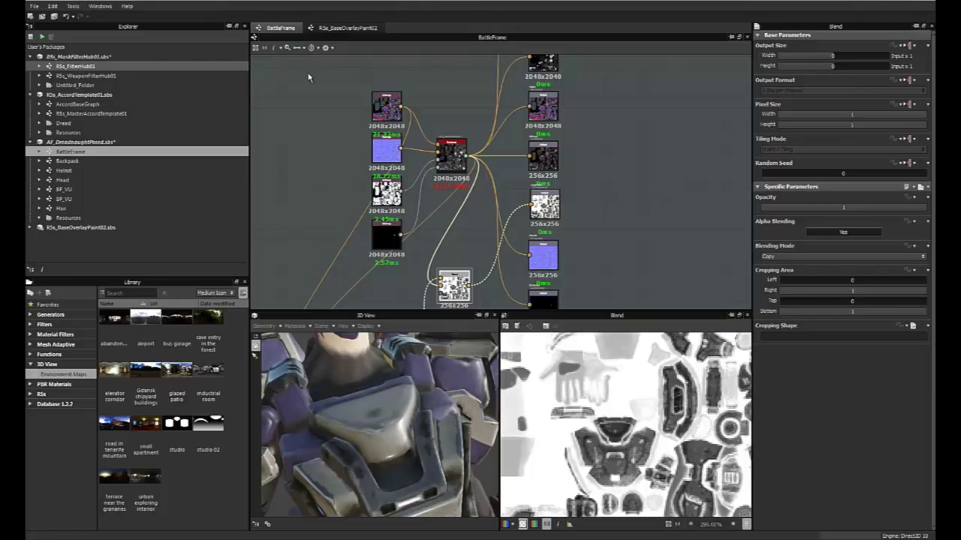
Step: Open the R5s_FilterHub01 graph and examine how its input nodes feed the Paint Damage, Metal FXs and Cloth FXs groups
double_click(88, 67)
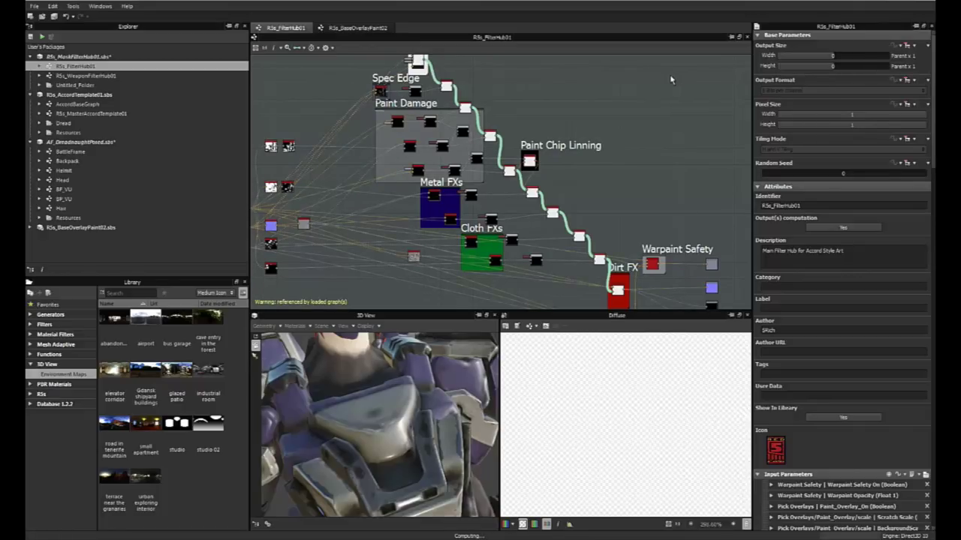
scroll(611, 129, "down", 1)
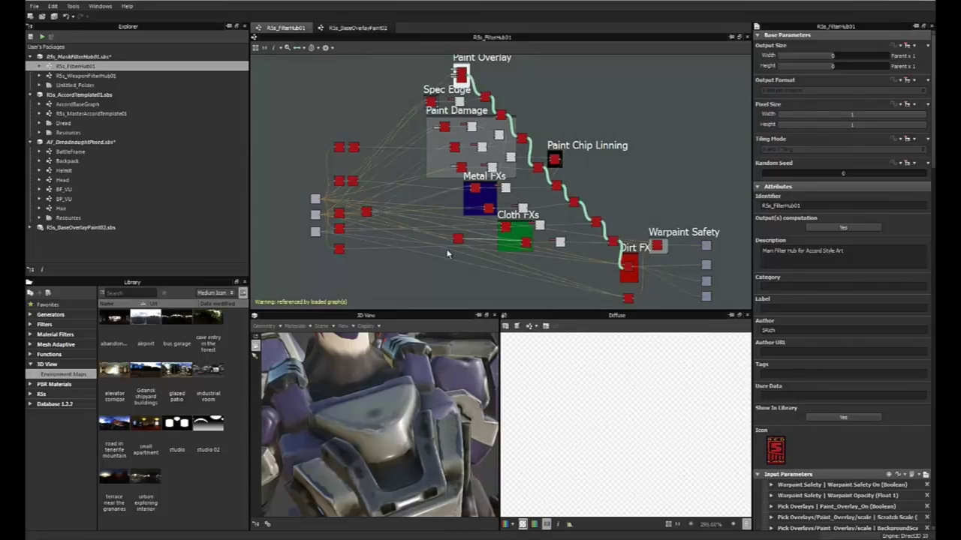
middle_click_drag(449, 253, 549, 240)
scroll(548, 240, "up", 3)
middle_click_drag(499, 108, 555, 190)
scroll(534, 180, "down", 1)
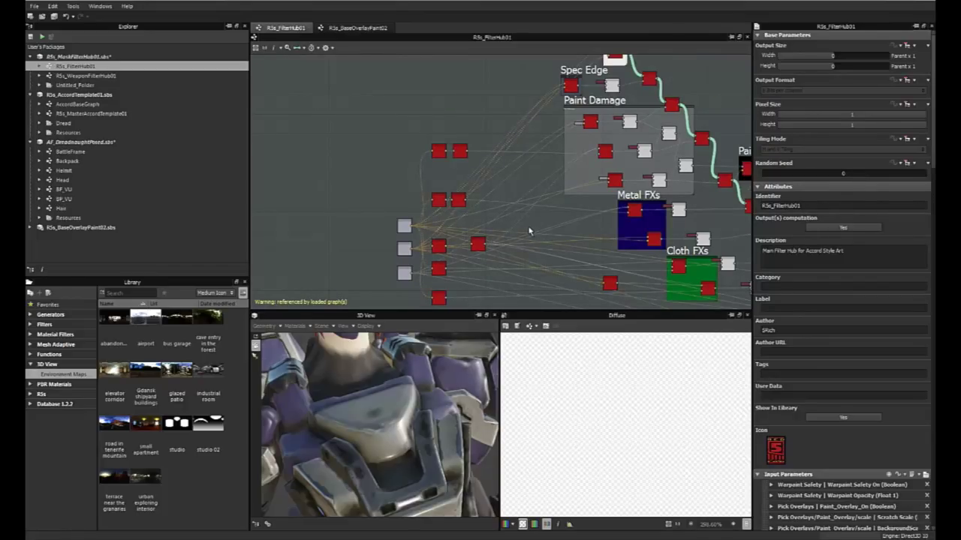
scroll(529, 231, "up", 1)
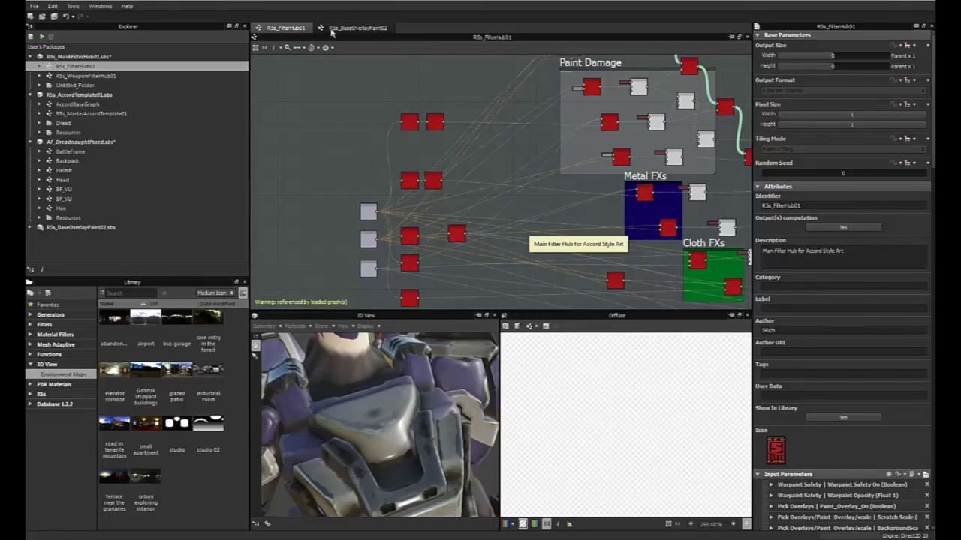
Step: Reopen the BattleFrame graph and examine the four input bitmaps feeding the master template instance
double_click(66, 153)
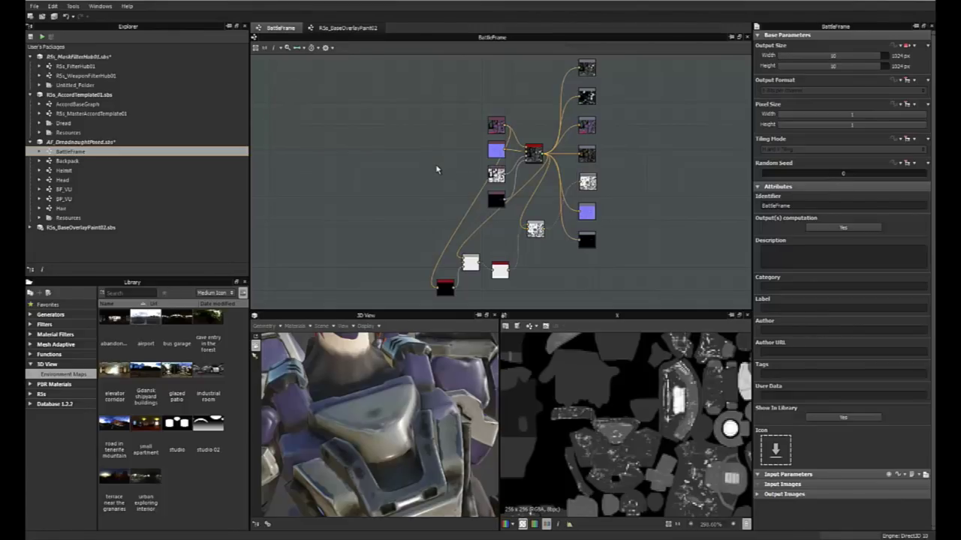
scroll(436, 170, "up", 2)
scroll(445, 167, "up", 2)
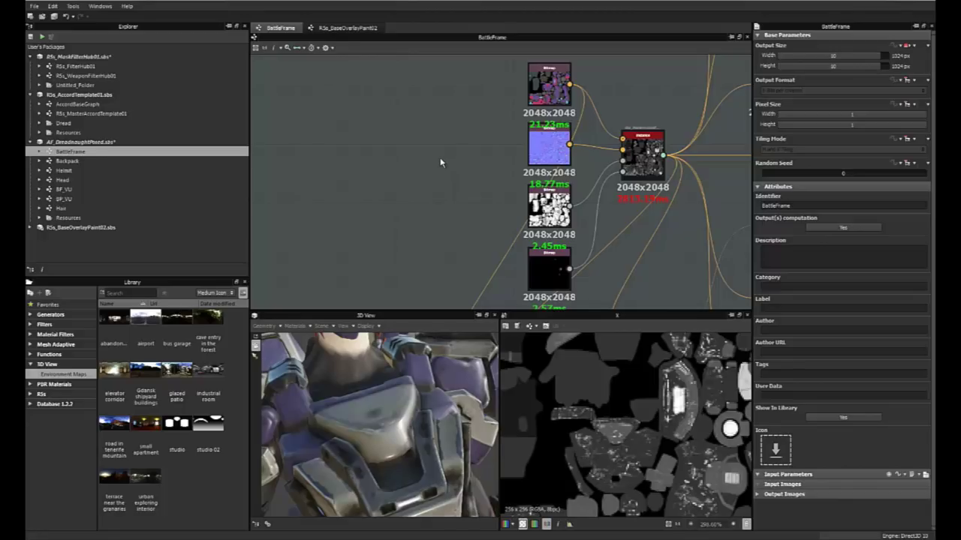
scroll(441, 162, "down", 1)
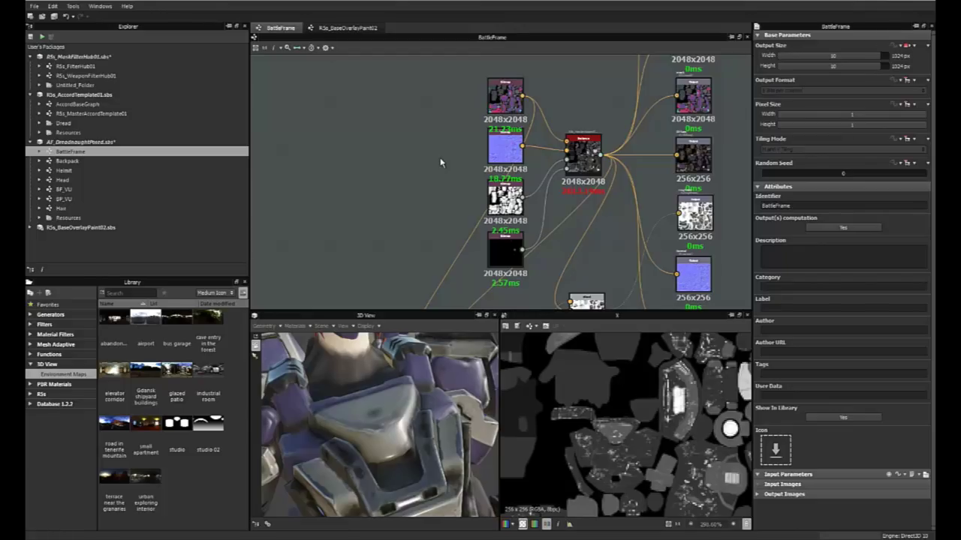
scroll(432, 161, "down", 3)
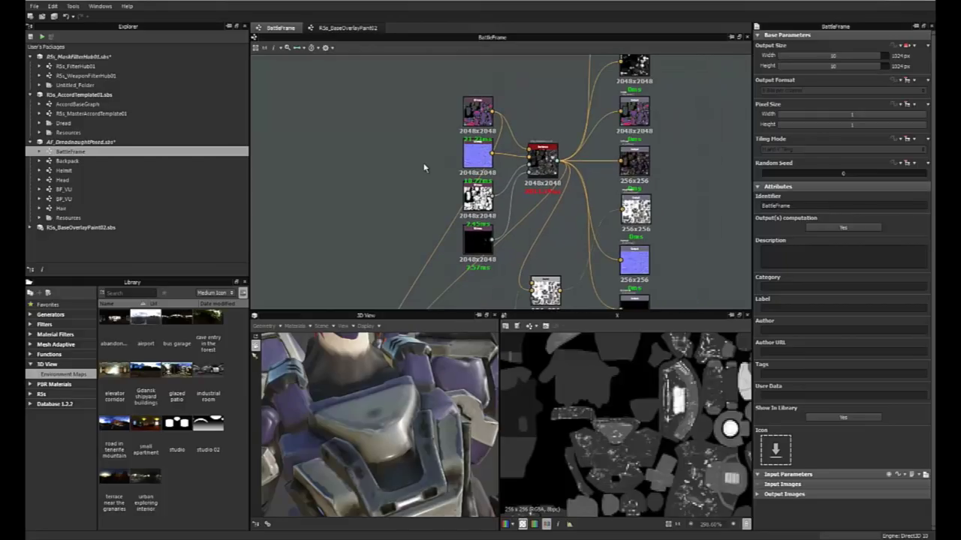
Step: Preview the R5s_MasterAccordTemplate01 instance in the 2D view, then clear the node selection
scroll(488, 141, "up", 2)
left_click(517, 177)
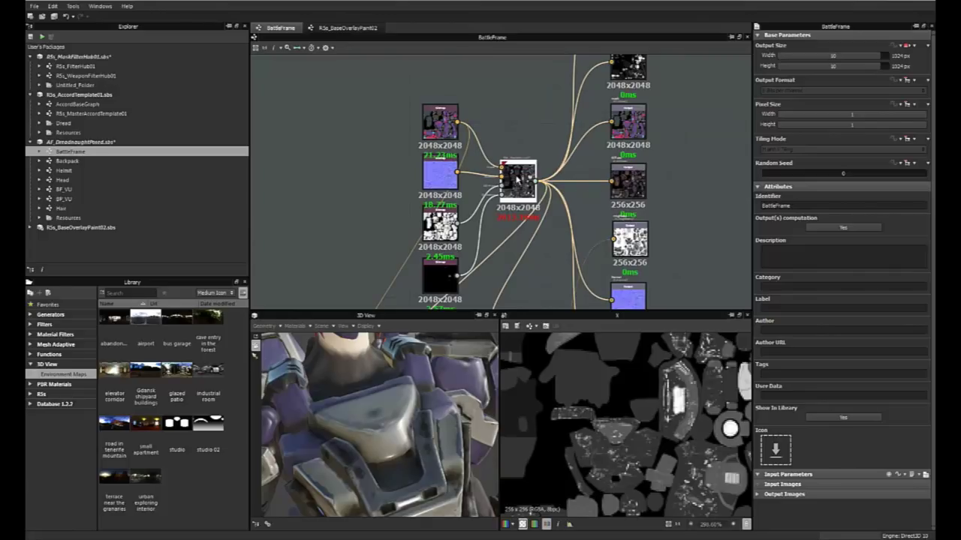
middle_click_drag(524, 127, 504, 127)
scroll(504, 128, "down", 1)
left_click(646, 187)
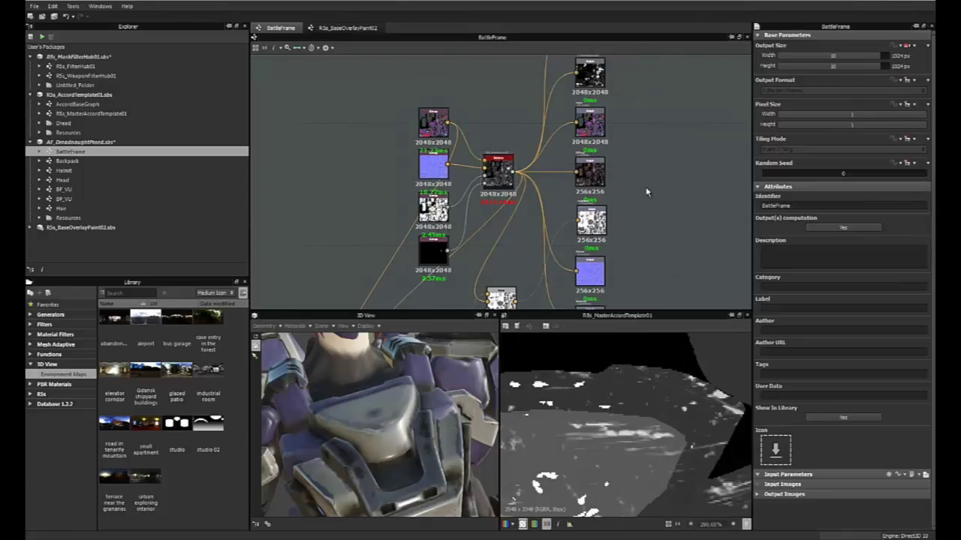
Step: Preview the BattleFrame graph's lower Blend node in the 2D view and deselect it
middle_click_drag(641, 239, 642, 144)
double_click(510, 213)
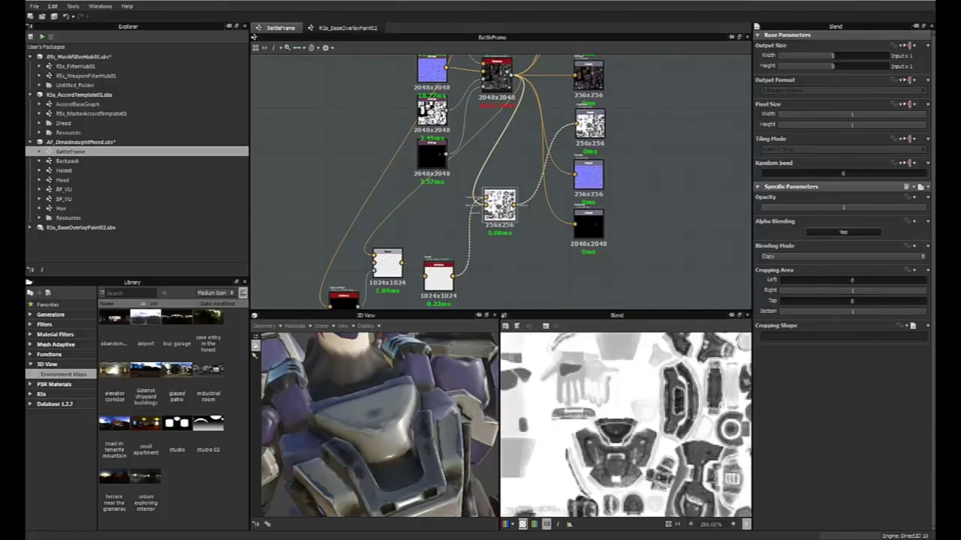
left_click(652, 144)
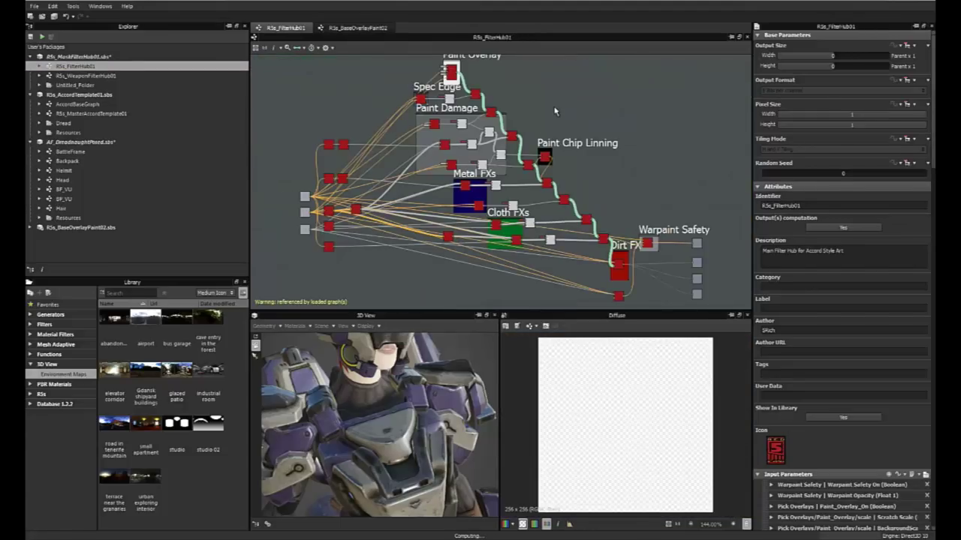
Step: Look over the R5s_FilterHub01 effect chain and bring its Cloth FXs group into close view
scroll(555, 116, "down", 4)
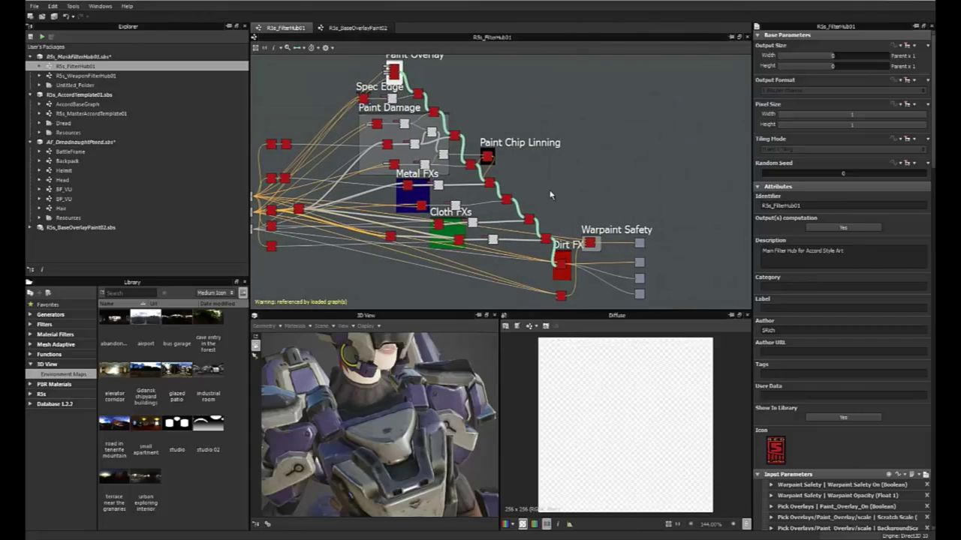
scroll(507, 232, "up", 5)
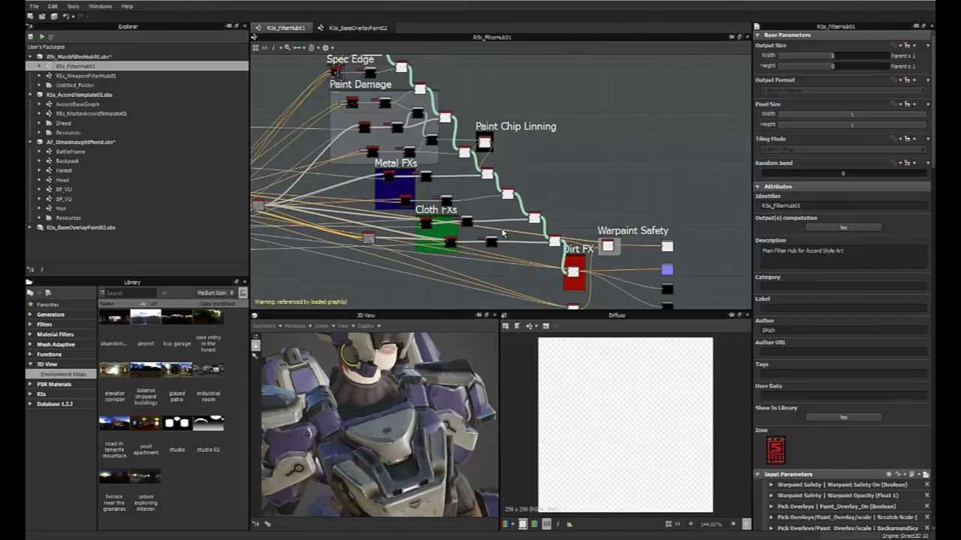
middle_click_drag(411, 195, 386, 225)
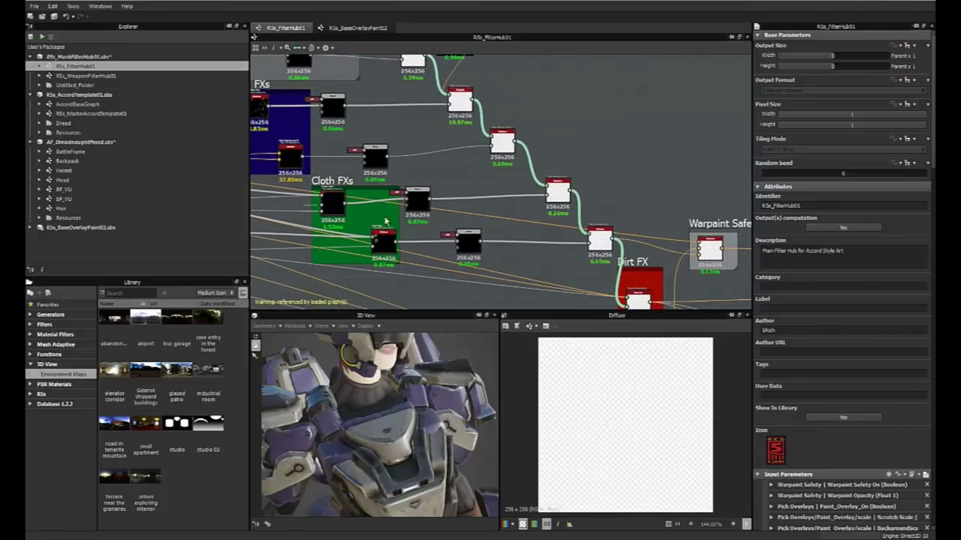
Step: Zoom in on the Dirt FX group and select its R5s_DirtMasks01 instance to show the dirt and crevasse parameters
middle_click_drag(513, 267, 415, 180)
scroll(457, 212, "up", 3)
middle_click_drag(542, 241, 471, 221)
scroll(473, 226, "up", 2)
left_click(492, 188)
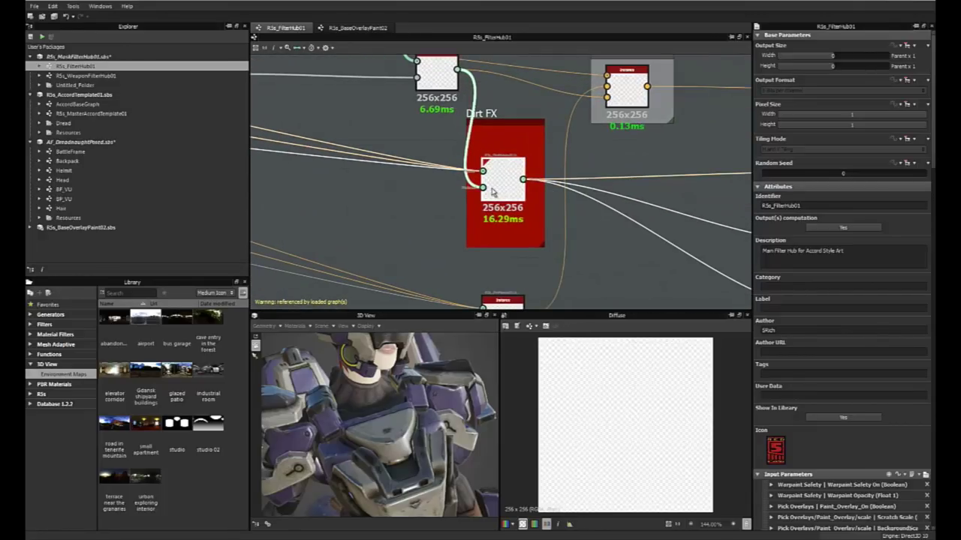
left_click(493, 193)
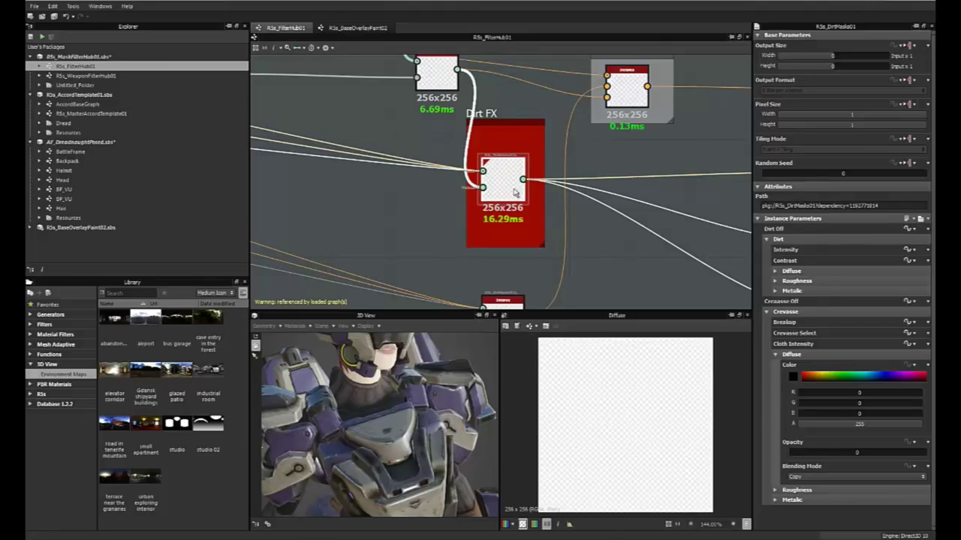
scroll(495, 184, "up", 2)
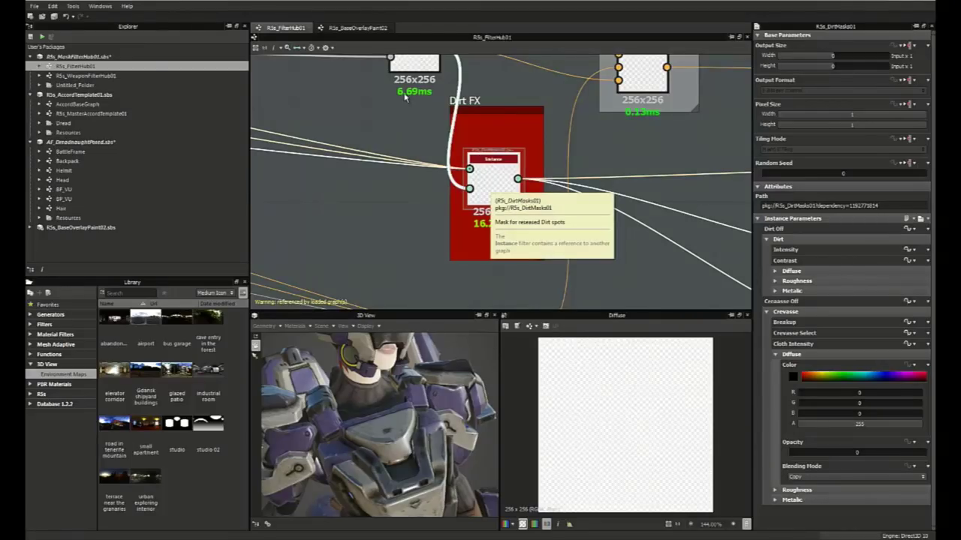
Step: Preview the R5s_SpecEdgeWear01 instance from the Spec Edge group in the 2D view
scroll(489, 187, "down", 5)
middle_click_drag(417, 131, 616, 267)
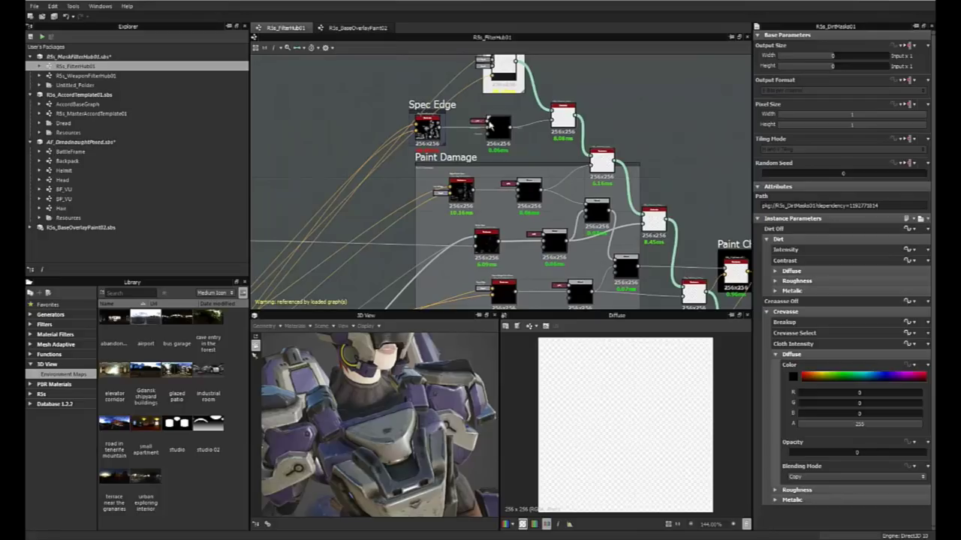
middle_click_drag(500, 123, 506, 144)
scroll(502, 142, "up", 4)
double_click(339, 155)
Step: Preview the Edge Paint Wear instance of the Paint Damage group in the 2D view
middle_click_drag(515, 212, 439, 114)
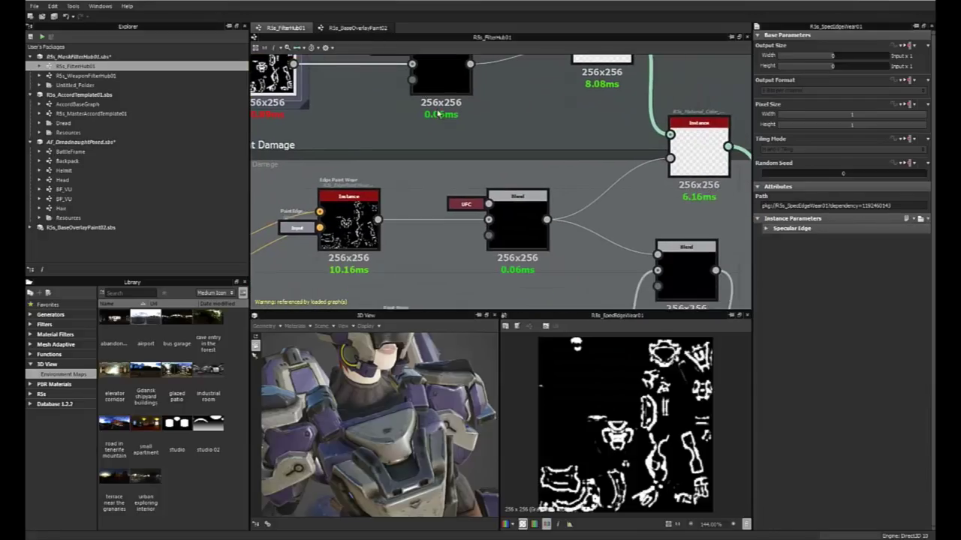
middle_click_drag(353, 202, 399, 167)
scroll(401, 169, "up", 2)
double_click(407, 166)
middle_click_drag(452, 219, 440, 157)
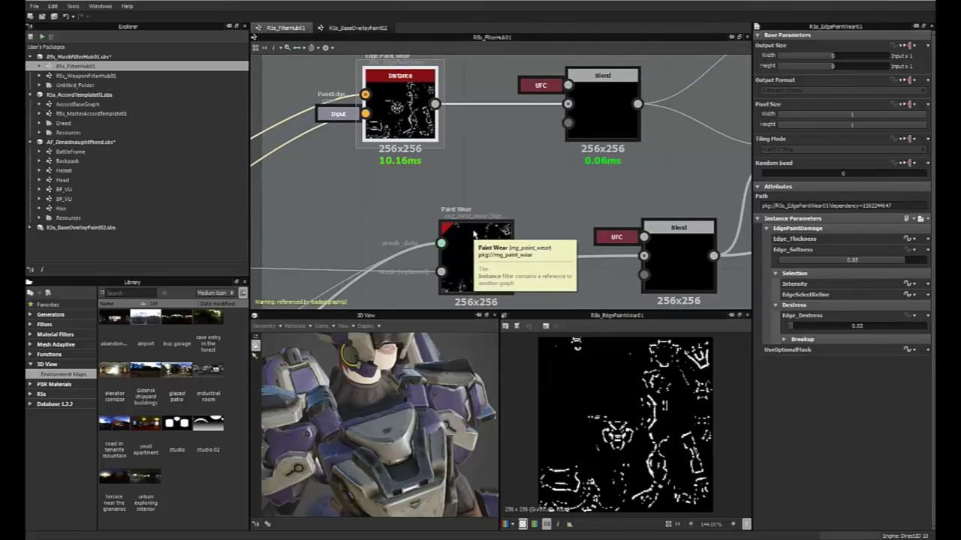
Step: Examine the effect chain from Paint Damage through the Metal, Cloth and Dirt FX groups to Warpaint Safety
scroll(559, 174, "down", 3)
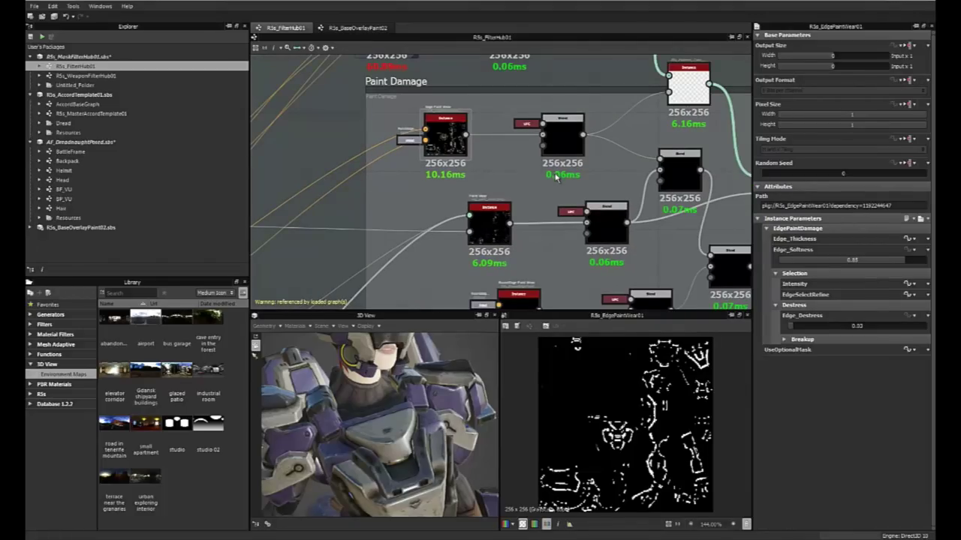
scroll(557, 177, "down", 4)
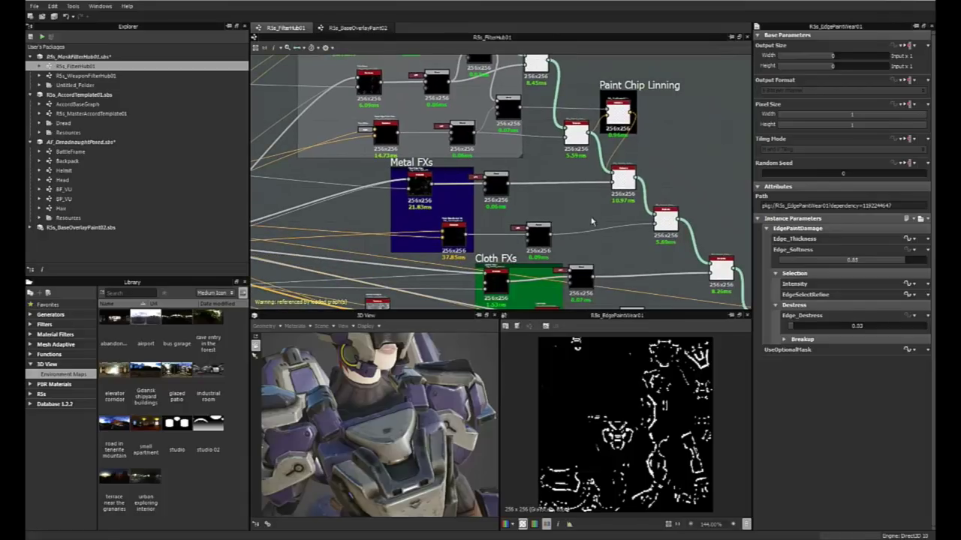
middle_click_drag(587, 268, 480, 196)
scroll(496, 191, "down", 1)
scroll(551, 233, "up", 5)
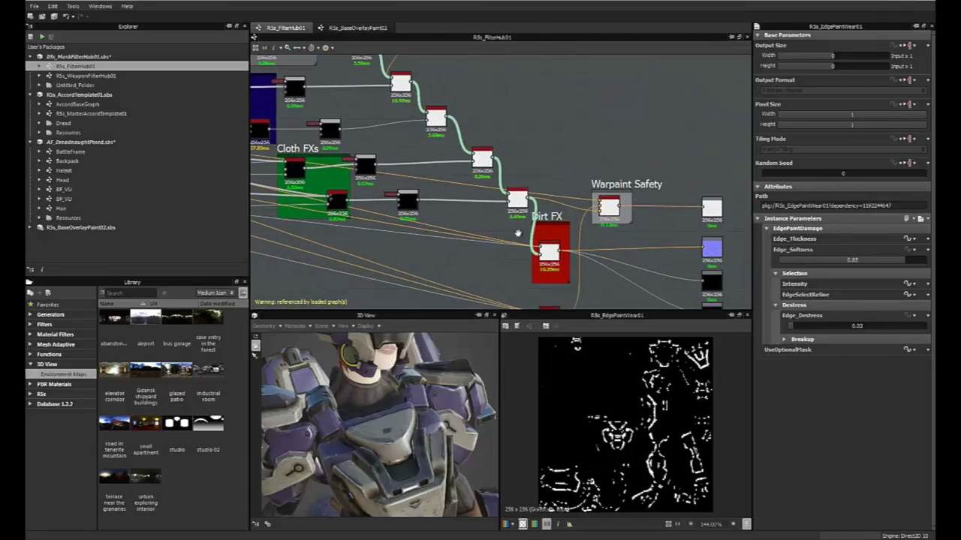
middle_click_drag(413, 97, 524, 150)
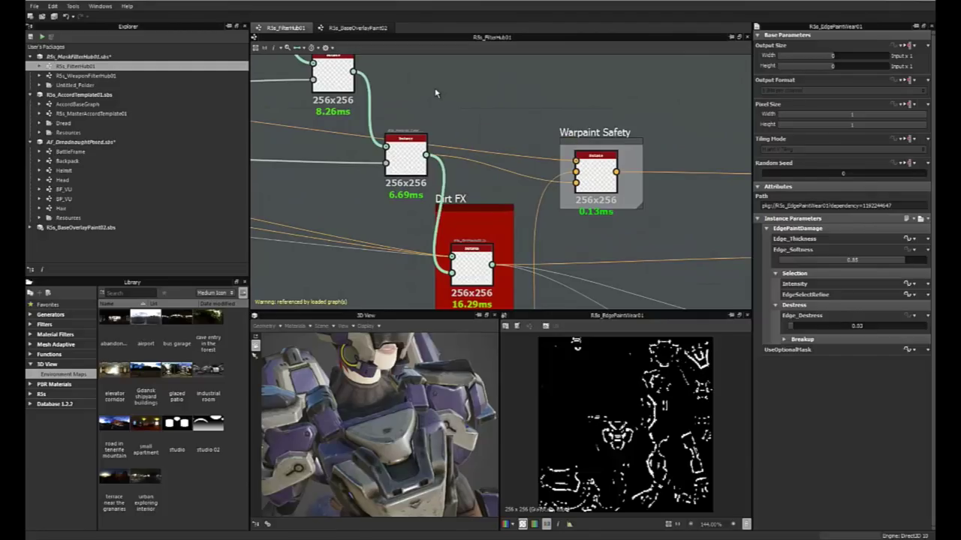
Step: Switch to the R5s_BaseOverlayPaint02 graph and examine its whole node network
left_click(359, 28)
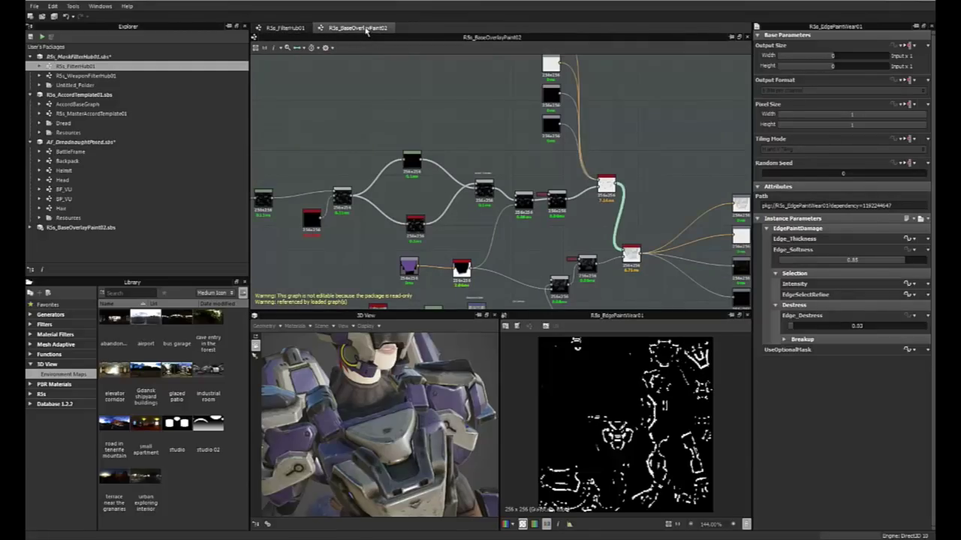
scroll(384, 114, "down", 5)
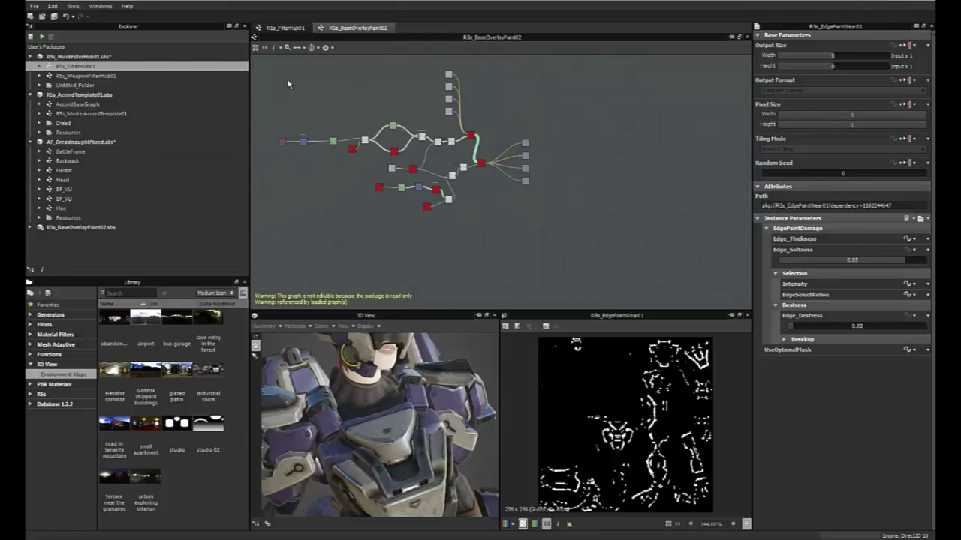
middle_click_drag(291, 84, 334, 87)
Step: Open the BattleFrame graph and examine its input maps, template instance and outputs
double_click(88, 154)
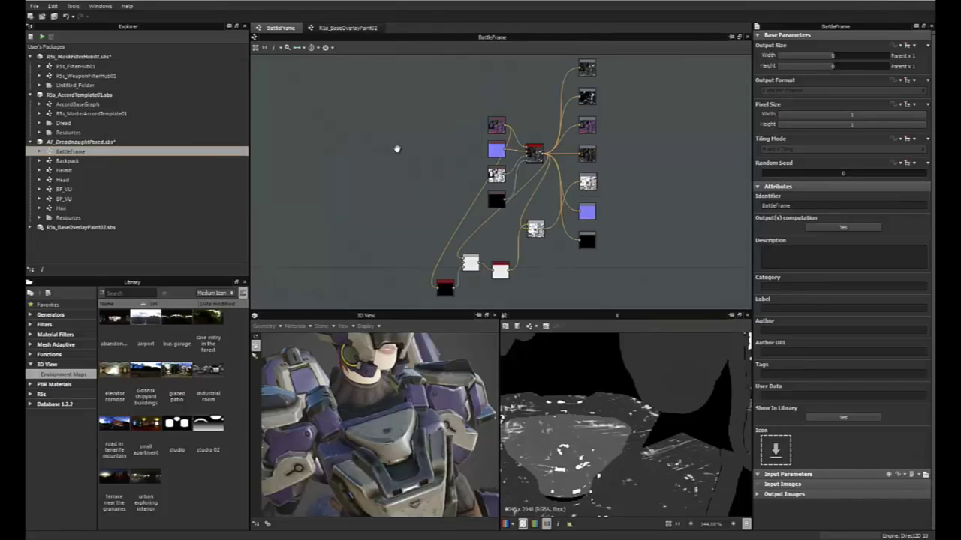
scroll(397, 158, "up", 3)
middle_click_drag(396, 159, 346, 110)
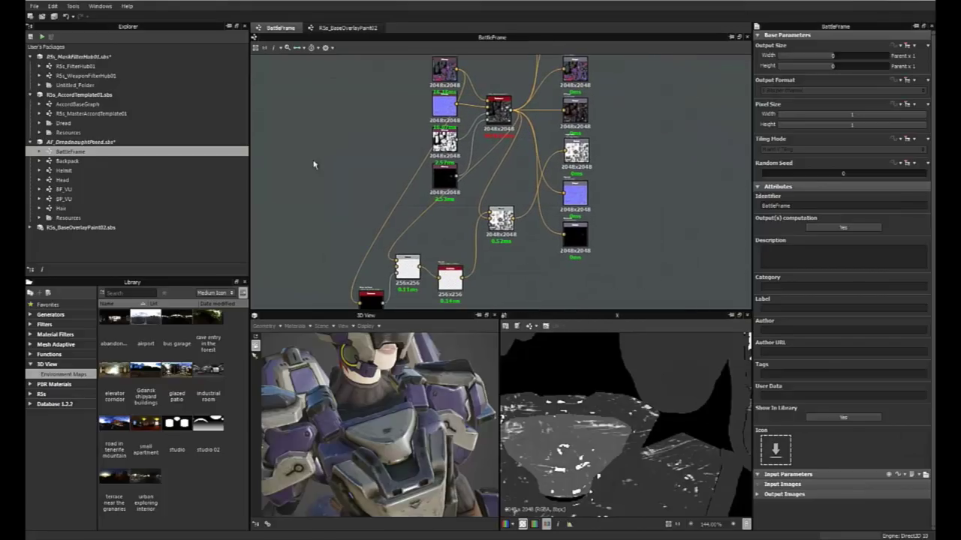
Step: Create a new Substance from the Standard template at 512 x 512 px, keeping the default graph name, and select its graph
left_click(33, 8)
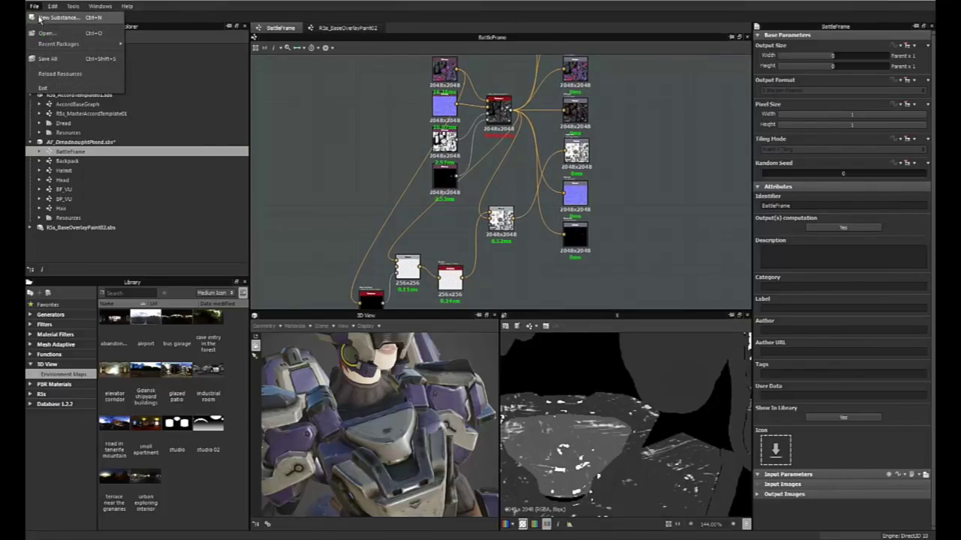
left_click(54, 17)
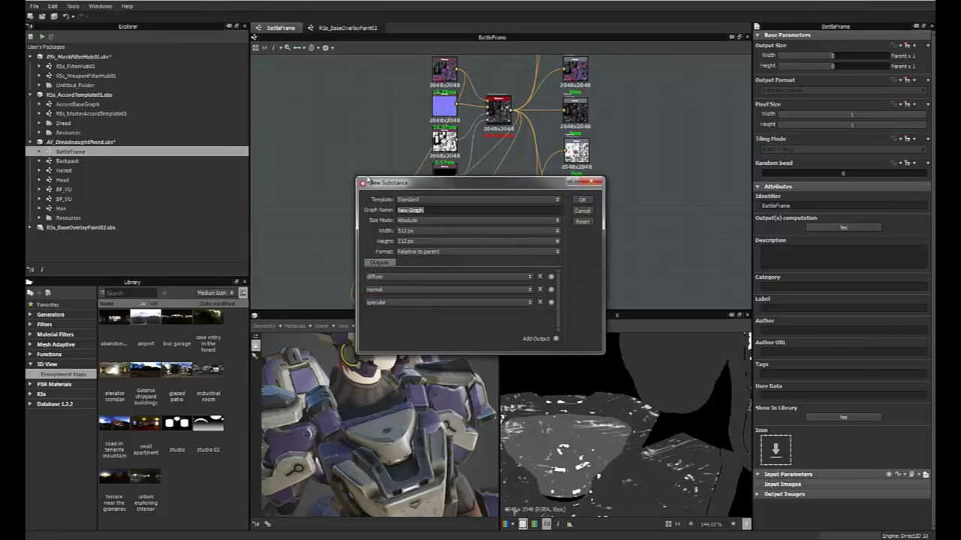
left_click(582, 202)
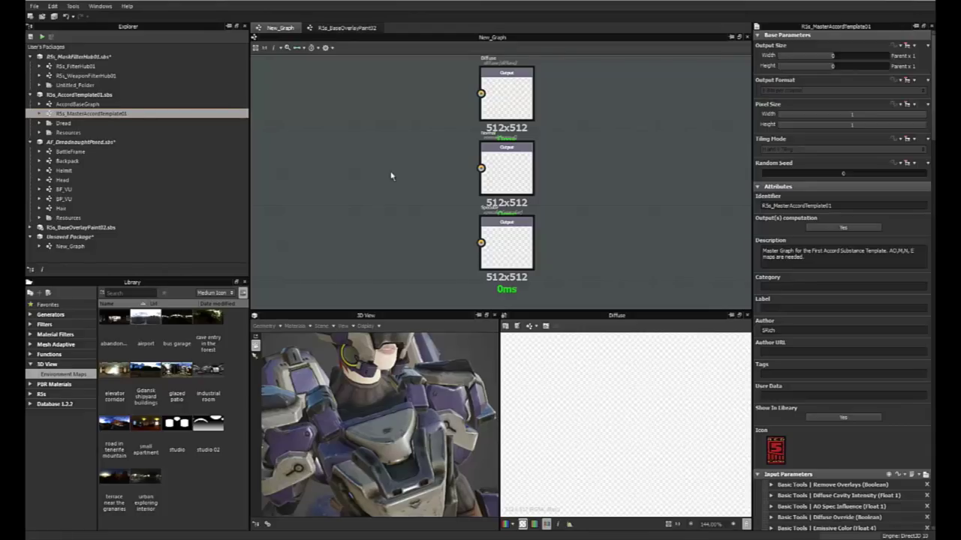
key("f")
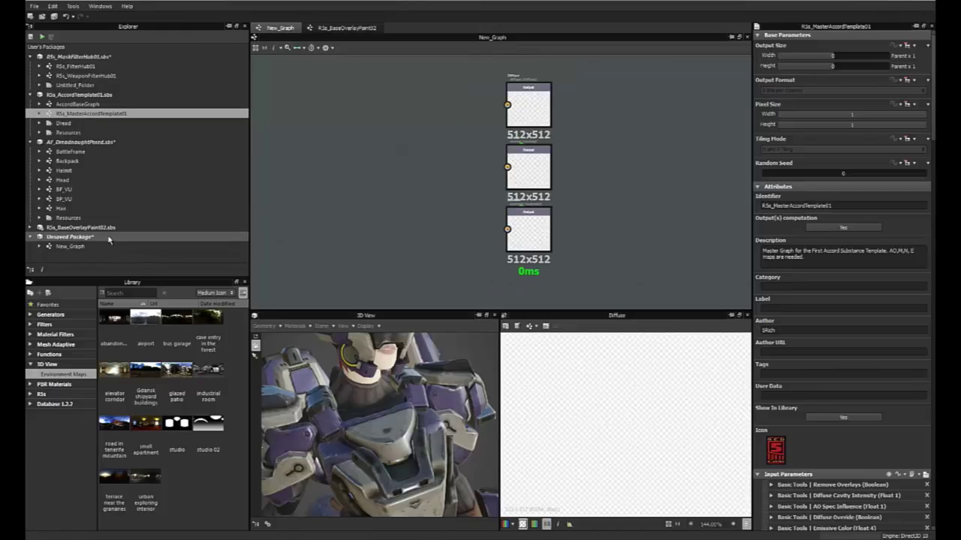
left_click(71, 246)
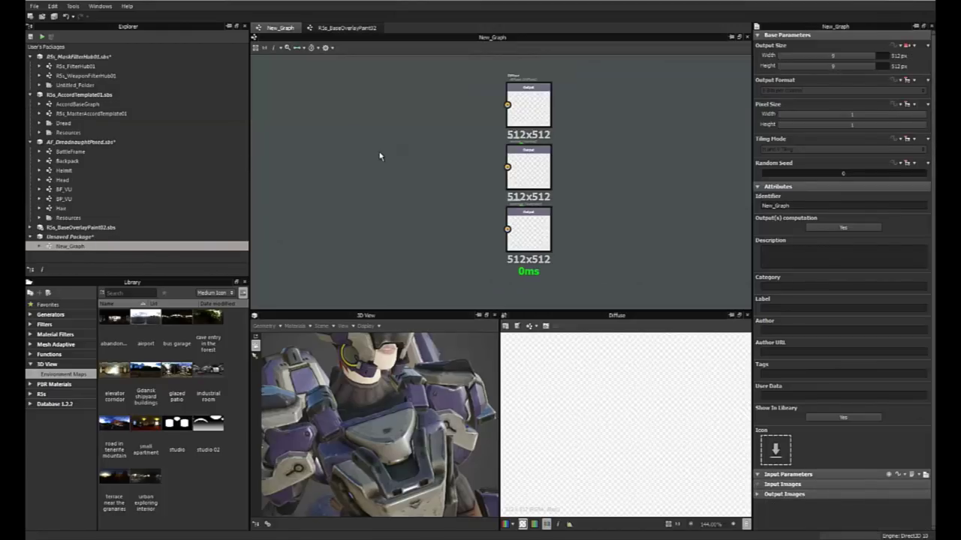
Step: Add an instance of R5s_MasterAccordTemplate01 to New_Graph, placed beside the output nodes
scroll(381, 154, "up", 2)
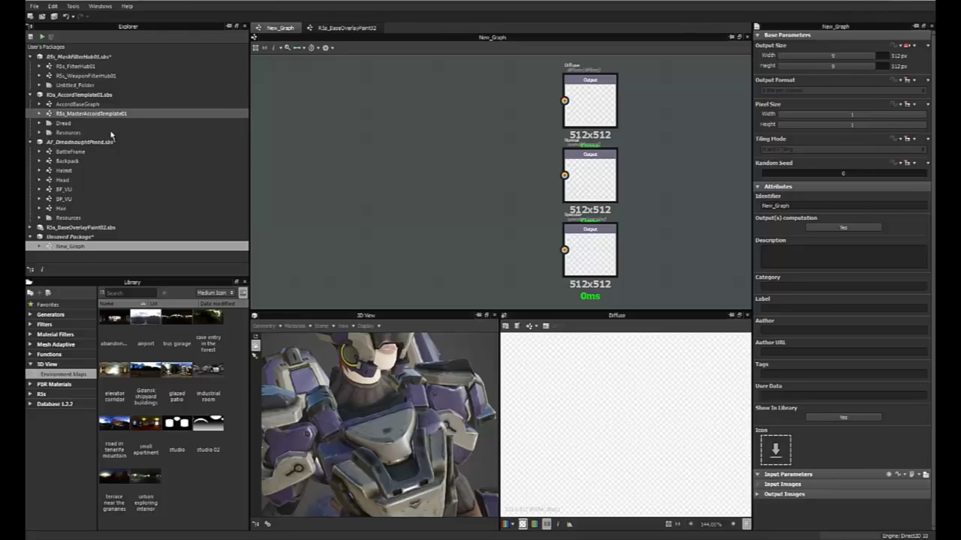
left_click(105, 114)
left_click_drag(104, 118, 465, 179)
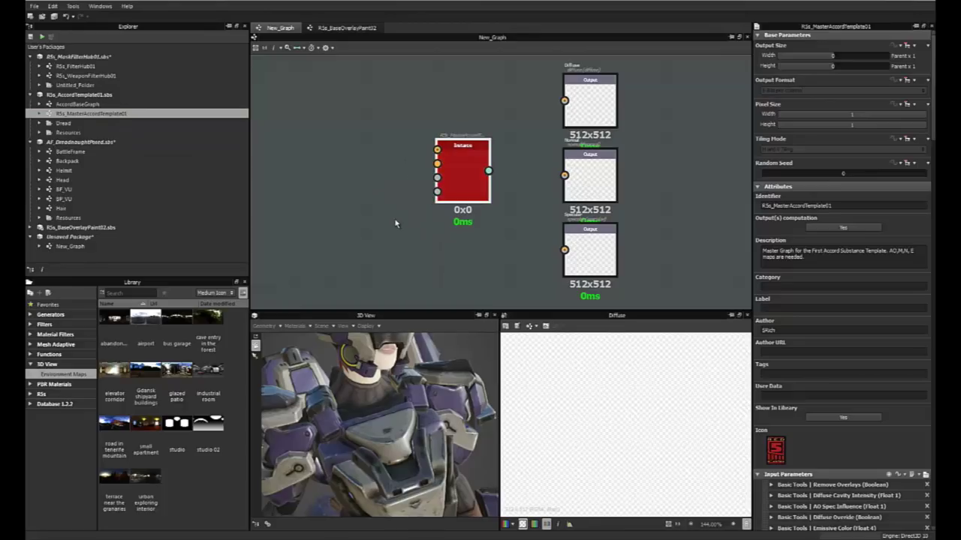
scroll(395, 223, "up", 1)
scroll(395, 223, "down", 2)
middle_click_drag(285, 227, 312, 211)
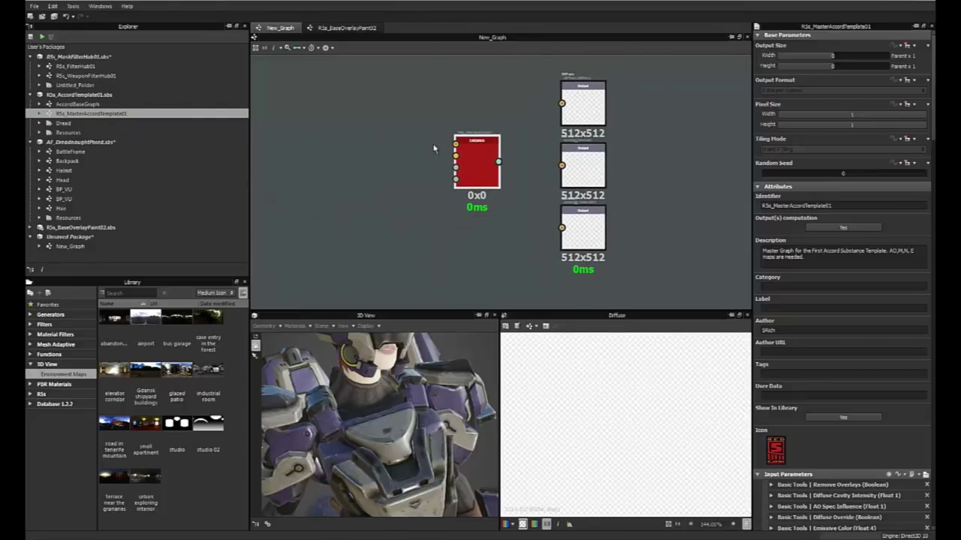
Step: Delete the default diffuse, normal and specular output nodes, leaving only the template instance in the graph
scroll(422, 170, "down", 2)
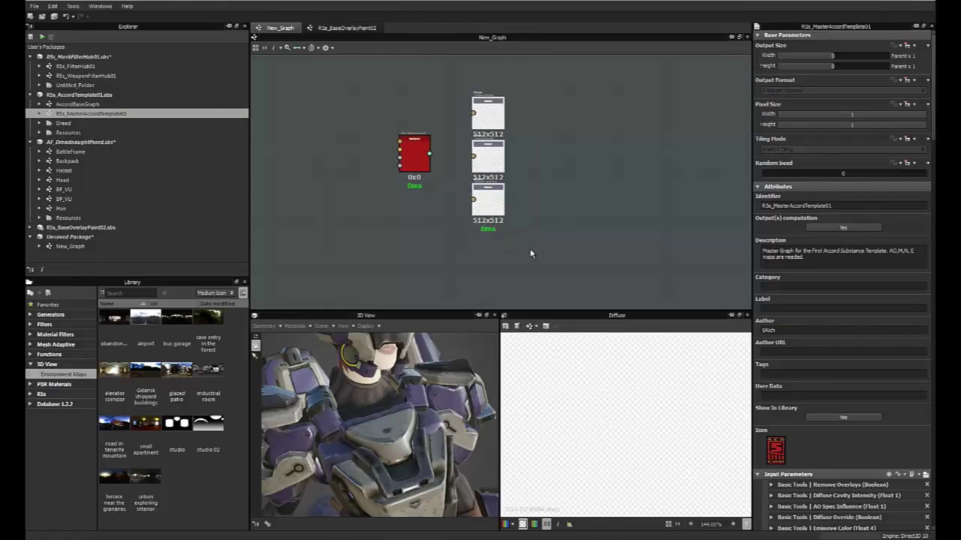
key("Delete")
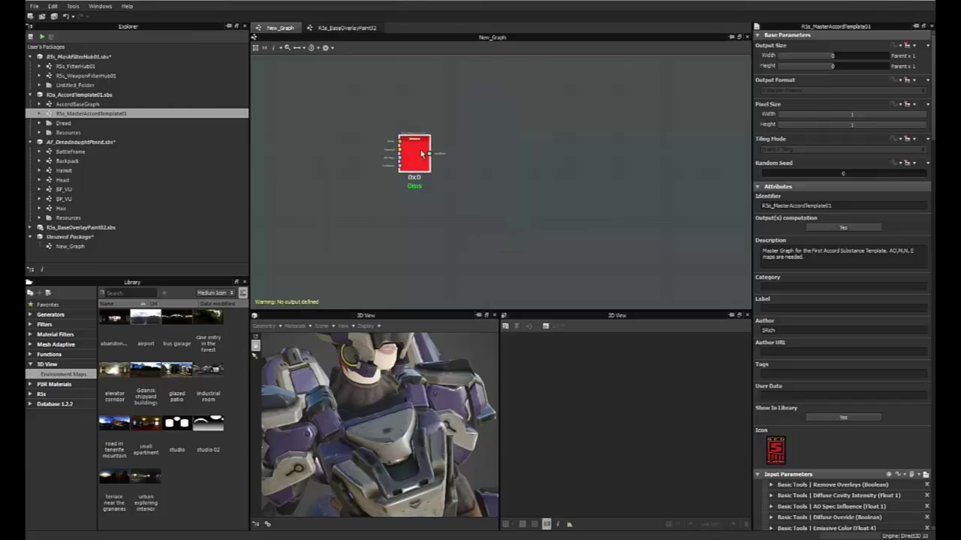
scroll(425, 156, "up", 2)
left_click_drag(425, 156, 457, 159)
scroll(454, 164, "down", 1)
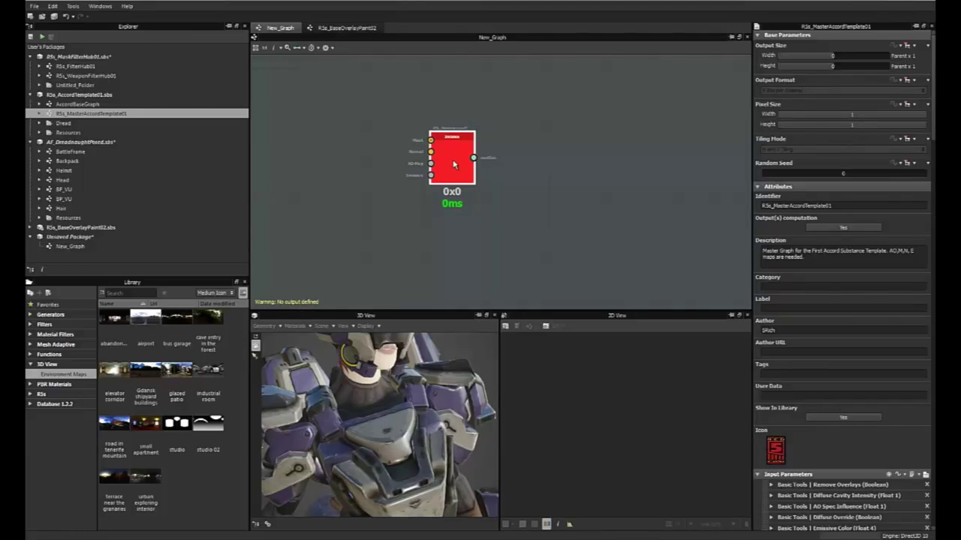
Step: Compute the R5s_MasterAccordTemplate01 instance in the 2D view and create output nodes for all its outputs
double_click(453, 164)
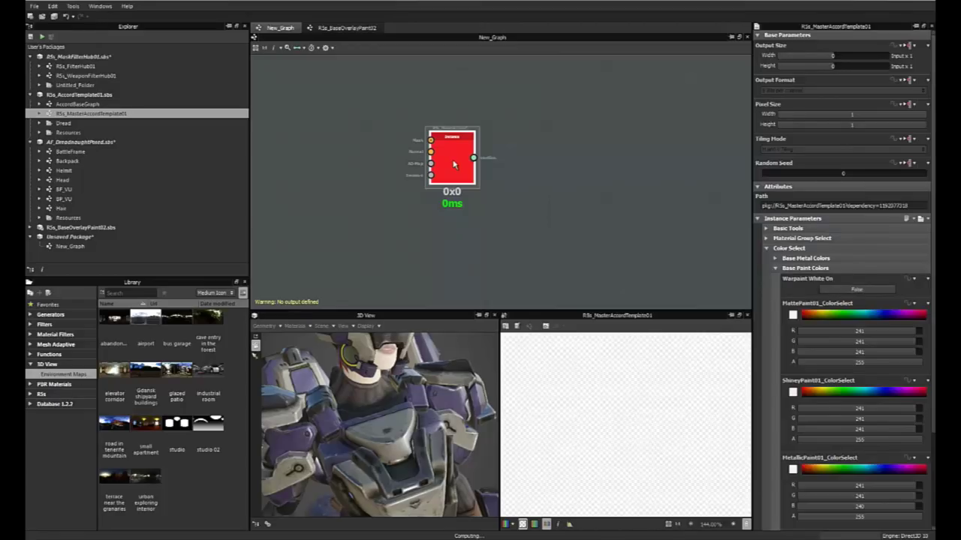
right_click(454, 164)
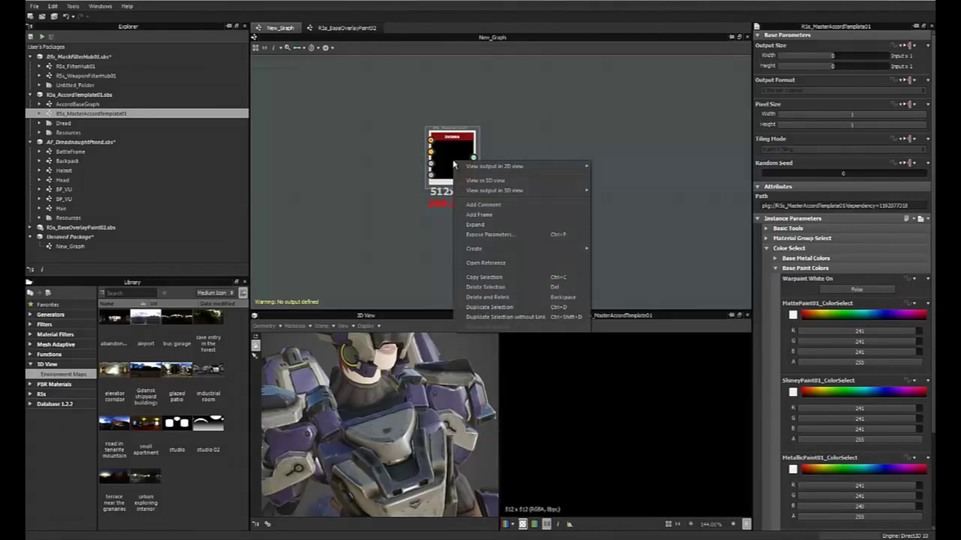
mouse_move(493, 253)
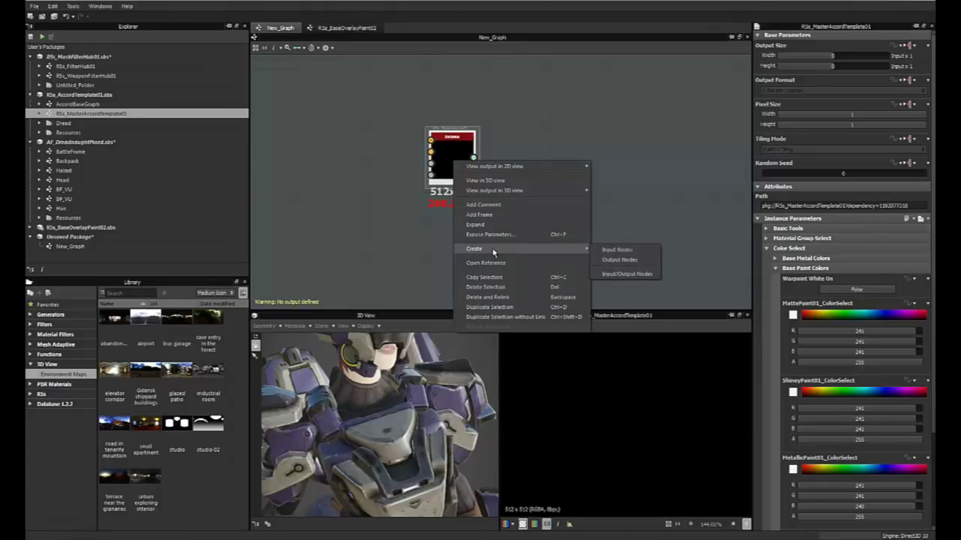
left_click(608, 259)
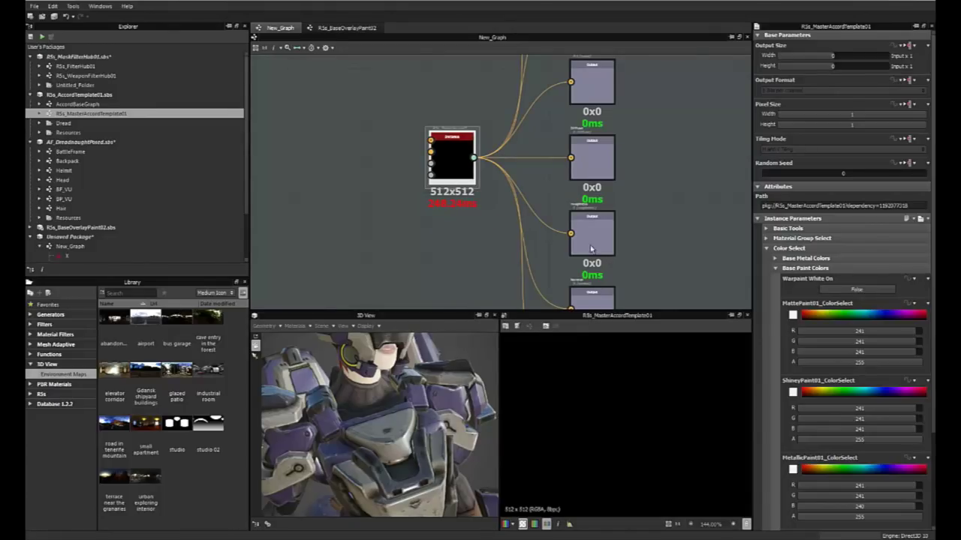
scroll(479, 220, "down", 5)
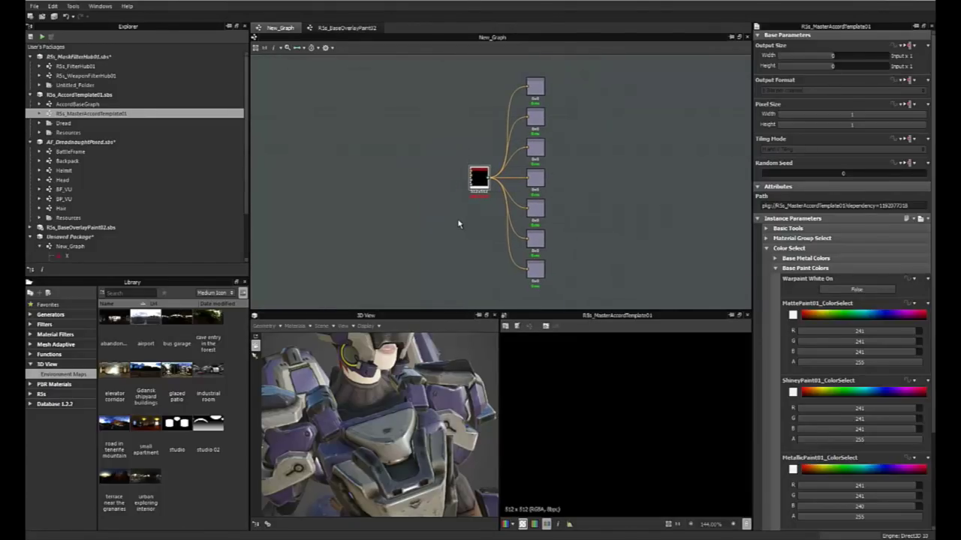
scroll(459, 223, "up", 2)
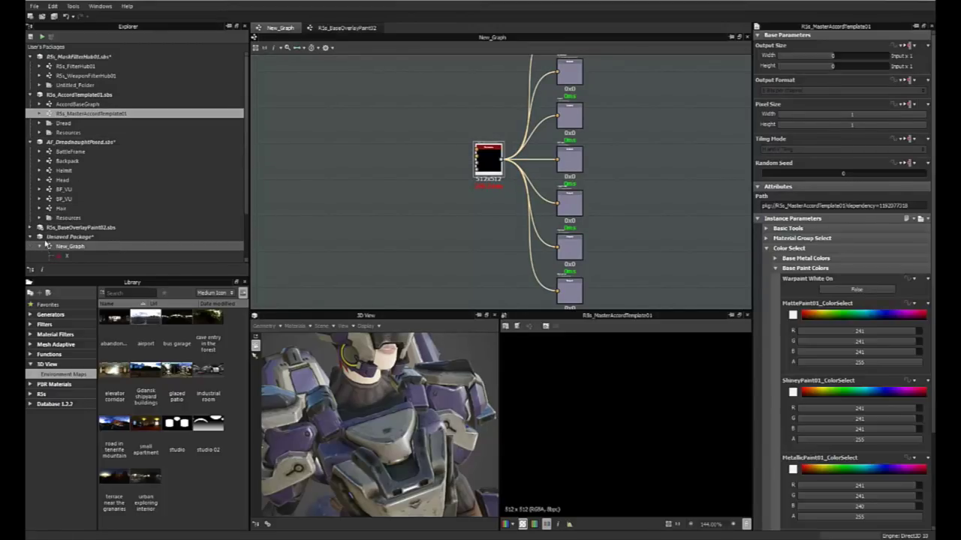
Step: Examine the Resources and Dread folders of the R5s_AccordTemplate01 package for source maps
left_click(39, 133)
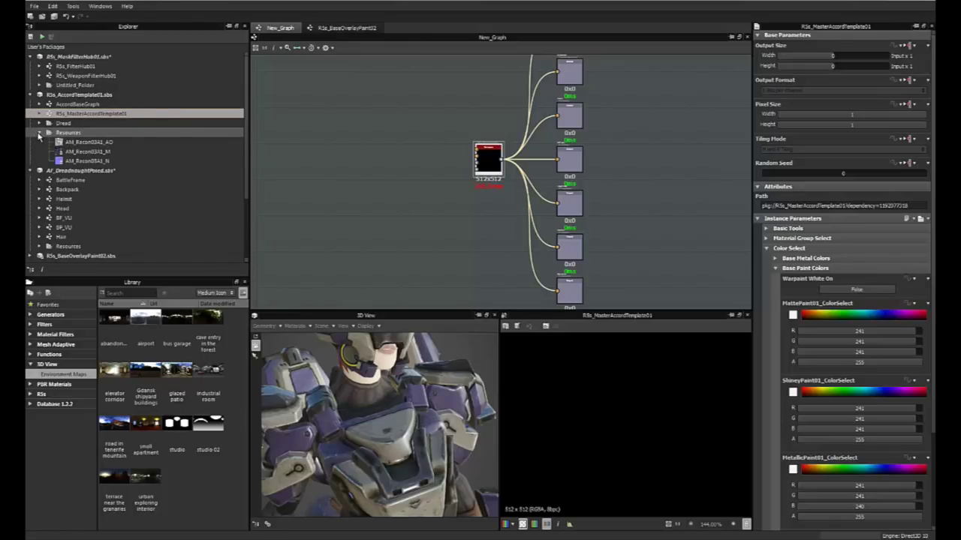
left_click(39, 133)
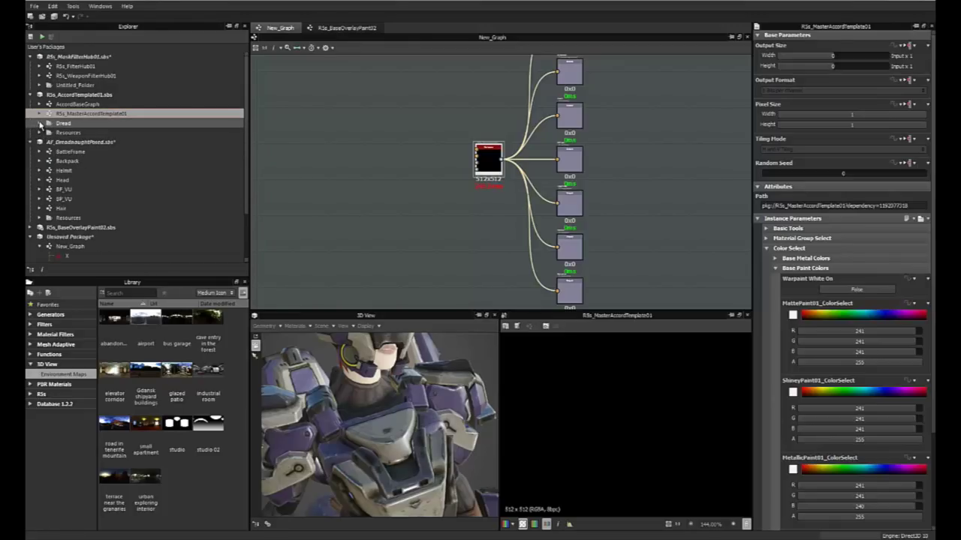
left_click(40, 123)
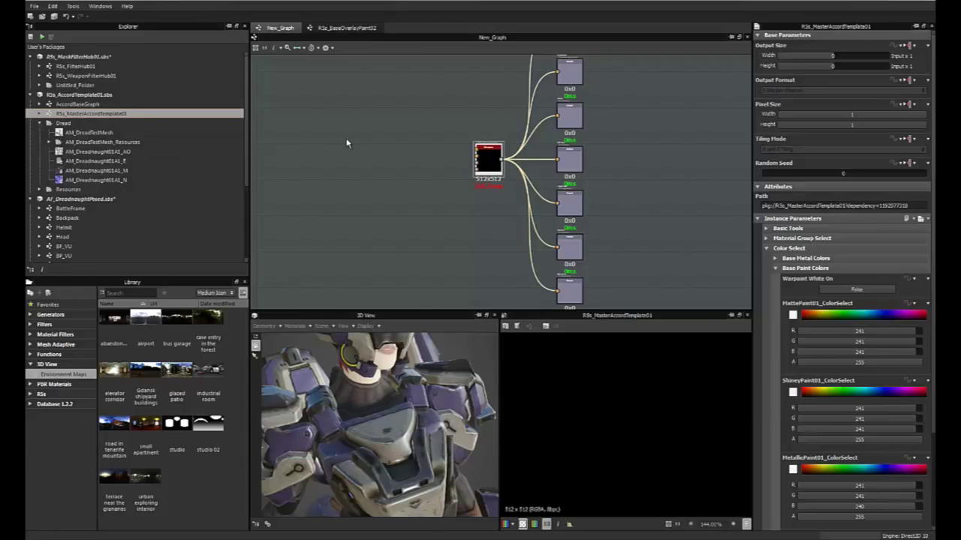
middle_click_drag(346, 141, 353, 147)
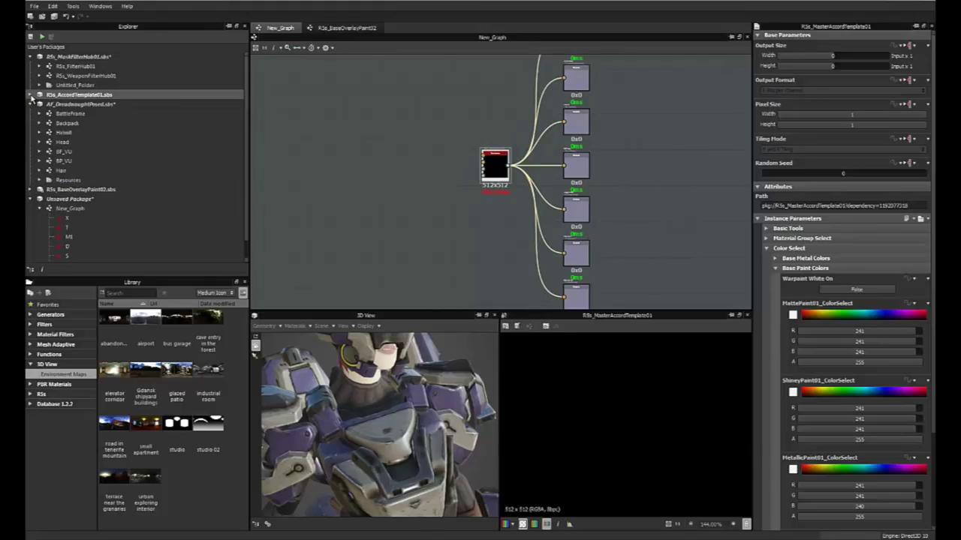
Step: Expand the posed Dreadnaught package's Resources folder and its AF_Dreadnaught01A1_Resources subfolder to list the source maps
double_click(67, 180)
scroll(67, 181, "down", 1)
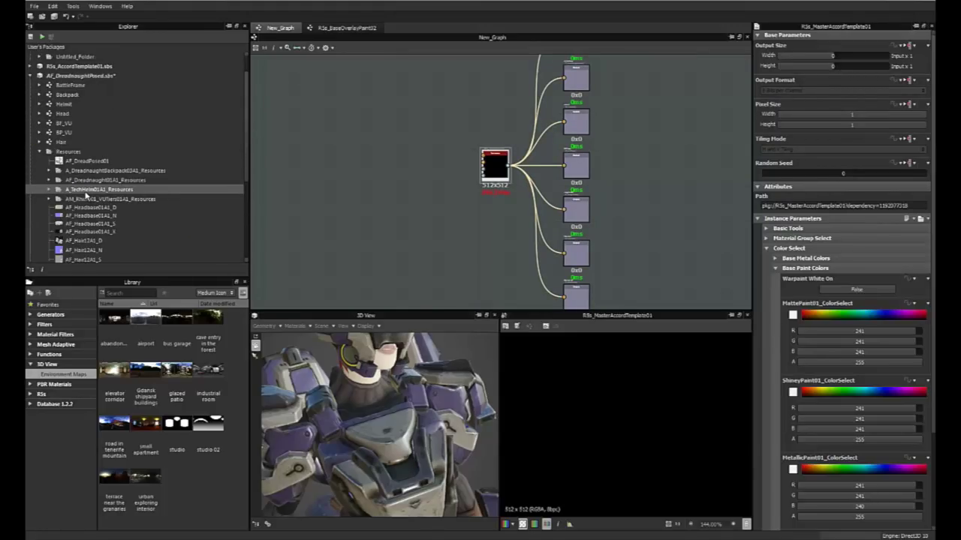
left_click(88, 172)
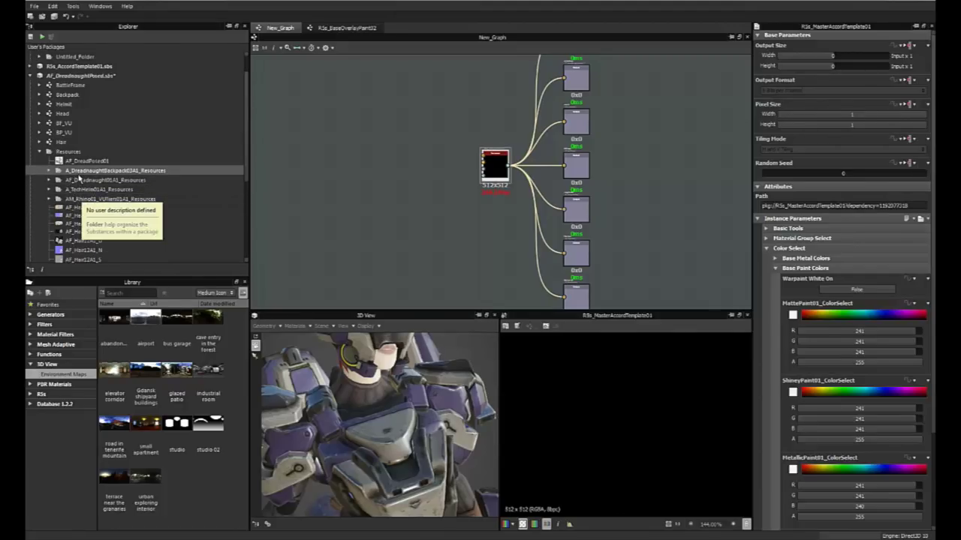
left_click(50, 181)
left_click(50, 182)
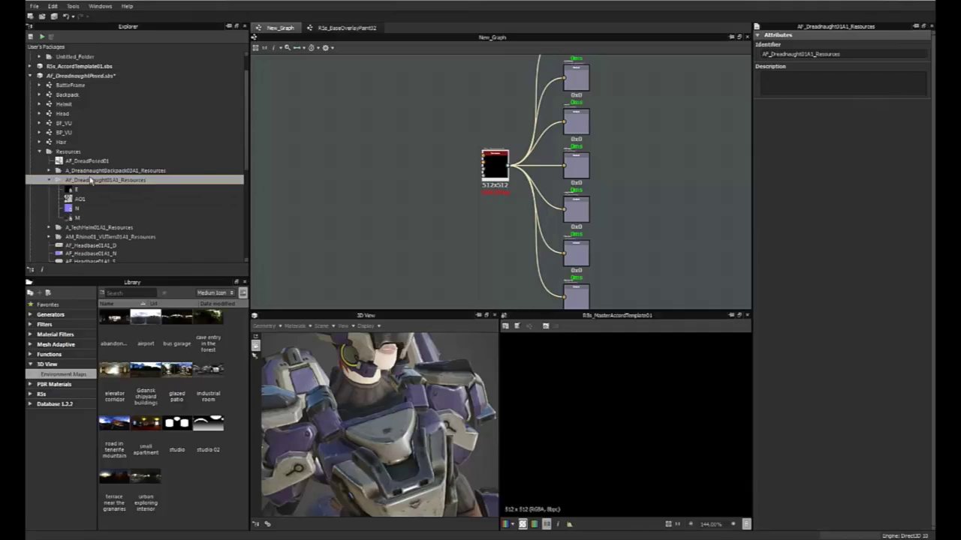
Step: Add the E, AO1, N and M maps from AF_Dreadnaught01A1_Resources to New_Graph as bitmap nodes
left_click(88, 217)
left_click(85, 193, "shift")
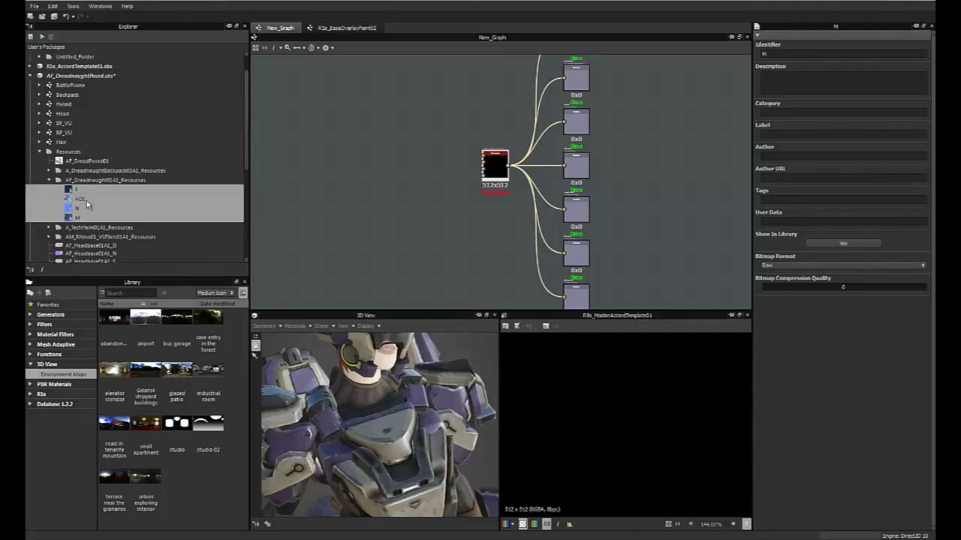
left_click_drag(86, 201, 375, 197)
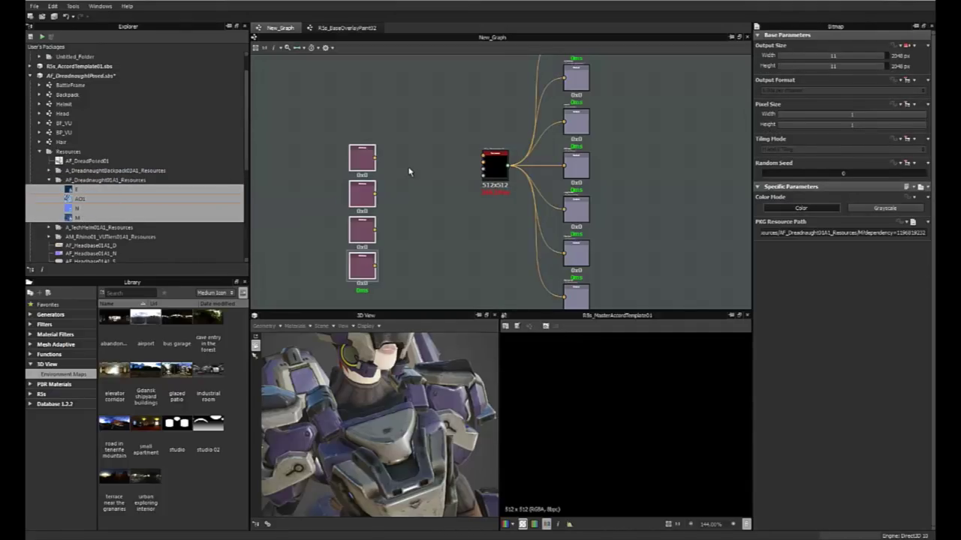
Step: Place the emissive and AO bitmaps beside the template instance and set both to Grayscale color mode
scroll(399, 161, "up", 1)
left_click_drag(358, 162, 461, 223)
left_click(885, 208)
left_click_drag(355, 201, 446, 164)
left_click(885, 208)
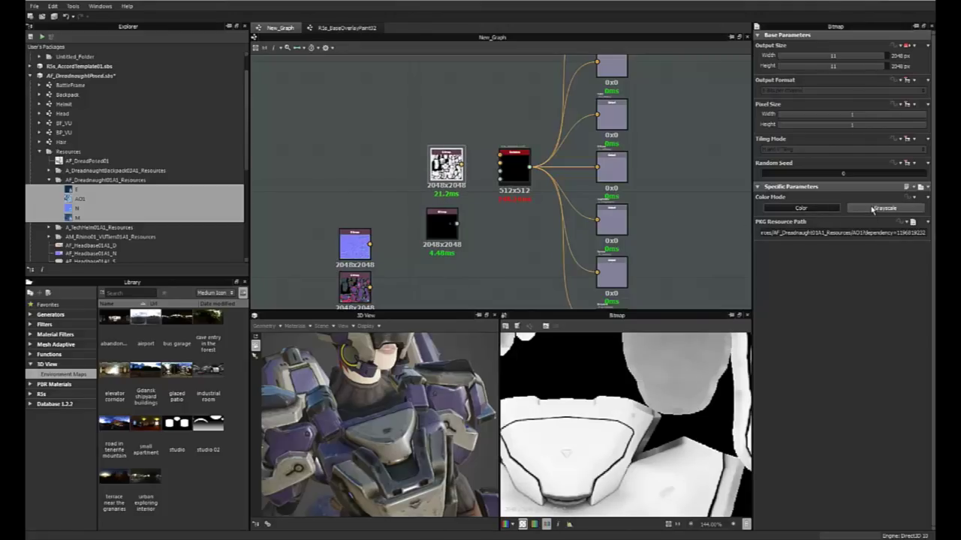
Step: Arrange the bitmaps in a column beside the template instance, ordered mask, normal, AO and emissive
left_click_drag(356, 246, 418, 127)
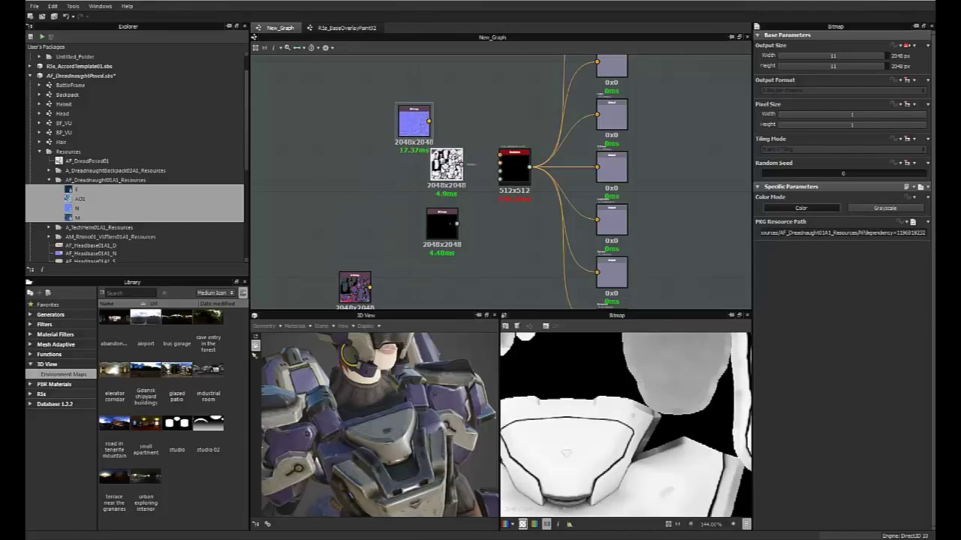
left_click_drag(448, 164, 447, 176)
left_click_drag(417, 133, 426, 142)
left_click_drag(354, 287, 417, 93)
scroll(584, 381, "down", 5)
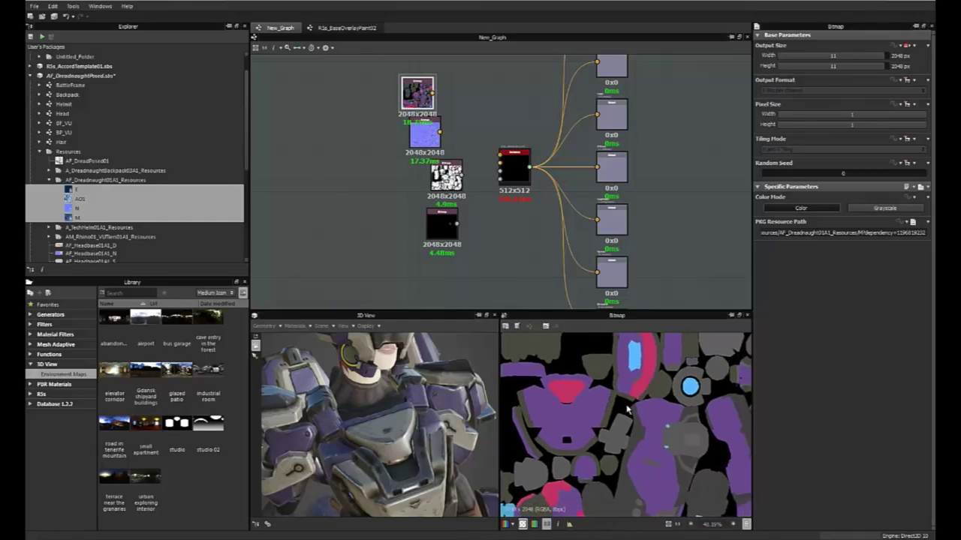
scroll(629, 388, "down", 2)
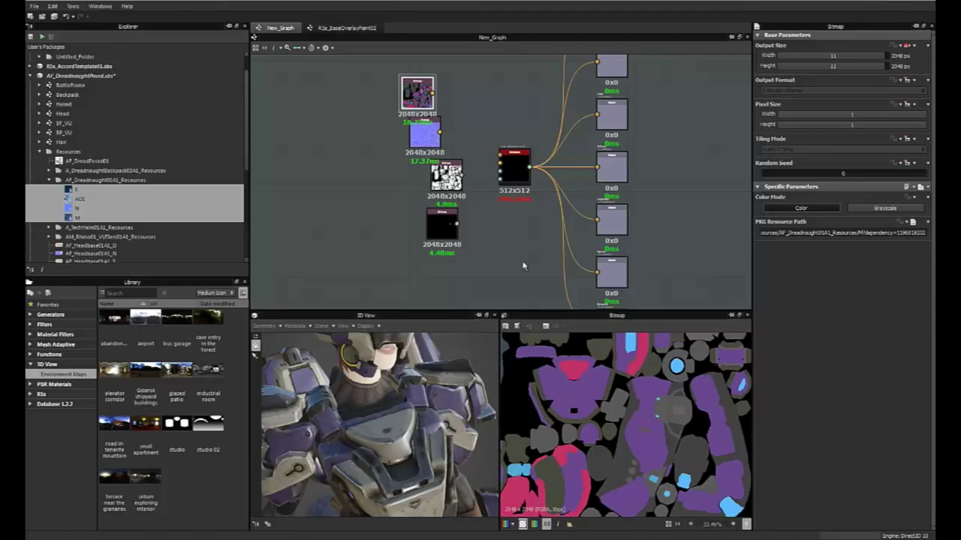
left_click_drag(441, 222, 446, 228)
left_click_drag(443, 176, 443, 186)
left_click(449, 148)
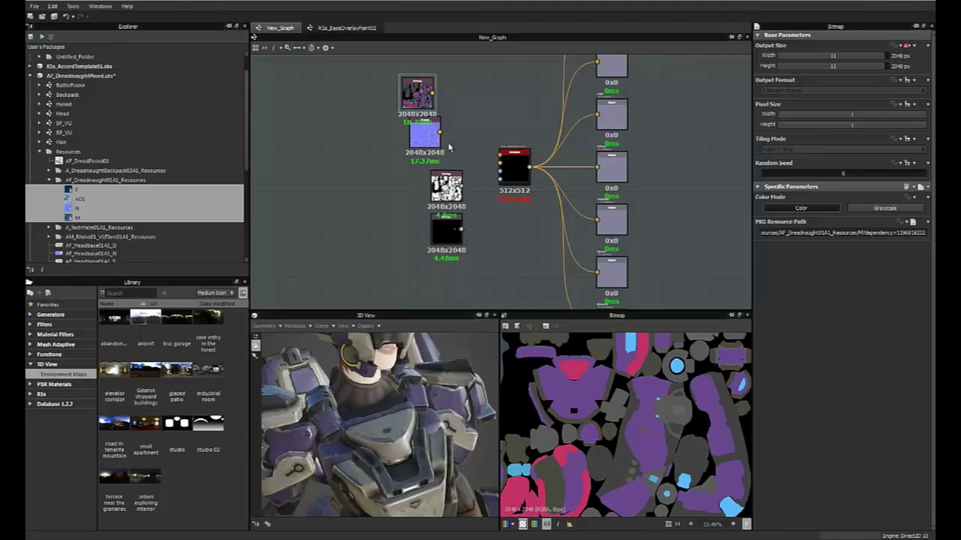
left_click_drag(432, 137, 450, 146)
left_click_drag(421, 97, 444, 95)
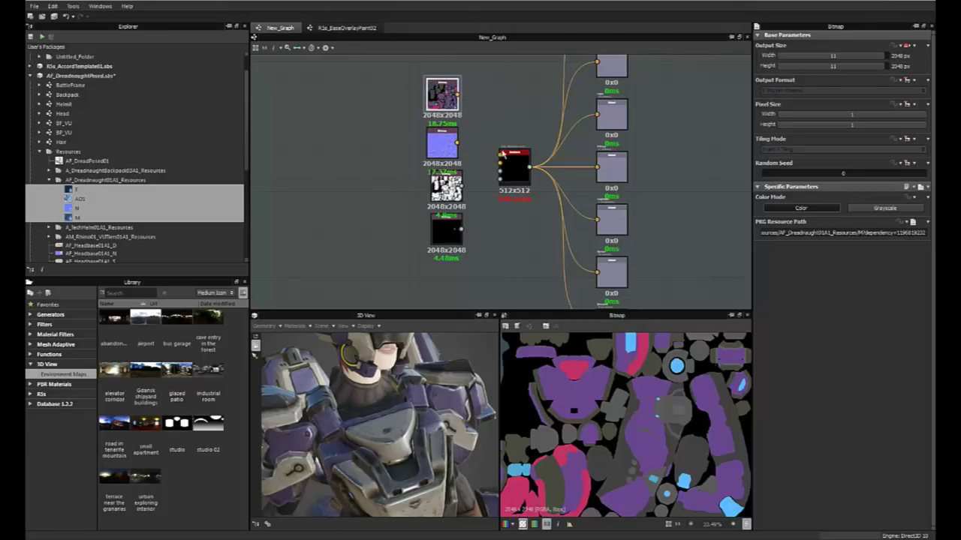
Step: Connect the mask, normal, AO and emissive bitmaps to the template instance's four inputs in that order
scroll(474, 115, "up", 3)
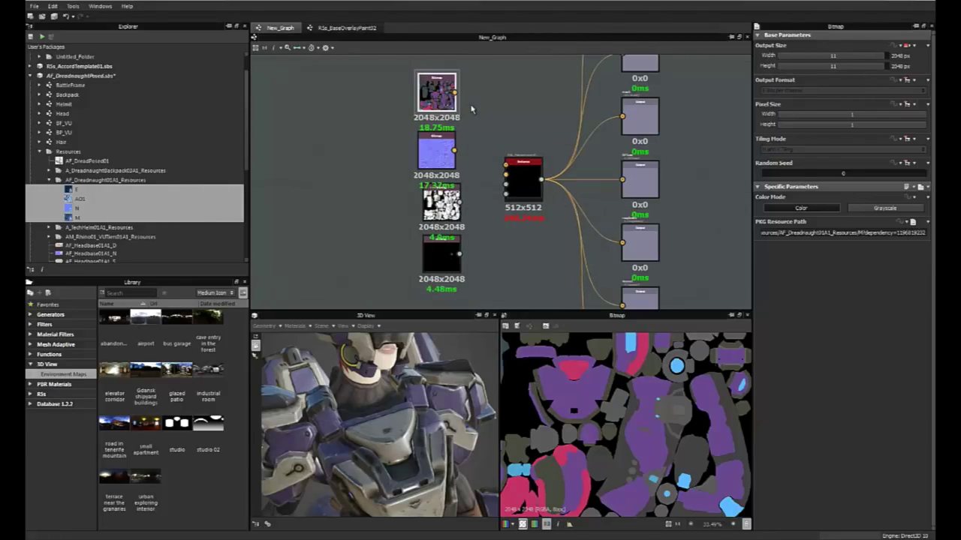
left_click(527, 193)
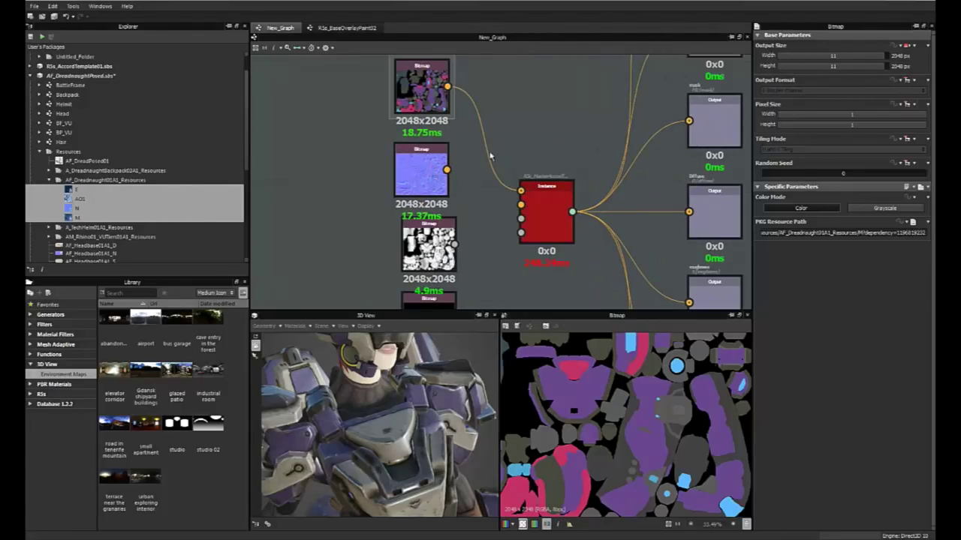
left_click_drag(447, 169, 518, 204)
middle_click_drag(487, 259, 455, 197)
left_click_drag(421, 182, 487, 157)
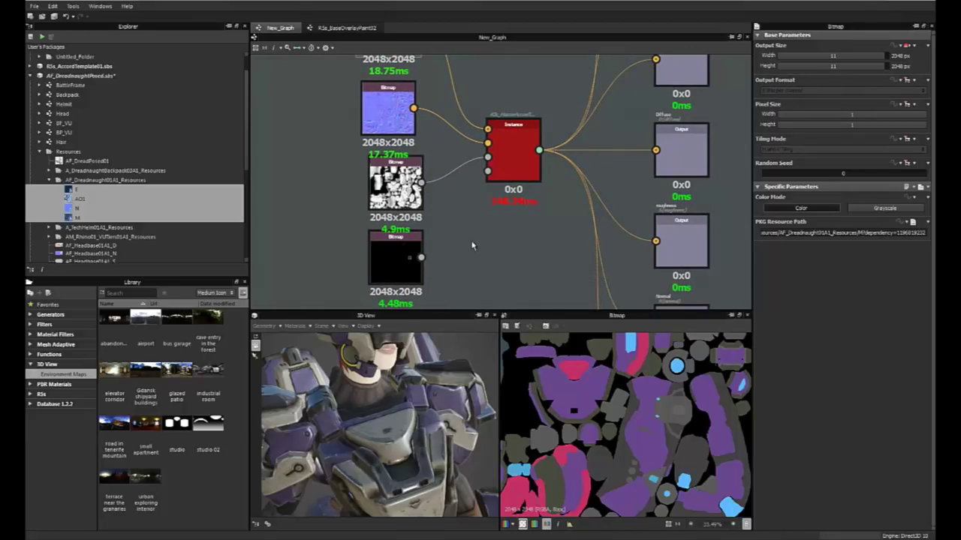
left_click_drag(421, 257, 488, 172)
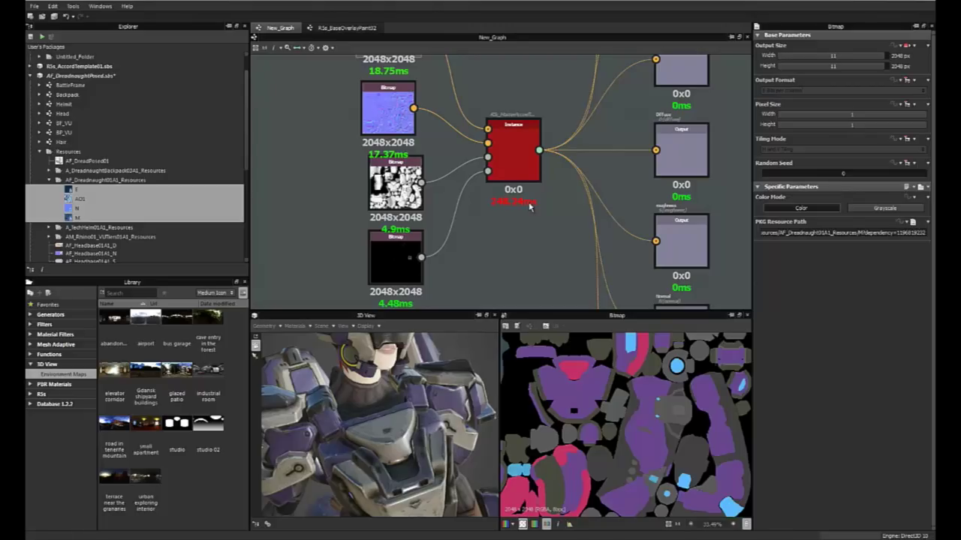
Step: Compute and preview the template's output nodes one by one, from anisotropy and metallic through diffuse and normal to emissive
scroll(530, 208, "down", 3)
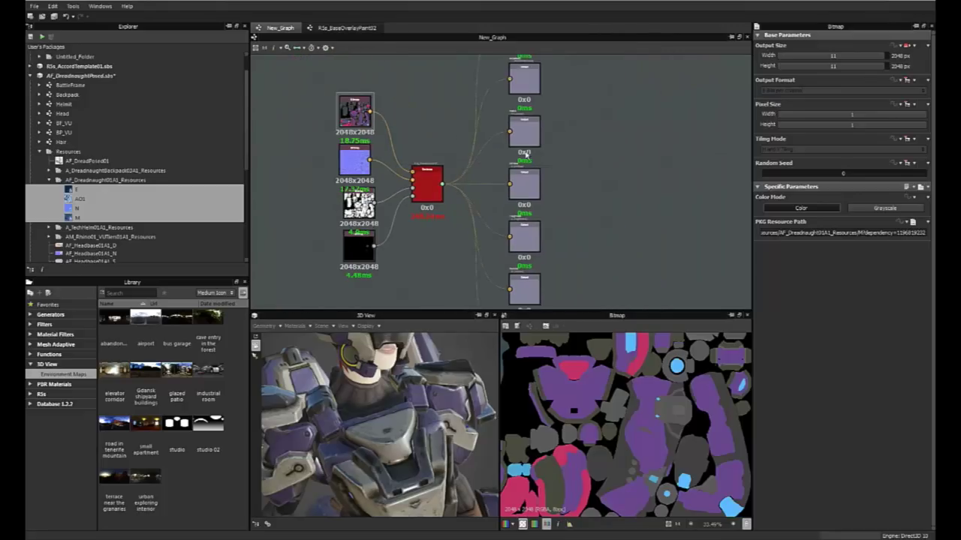
left_click(523, 82)
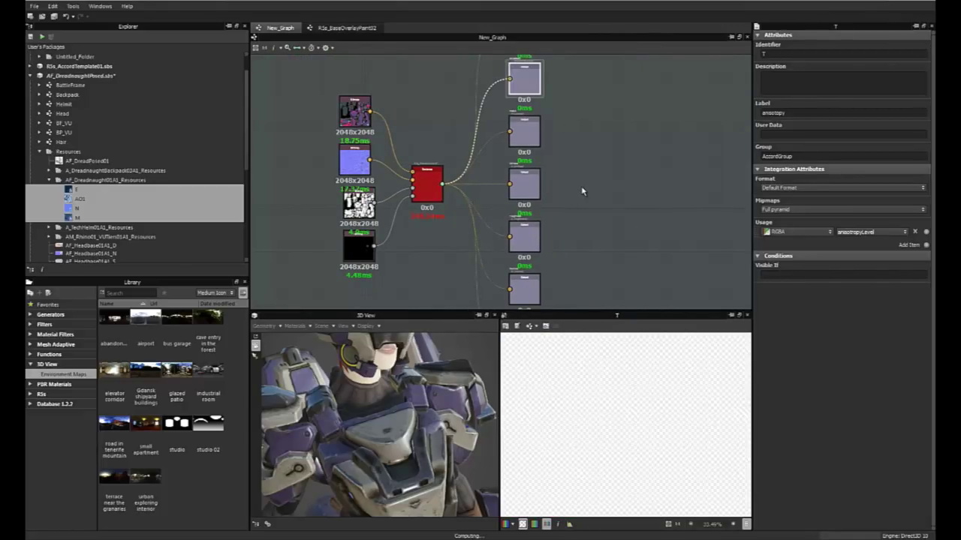
middle_click_drag(558, 142, 580, 164)
double_click(534, 158)
left_click(533, 230)
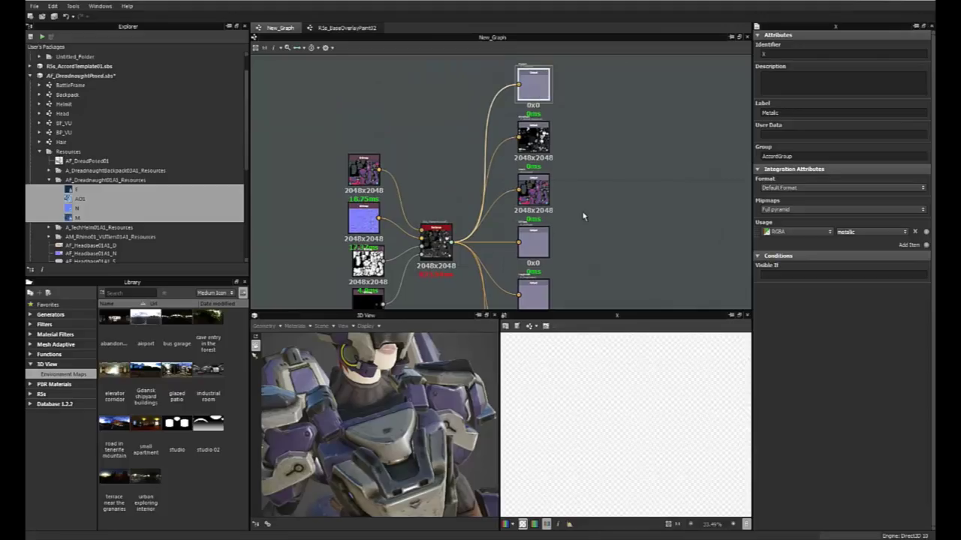
middle_click_drag(583, 215, 585, 184)
double_click(542, 208)
middle_click_drag(580, 237, 591, 174)
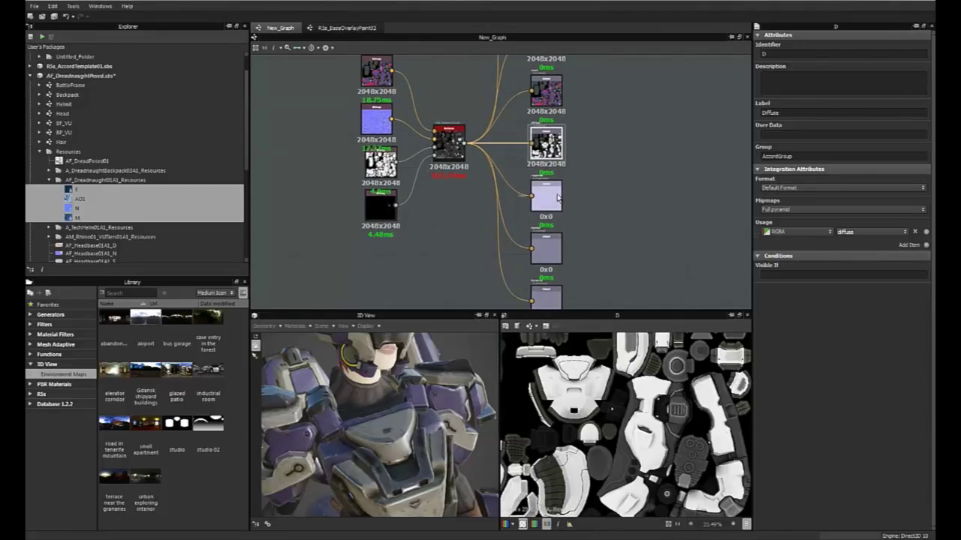
double_click(548, 198)
double_click(553, 250)
middle_click_drag(594, 260, 596, 188)
left_click(546, 227)
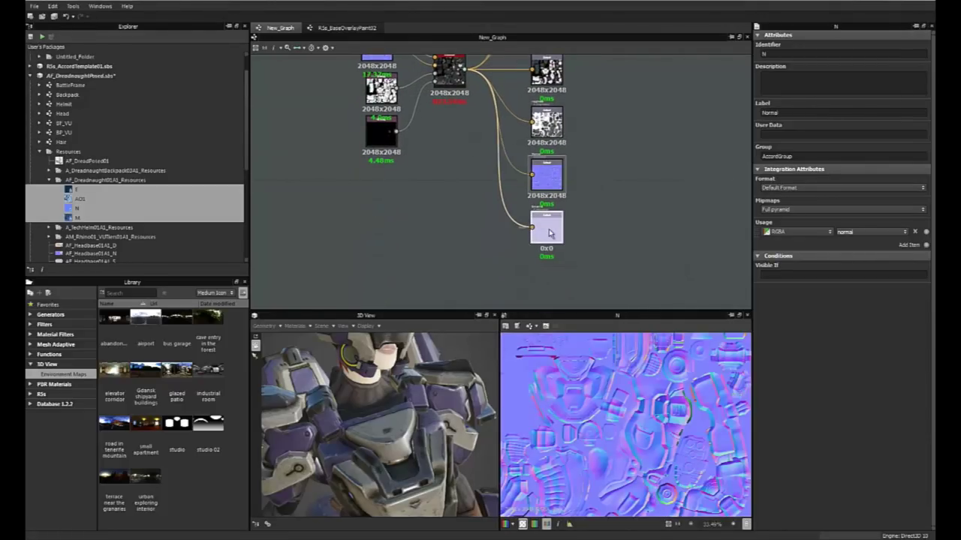
middle_click_drag(589, 71, 577, 180)
middle_click_drag(574, 113, 572, 159)
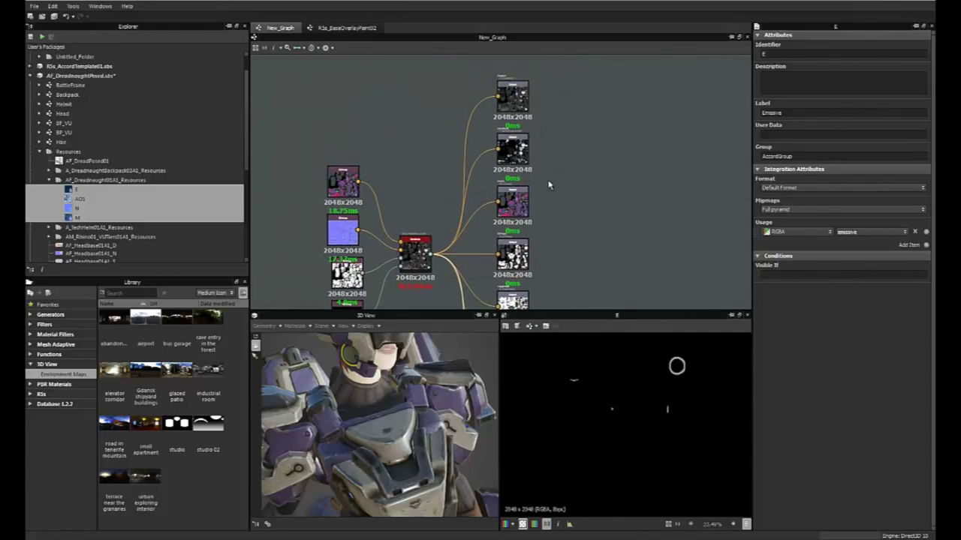
Step: Examine the armor panels and gloves in the computed Diffuse output map
middle_click_drag(564, 215, 571, 190)
scroll(571, 190, "down", 1)
left_click(538, 223)
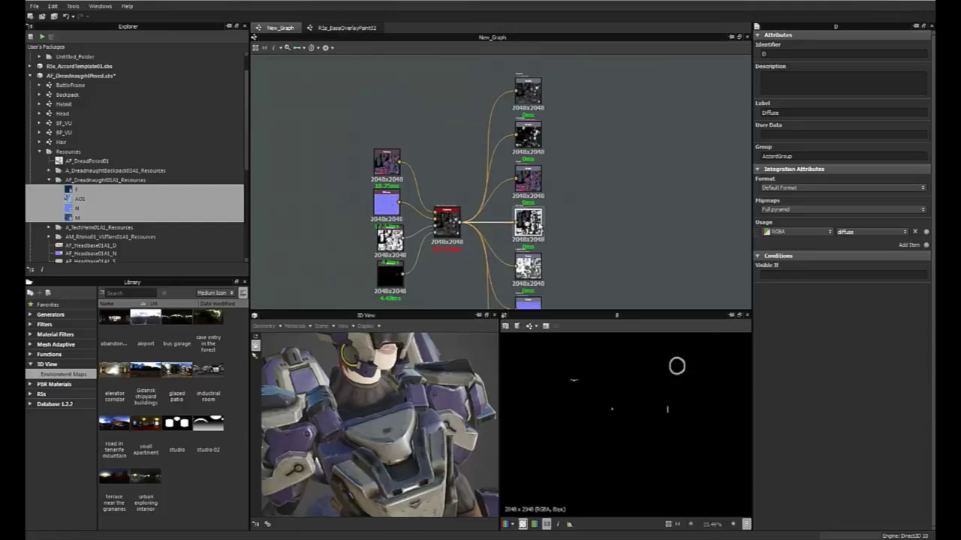
middle_click_drag(606, 394, 616, 418)
scroll(615, 420, "up", 4)
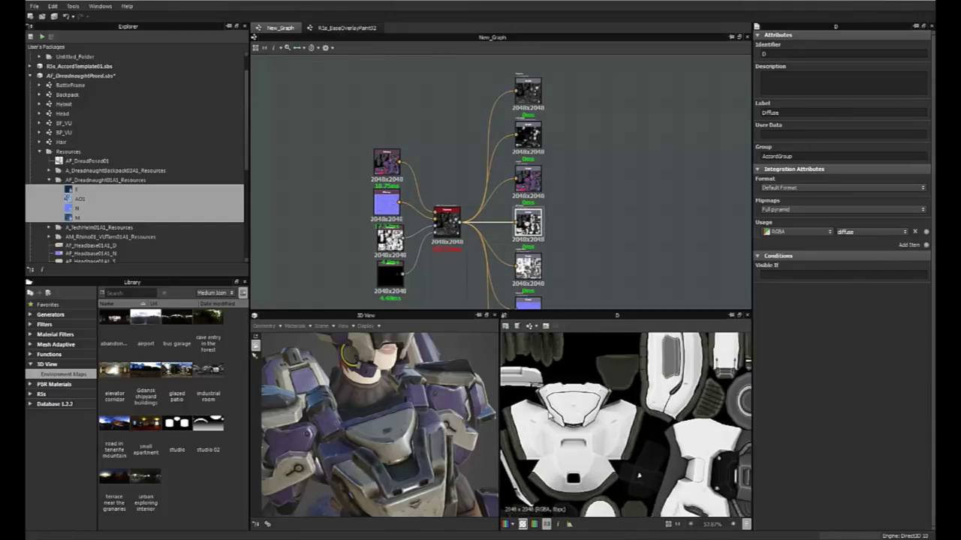
middle_click_drag(575, 387, 618, 419)
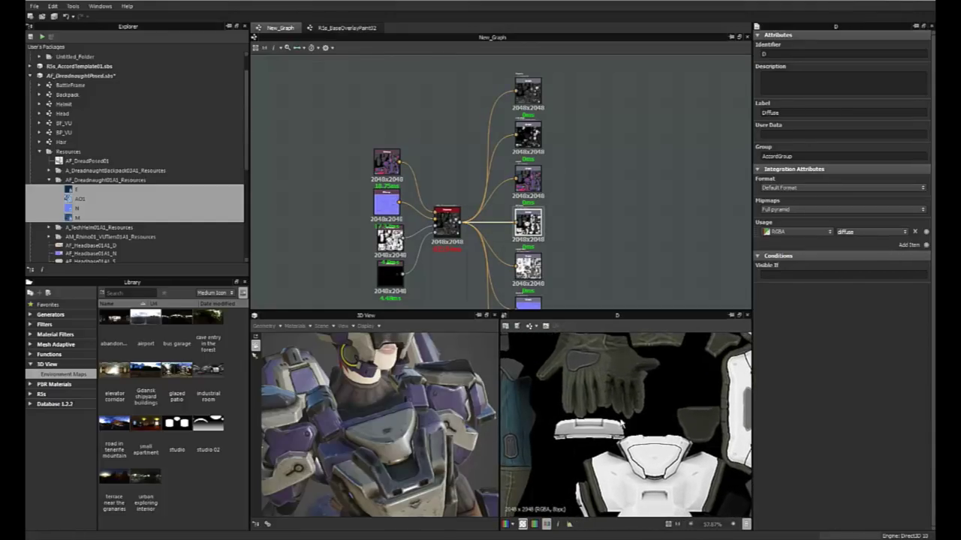
middle_click_drag(647, 459, 624, 401)
scroll(627, 410, "up", 1)
middle_click_drag(703, 407, 608, 415)
scroll(650, 398, "down", 2)
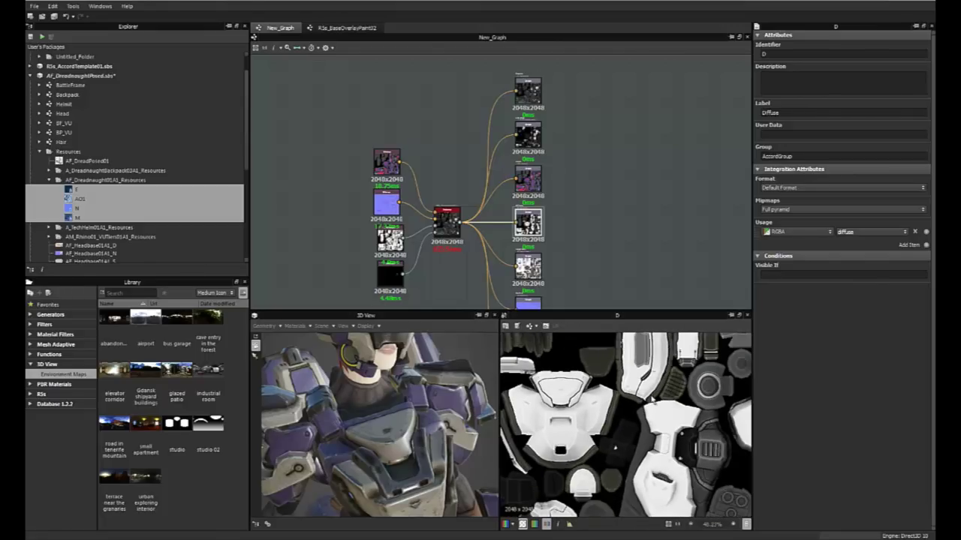
middle_click_drag(620, 476, 625, 430)
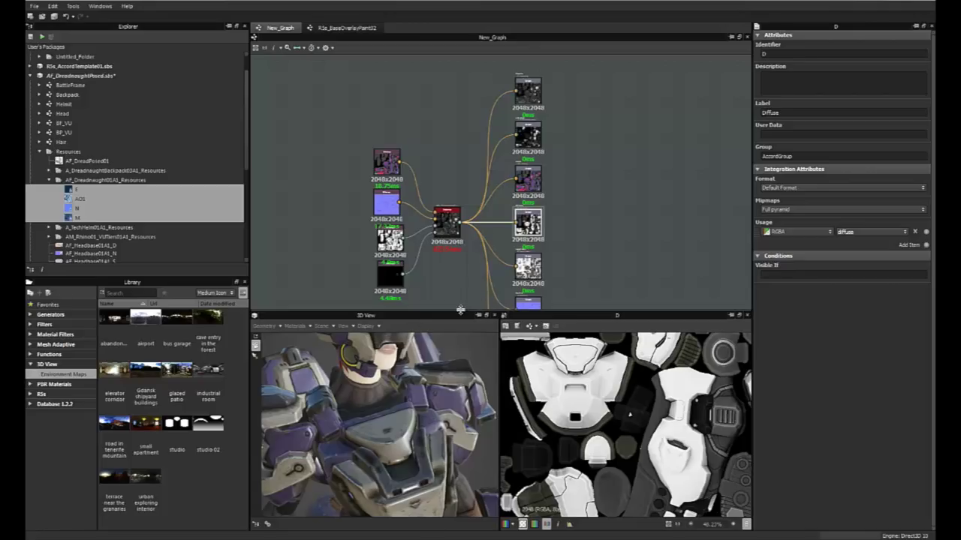
Step: Give the 3D and 2D views more height and examine the diffuse map's armor pieces
left_click_drag(460, 311, 455, 253)
middle_click_drag(662, 376, 668, 398)
scroll(668, 398, "down", 3)
middle_click_drag(676, 360, 630, 403)
scroll(656, 388, "up", 4)
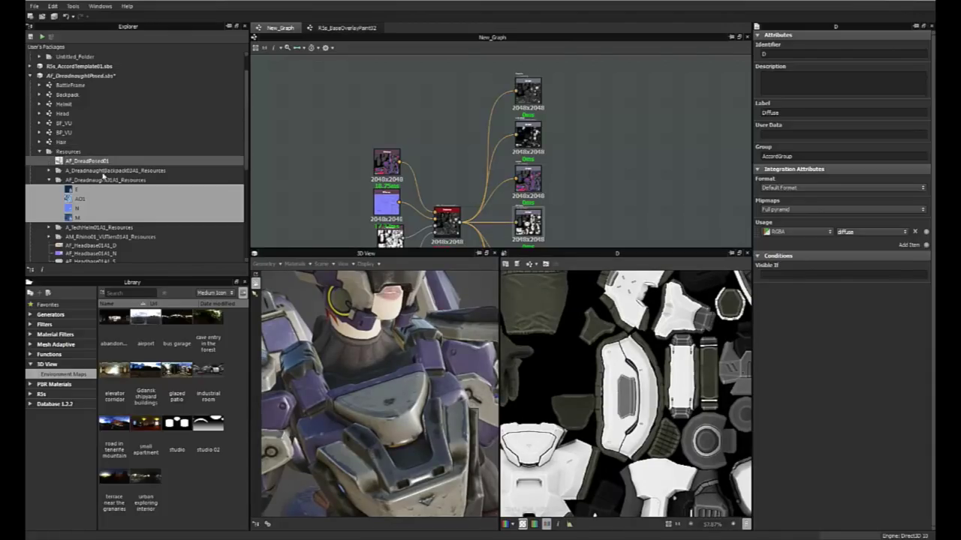
Step: Apply New_Graph's outputs to the character's body armor in the 3D view and inspect the hip and leg armor
left_click(39, 151)
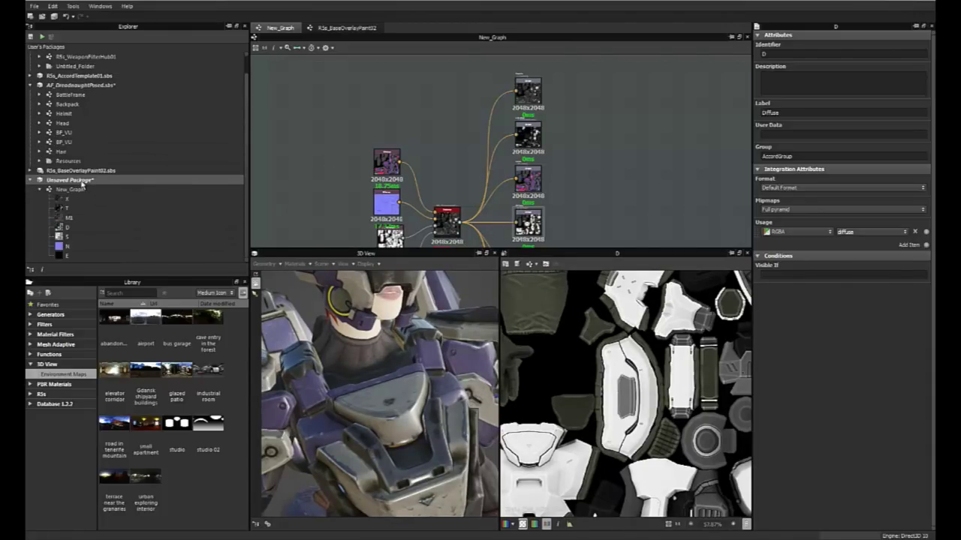
left_click(70, 180)
left_click(71, 189)
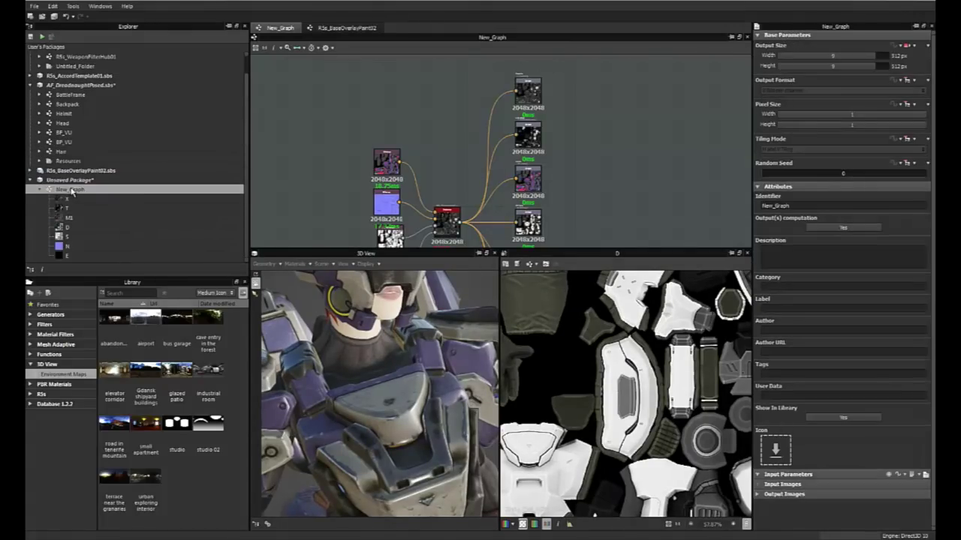
left_click_drag(73, 194, 357, 363)
left_click(375, 396)
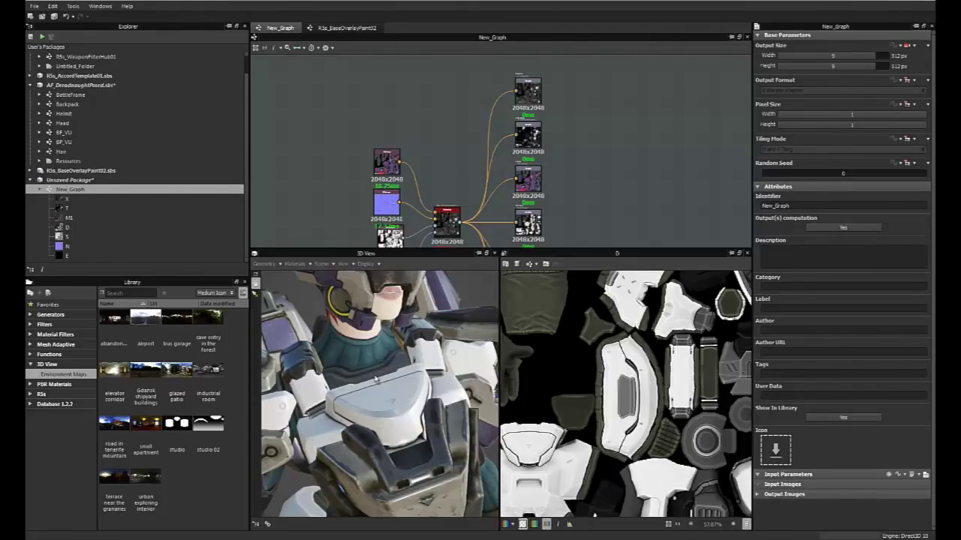
scroll(367, 411, "down", 6)
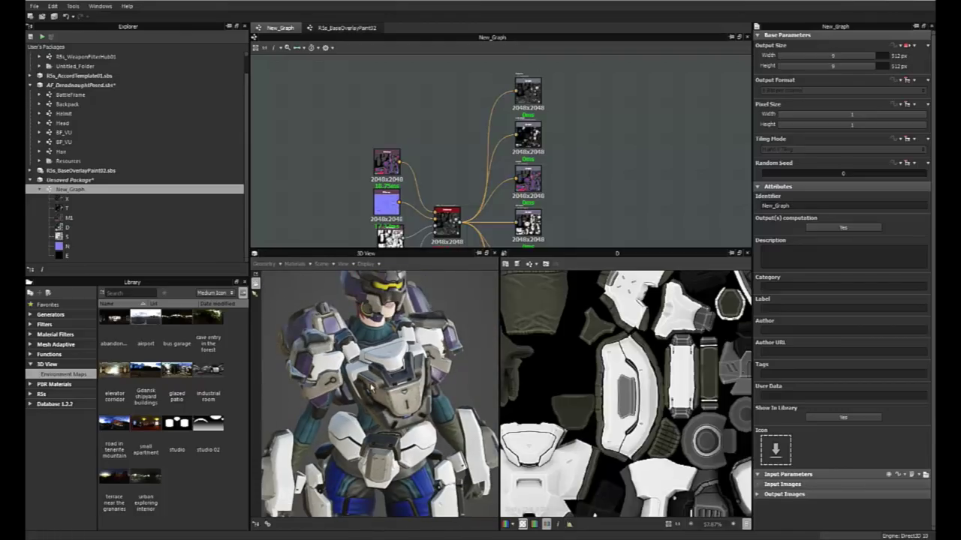
scroll(379, 397, "up", 3)
scroll(372, 404, "up", 2)
left_click_drag(380, 403, 491, 389)
scroll(407, 394, "up", 1)
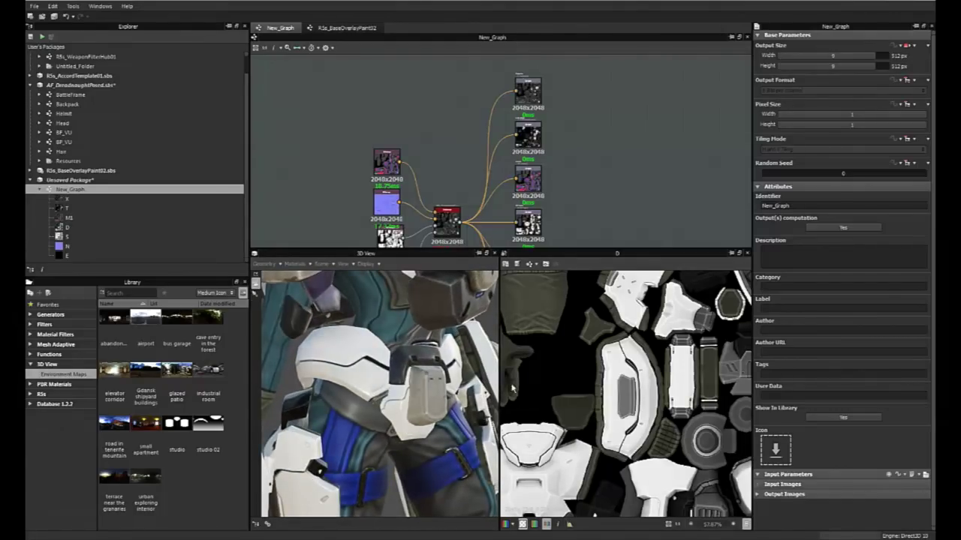
Step: Show the template instance's Basic Tools parameters with Color Select collapsed, and enlarge the parameter area and both previews
left_click(447, 224)
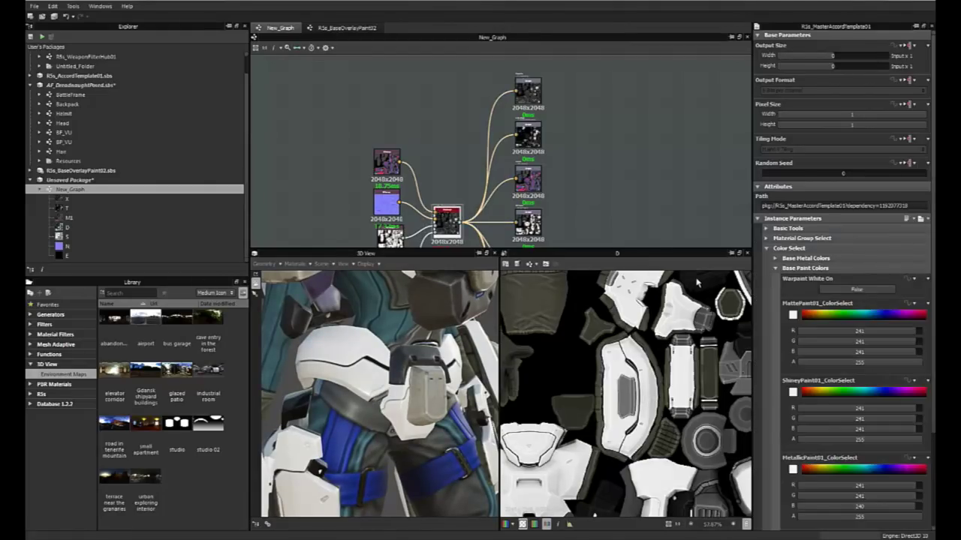
left_click(766, 248)
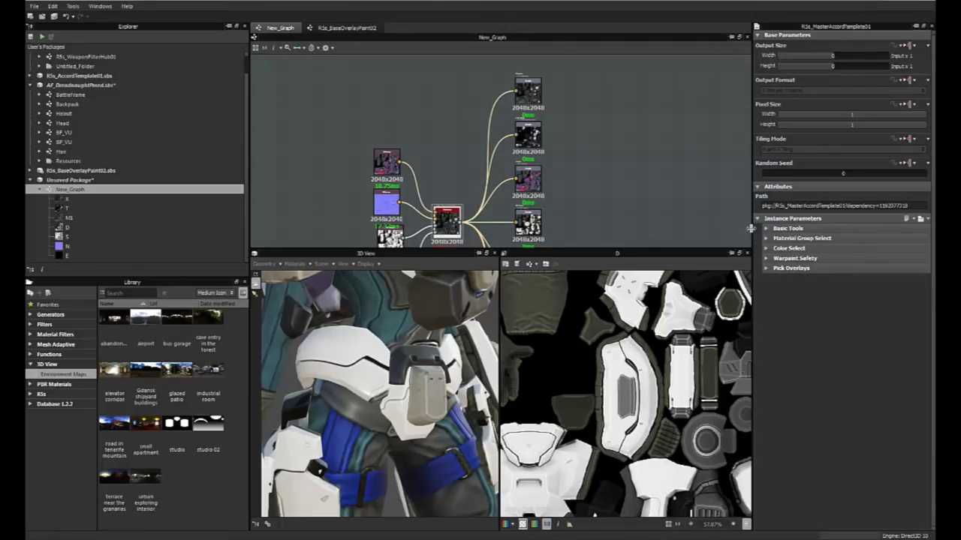
left_click_drag(751, 236, 612, 239)
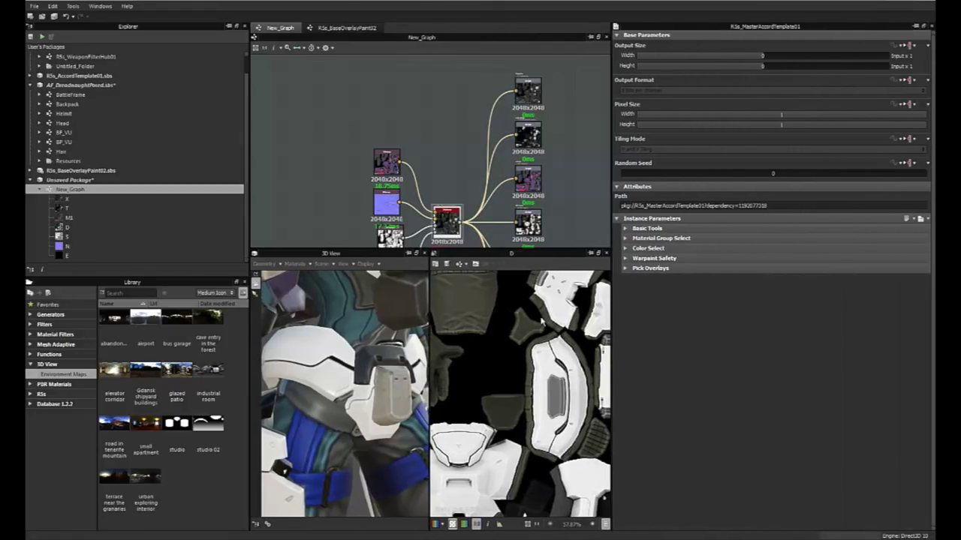
left_click_drag(501, 250, 501, 223)
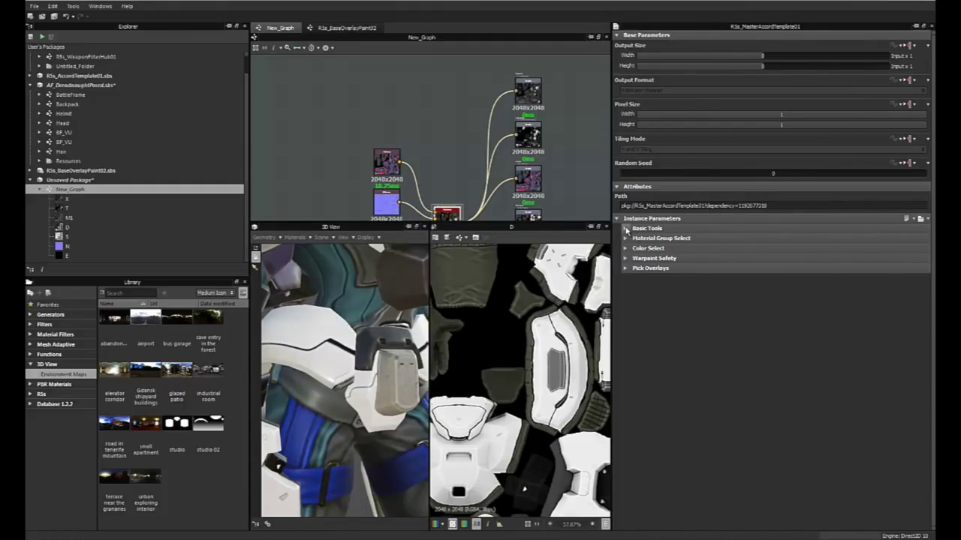
left_click(626, 230)
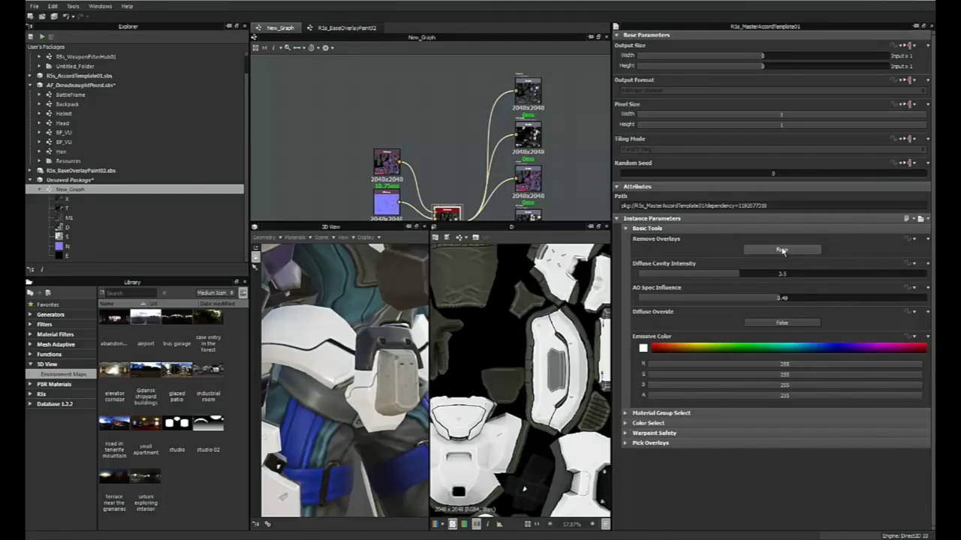
scroll(547, 376, "up", 5)
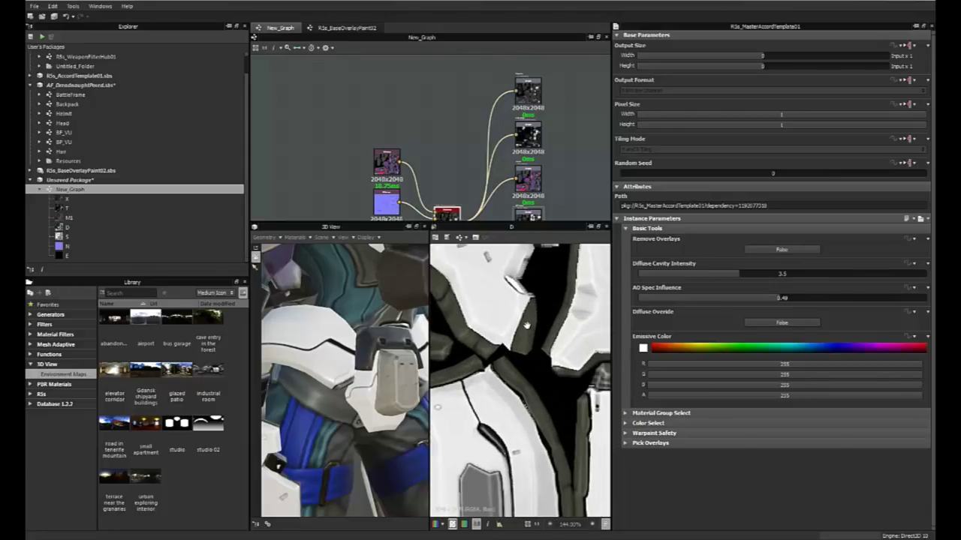
Step: Switch Remove Overlays to True to preview the armor without overlays, and return it to False
middle_click_drag(487, 315, 522, 330)
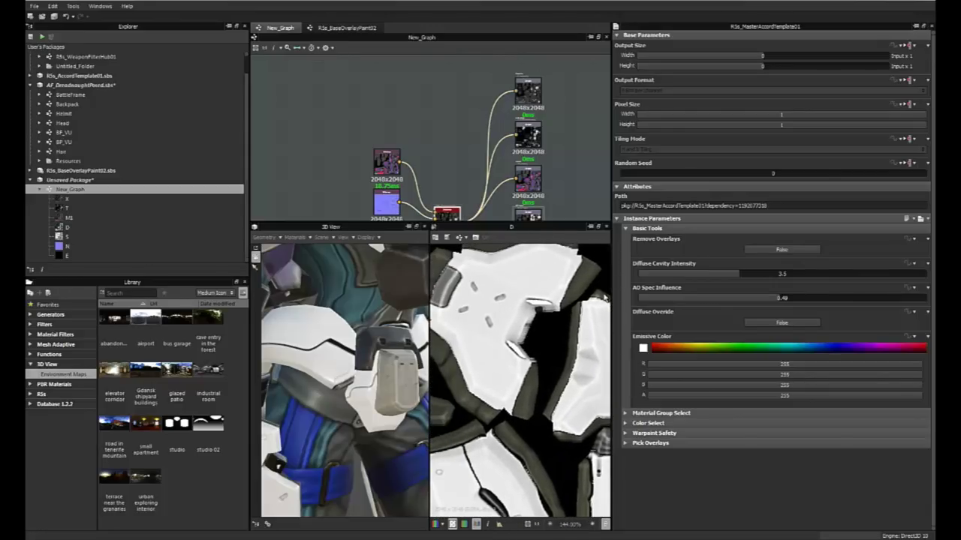
left_click(759, 252)
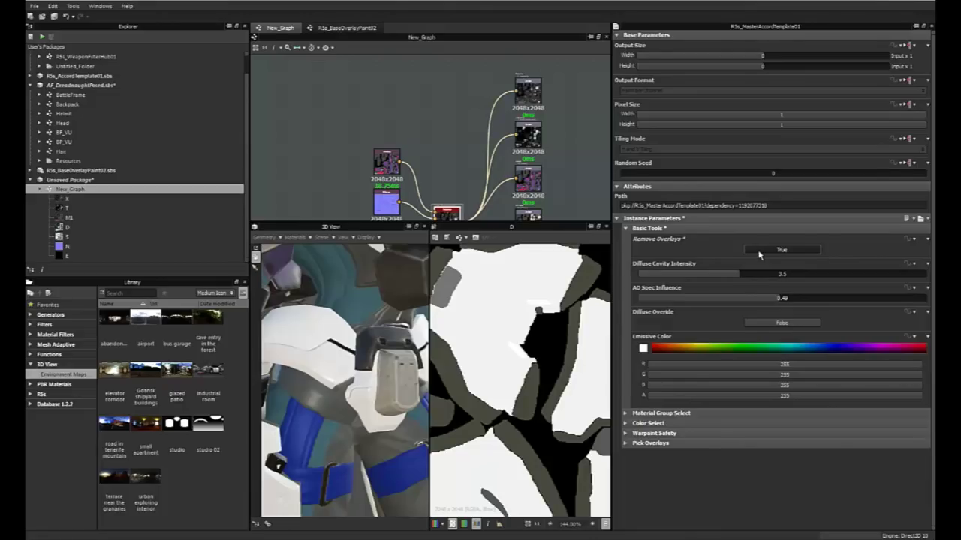
left_click(759, 252)
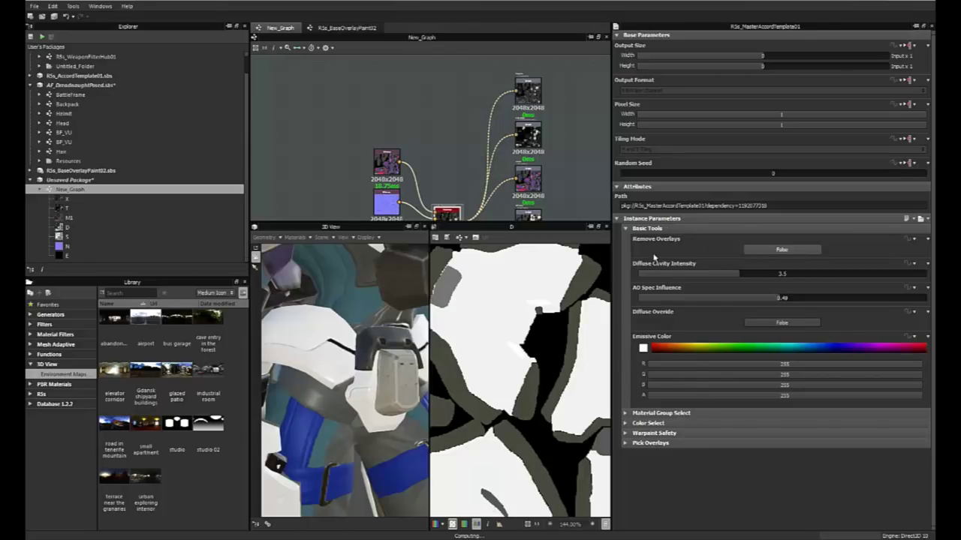
Step: Collapse Basic Tools, show Material Group Select, and set Gold01 to False under Base Metal Select
left_click(624, 229)
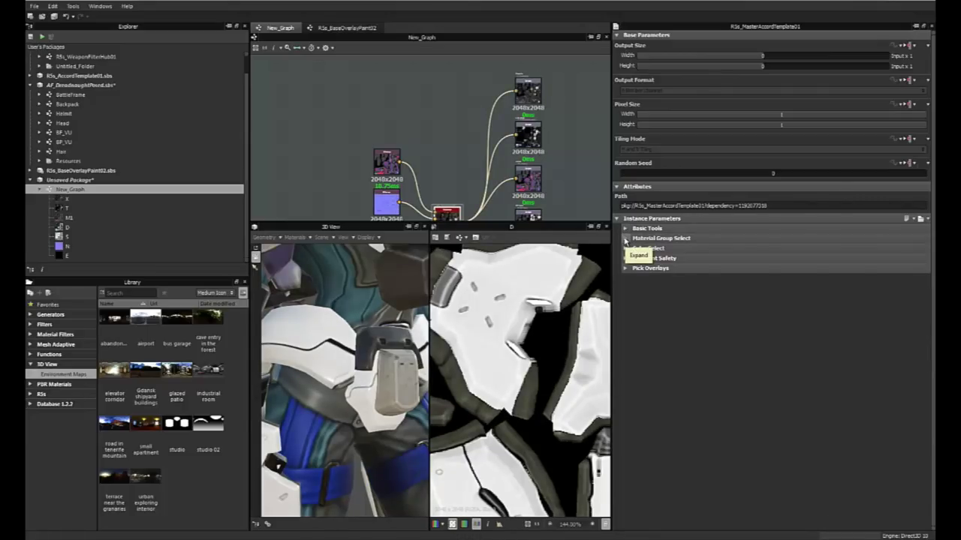
left_click(625, 238)
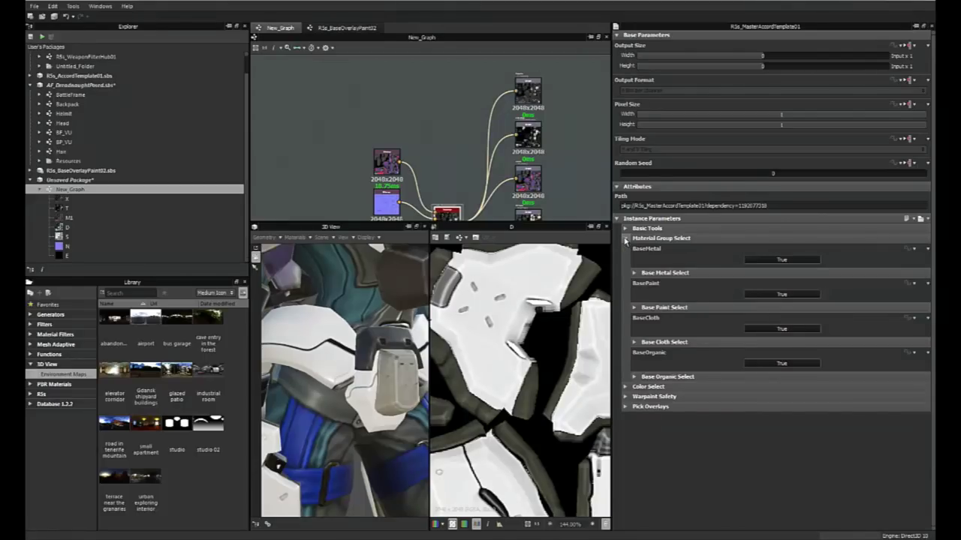
scroll(527, 359, "down", 5)
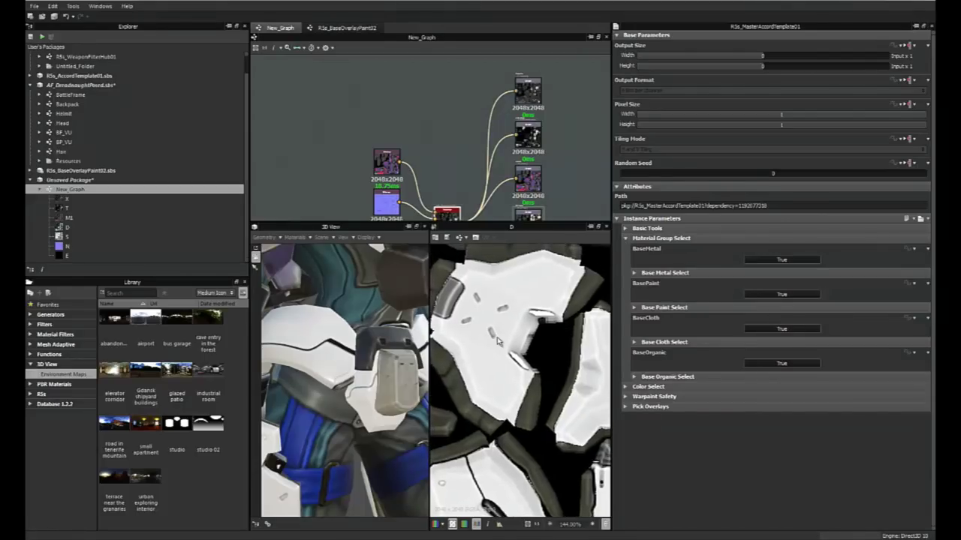
scroll(528, 359, "up", 2)
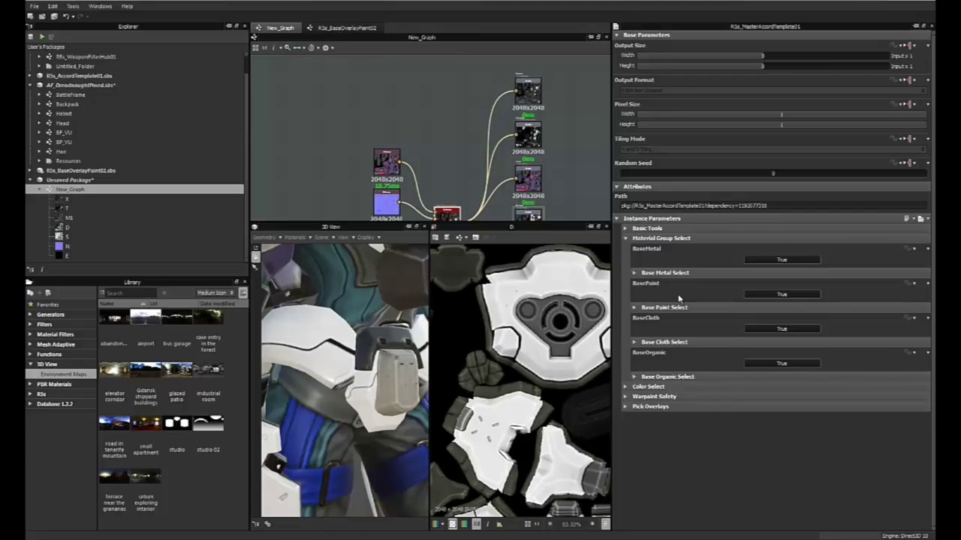
left_click(634, 273)
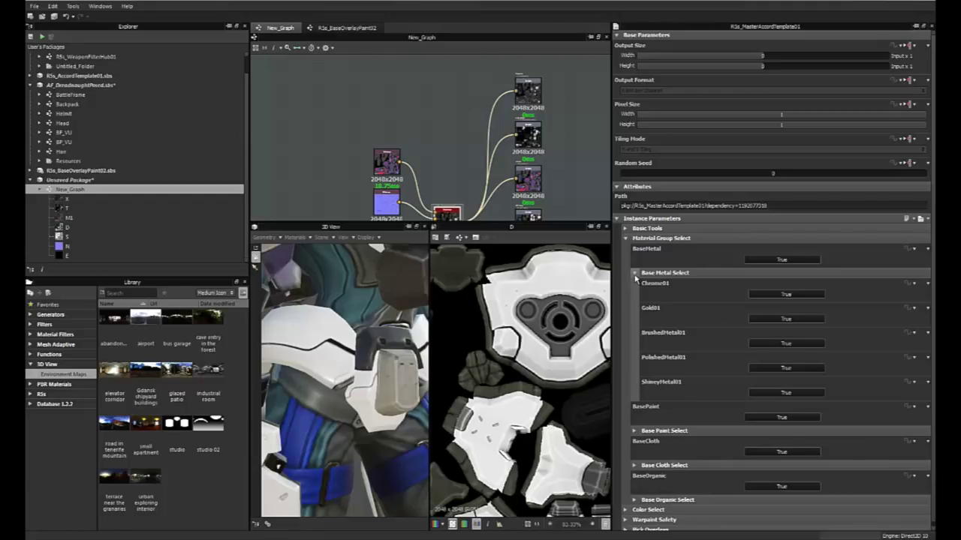
left_click(784, 319)
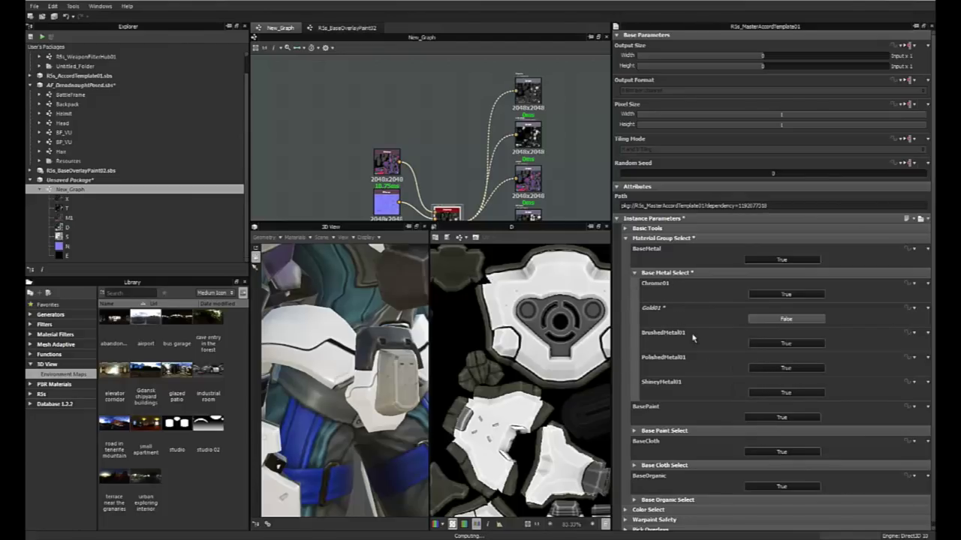
left_click(634, 274)
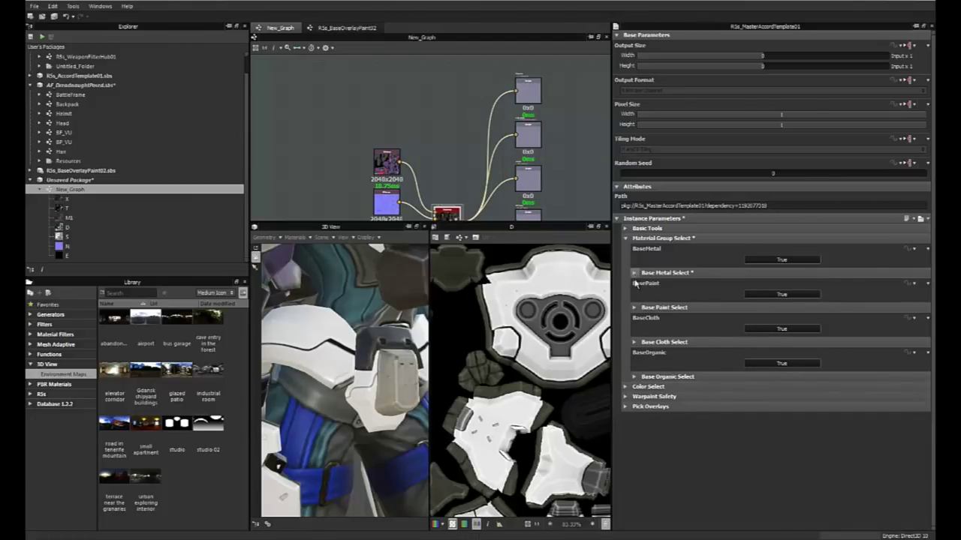
Step: Review the material switches in Base Cloth Select, and collapse it along with Material Group Select
left_click(635, 343)
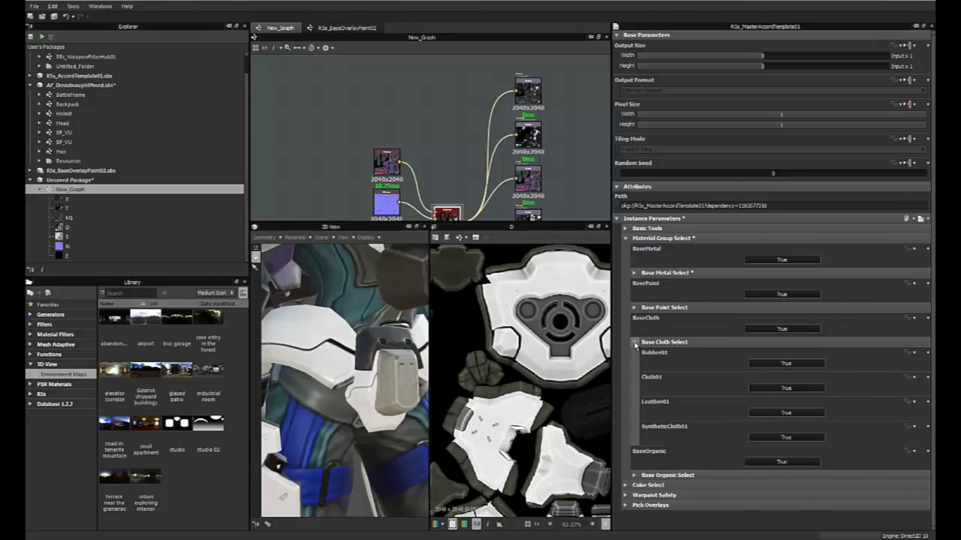
left_click(635, 343)
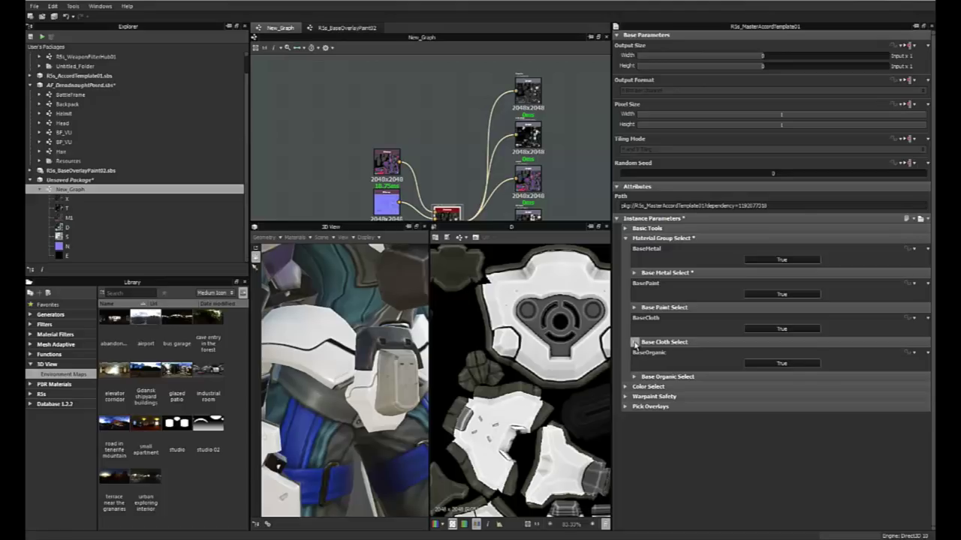
left_click(635, 344)
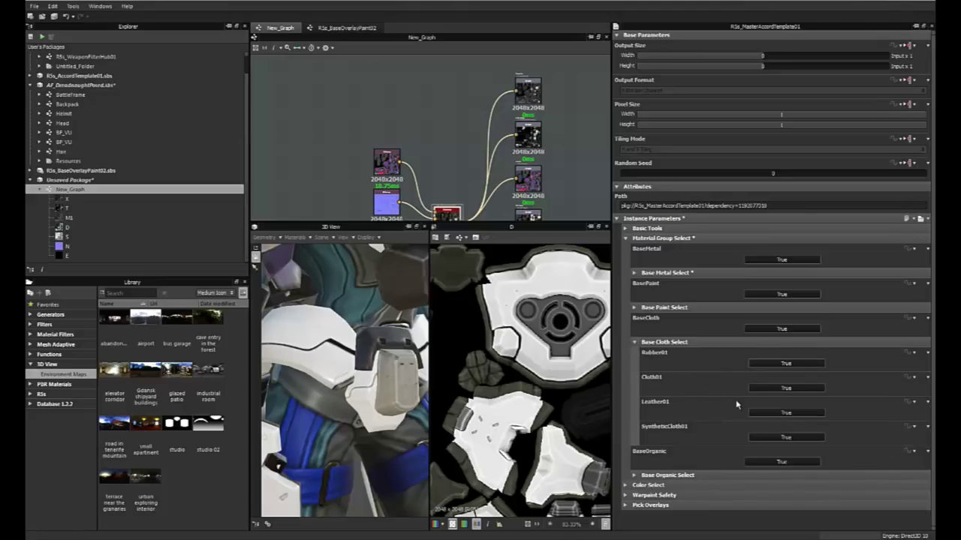
left_click(635, 342)
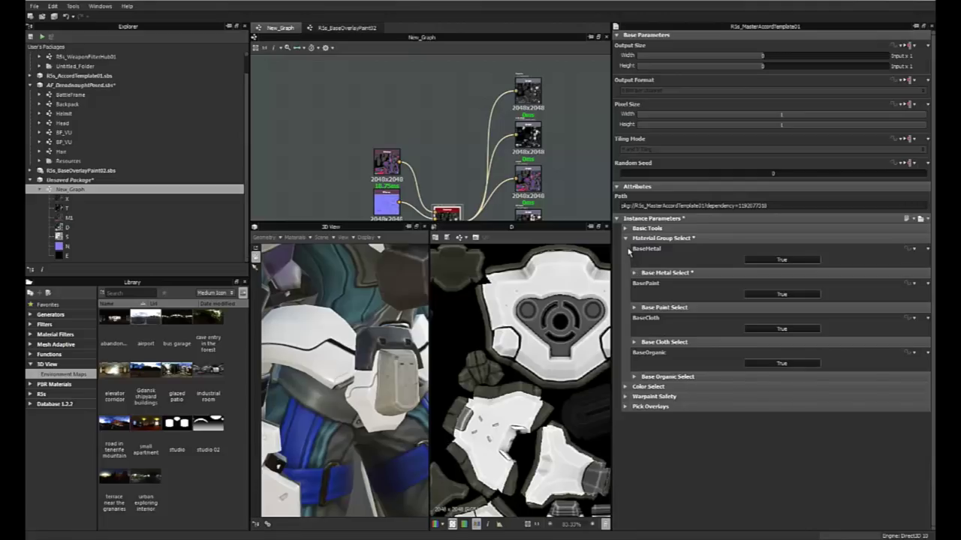
left_click(625, 239)
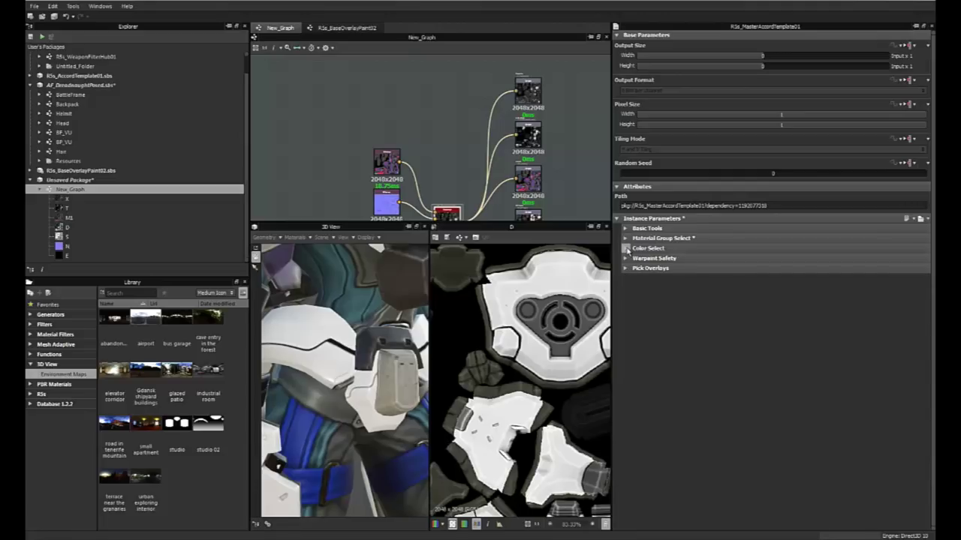
Step: In Color Select's Base Paint Colors, set MattePaint01_ColorSelect to dark red, RGB 139, 39, 39
left_click(625, 248)
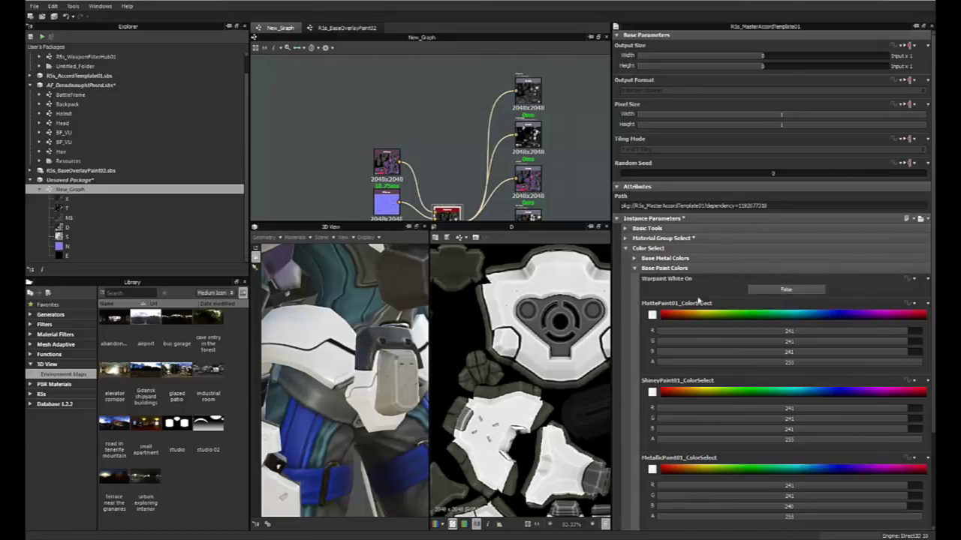
scroll(689, 304, "down", 3)
scroll(689, 304, "up", 3)
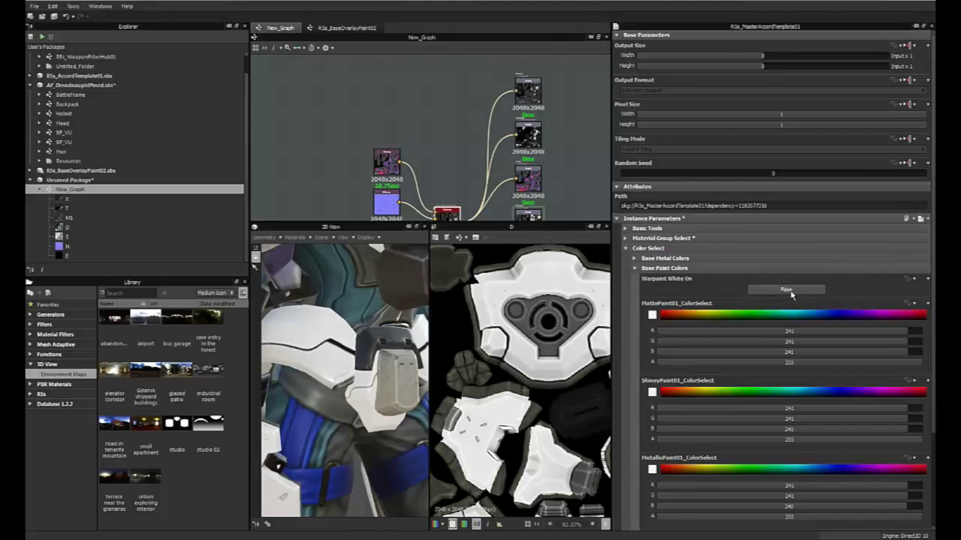
left_click(652, 315)
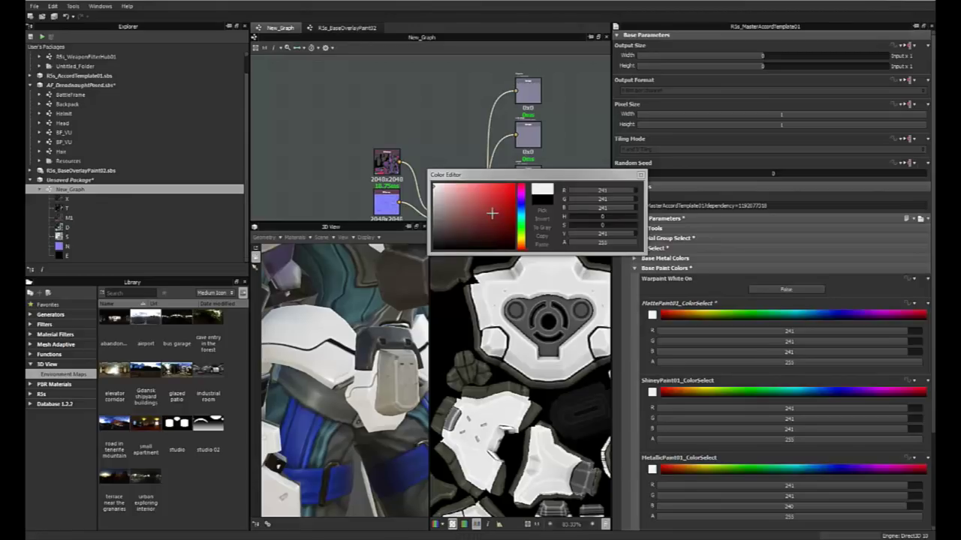
left_click(492, 213)
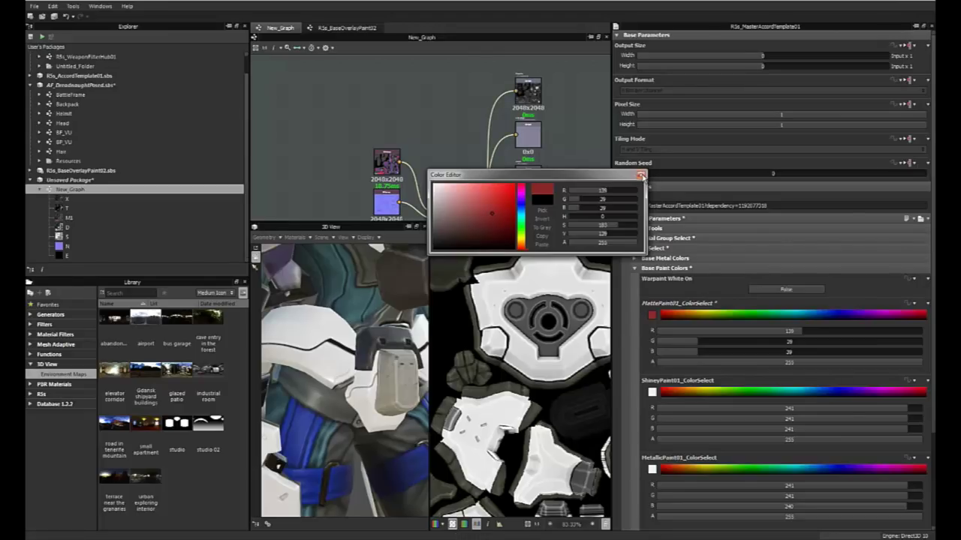
left_click(641, 175)
Step: Set ShineyPaint01_ColorSelect to blue, RGB 26, 26, 171
left_click(652, 391)
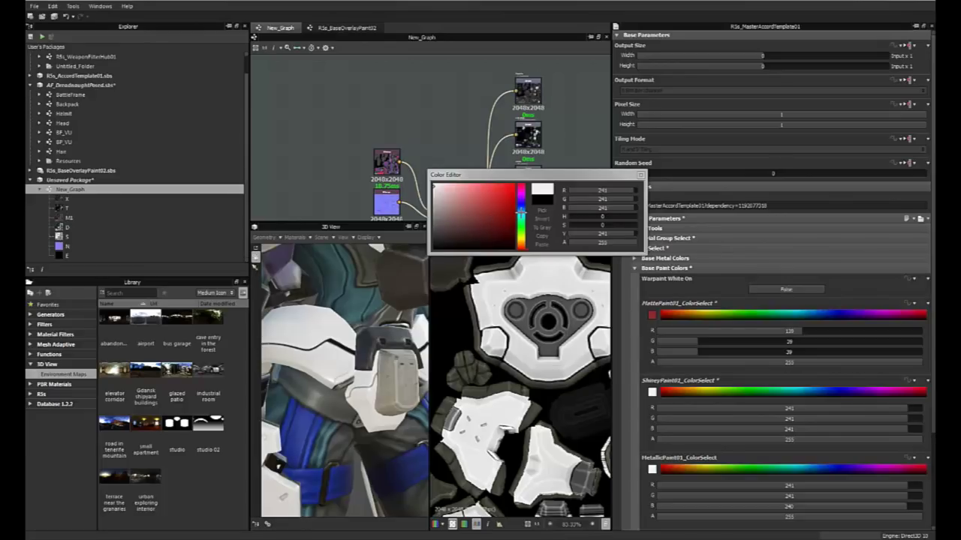
left_click(520, 207)
left_click(503, 204)
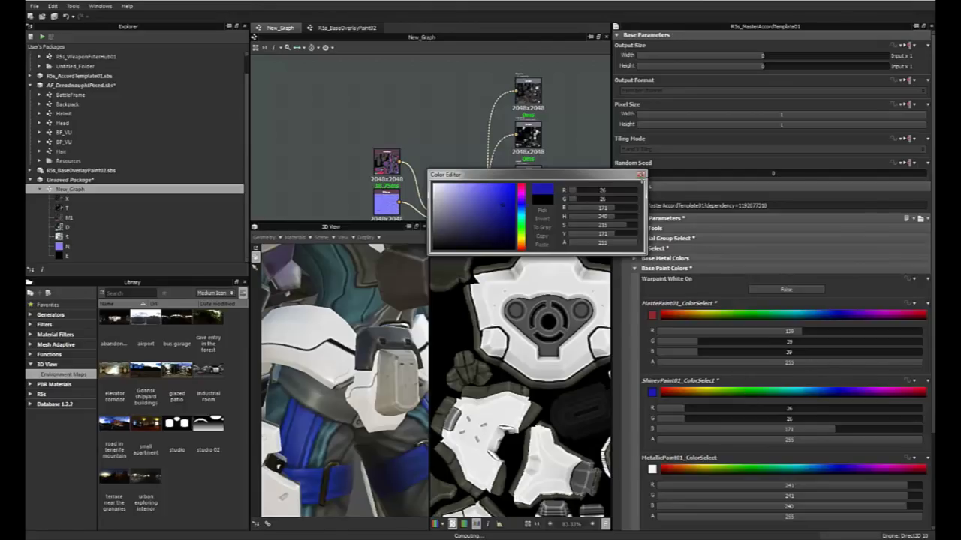
left_click(641, 175)
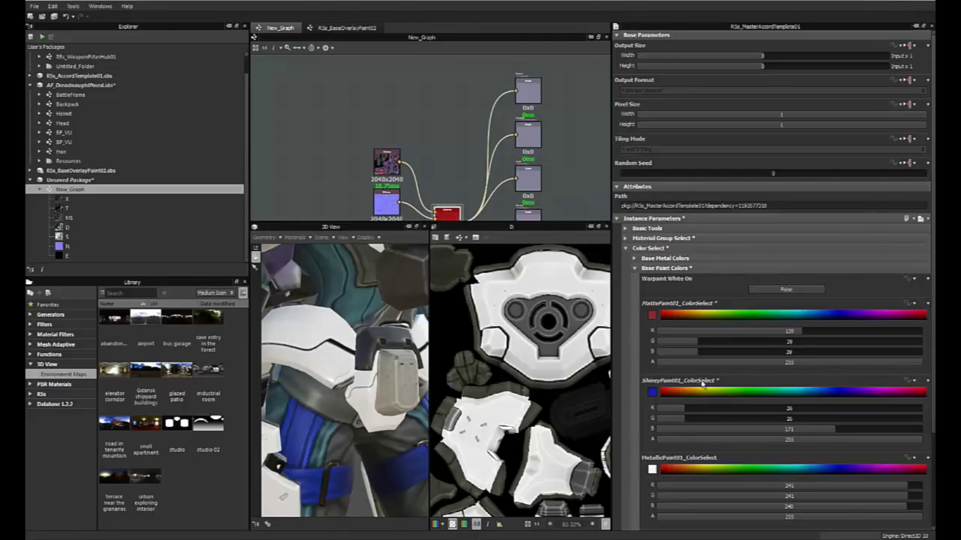
Step: Set DullPaint01_ColorSelect to bright red and inspect the recolored armor pieces in the diffuse map
scroll(714, 436, "down", 4)
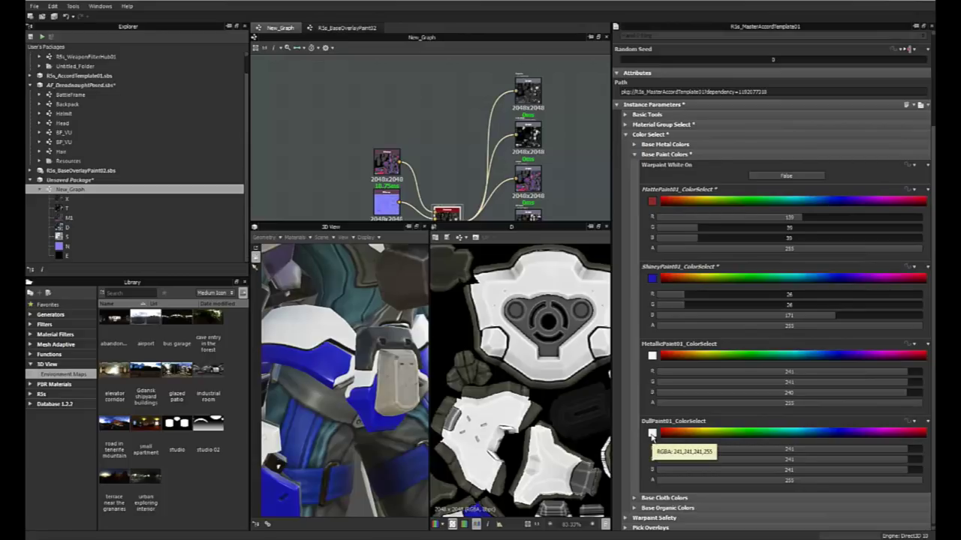
left_click(653, 434)
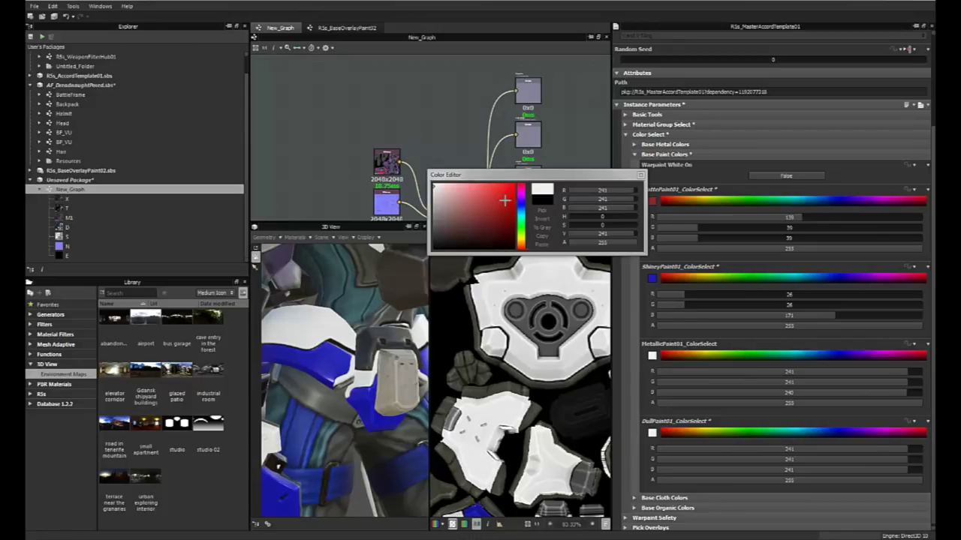
left_click(509, 192)
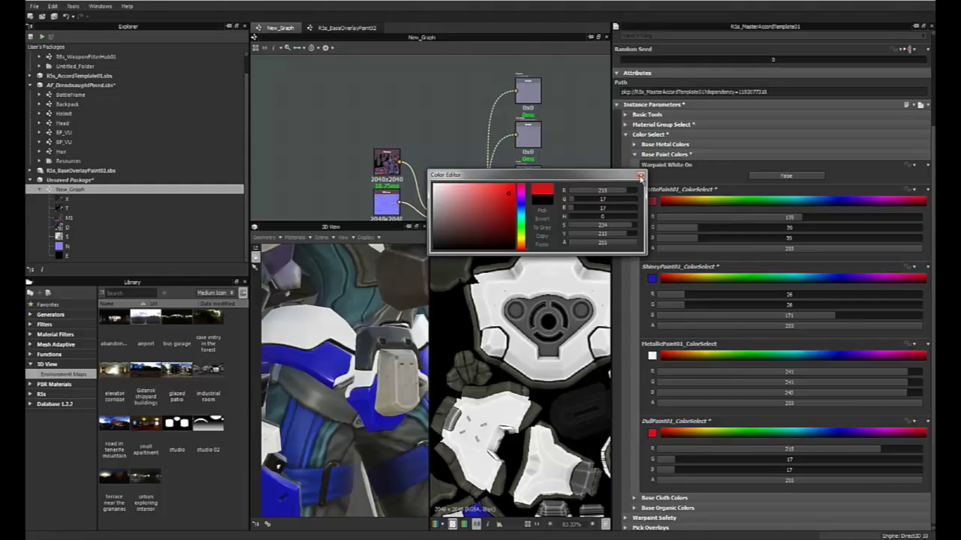
left_click(640, 177)
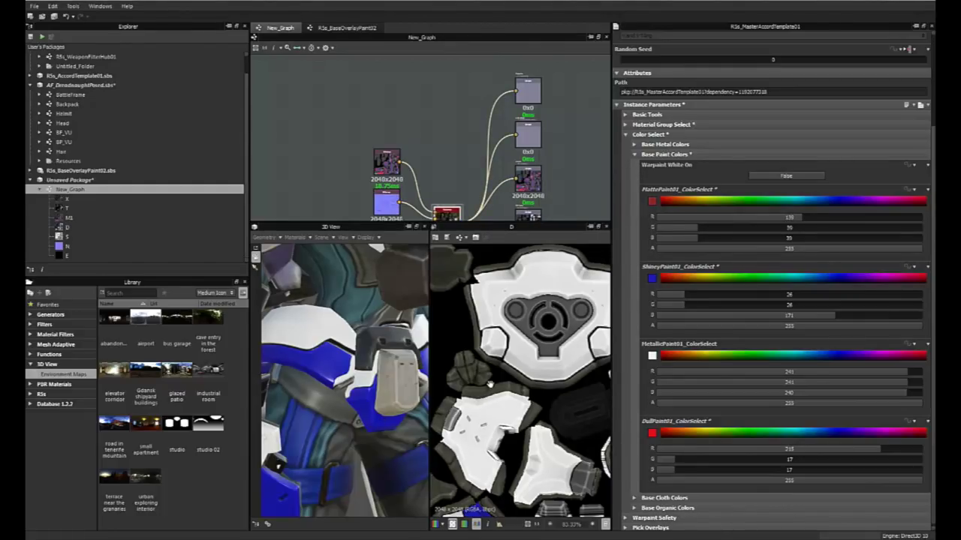
scroll(492, 388, "down", 5)
scroll(492, 388, "up", 3)
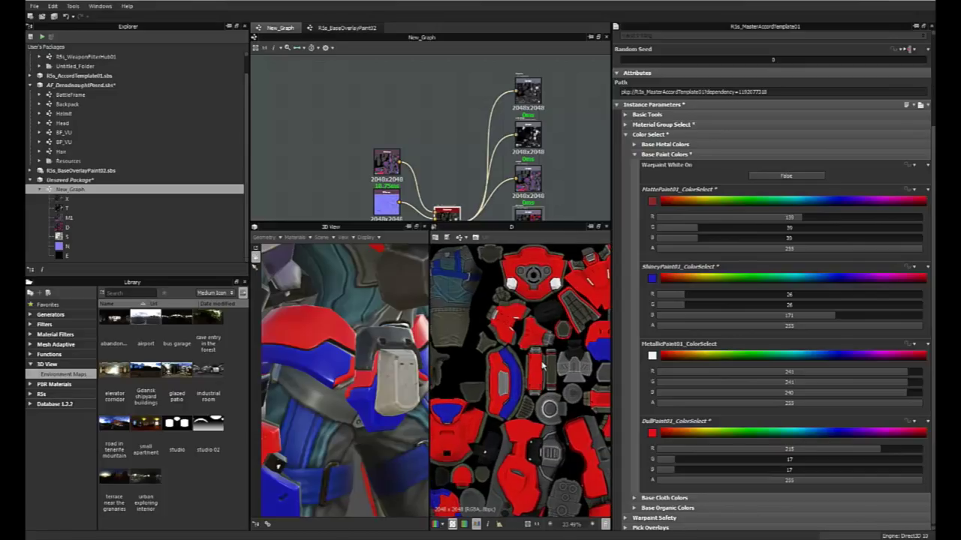
scroll(556, 361, "up", 1)
middle_click_drag(556, 360, 544, 420)
middle_click_drag(536, 339, 515, 423)
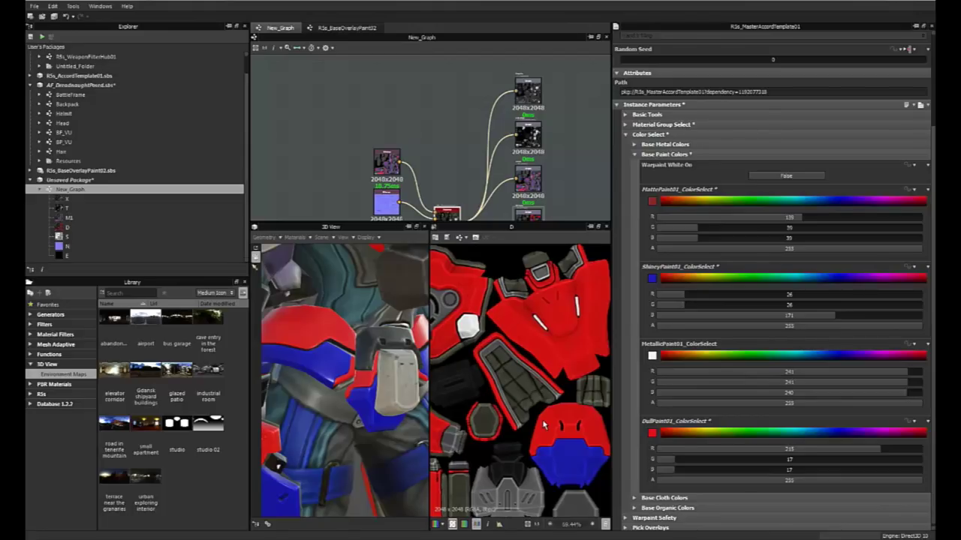
Step: Compare the armor with Warpaint White On enabled and disabled, leave it True, collapse Base Paint Colors, and inspect the hip armor in 3D
left_click(778, 178)
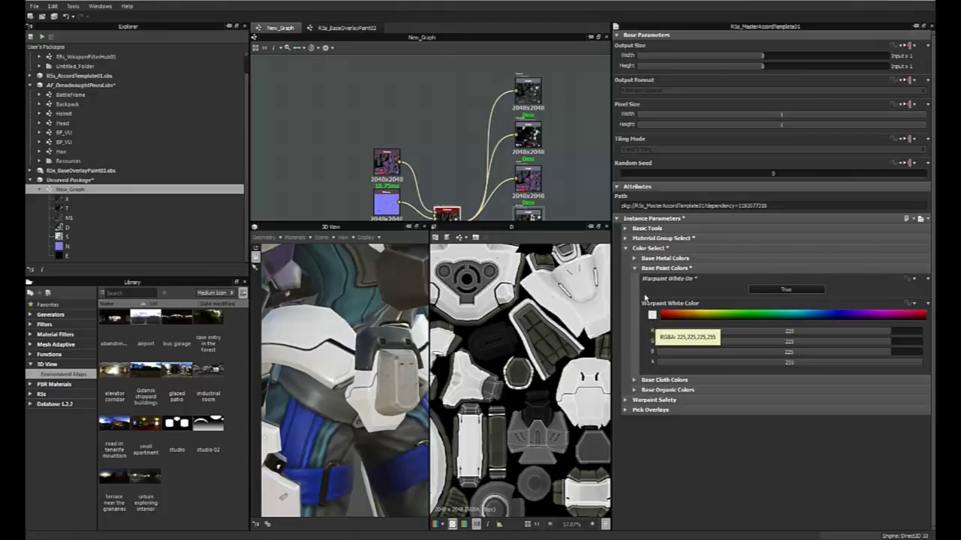
left_click(792, 290)
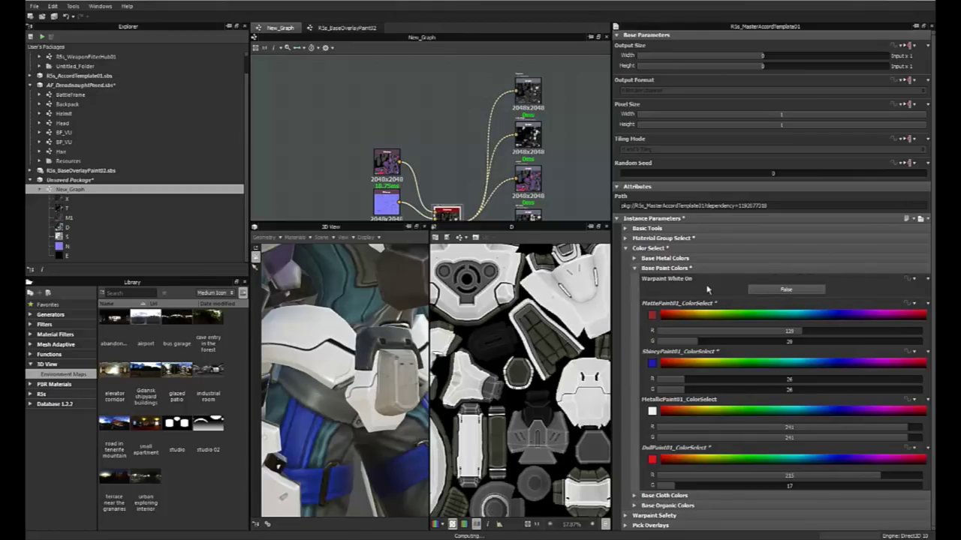
left_click(786, 289)
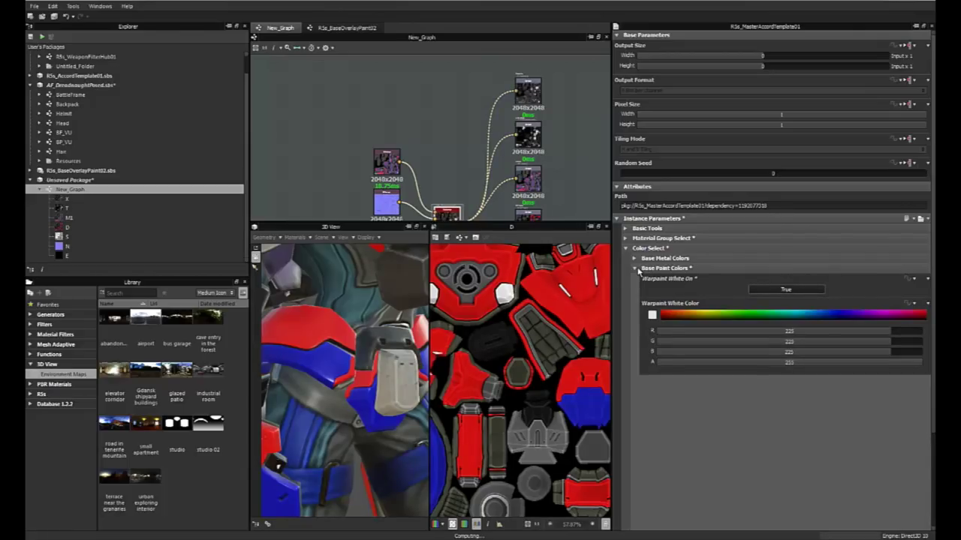
left_click(634, 269)
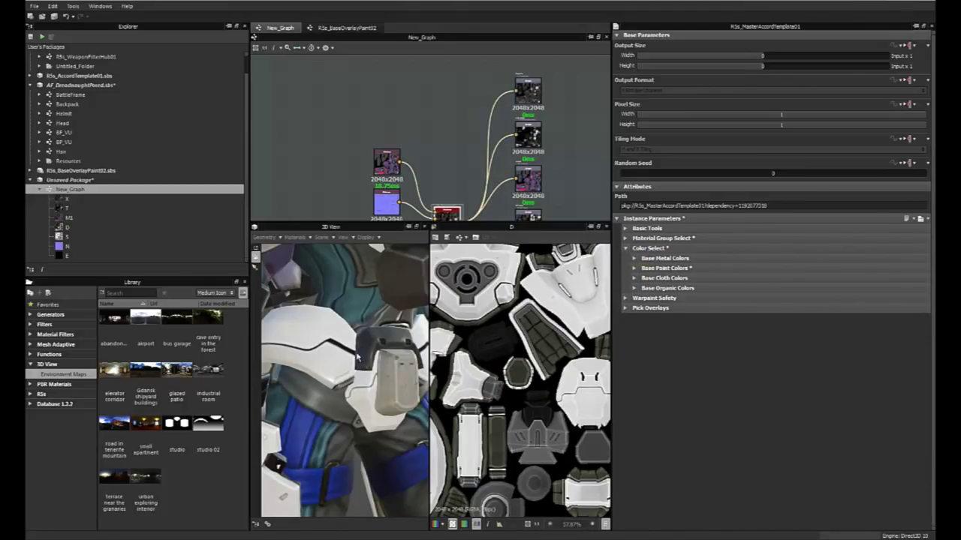
middle_click_drag(363, 335, 359, 383)
middle_click_drag(345, 430, 364, 382)
left_click_drag(383, 345, 378, 375, "alt")
Step: Collapse Color Select, show the Warpaint Safety parameter, and examine the white armor panels closely in the diffuse map
left_click(625, 250)
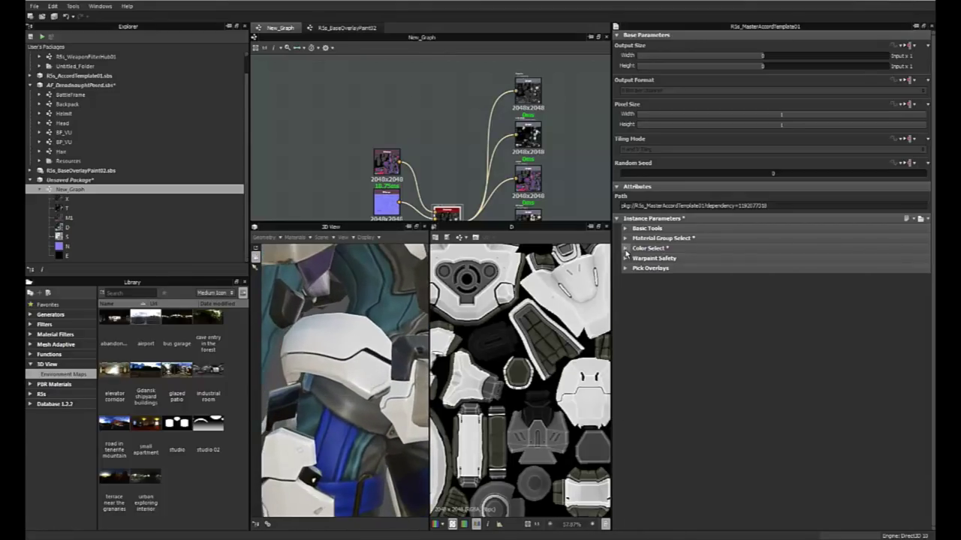
left_click(626, 258)
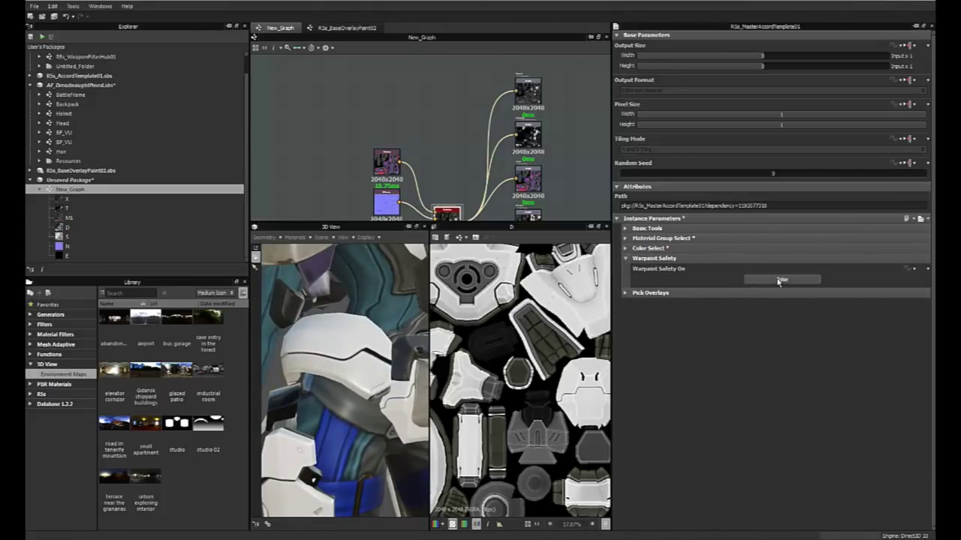
middle_click_drag(548, 341, 534, 361)
scroll(533, 359, "up", 1)
scroll(532, 368, "up", 1)
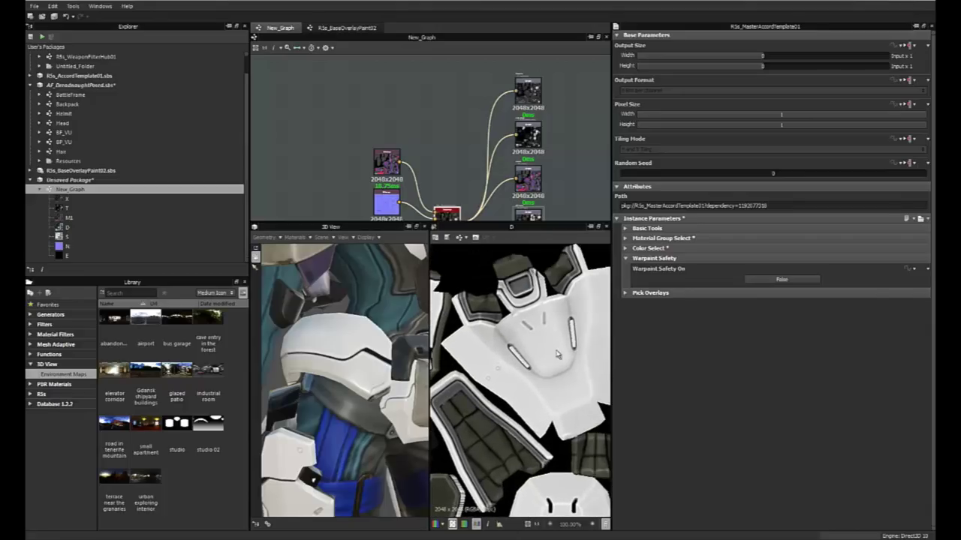
Step: Expand the Pick Overlays group and set Dirt Select to True
scroll(530, 382, "up", 1)
scroll(529, 382, "down", 4)
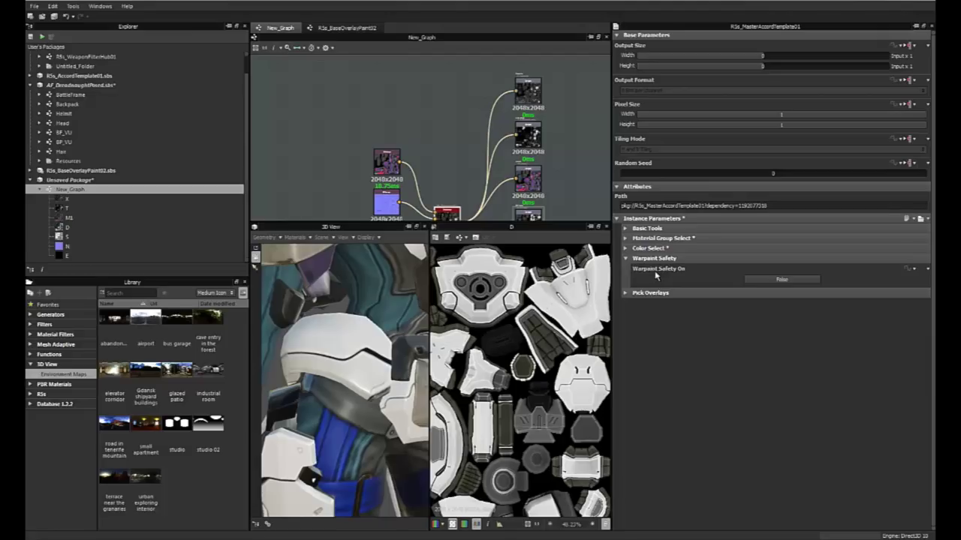
scroll(512, 331, "up", 1)
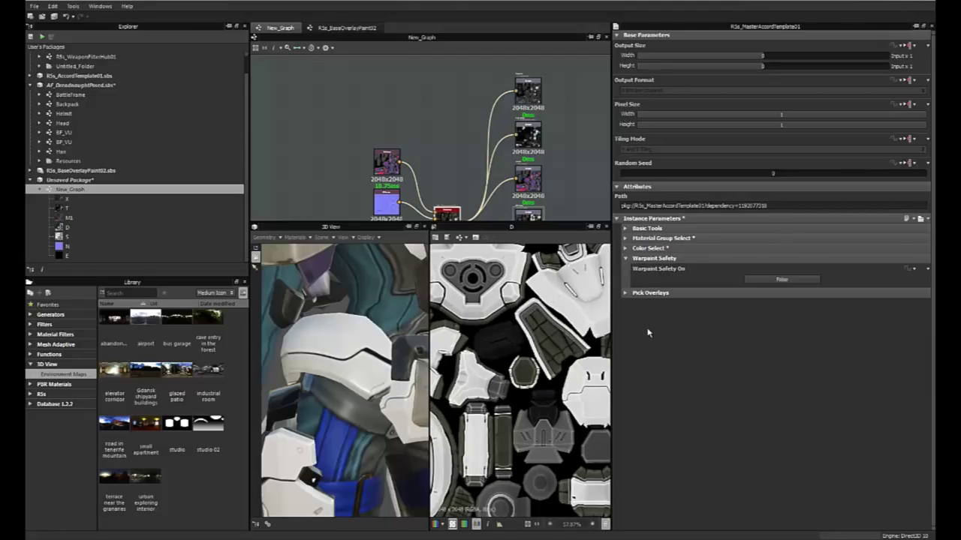
left_click(626, 292)
scroll(709, 360, "down", 1)
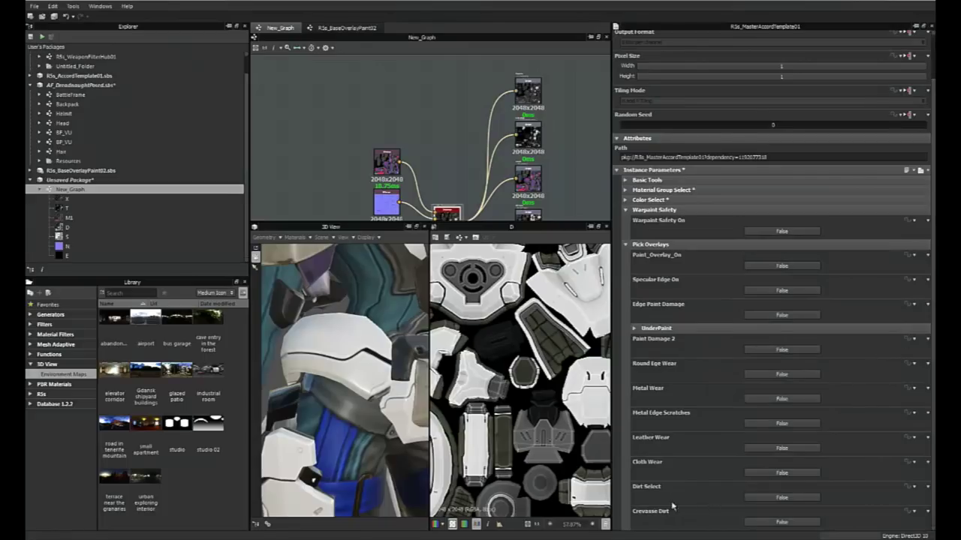
left_click(775, 496)
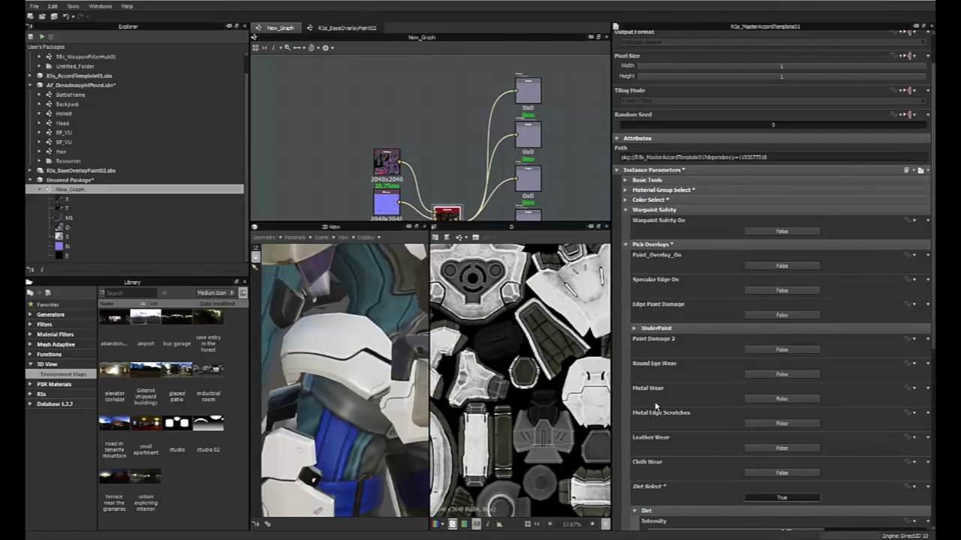
Step: Set the Dirt overlay's Diffuse Blending Mode to Copy and inspect the chest armor in the diffuse map
scroll(692, 441, "down", 5)
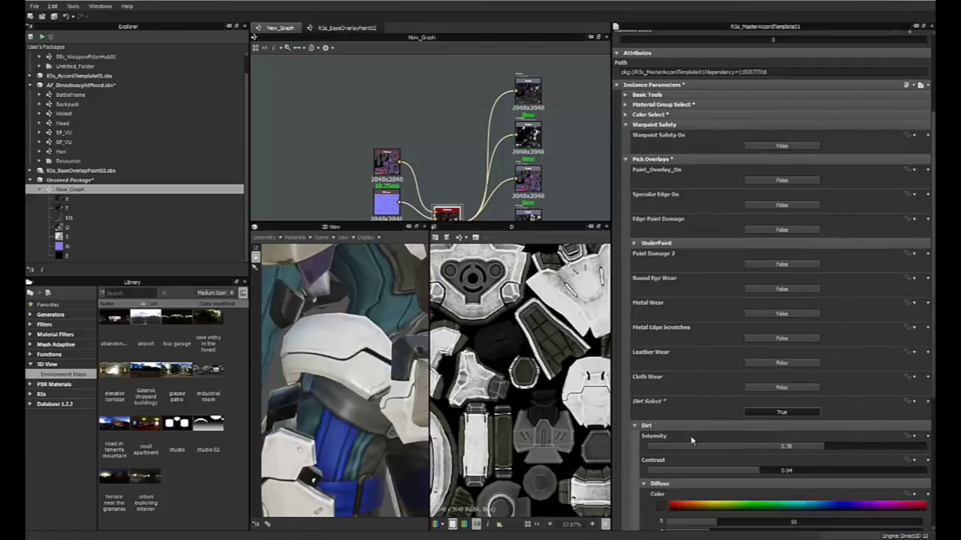
scroll(534, 282, "up", 5)
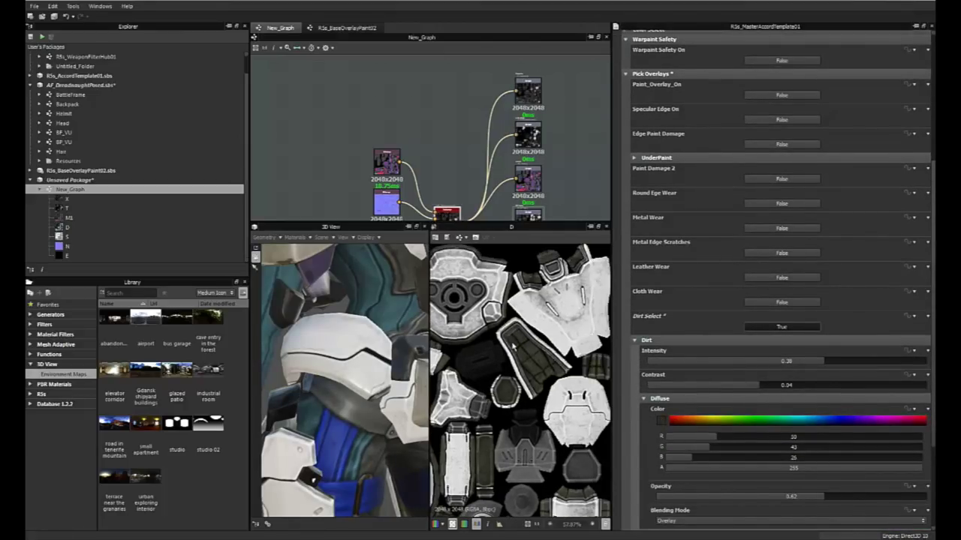
scroll(651, 491, "down", 2)
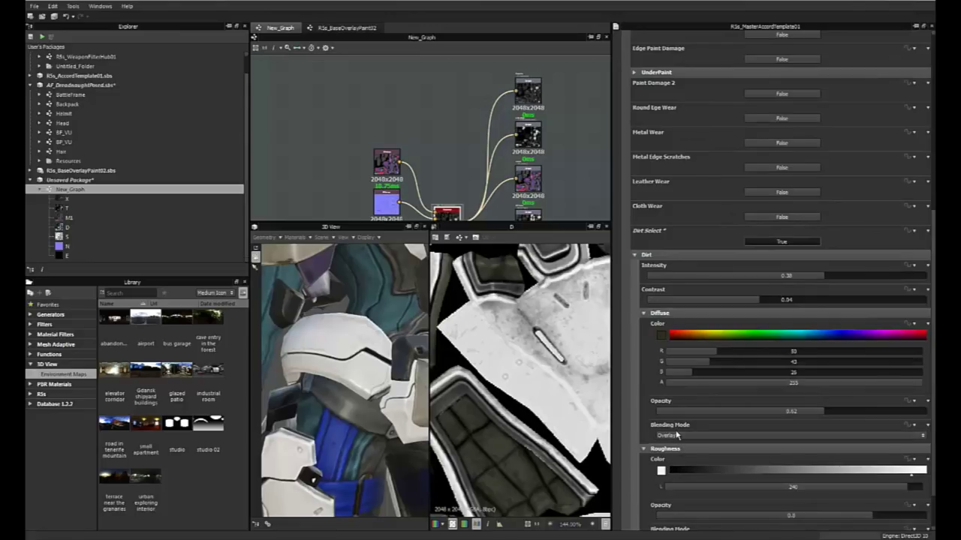
scroll(674, 444, "up", 1)
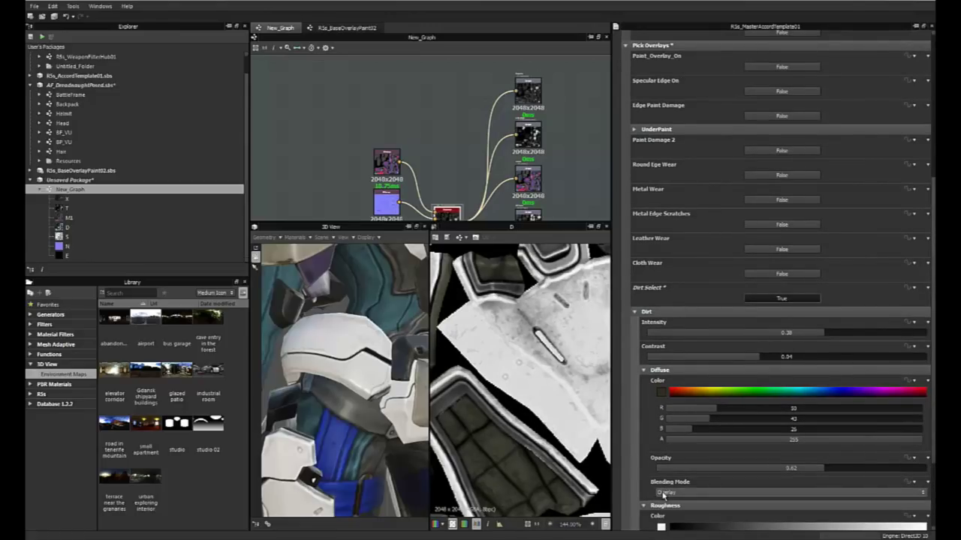
left_click(666, 493)
scroll(668, 436, "up", 1)
left_click(672, 429)
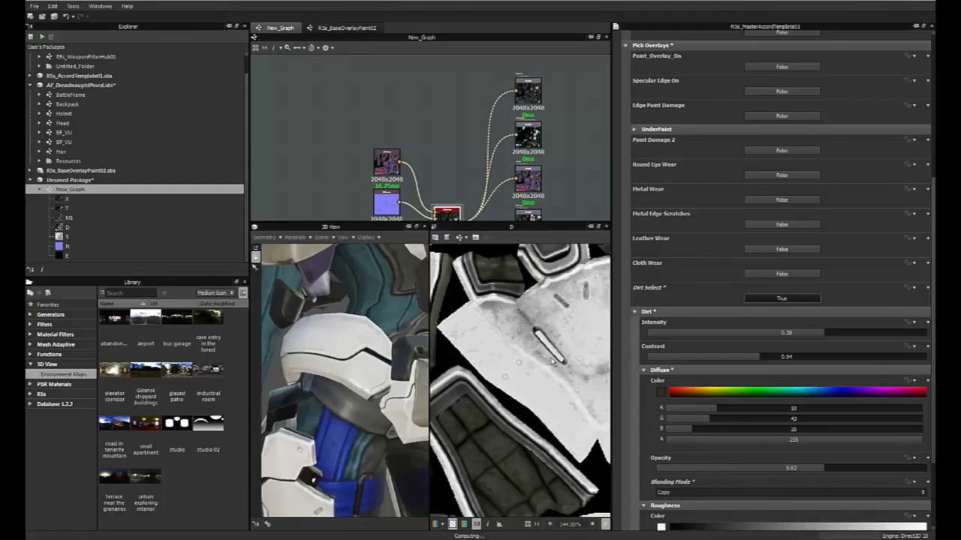
scroll(548, 365, "up", 1)
scroll(570, 339, "up", 1)
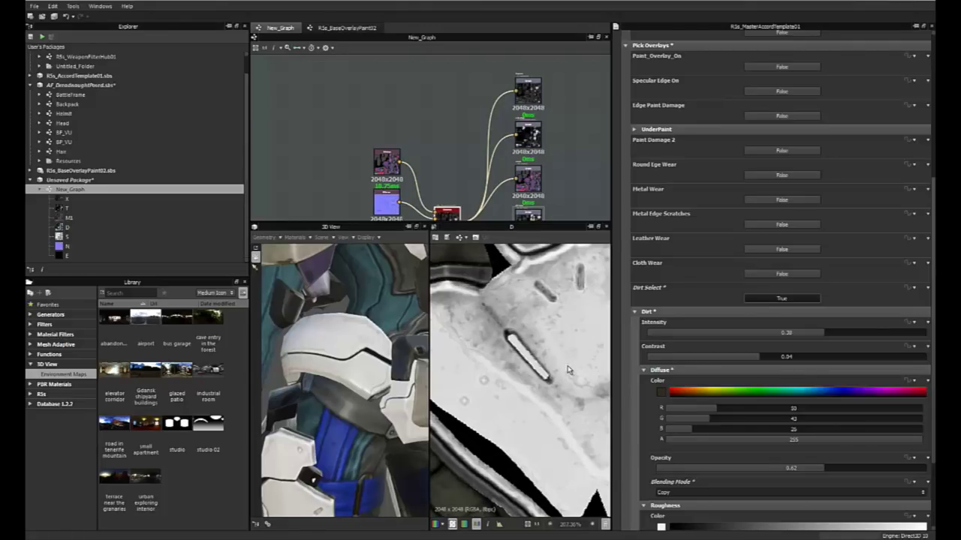
Step: Set the Dirt overlay's Diffuse Color to orange, RGB 210, 87, 0
scroll(657, 388, "down", 1)
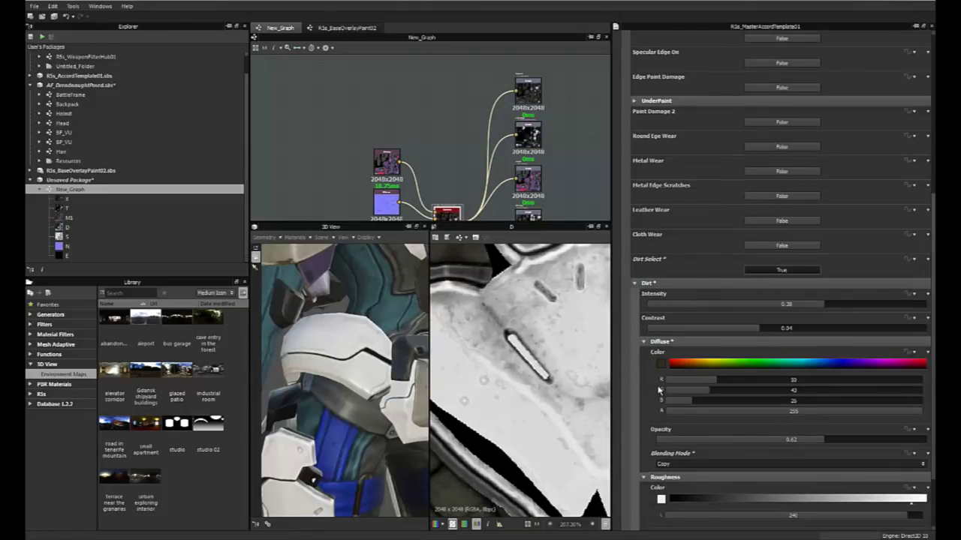
scroll(657, 387, "up", 4)
scroll(656, 388, "down", 3)
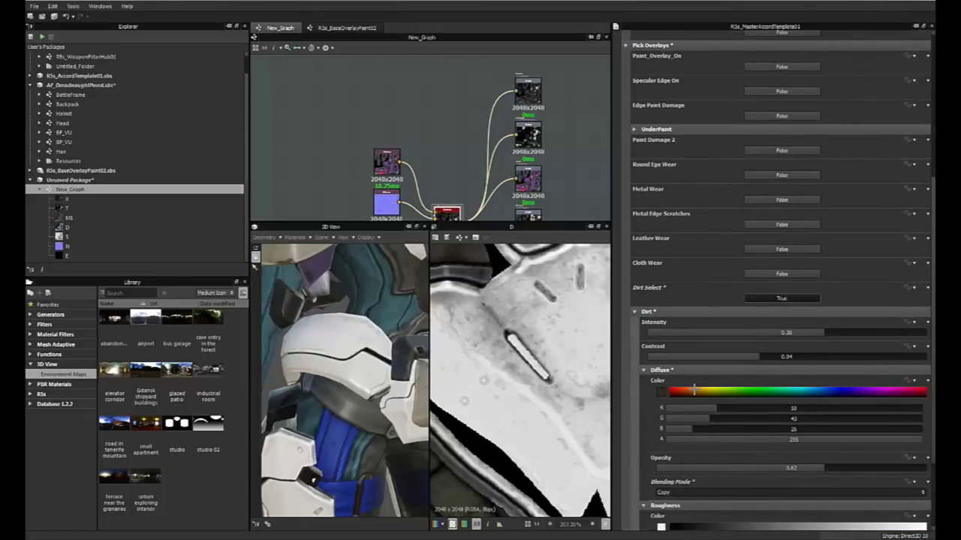
left_click(682, 390)
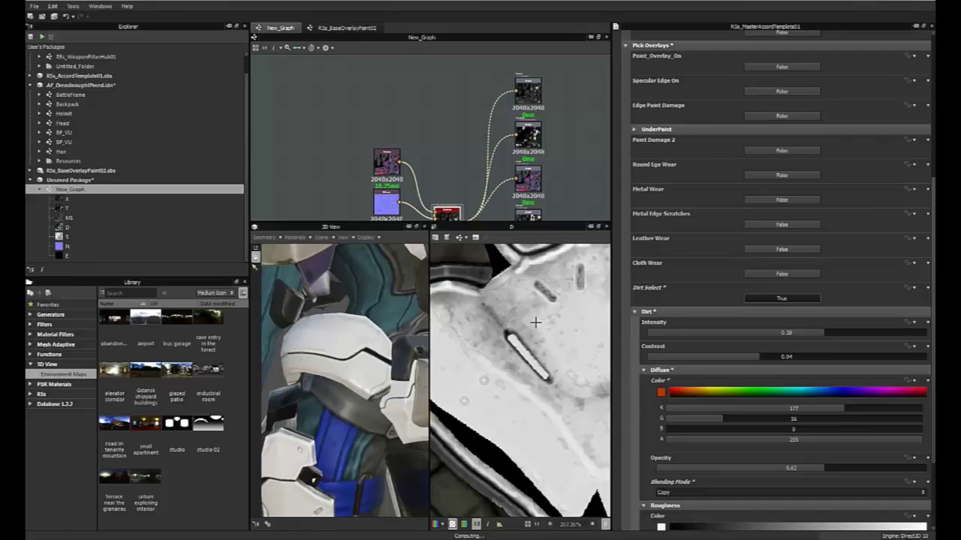
scroll(536, 323, "down", 1)
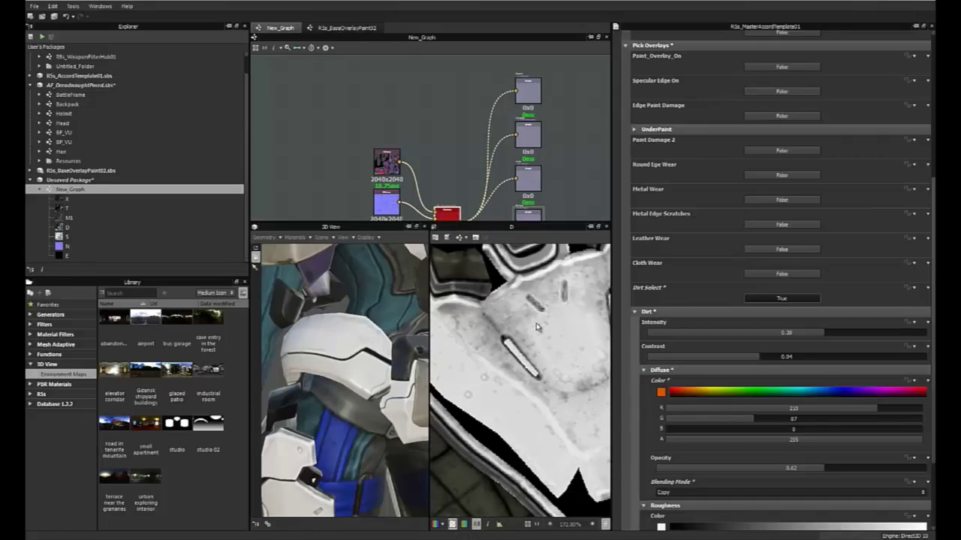
Step: Raise the Dirt overlay's Diffuse Opacity to 0.95
scroll(536, 323, "down", 2)
scroll(536, 322, "down", 2)
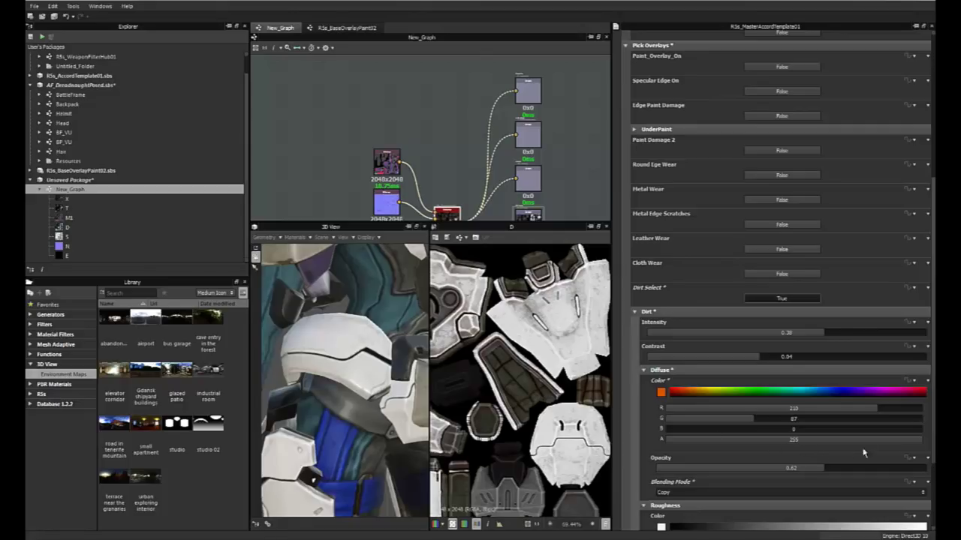
left_click(906, 470)
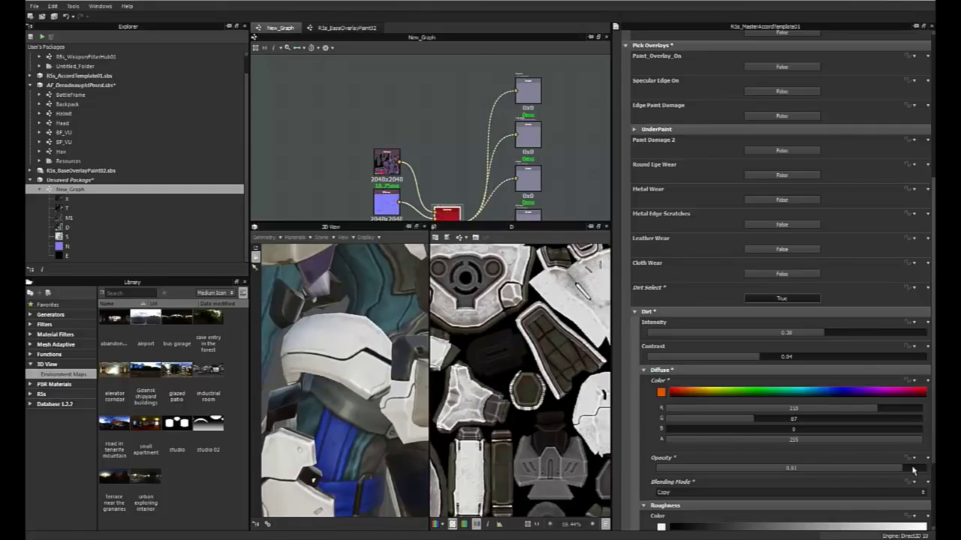
left_click(914, 470)
scroll(555, 336, "up", 2)
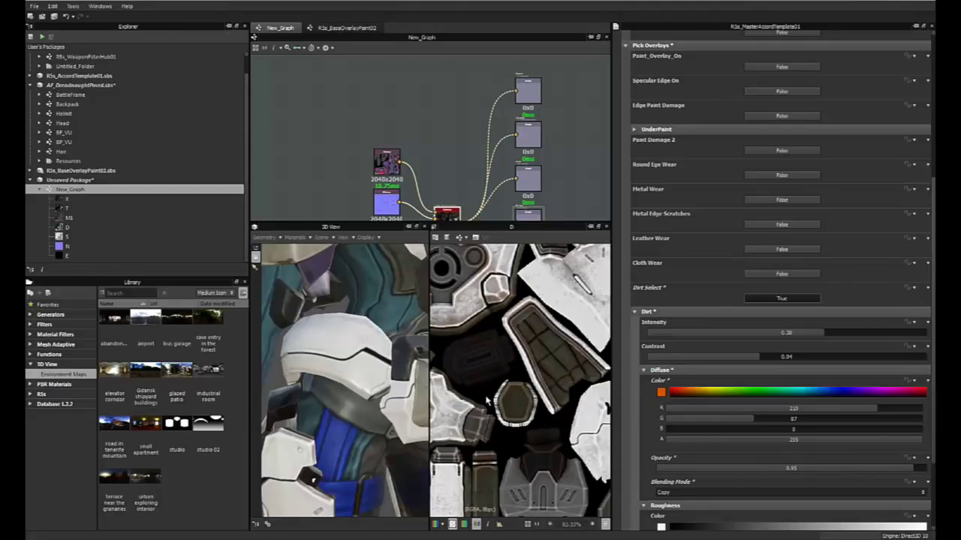
Step: Examine the orange dirt on the leather parts and white chest armor panels closely in the diffuse map
scroll(488, 402, "up", 2)
middle_click_drag(563, 337, 504, 404)
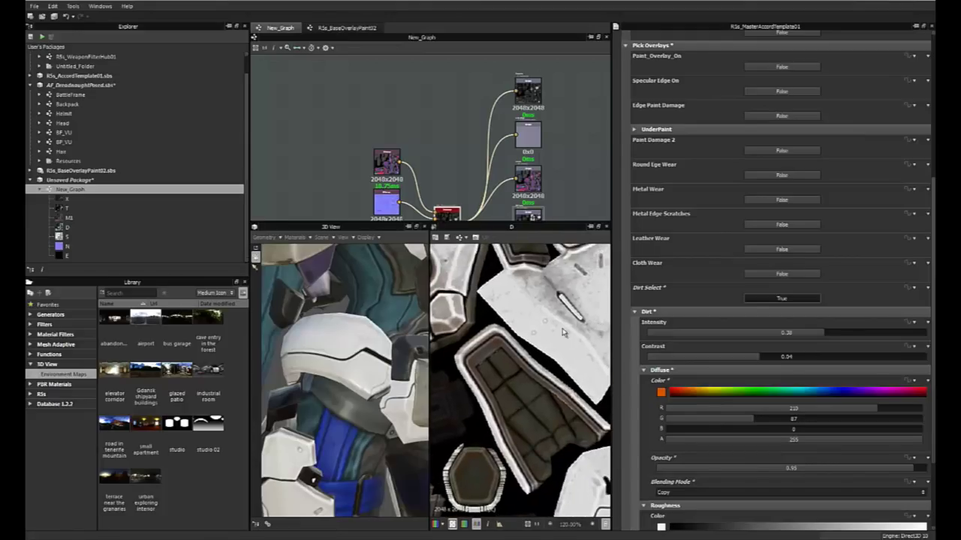
middle_click_drag(588, 274, 551, 350)
scroll(551, 351, "up", 3)
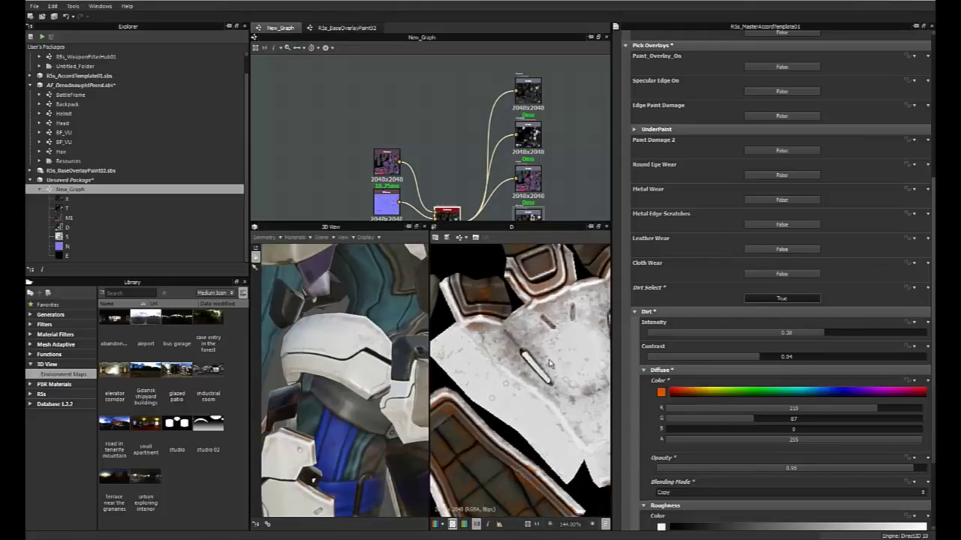
middle_click_drag(536, 372, 557, 366)
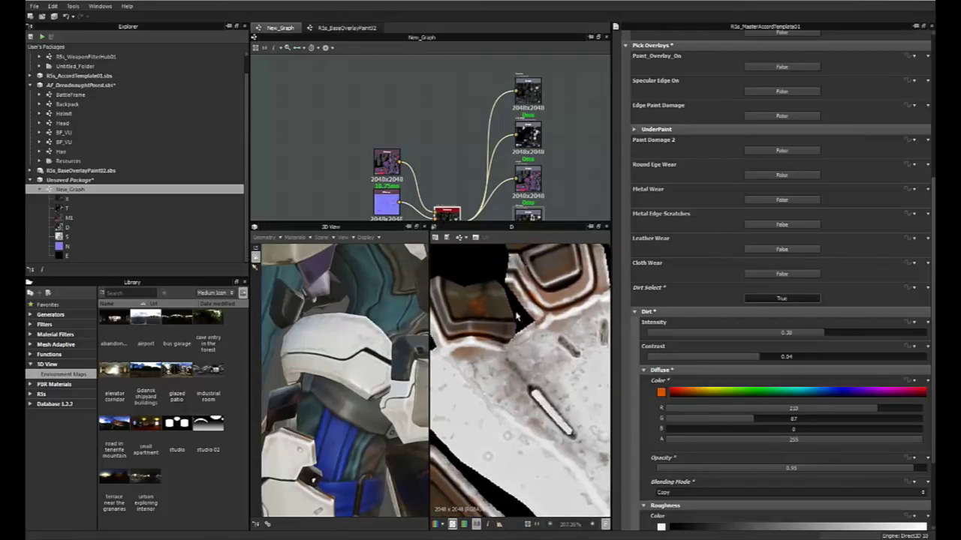
middle_click_drag(428, 156, 423, 79)
scroll(423, 80, "up", 1)
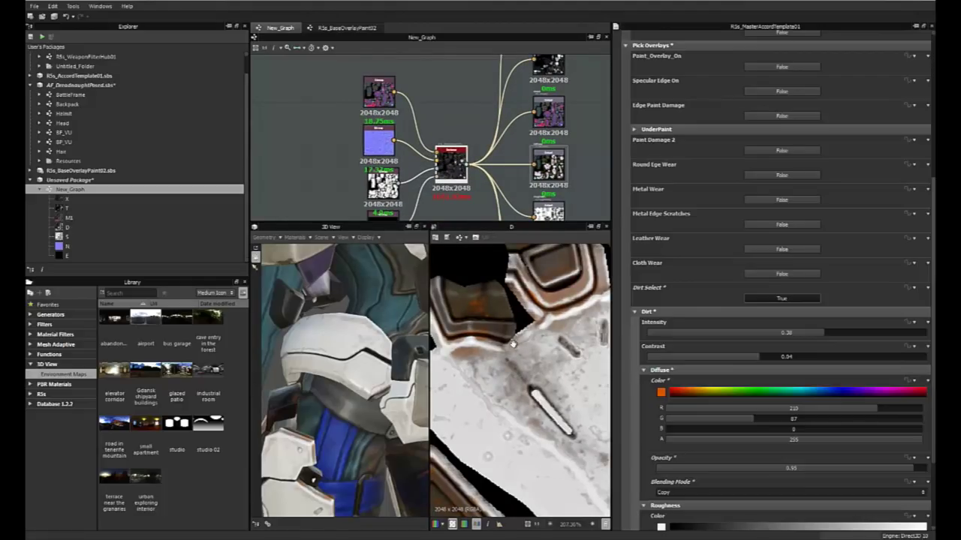
scroll(513, 344, "up", 1)
middle_click_drag(513, 344, 539, 339)
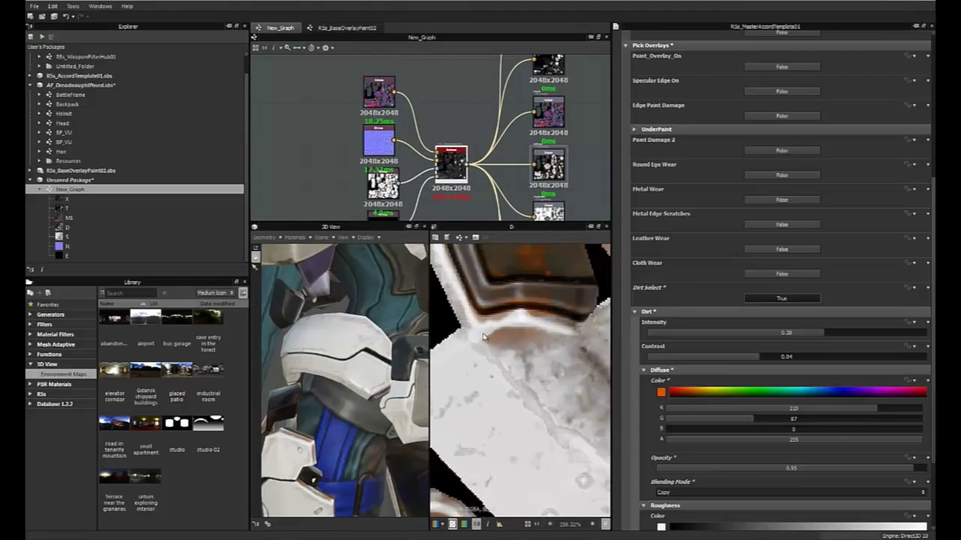
scroll(567, 337, "down", 2)
scroll(566, 337, "up", 6)
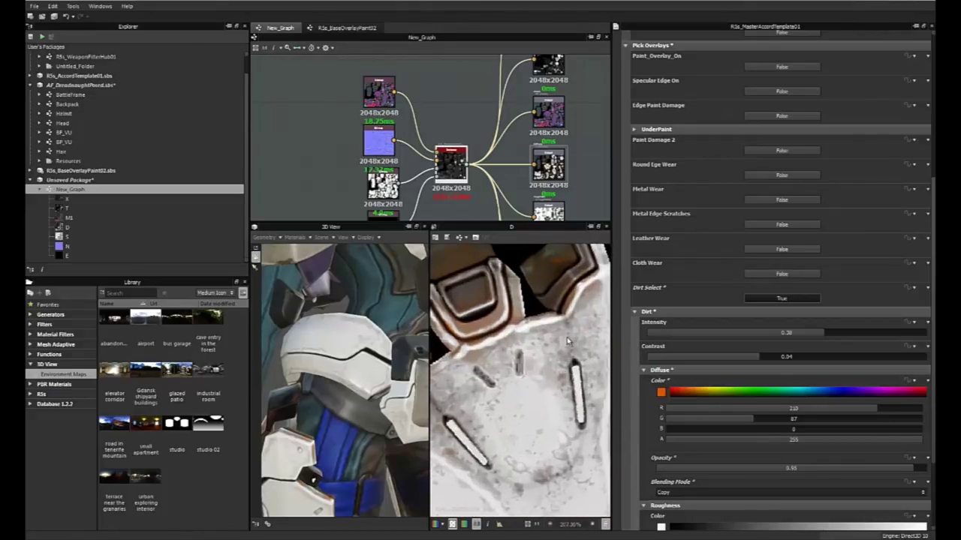
scroll(555, 337, "down", 1)
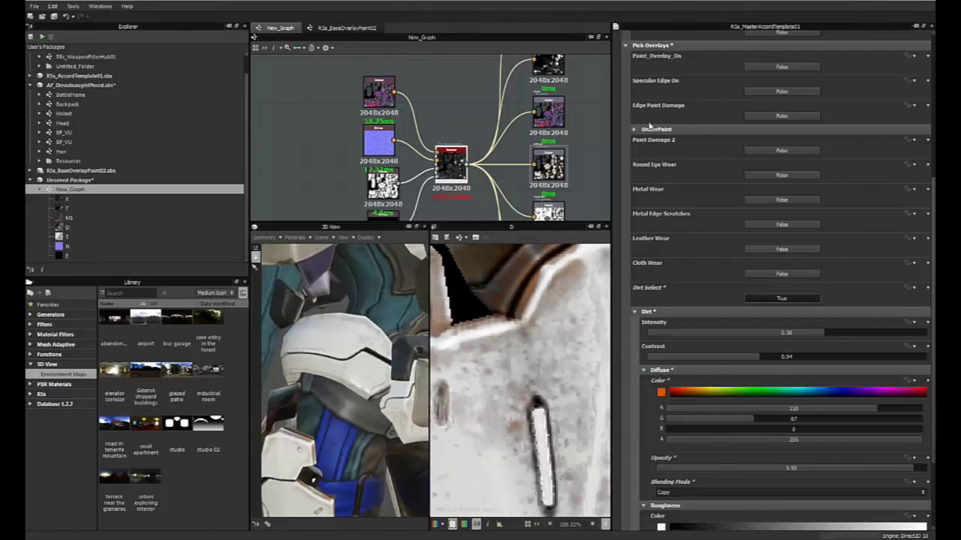
Step: Set Warpaint Safety On to True and inspect the dirt on the white chest armor in the diffuse map
scroll(653, 128, "up", 3)
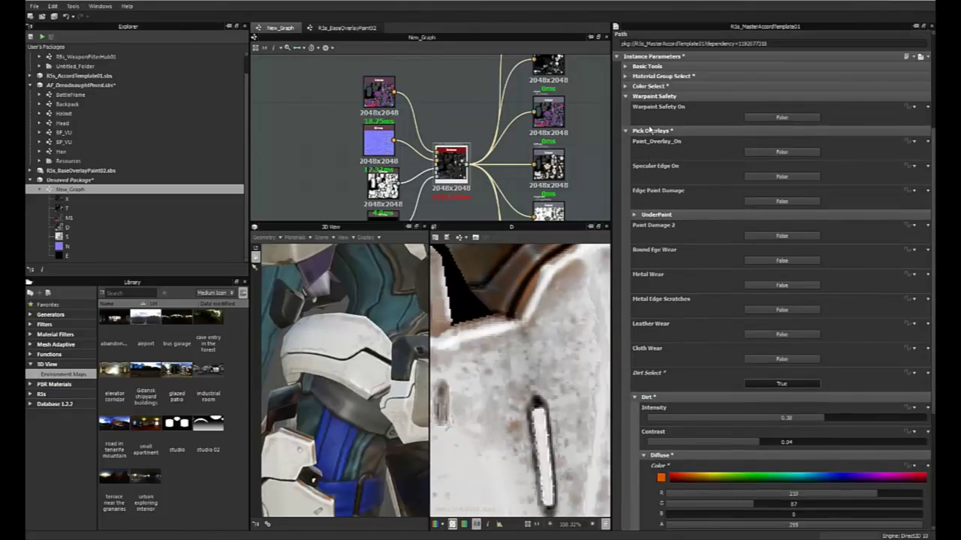
left_click(765, 120)
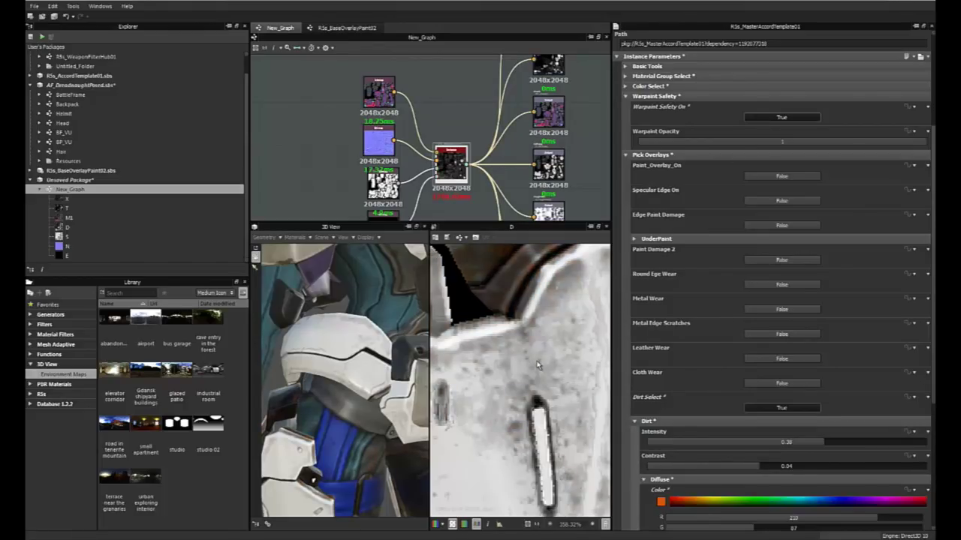
scroll(549, 357, "down", 2)
middle_click_drag(510, 415, 523, 398)
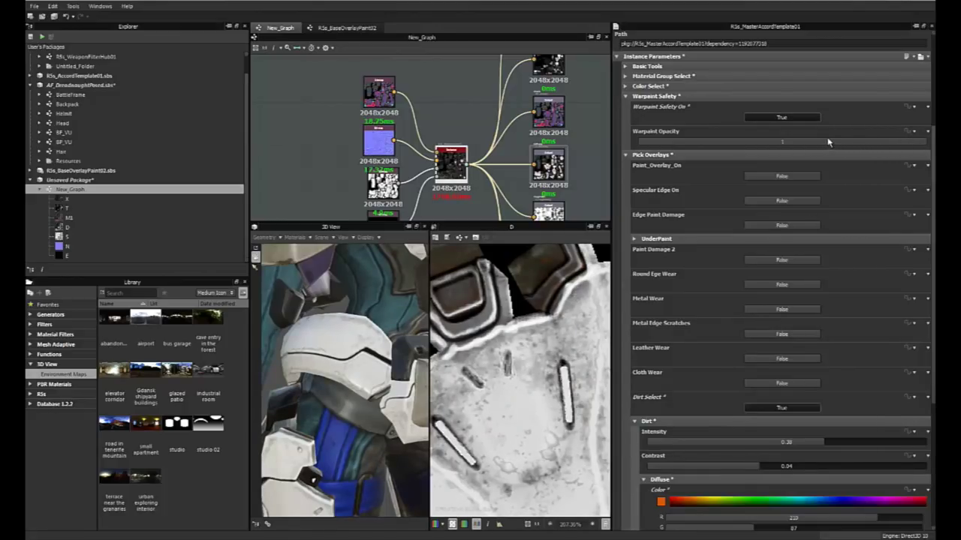
Step: Reduce Warpaint Opacity to 0.66 and widen the 2D view to inspect the chest armor in the diffuse map
left_click(868, 143)
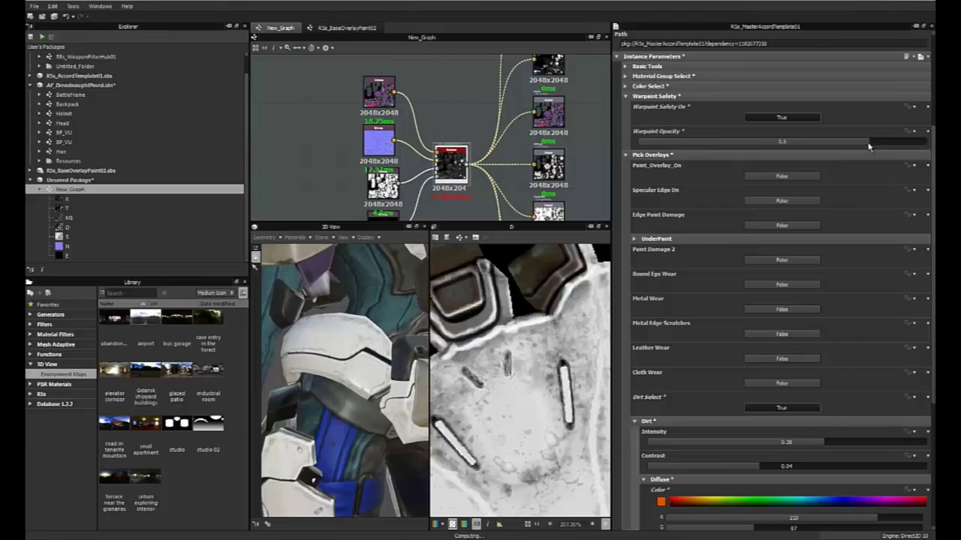
left_click(830, 144)
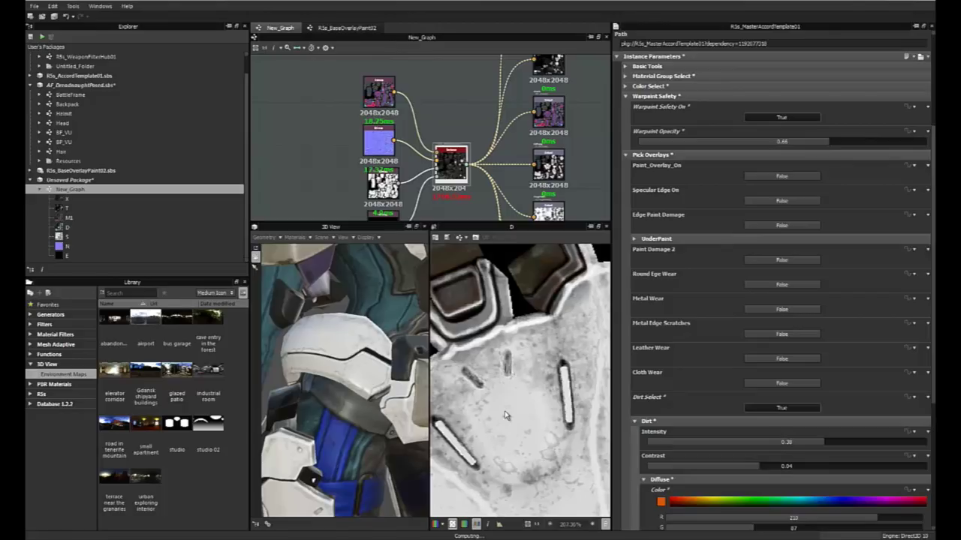
scroll(518, 401, "down", 1)
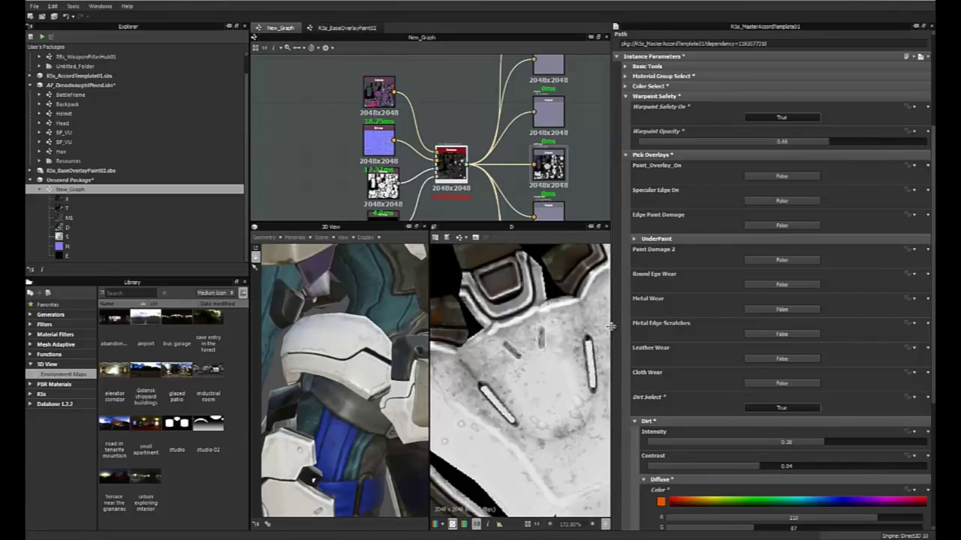
left_click_drag(612, 327, 662, 325)
scroll(568, 353, "up", 1)
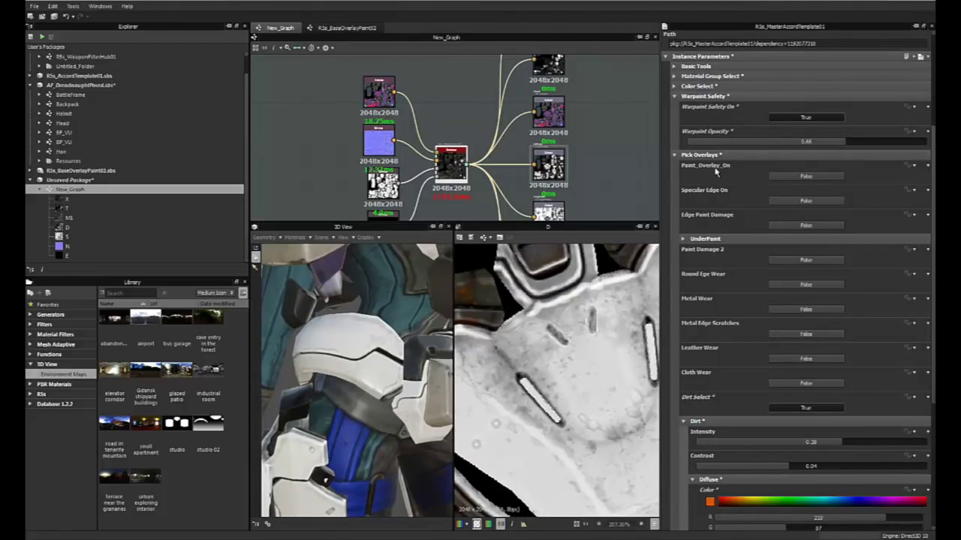
Step: Collapse the Warpaint Safety and Dirt groups, then switch Dirt Select to False and Paint_Overlay_On to True
left_click(674, 97)
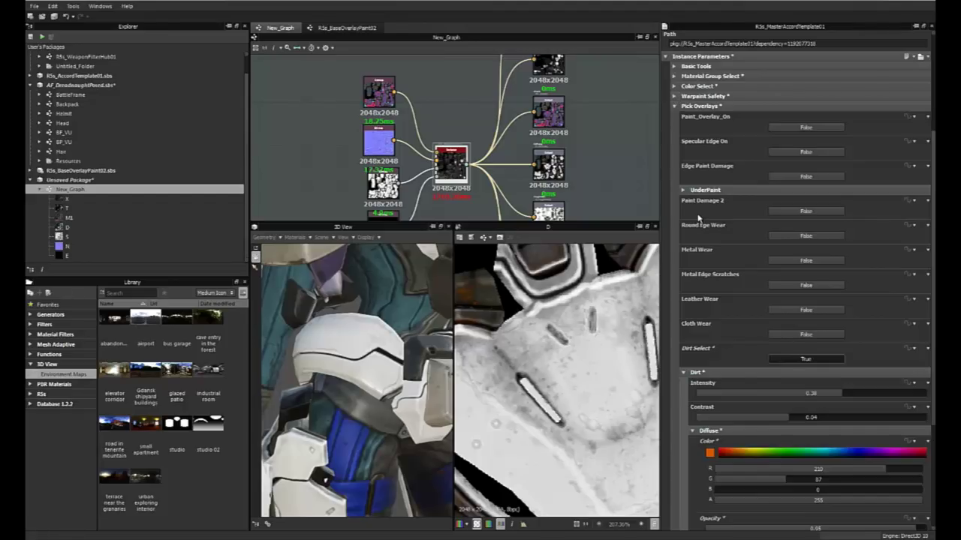
left_click(682, 375)
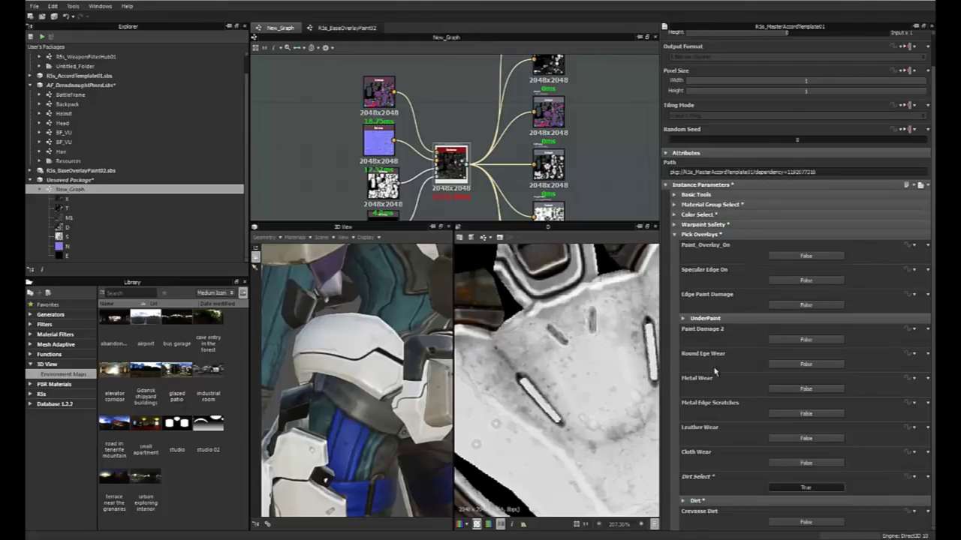
left_click(796, 489)
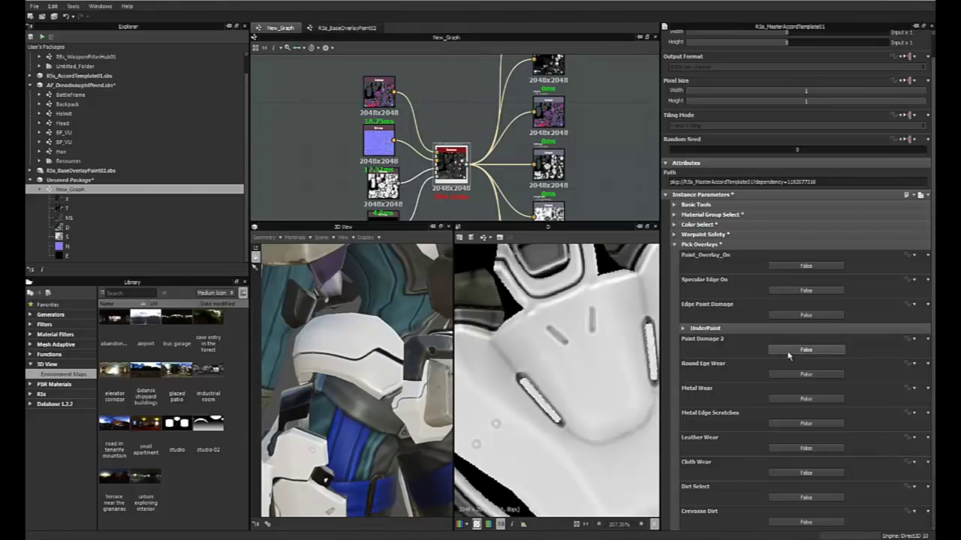
left_click(777, 267)
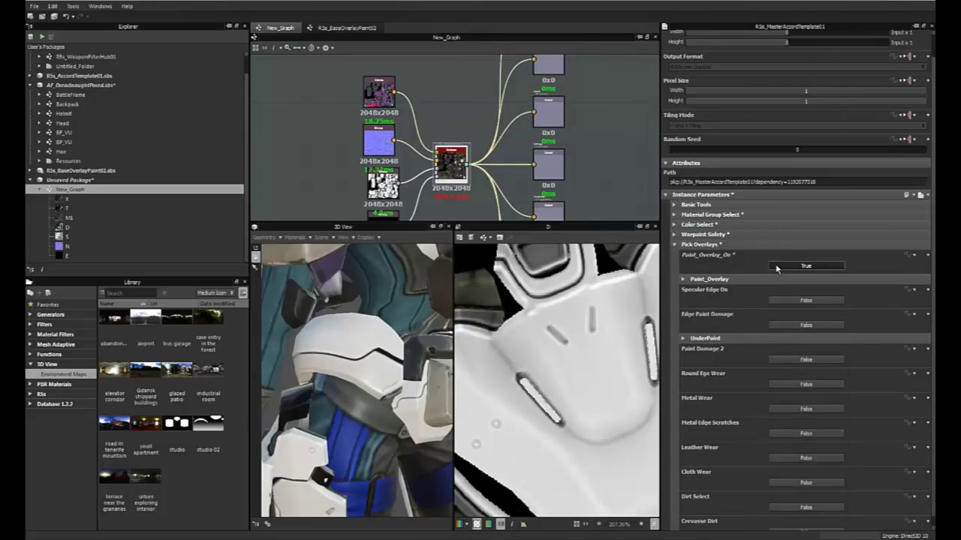
Step: Examine the paint overlay scratches on the white armor panels across the diffuse map
scroll(523, 403, "down", 5)
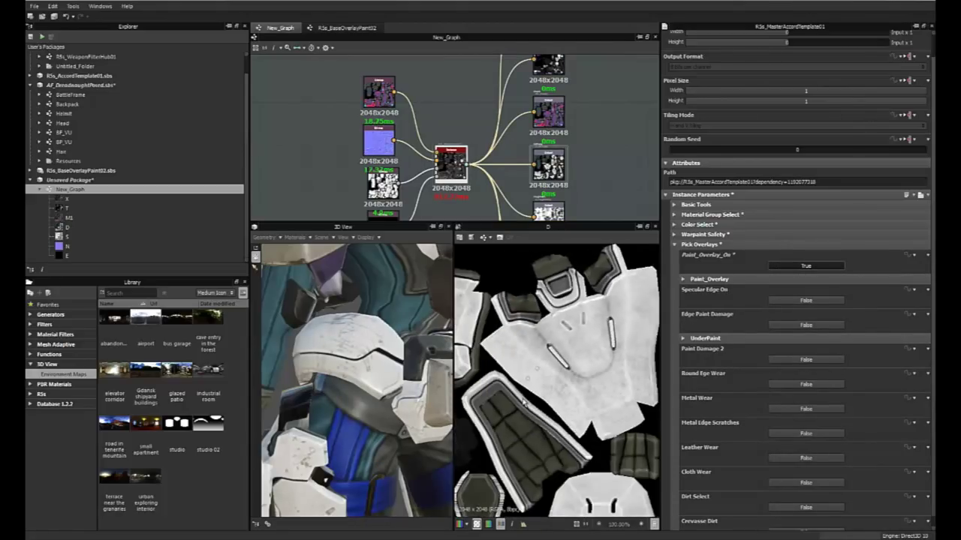
scroll(557, 445, "up", 3)
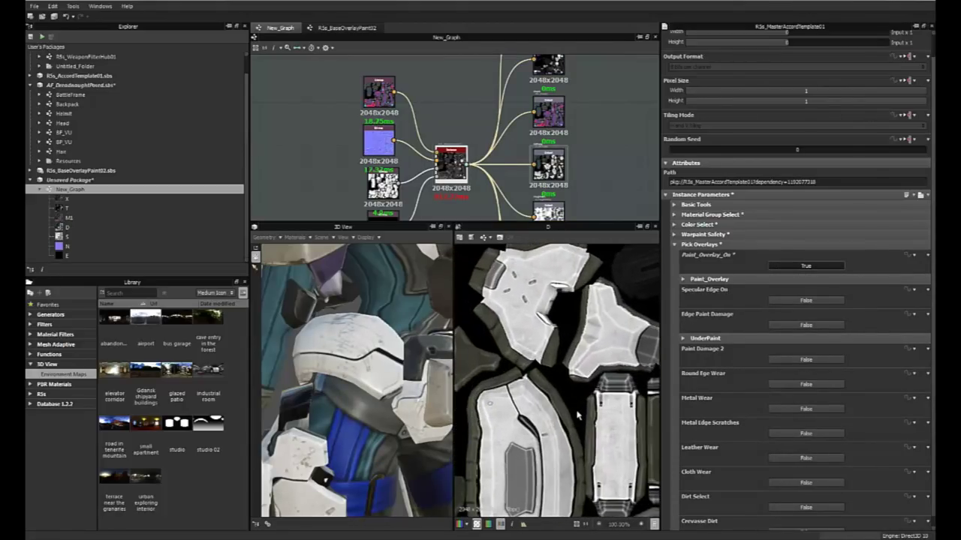
middle_click_drag(539, 367, 542, 307)
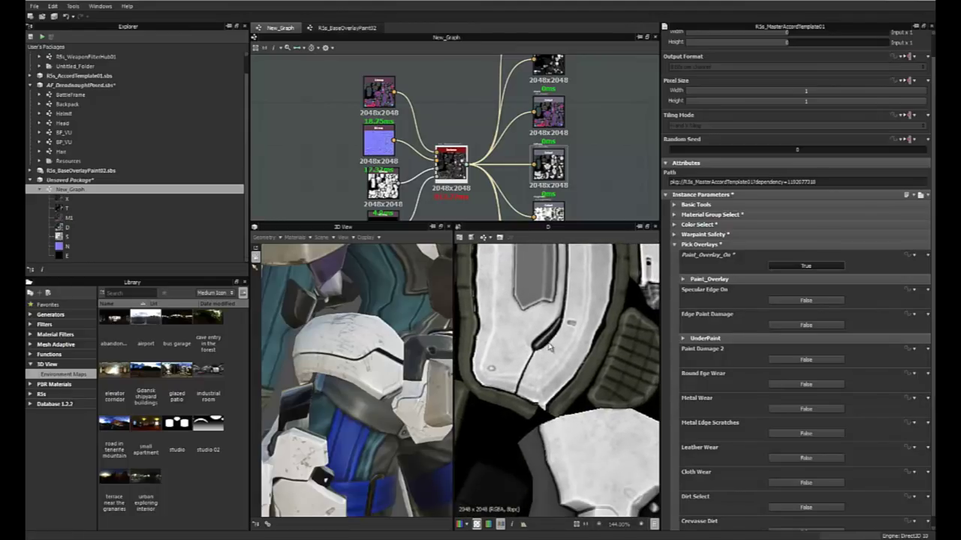
mouse_move(539, 416)
middle_mouse_down()
mouse_move(531, 350)
mouse_move(549, 360)
middle_mouse_up()
mouse_move(571, 411)
middle_mouse_down()
mouse_move(570, 353)
mouse_move(570, 381)
mouse_move(557, 359)
middle_mouse_up()
scroll(557, 358, "down", 3)
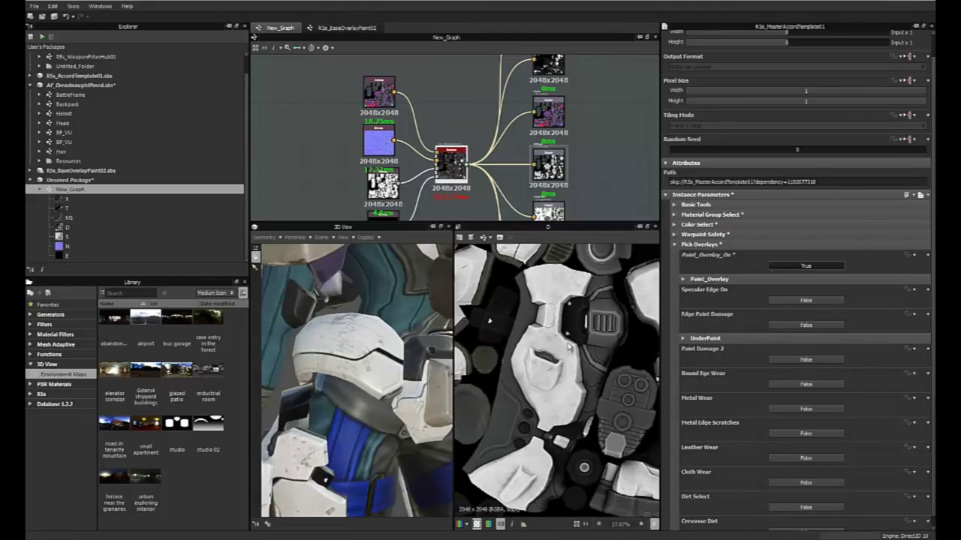
middle_click_drag(489, 322, 574, 343)
scroll(582, 351, "up", 4)
scroll(573, 342, "up", 1)
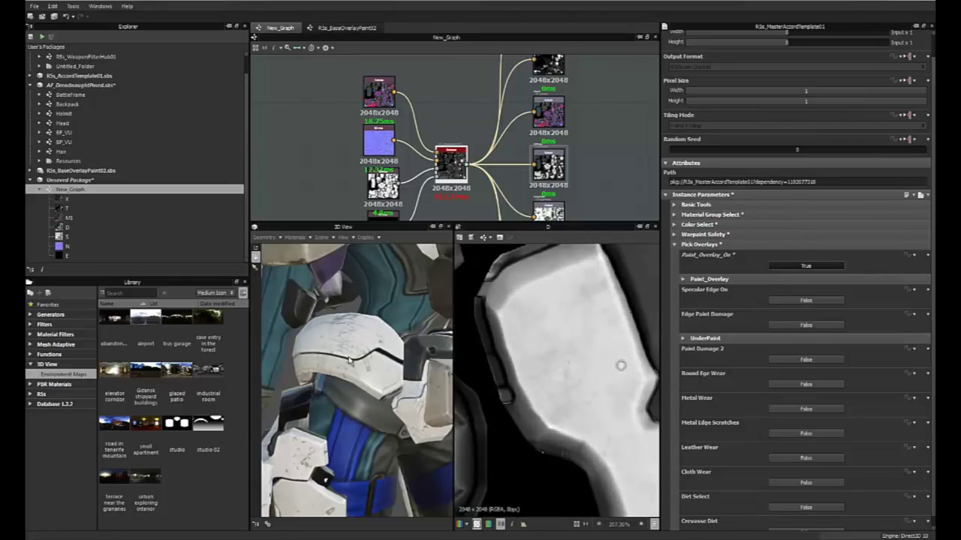
Step: Inspect the paint overlay scratches on the character's waist, arm and leg armor in the 3D view
scroll(360, 373, "down", 4)
scroll(377, 400, "up", 1)
left_click_drag(377, 398, 350, 431)
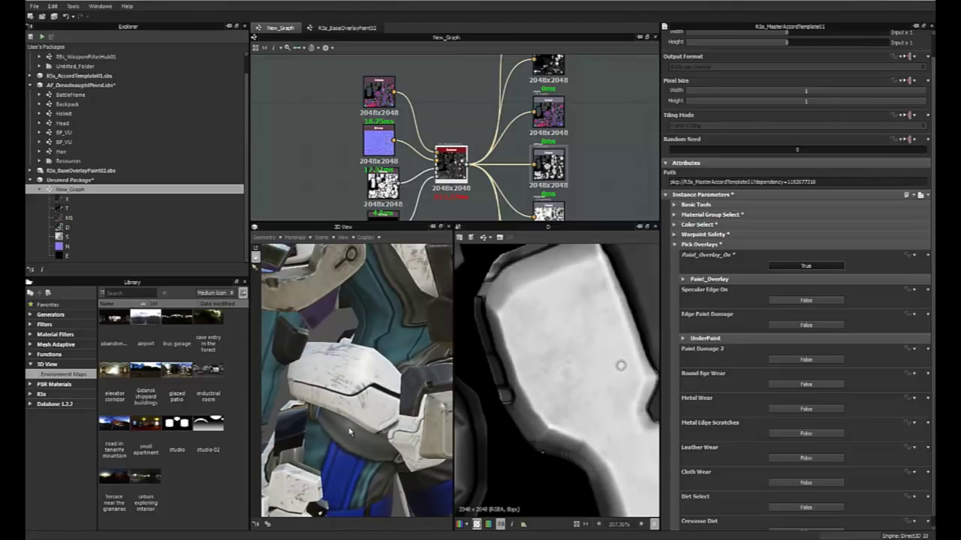
left_click_drag(382, 356, 380, 419)
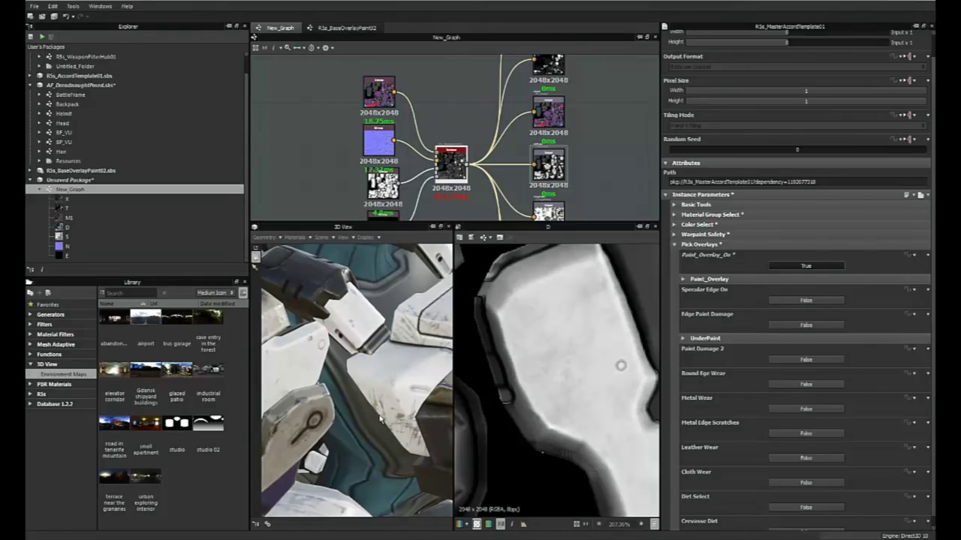
mouse_move(413, 363)
left_mouse_down()
mouse_move(414, 338)
mouse_move(409, 369)
mouse_move(365, 421)
left_mouse_up()
Step: Apply the /2 stretch to Paint_Overlay's Scratch Scale and inspect the scratches on the white armor
left_click(684, 279)
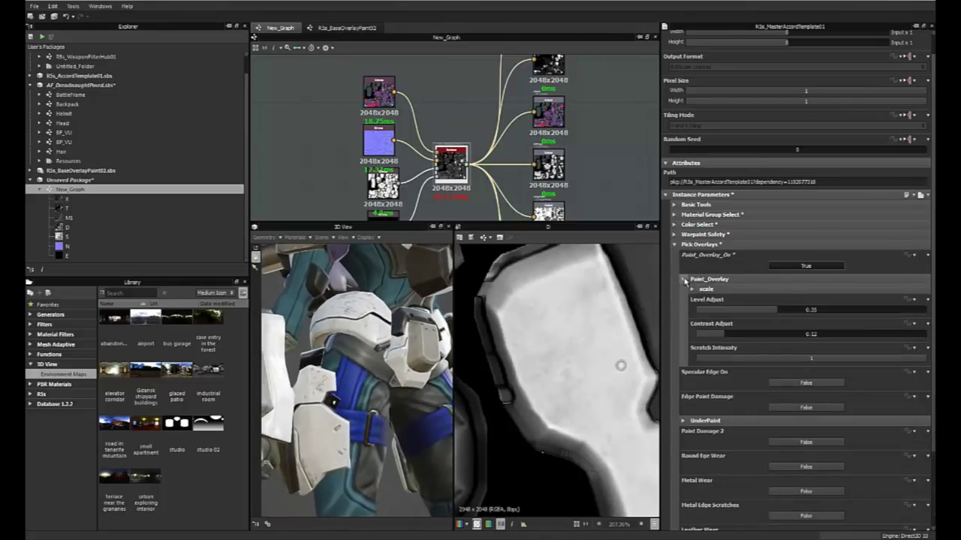
left_click(692, 289)
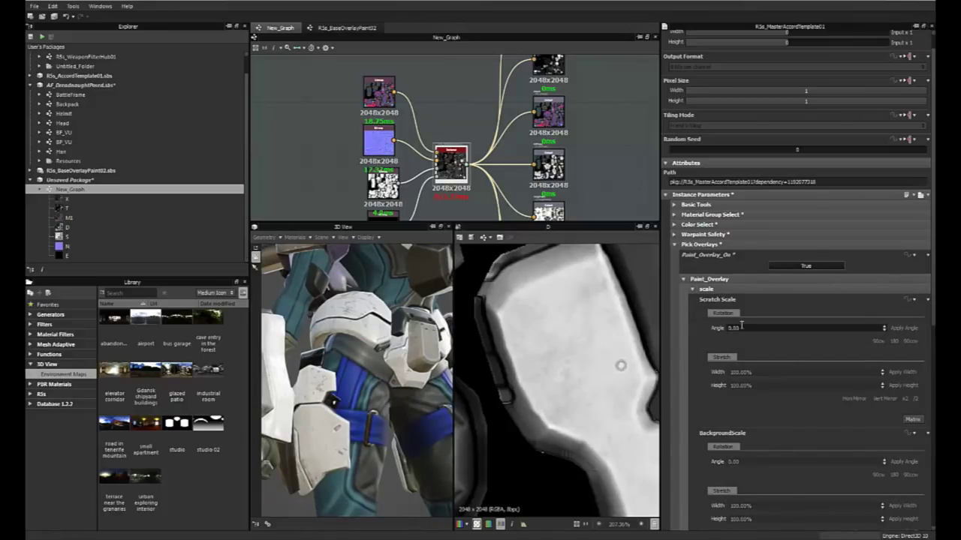
scroll(788, 413, "down", 3)
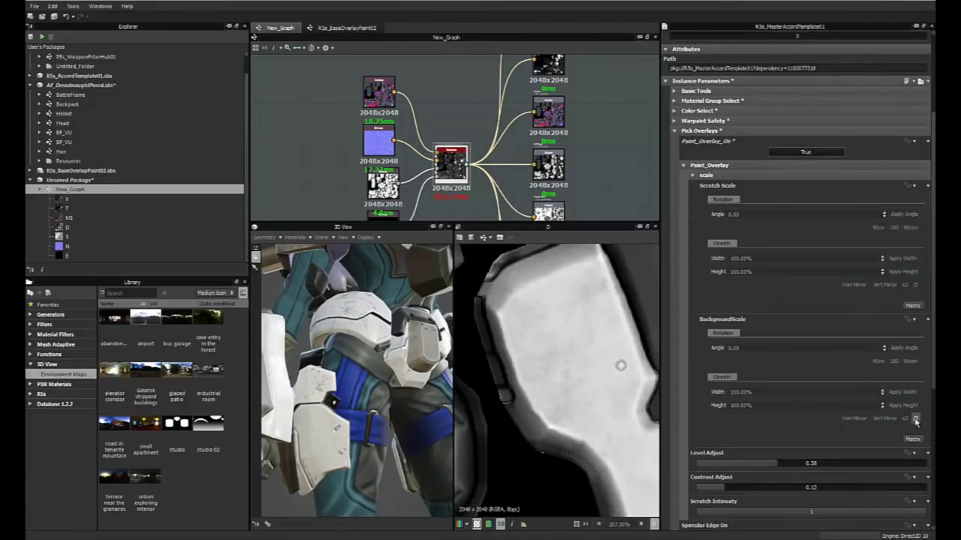
left_click(915, 285)
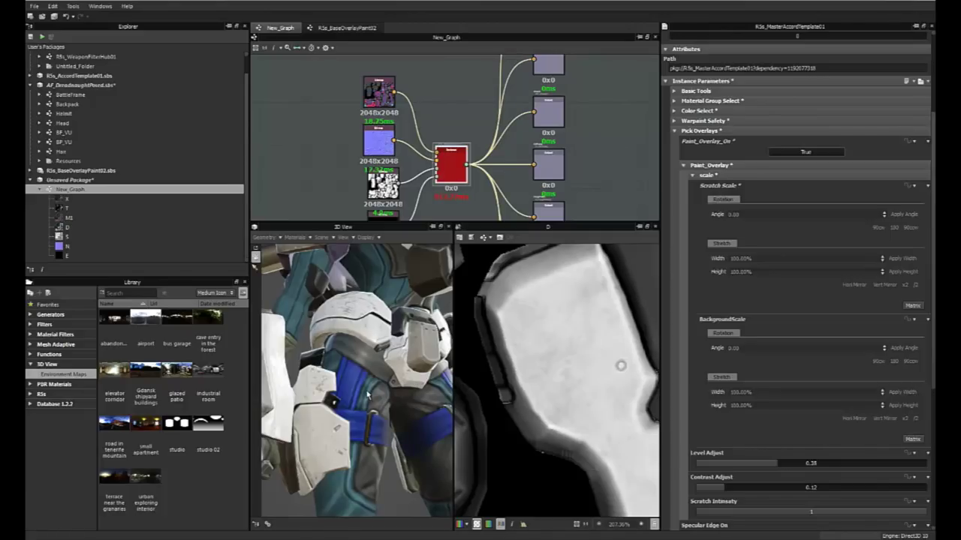
scroll(385, 364, "up", 3)
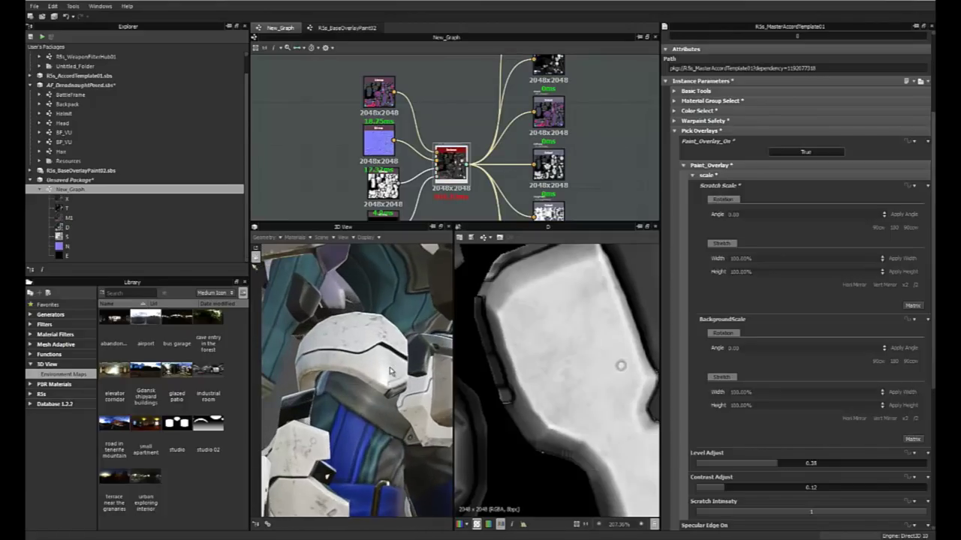
scroll(379, 394, "down", 4)
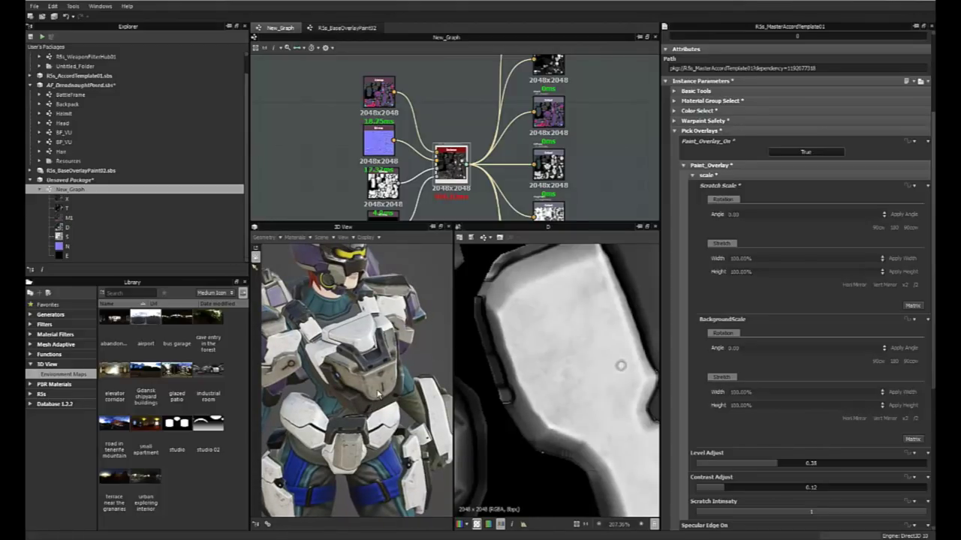
scroll(615, 353, "down", 5)
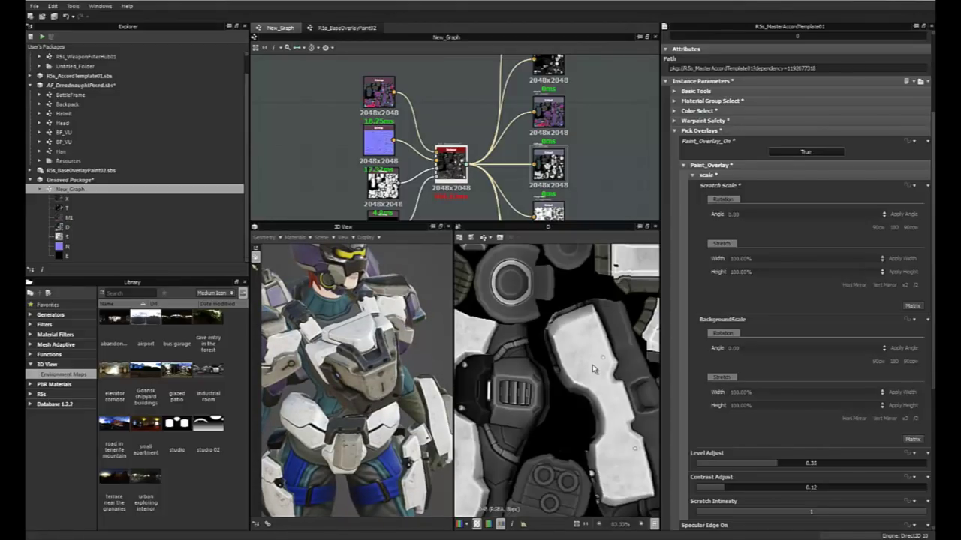
scroll(379, 426, "up", 5)
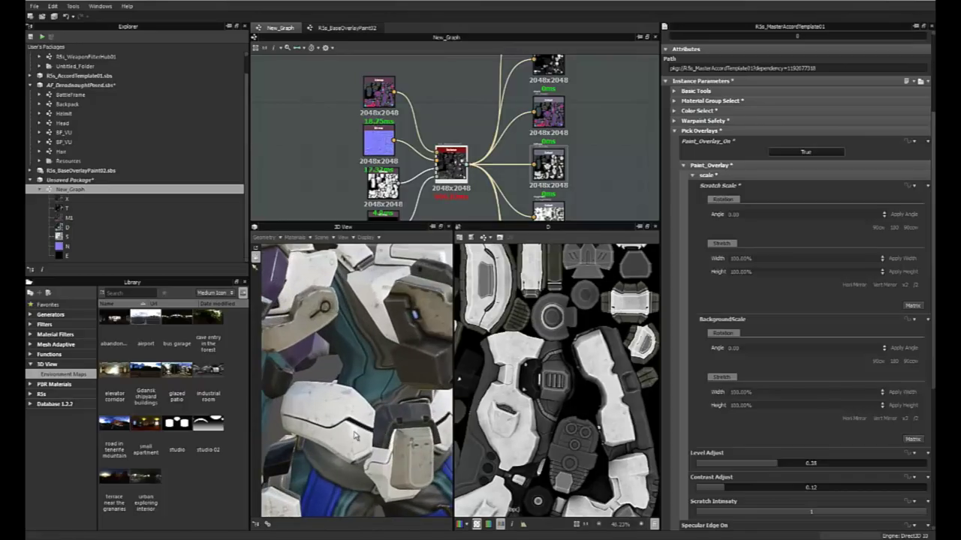
scroll(368, 426, "up", 3)
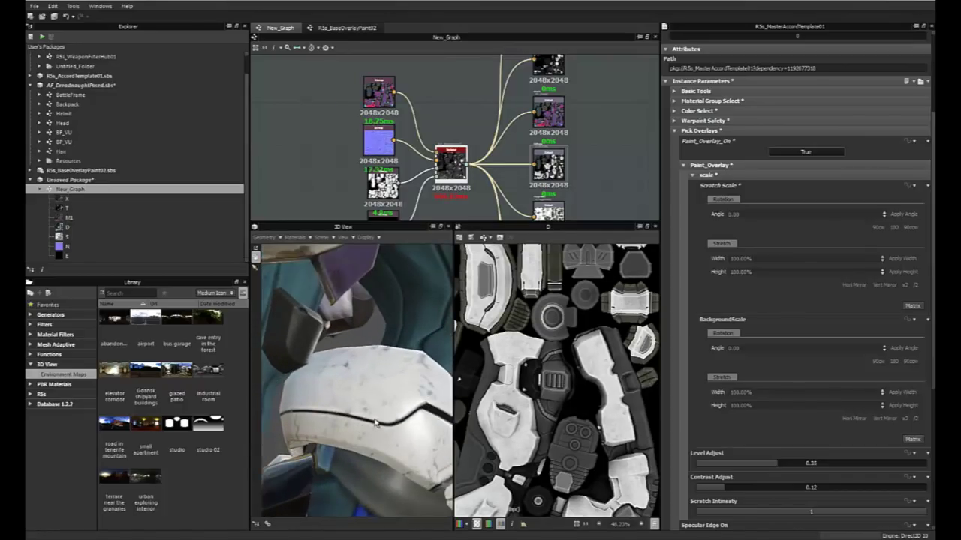
Step: Collapse the scale and Paint_Overlay parameter groups and view the waist and shoulder armor in 3D
left_click(691, 175)
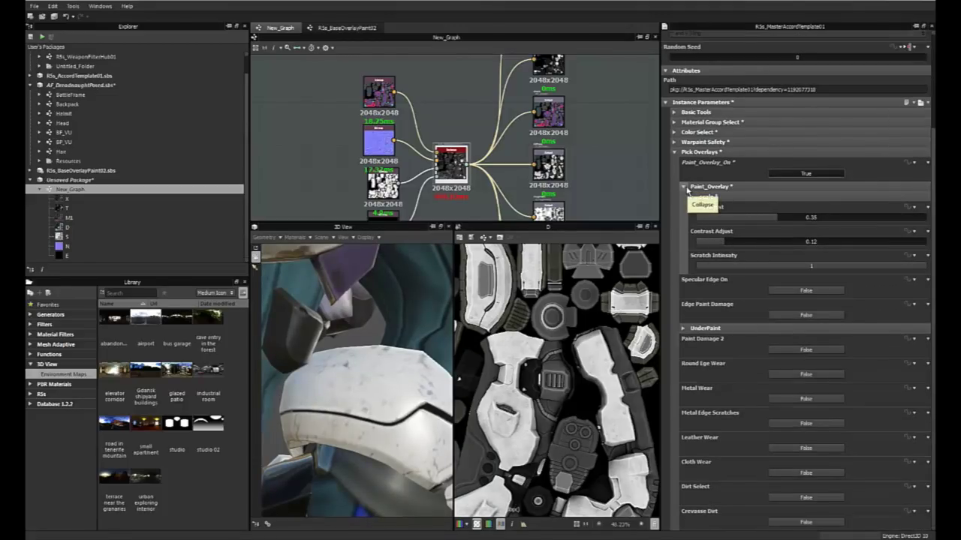
scroll(350, 391, "down", 3)
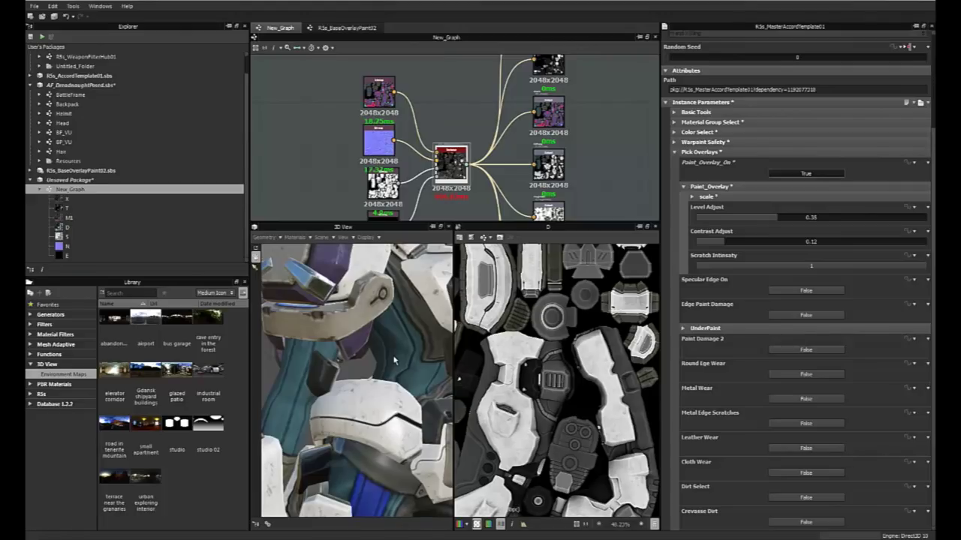
middle_click_drag(394, 358, 394, 361)
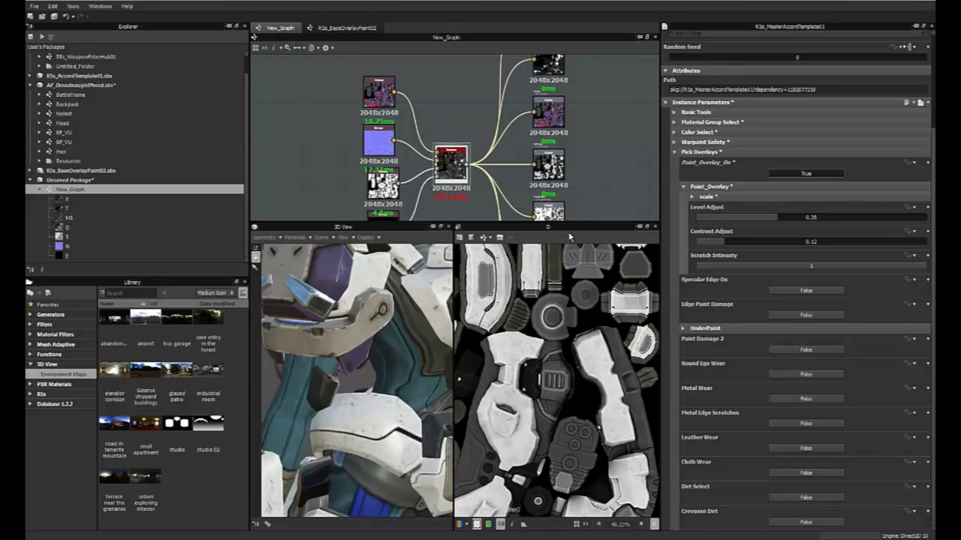
left_click(684, 187)
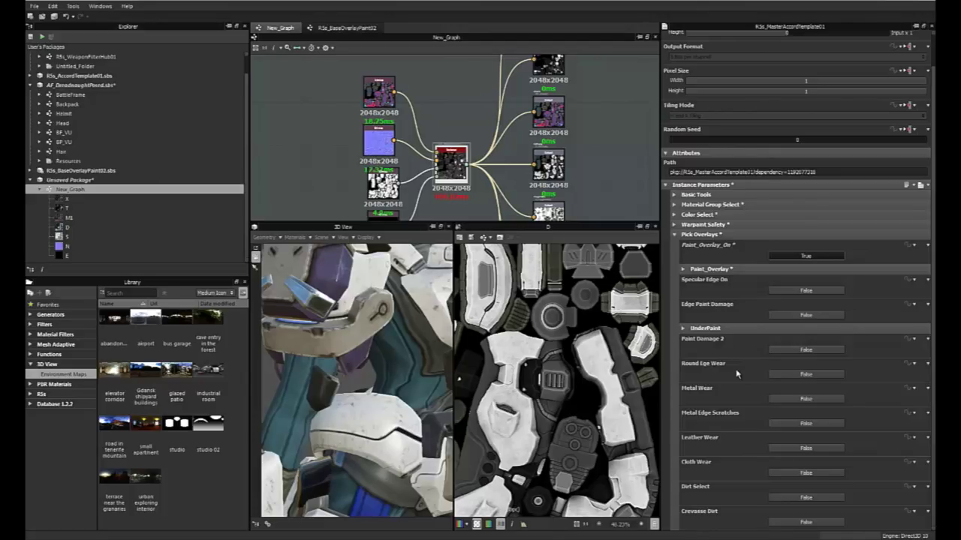
Step: Frame the white chest armor in the diffuse map and set Edge Paint Damage to True
scroll(623, 385, "up", 4)
scroll(610, 370, "down", 2)
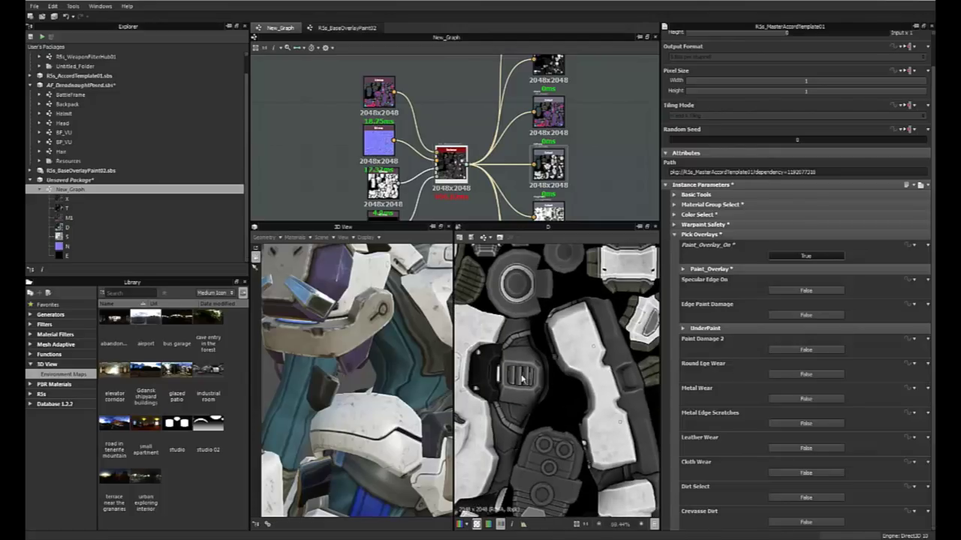
middle_click_drag(509, 382, 610, 376)
scroll(609, 375, "up", 1)
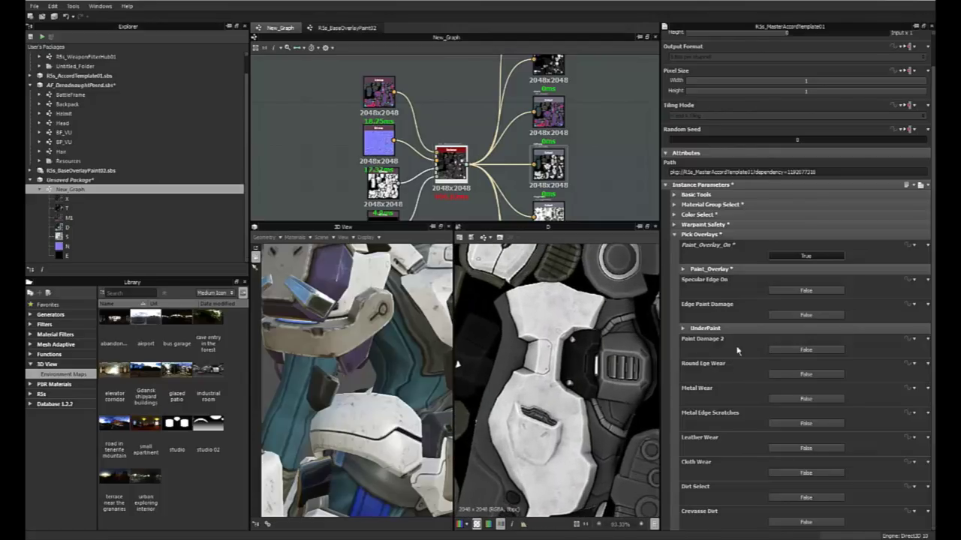
left_click(781, 314)
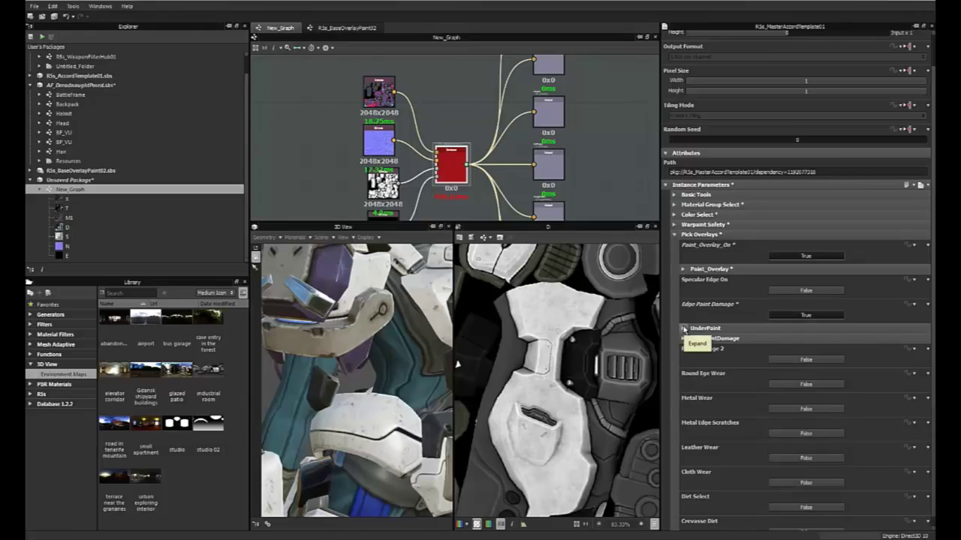
Step: Examine the edge paint damage on the white armor in the diffuse map and on the thigh plate in 3D
scroll(550, 351, "up", 1)
scroll(550, 351, "up", 8)
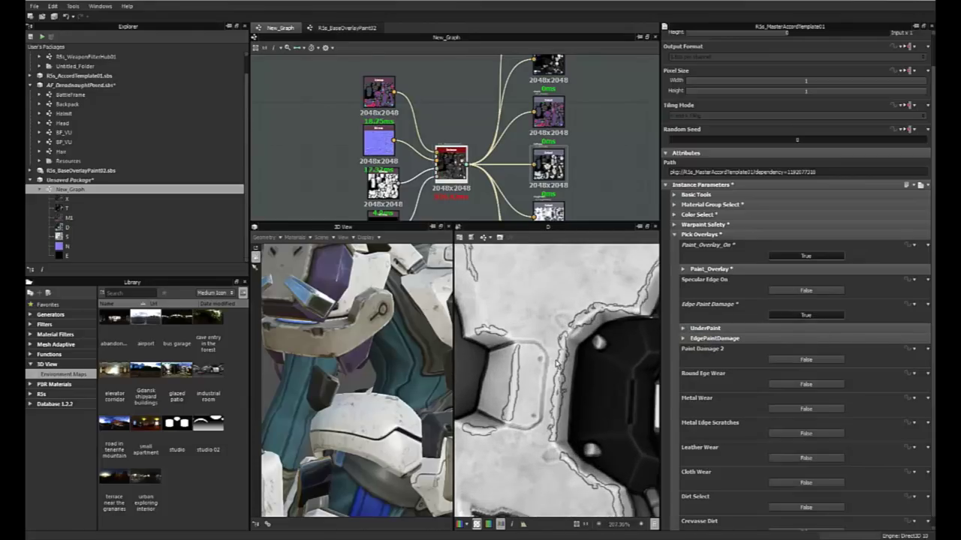
scroll(568, 322, "down", 3)
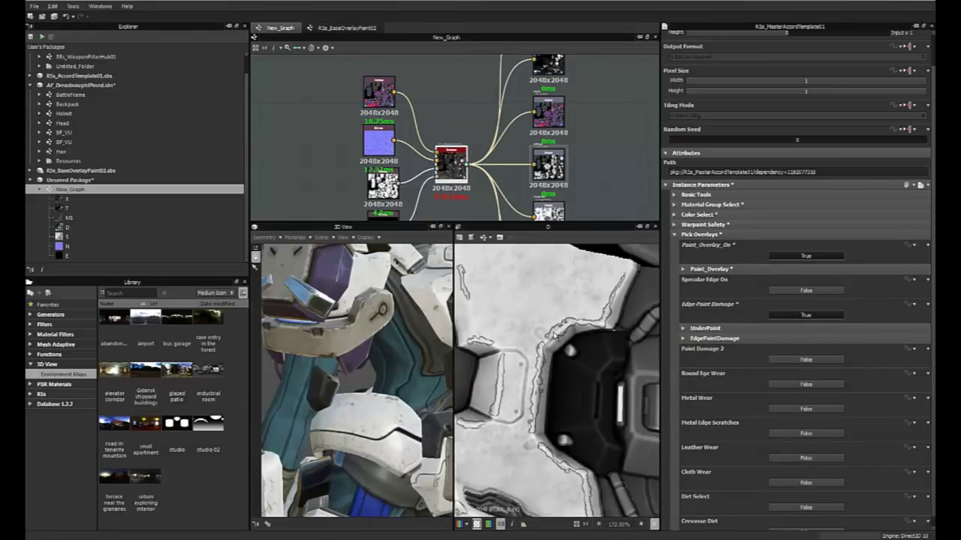
left_click_drag(389, 430, 368, 398)
middle_click_drag(368, 398, 326, 421)
left_click_drag(326, 420, 335, 427)
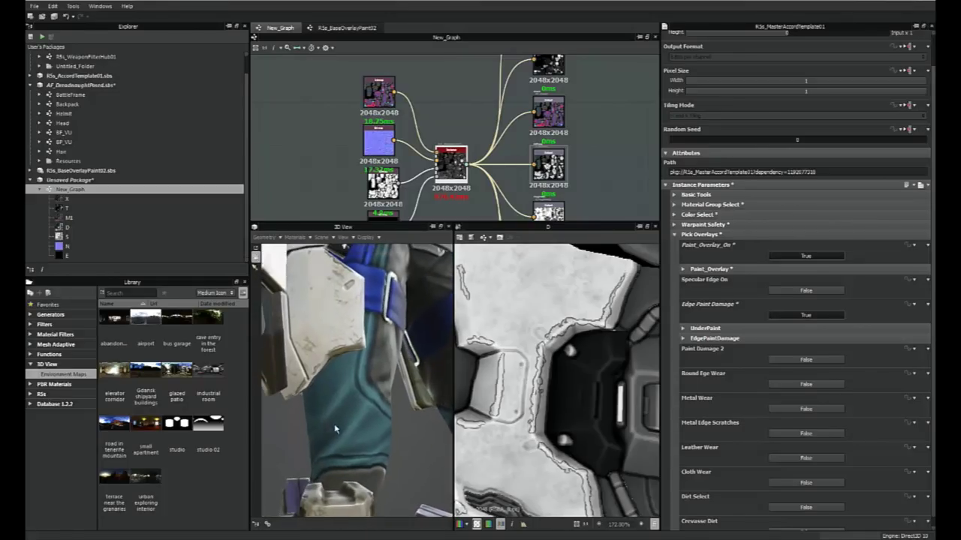
scroll(334, 427, "up", 3)
middle_click_drag(332, 380, 354, 405)
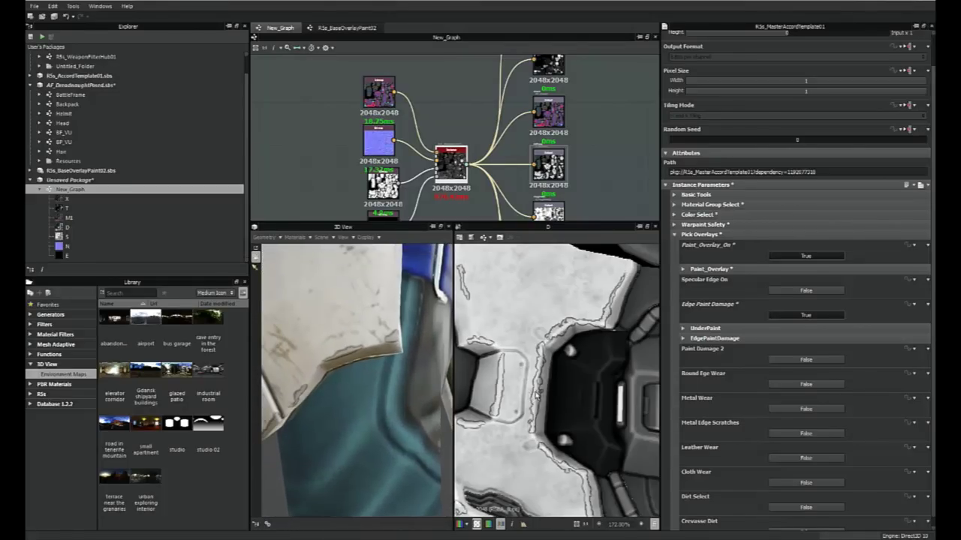
middle_click_drag(532, 393, 547, 385)
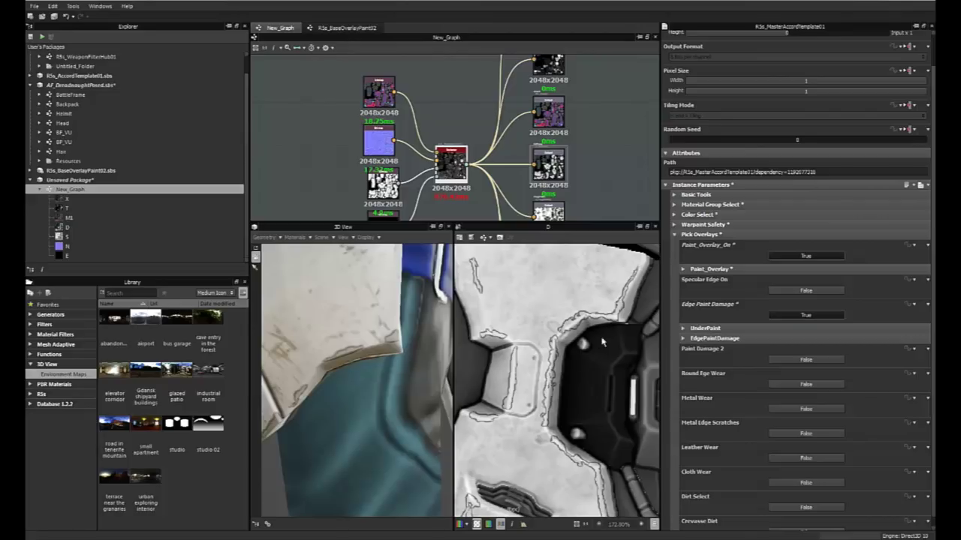
mouse_move(570, 327)
middle_mouse_down()
mouse_move(583, 325)
mouse_move(567, 327)
middle_mouse_up()
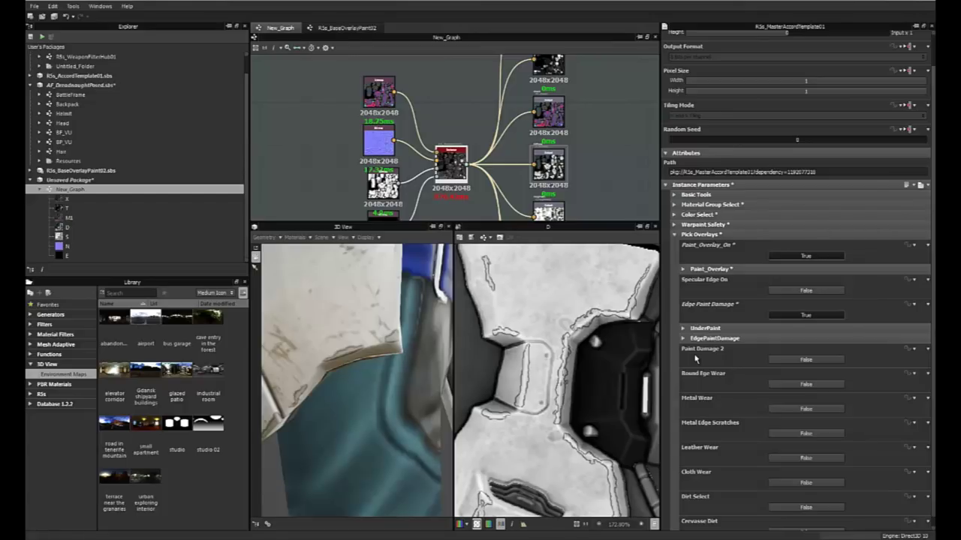
Step: Set Paint Damage 2 to True, inspect the white armor panels in the diffuse map, and switch it back to False
left_click(794, 361)
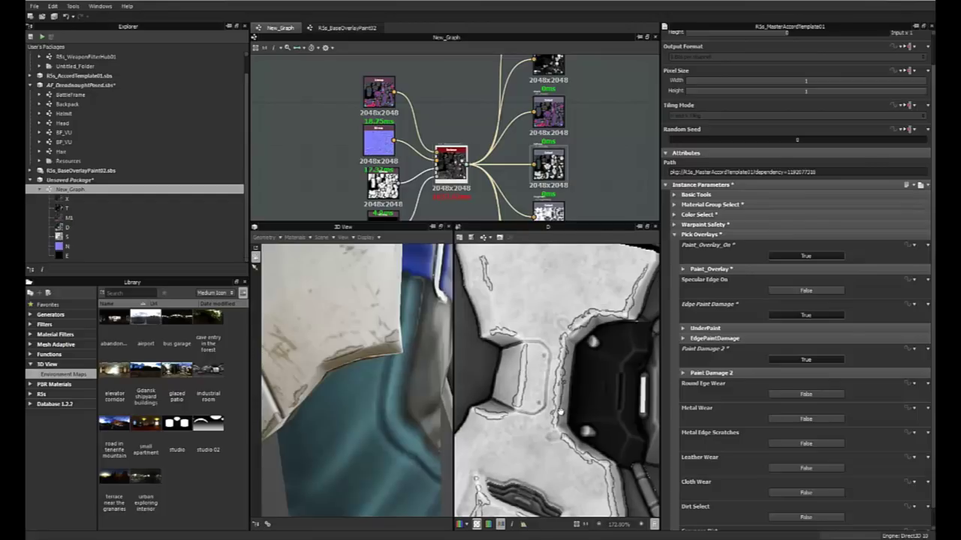
scroll(579, 403, "down", 5)
scroll(569, 415, "up", 8)
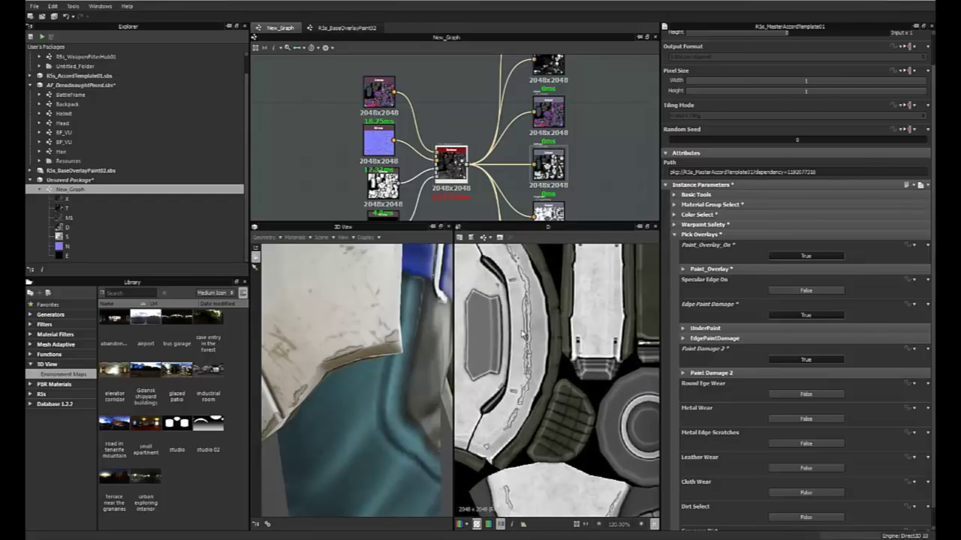
scroll(564, 328, "up", 1)
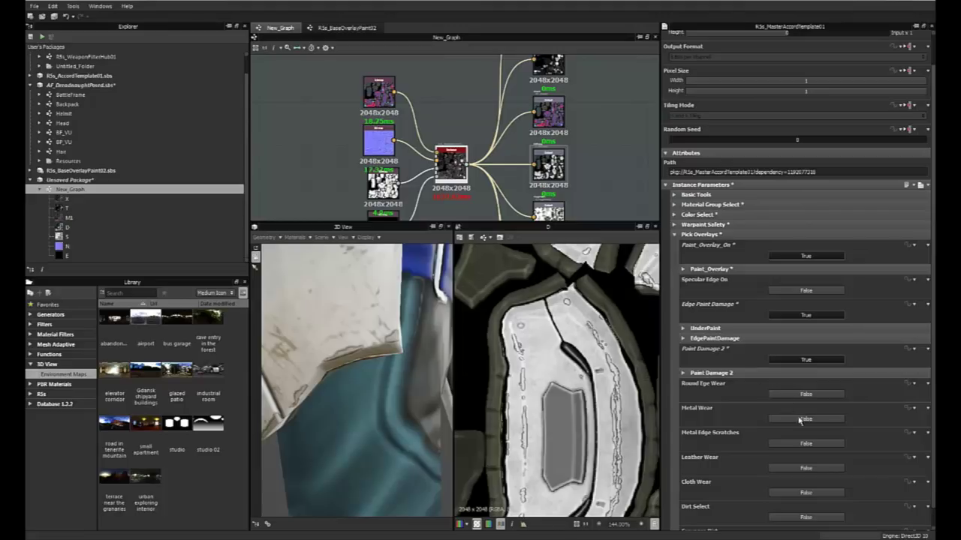
left_click(789, 361)
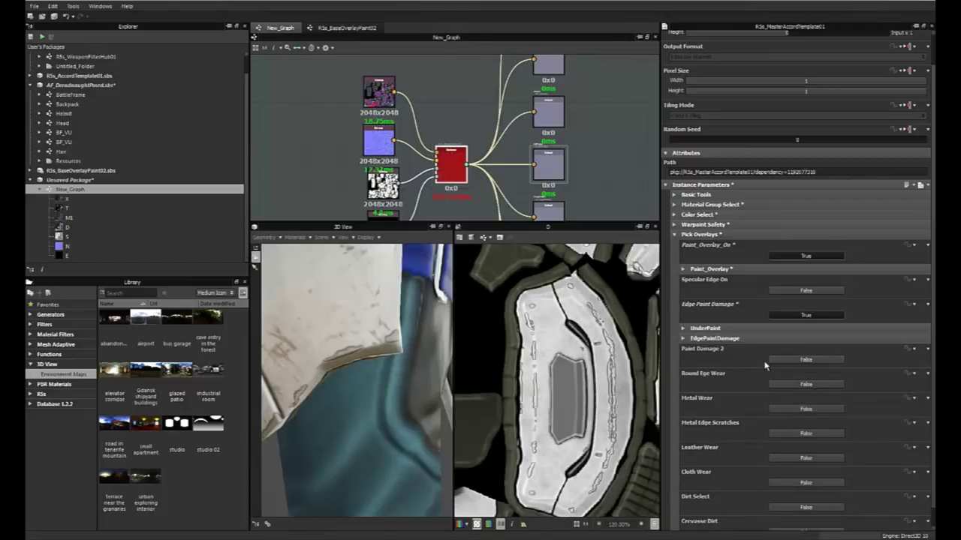
Step: Set Round Ege Wear to True and widen the diffuse map view around the white armor panels
left_click(788, 385)
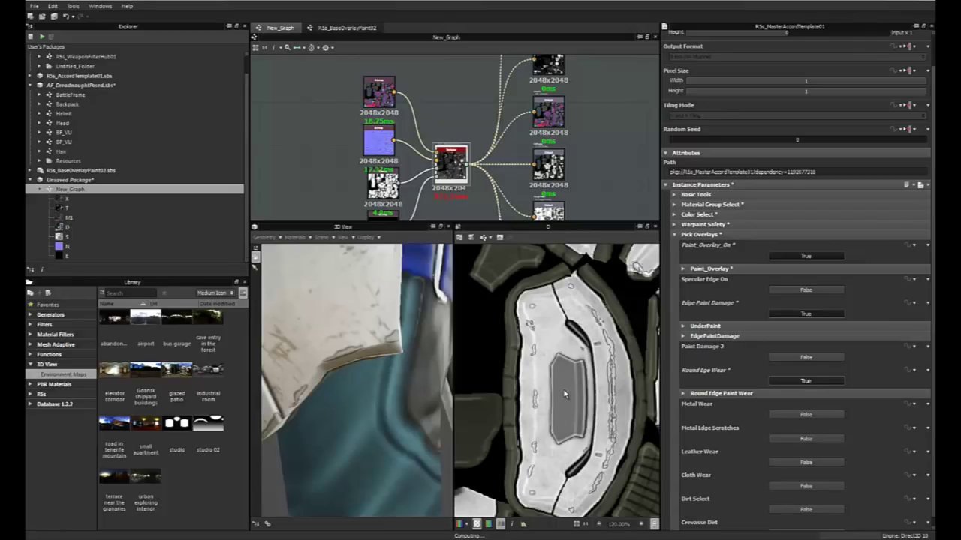
scroll(565, 394, "down", 5)
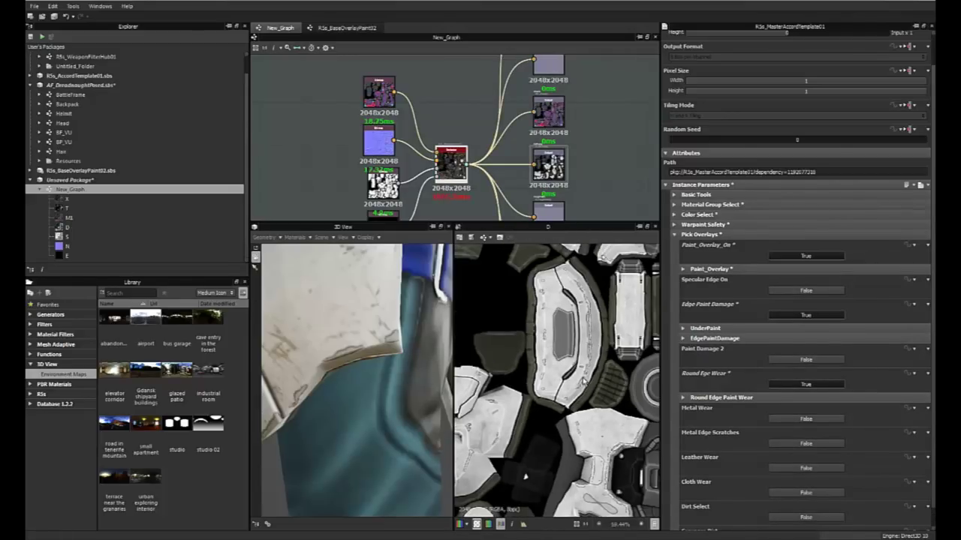
Step: Expand the Round Edge Paint Wear parameters, set Spread Control to 0.58, and check the white armor panels in the diffuse map
scroll(584, 413, "up", 2)
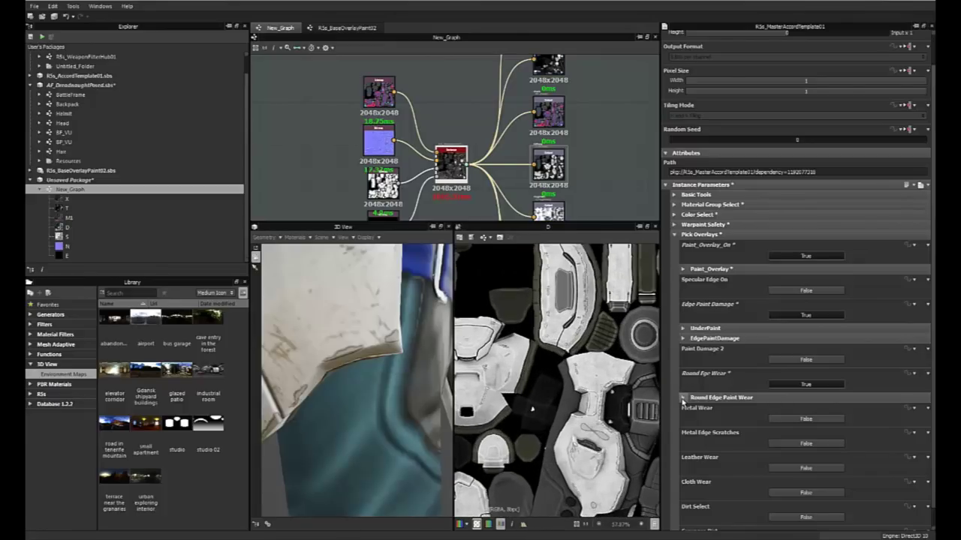
left_click(684, 397)
scroll(749, 399, "down", 3)
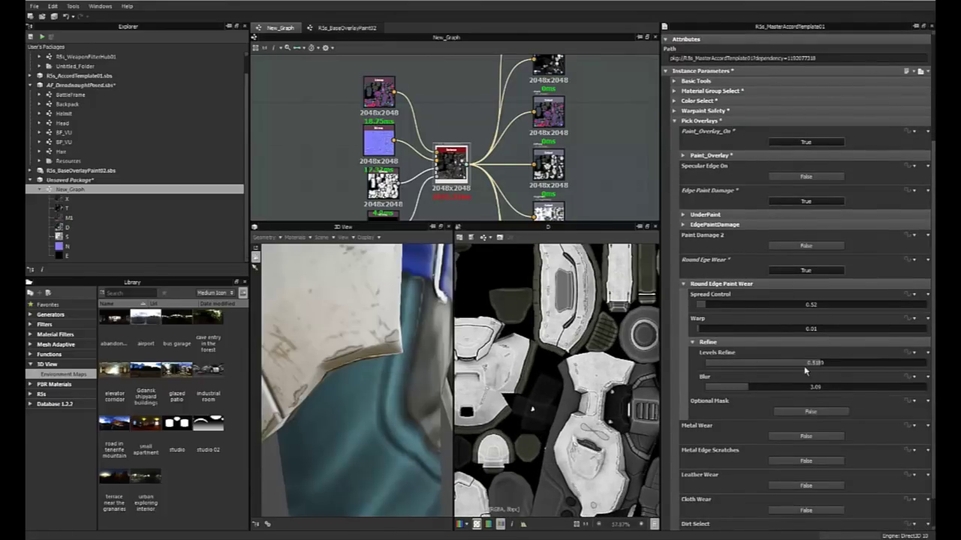
left_click(734, 305)
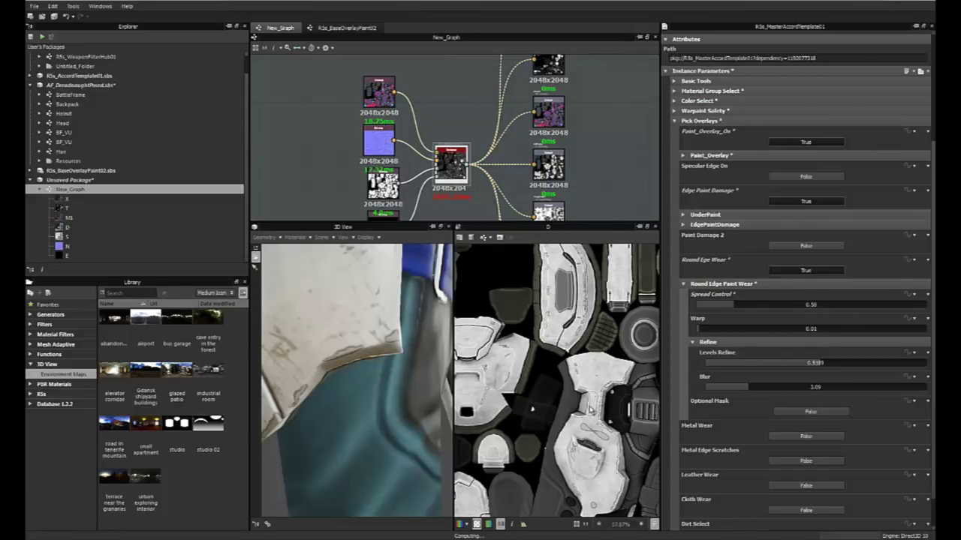
scroll(534, 394, "down", 1)
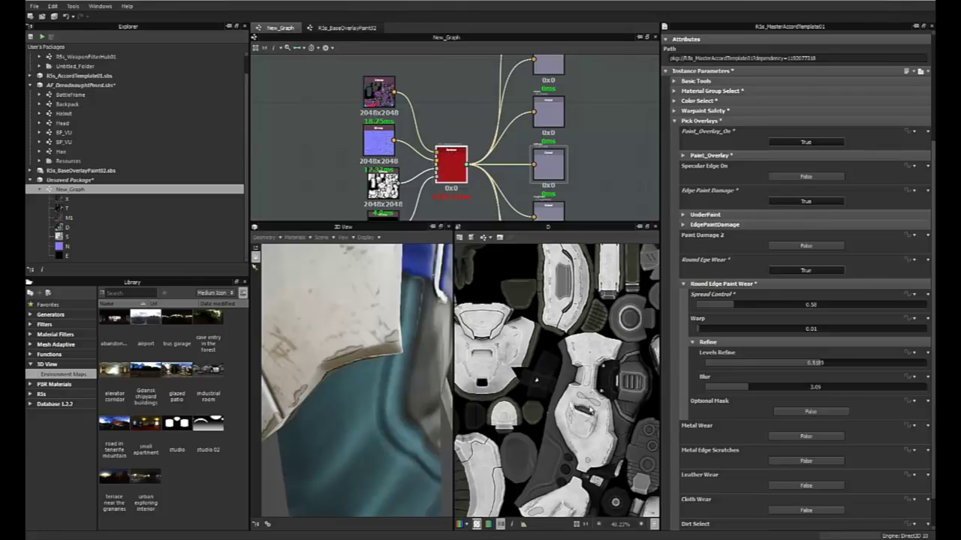
Step: Try Levels Refine at 0.7, set Warp to 0.05, and finally set Levels Refine to 0.05 for the round edge wear
left_click(860, 367)
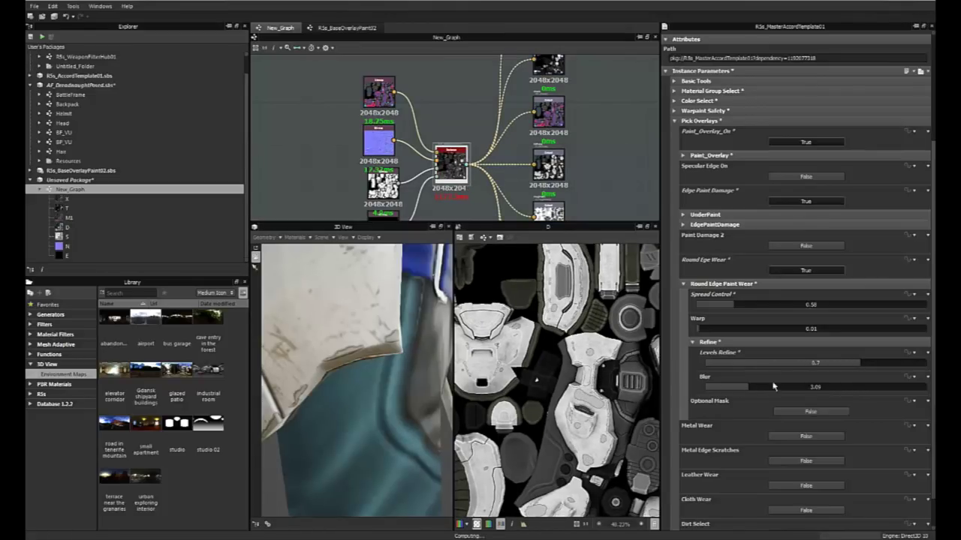
left_click(708, 329)
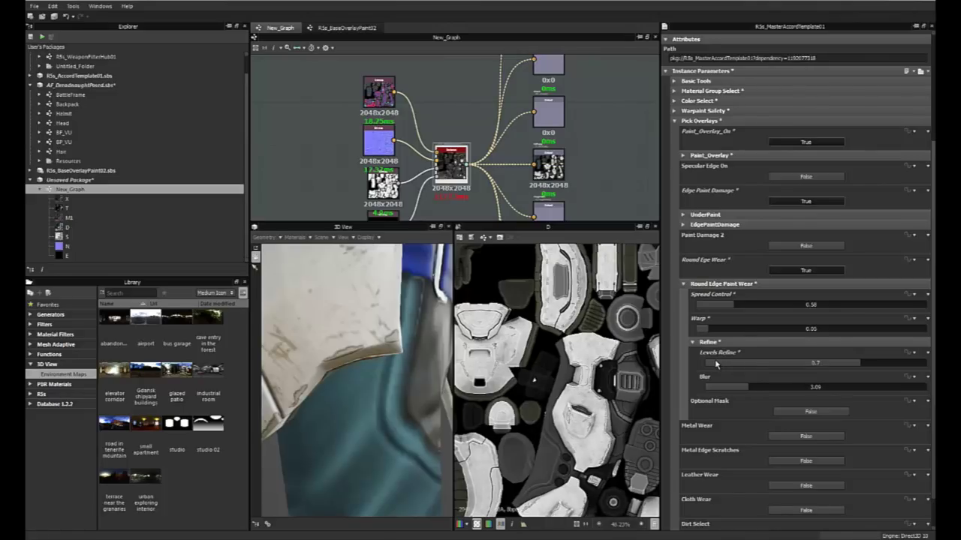
left_click(716, 364)
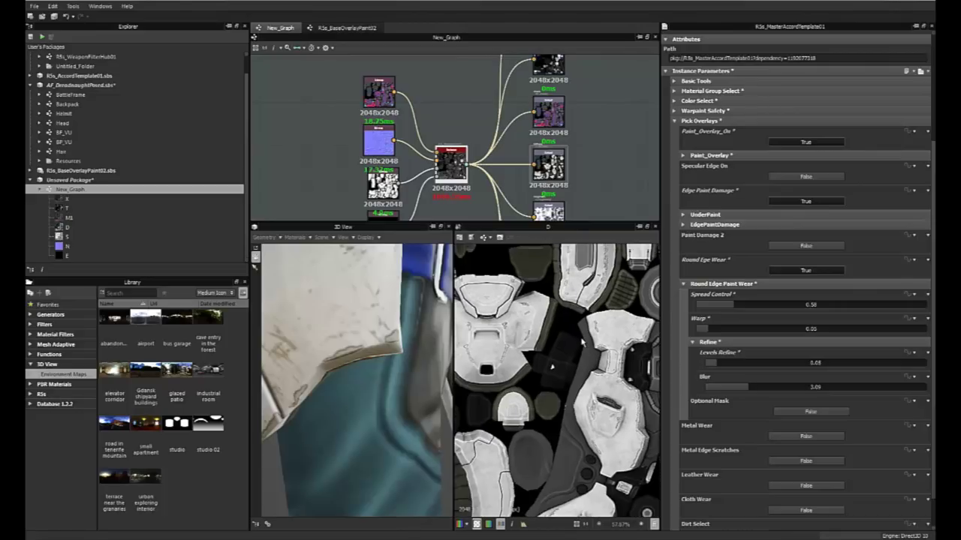
Step: Inspect the round edge paint wear on the white armor panels in the diffuse map and on the leg plates in 3D
scroll(609, 403, "down", 2)
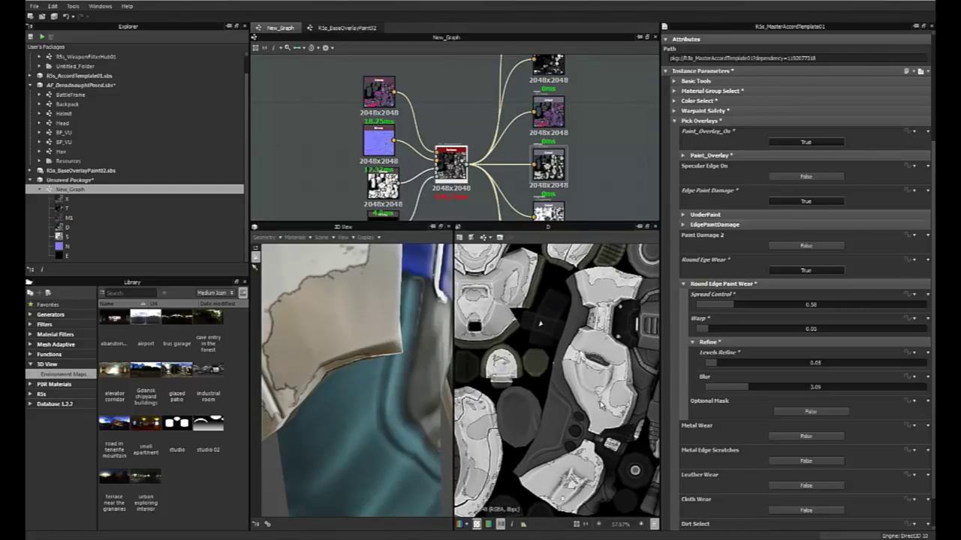
scroll(361, 373, "down", 3)
left_click_drag(360, 373, 293, 342)
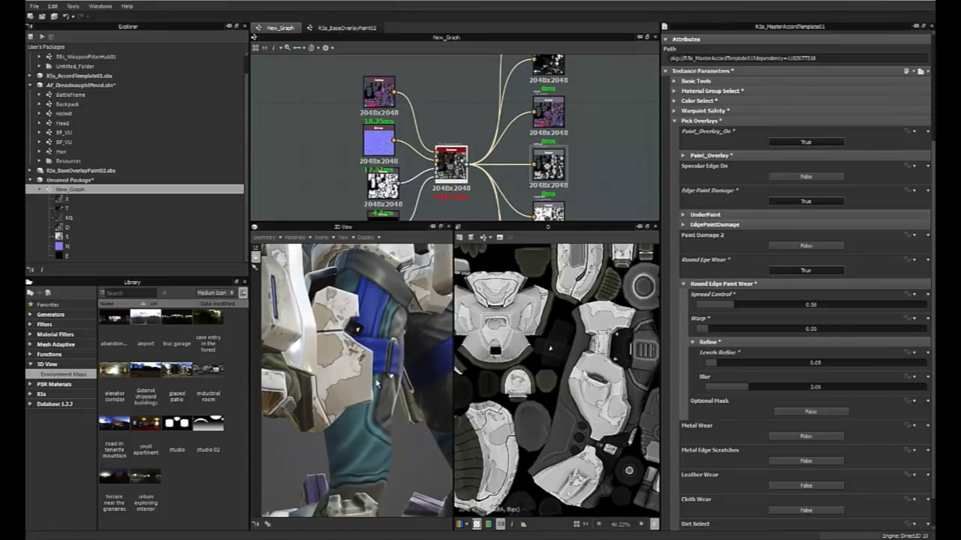
right_click_drag(293, 342, 323, 368, "ctrl+shift")
left_click_drag(322, 367, 394, 406)
middle_click_drag(393, 406, 353, 337)
middle_click_drag(390, 480, 386, 403)
left_click_drag(388, 403, 365, 338)
right_click_drag(365, 338, 390, 391, "ctrl+shift")
scroll(549, 348, "up", 2)
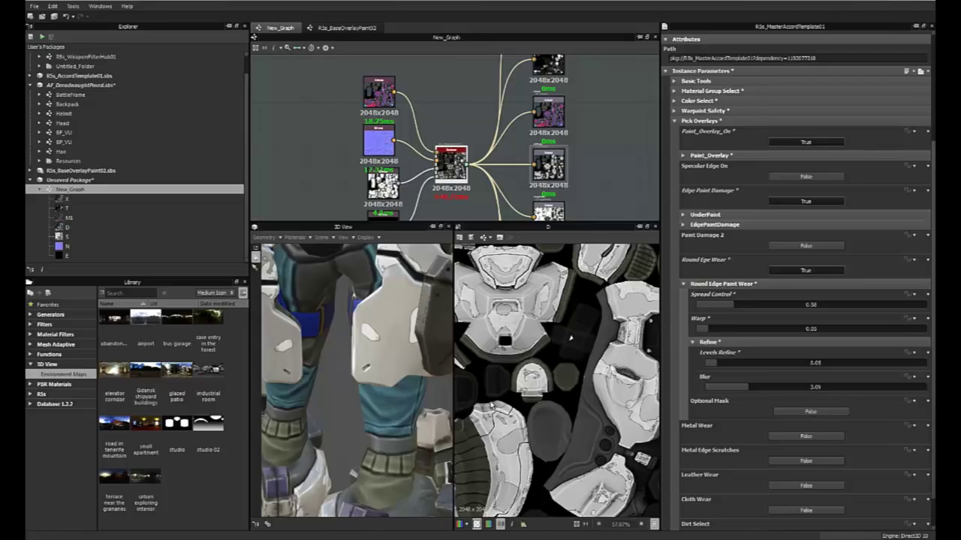
Step: Enlarge the 3D and 2D view area by narrowing the parameter area, and frame the chest armor piece in the diffuse map
left_click_drag(659, 282, 775, 286)
middle_click_drag(624, 319, 659, 381)
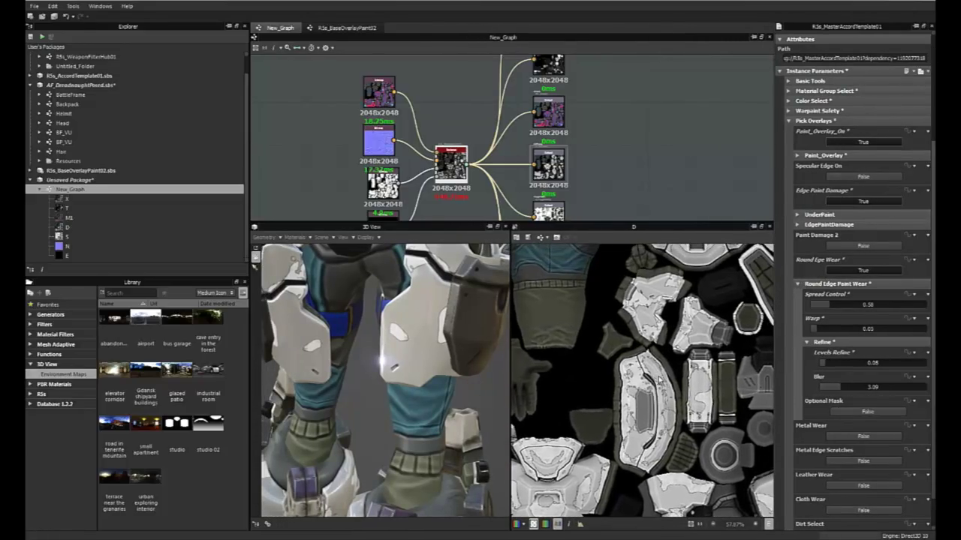
middle_click_drag(691, 333, 653, 395)
scroll(675, 366, "up", 5)
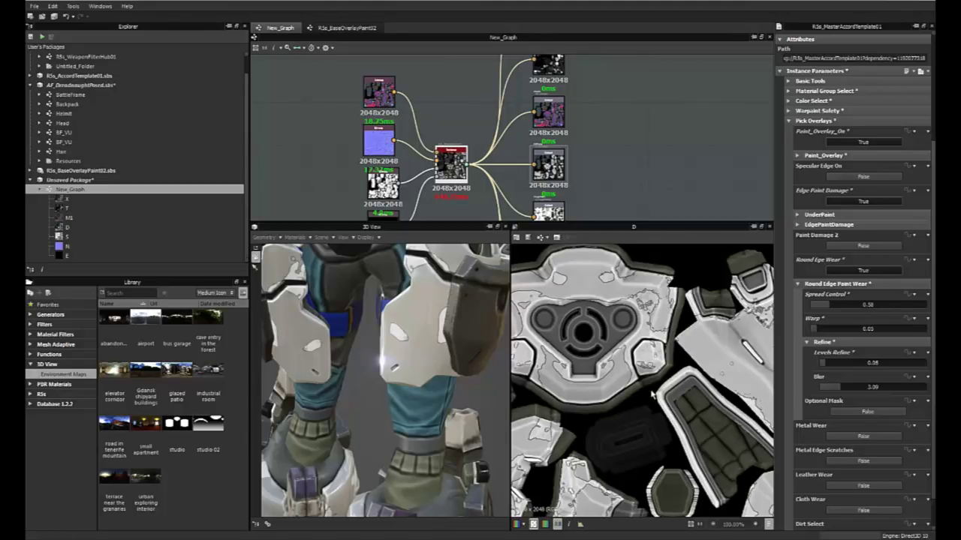
Step: Survey the paint wear across the armor, glove and trouser pieces in a wider view of the diffuse map
scroll(652, 394, "down", 5)
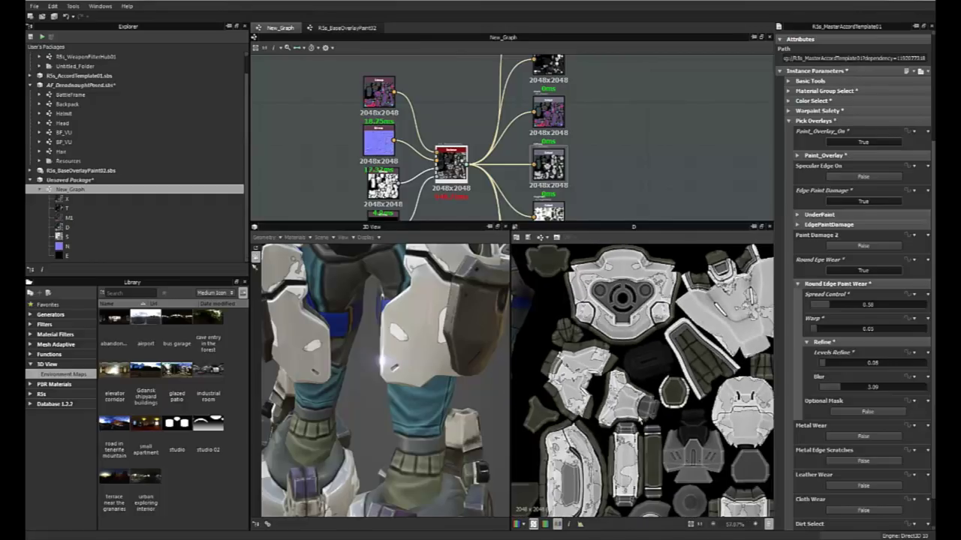
scroll(643, 403, "down", 3)
middle_click_drag(605, 460, 625, 402)
middle_click_drag(638, 309, 693, 356)
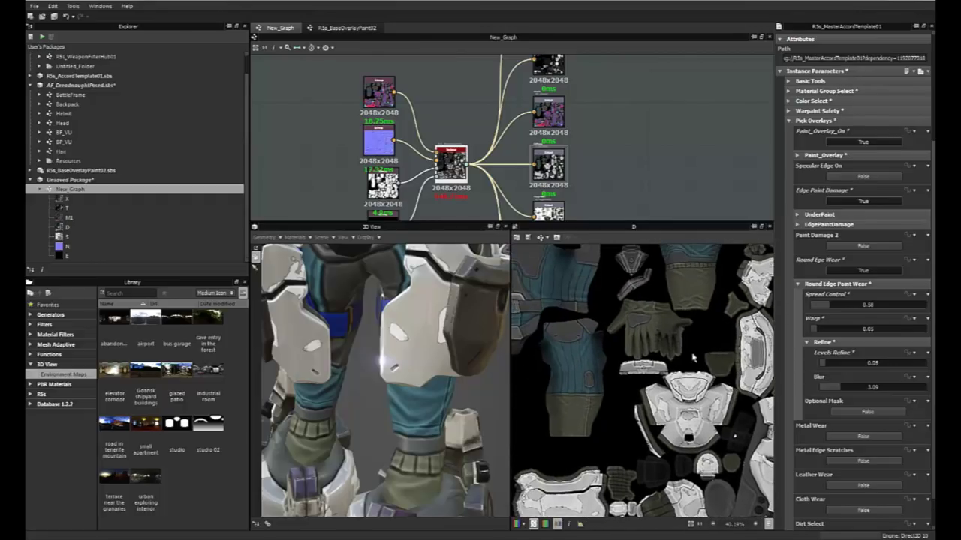
middle_click_drag(627, 351, 600, 402)
middle_click_drag(656, 412, 652, 361)
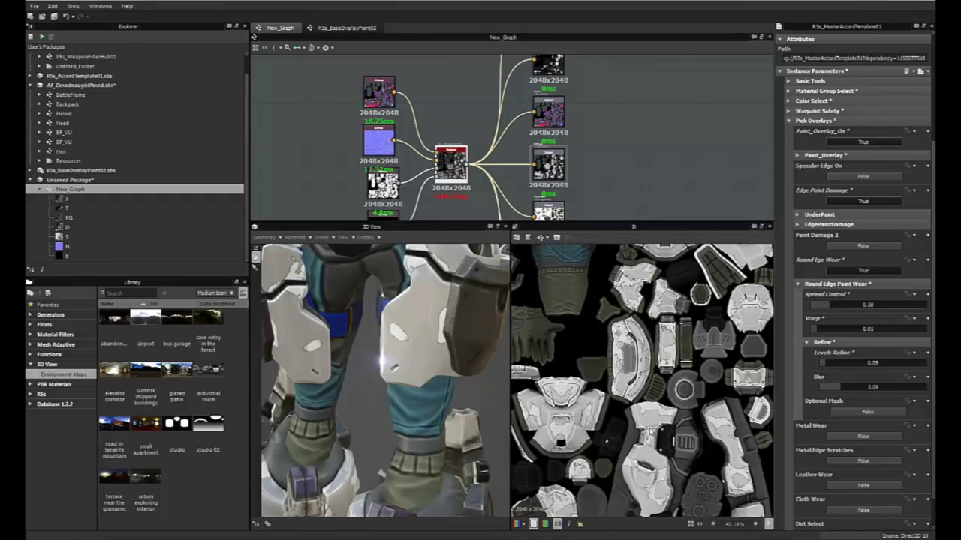
middle_click_drag(654, 485, 645, 434)
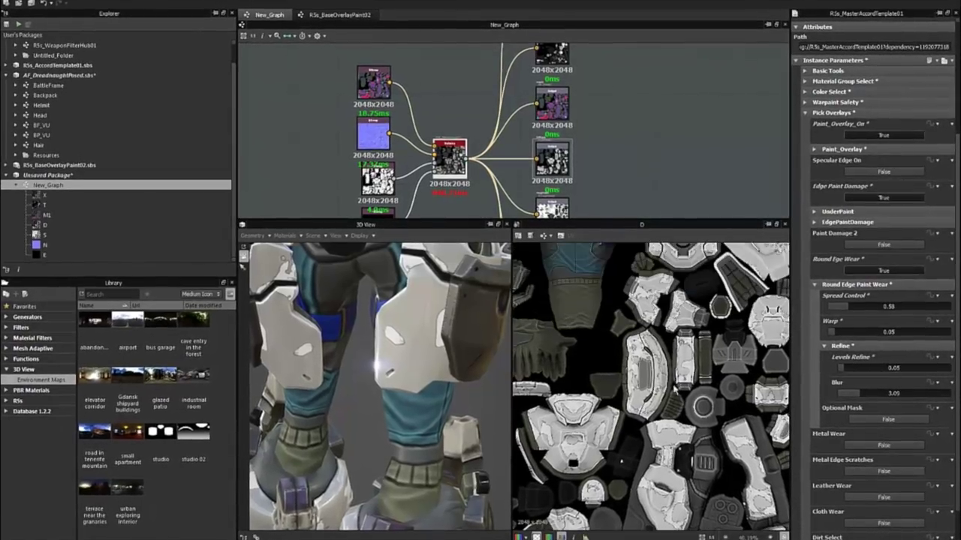
Step: Examine the worn paint edges on individual white armor panels up close in the diffuse map
scroll(660, 270, "up", 3)
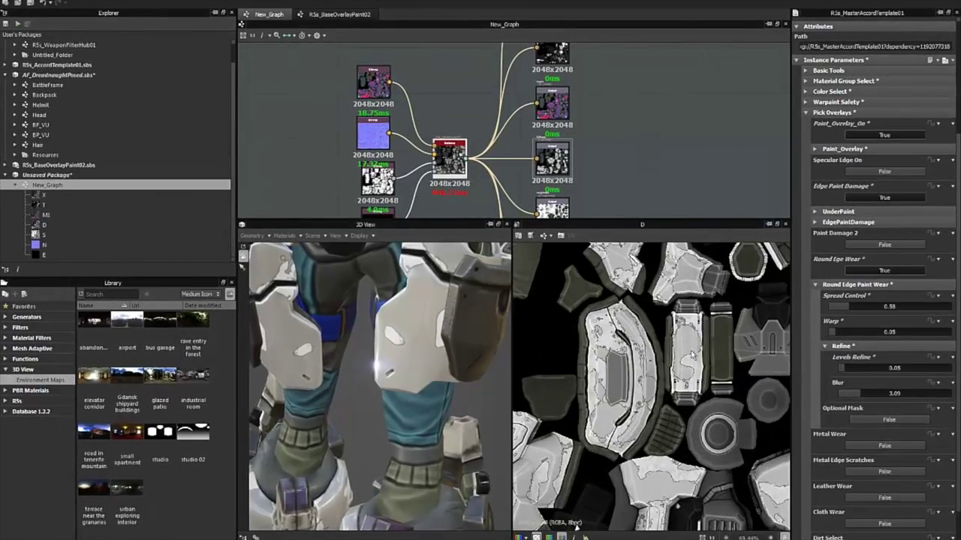
middle_click_drag(650, 289, 671, 447)
middle_click_drag(726, 337, 604, 419)
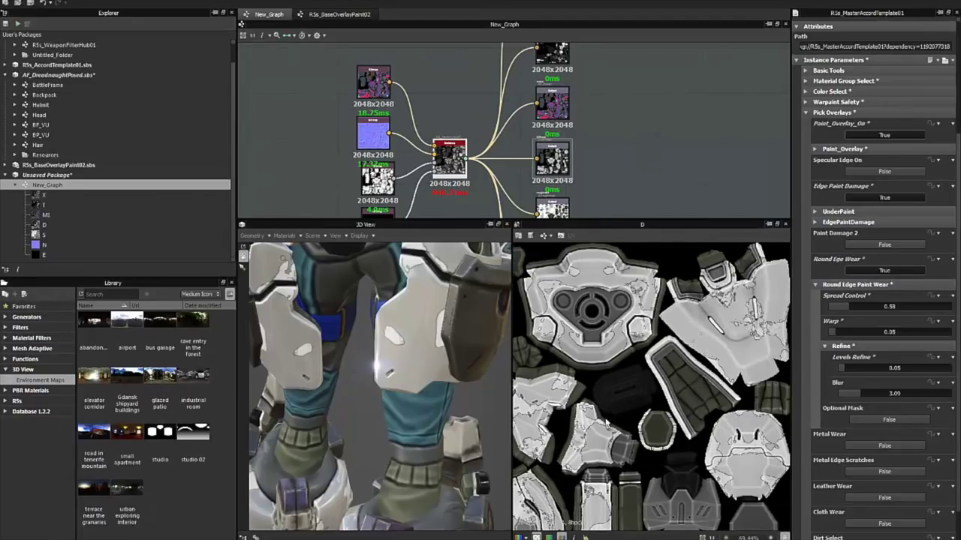
middle_click_drag(599, 459, 680, 376)
middle_click_drag(599, 421, 735, 315)
middle_click_drag(579, 330, 717, 314)
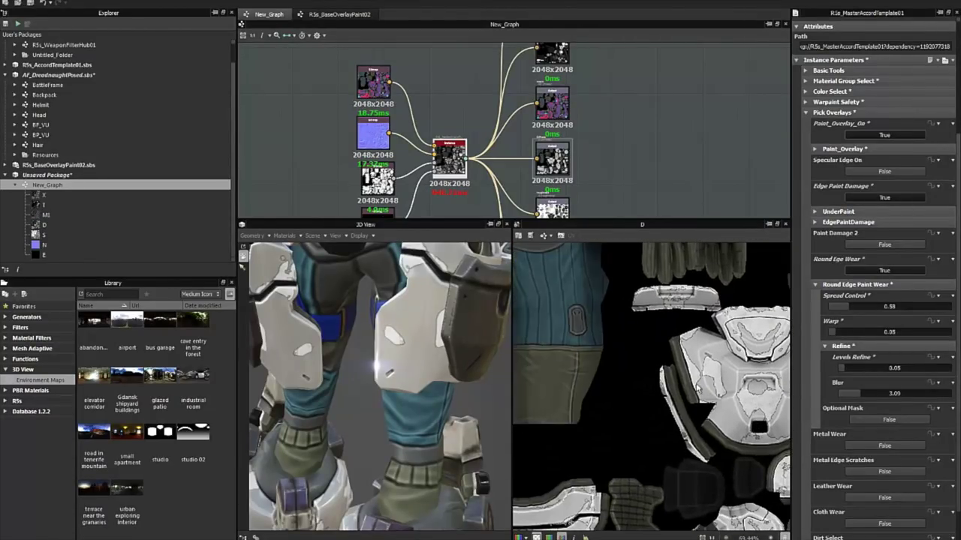
mouse_move(695, 385)
middle_mouse_down()
mouse_move(547, 519)
mouse_move(653, 427)
mouse_move(658, 373)
mouse_move(648, 366)
middle_mouse_up()
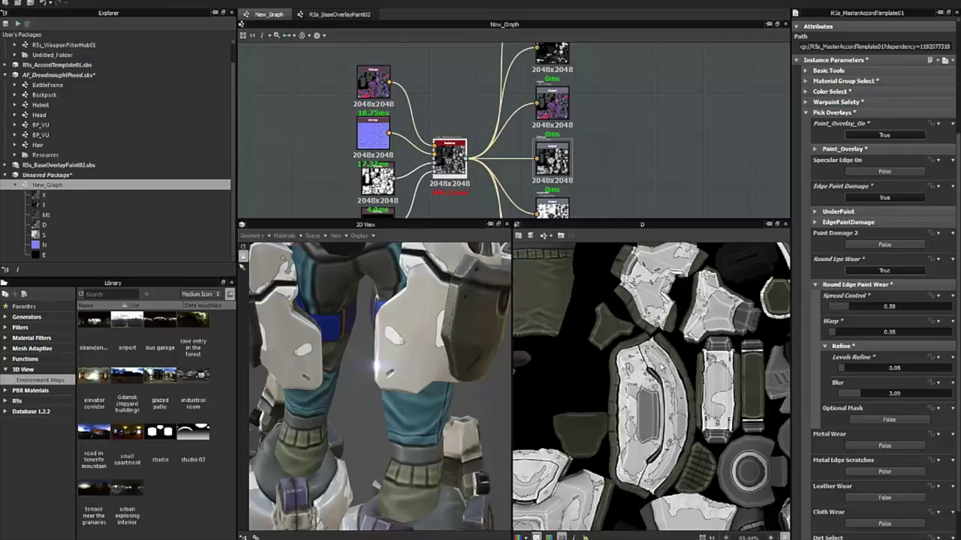
scroll(710, 372, "up", 5)
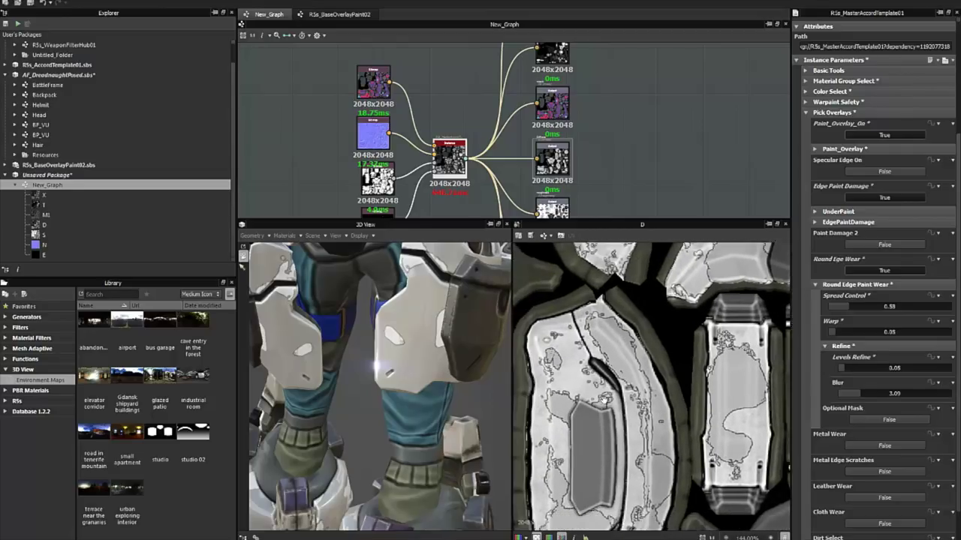
scroll(621, 439, "down", 3)
scroll(621, 439, "down", 3)
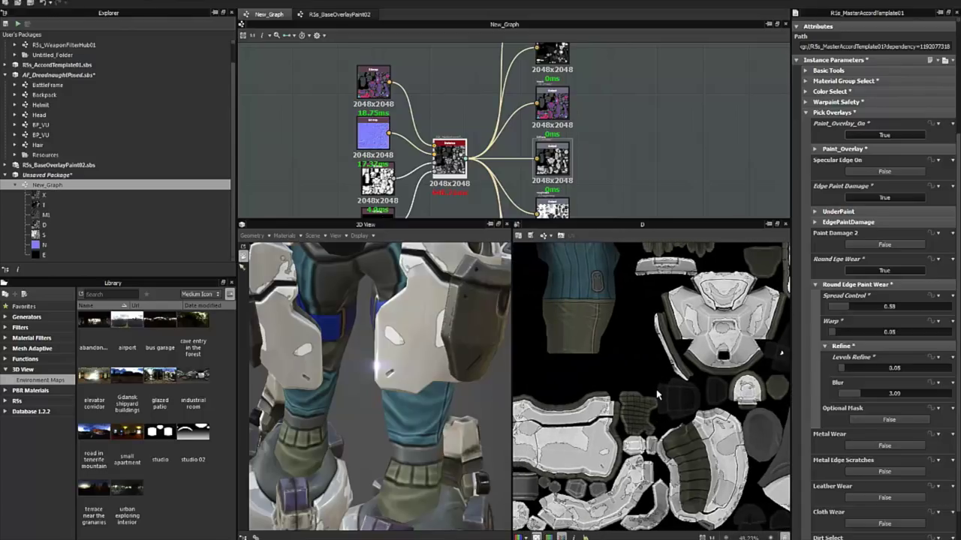
middle_click_drag(665, 312, 665, 428)
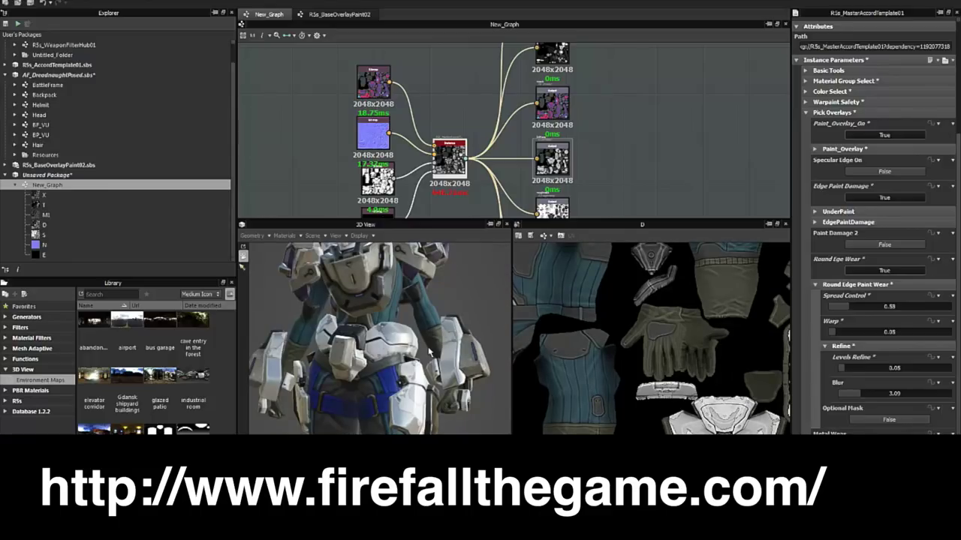
Step: Examine the paint wear on the white hip armor and the torso of the character in 3D
left_click_drag(428, 348, 415, 364)
scroll(417, 366, "up", 5)
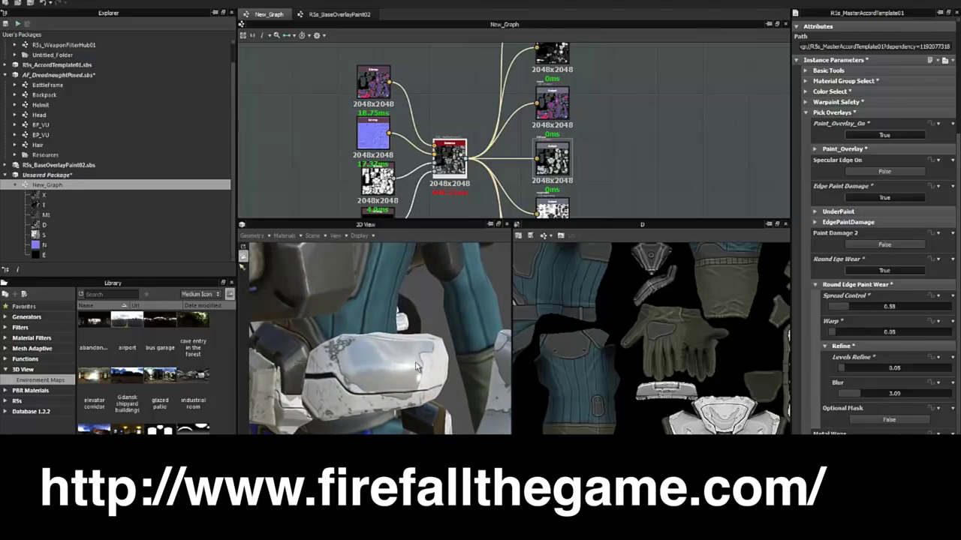
left_click_drag(367, 399, 344, 412)
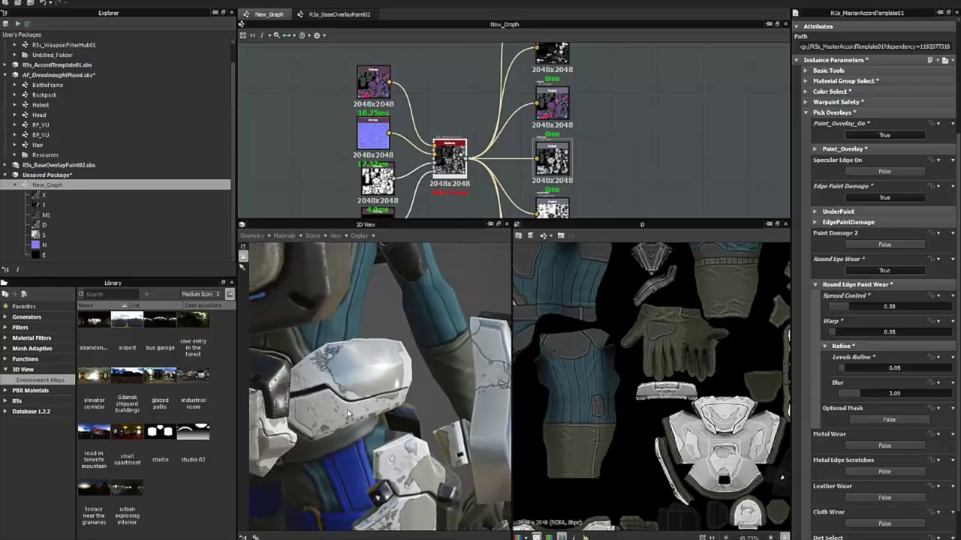
middle_click_drag(337, 424, 410, 397)
scroll(426, 354, "down", 4)
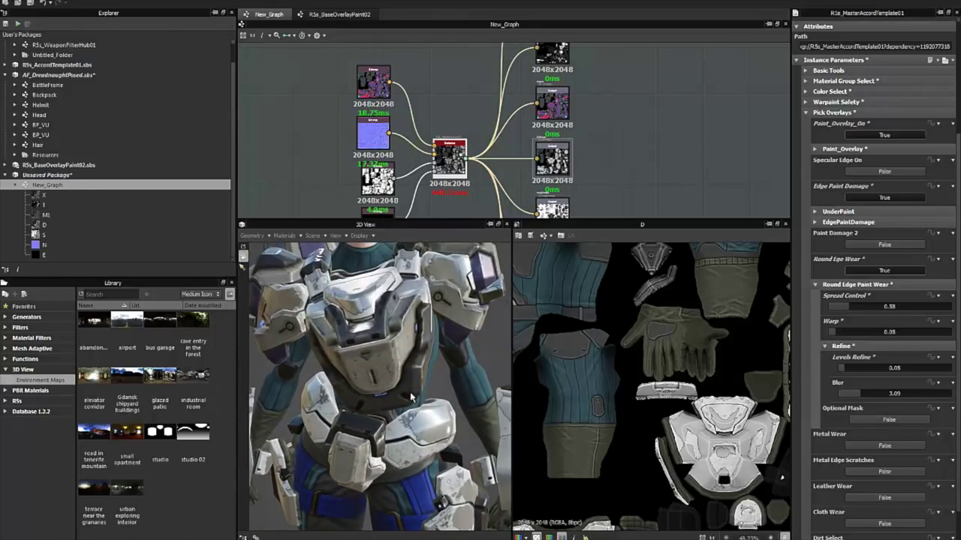